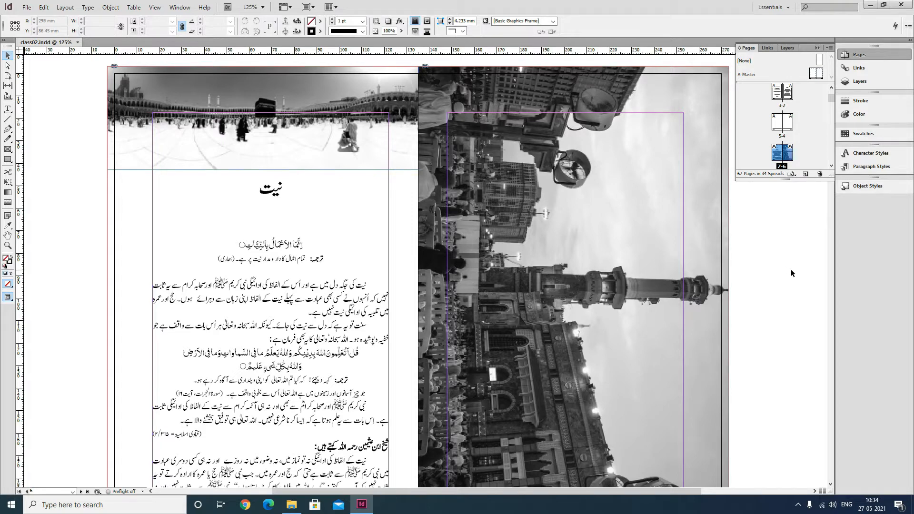
- Examine the general settings of the tarjuma paragraph style without changing them
{"action": "left_click", "coordinate": [875, 167]}
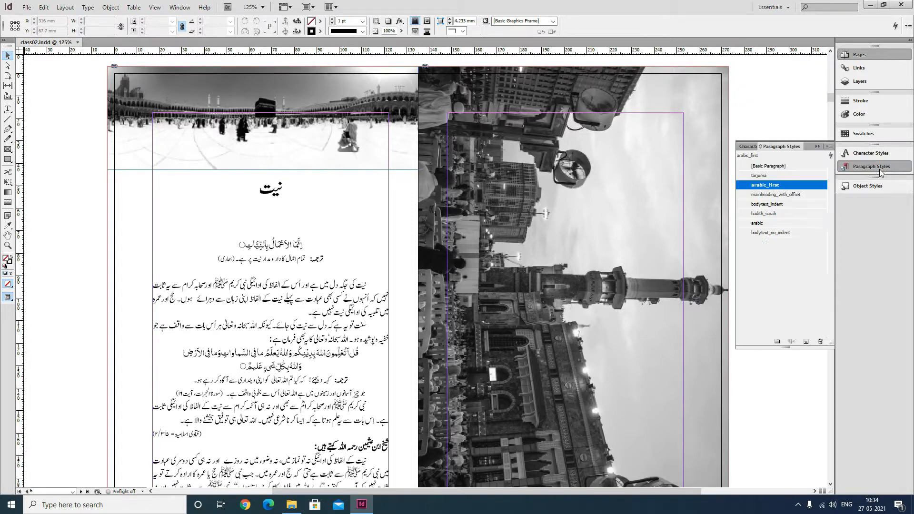
{"action": "right_click", "coordinate": [760, 176]}
{"action": "left_click", "coordinate": [772, 180]}
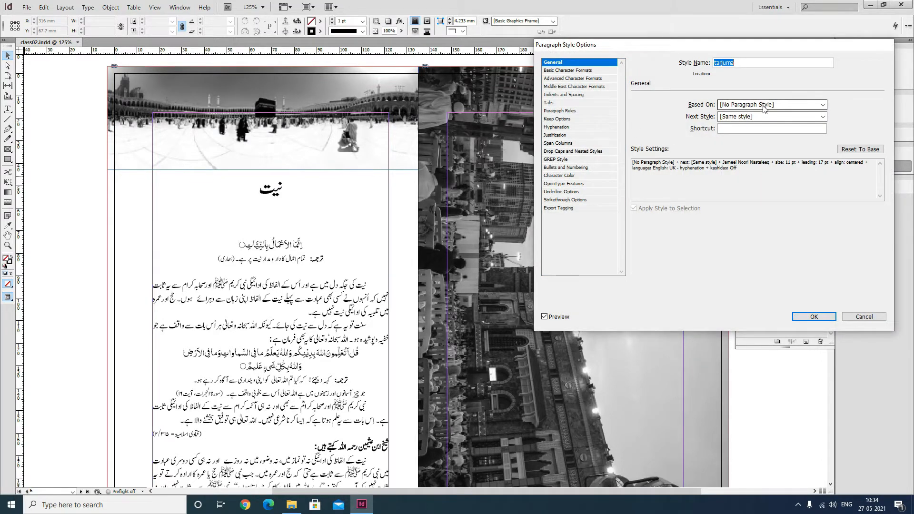
{"action": "left_click", "coordinate": [863, 317]}
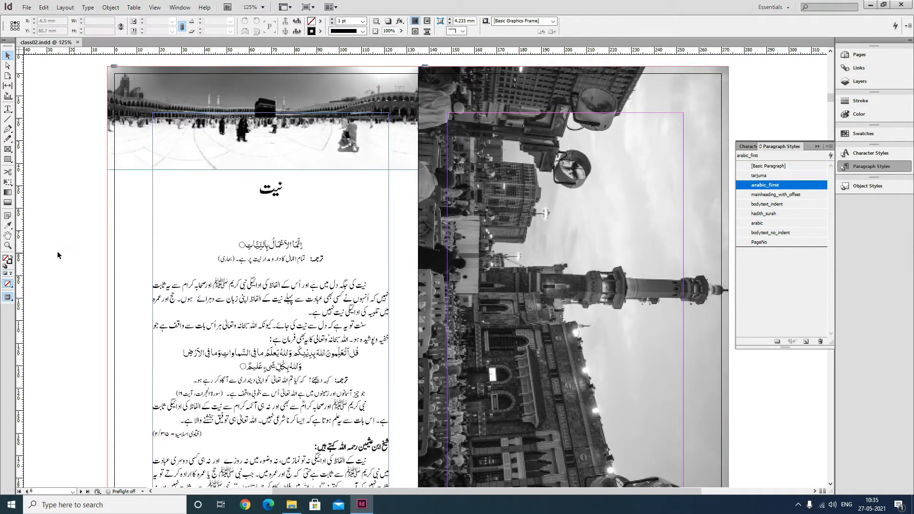
{"action": "left_click_drag", "start_coordinate": [62, 247], "coordinate": [41, 171]}
{"action": "left_click_drag", "start_coordinate": [251, 280], "coordinate": [229, 293]}
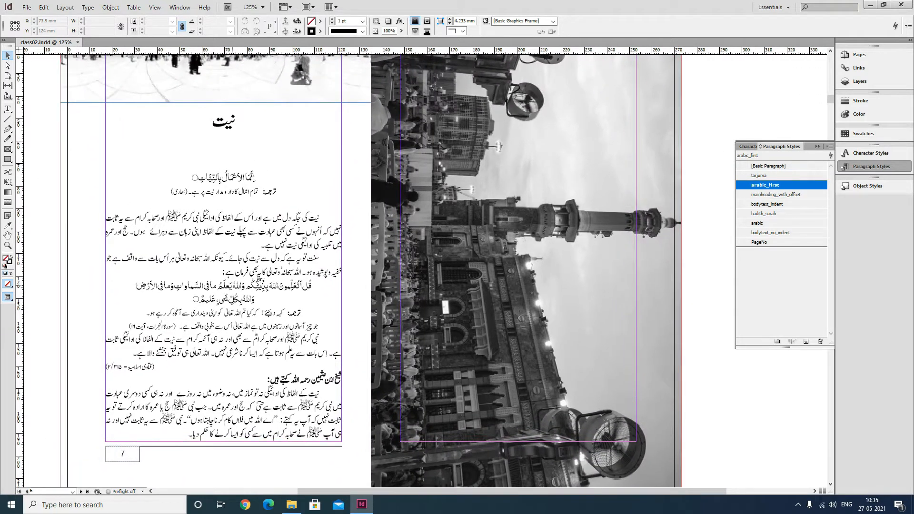
{"action": "left_click", "coordinate": [816, 146]}
{"action": "left_click_drag", "start_coordinate": [566, 129], "coordinate": [489, 182]}
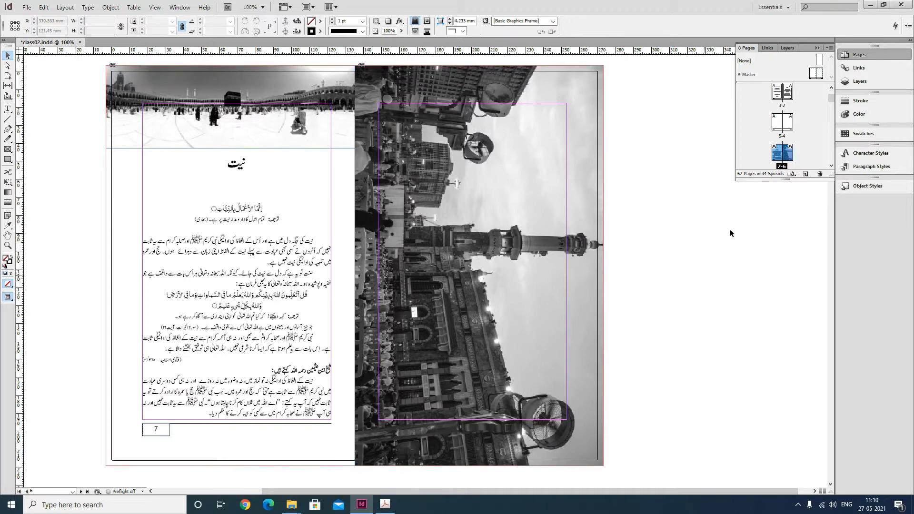
- Create a new paragraph style named caption with a font size of 11 pt
{"action": "left_click", "coordinate": [874, 167]}
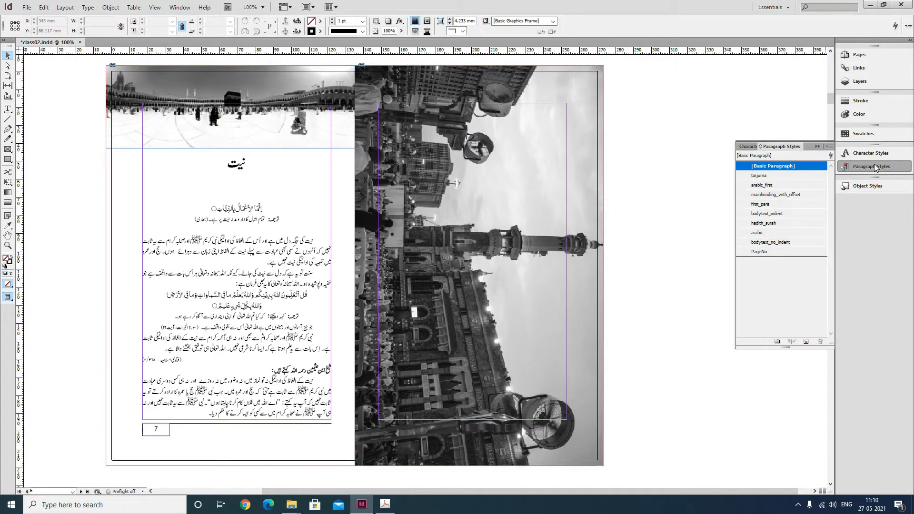
{"action": "left_click", "coordinate": [829, 147]}
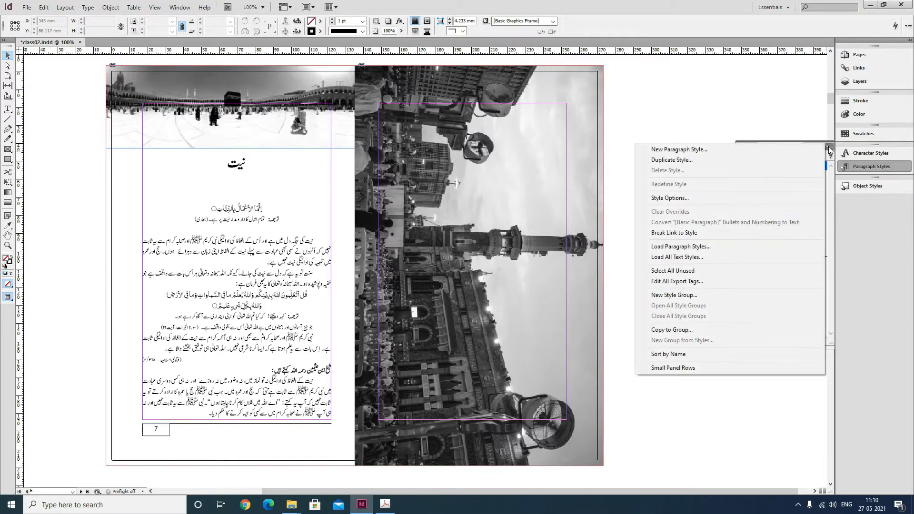
{"action": "left_click", "coordinate": [701, 151]}
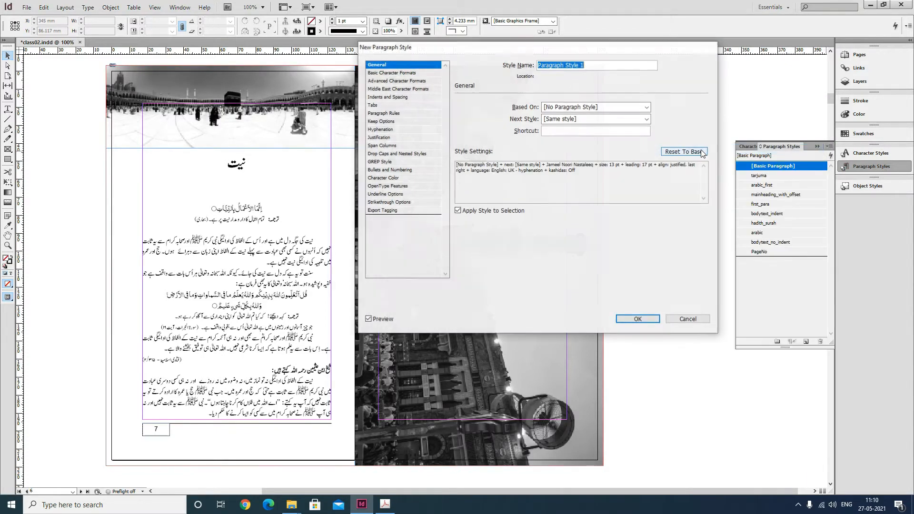
{"action": "type", "text": "caption"}
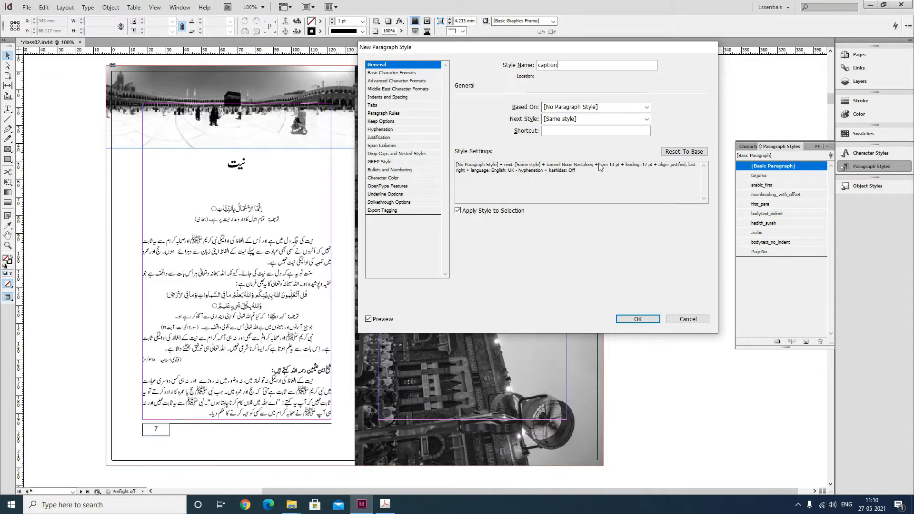
{"action": "left_click", "coordinate": [419, 73]}
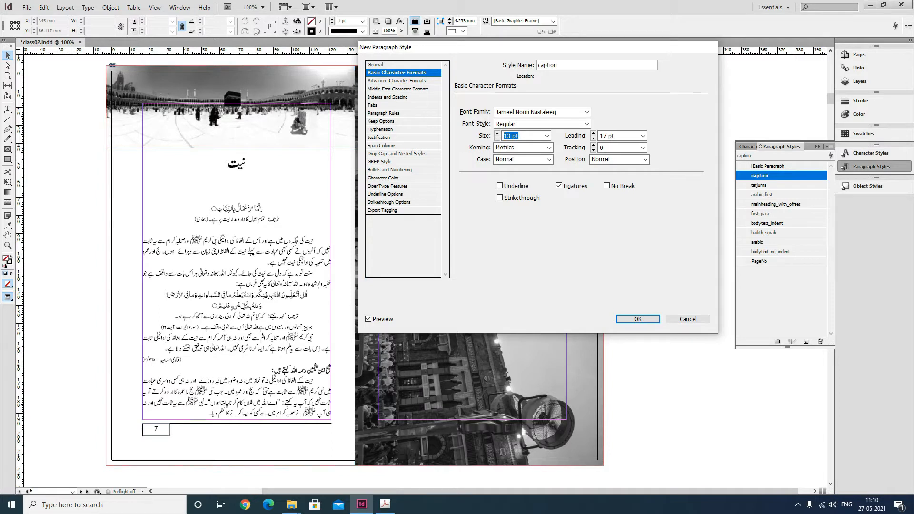
{"action": "type", "text": "11"}
{"action": "key", "text": "Tab"}
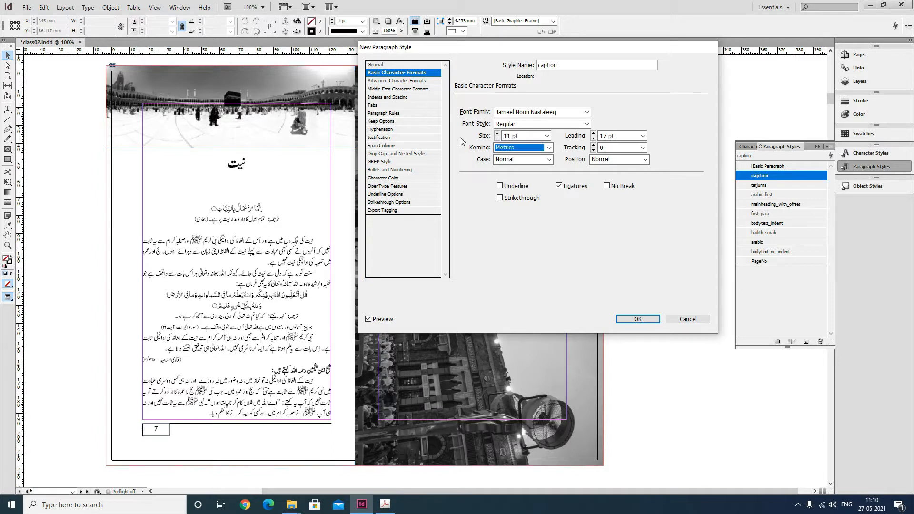
- Set the caption style's paragraph alignment to Center and save the style
{"action": "left_click", "coordinate": [431, 82]}
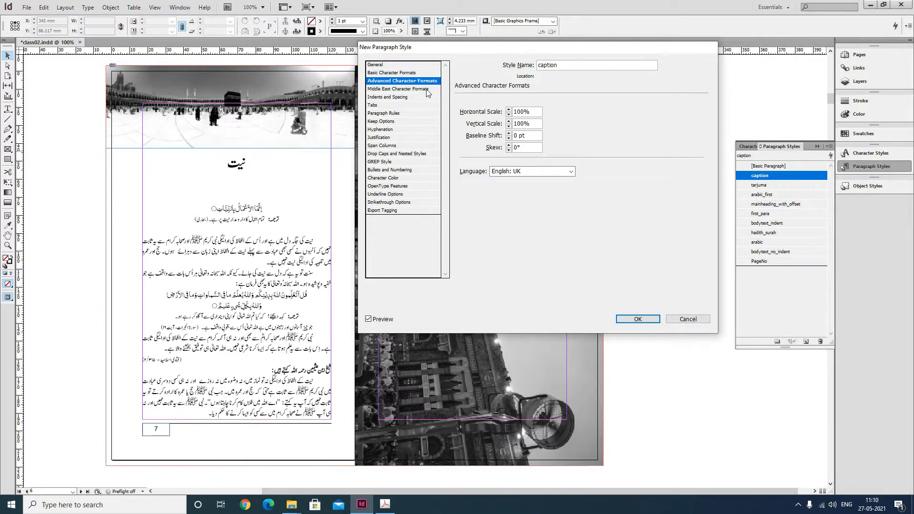
{"action": "left_click", "coordinate": [427, 89]}
{"action": "left_click", "coordinate": [418, 97]}
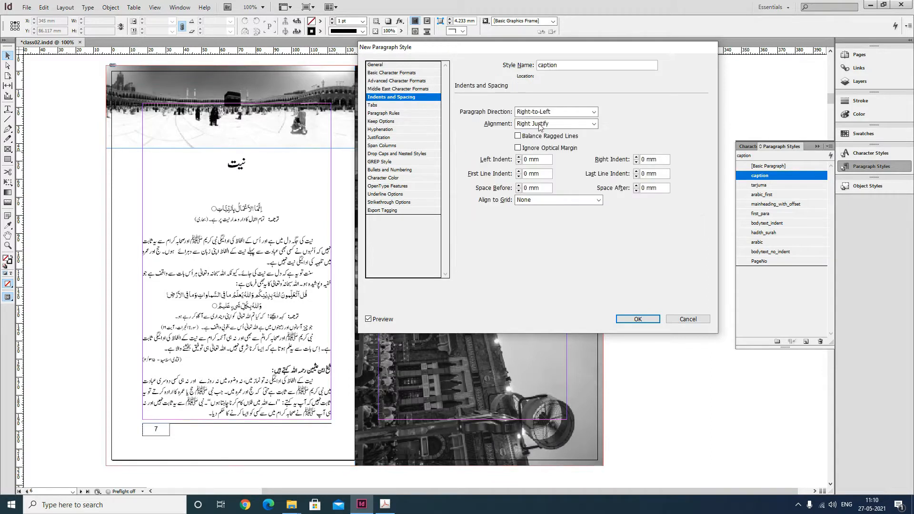
{"action": "left_click", "coordinate": [539, 125]}
{"action": "left_click", "coordinate": [525, 140]}
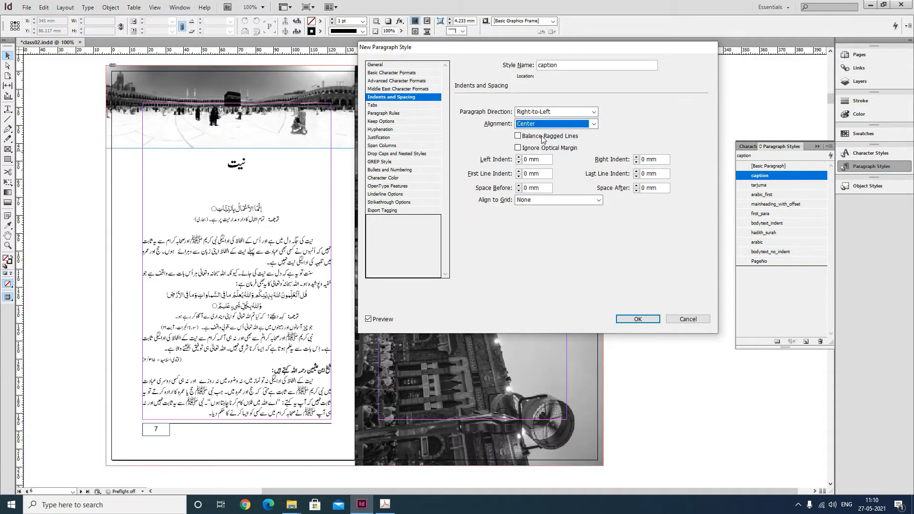
{"action": "left_click", "coordinate": [406, 113]}
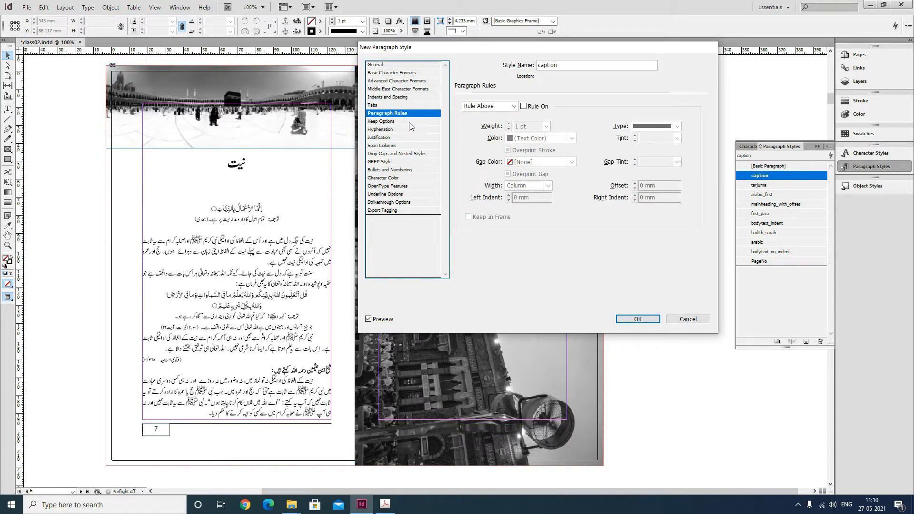
{"action": "left_click", "coordinate": [407, 121]}
{"action": "left_click", "coordinate": [405, 130]}
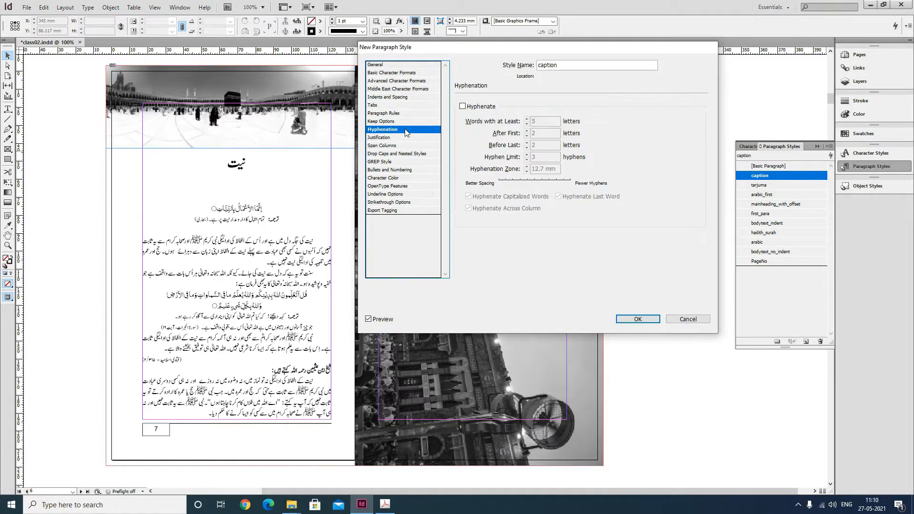
{"action": "left_click", "coordinate": [404, 138]}
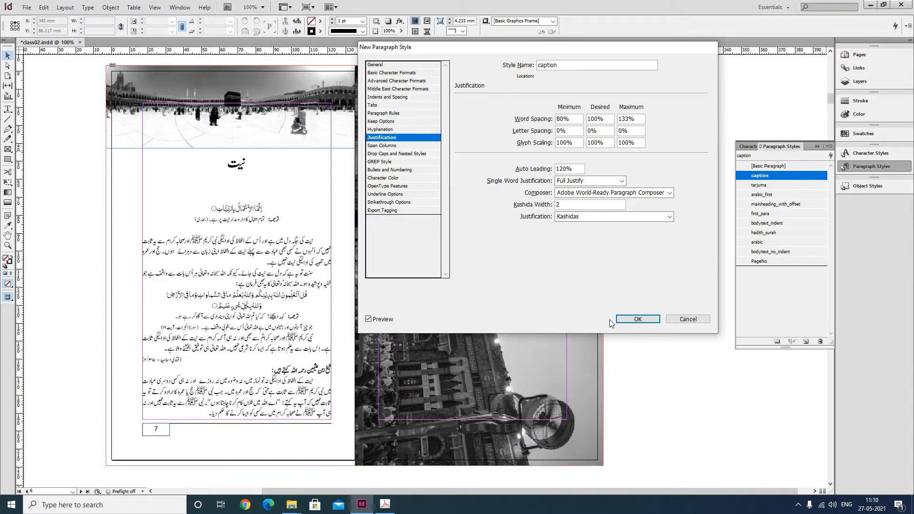
{"action": "left_click", "coordinate": [637, 319]}
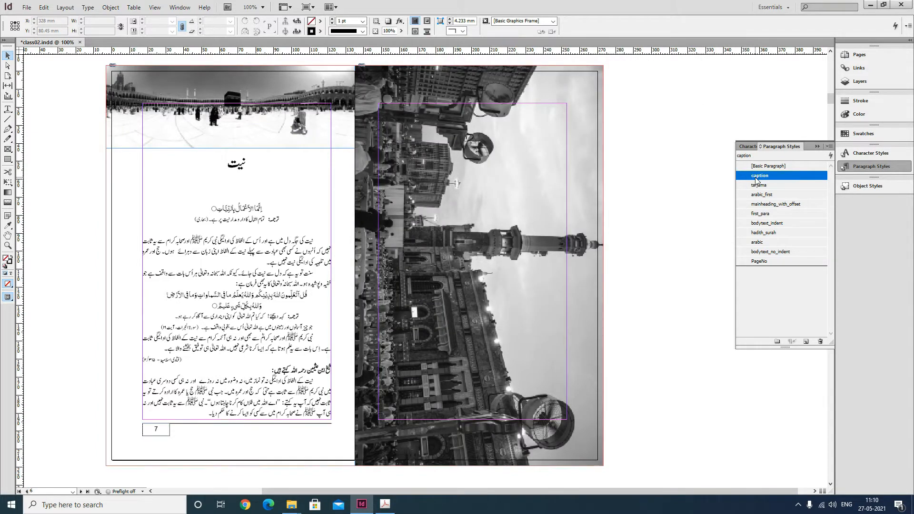
- Start a new object style named CaptionFrame, based on the Basic Graphics Frame
{"action": "left_click", "coordinate": [862, 186]}
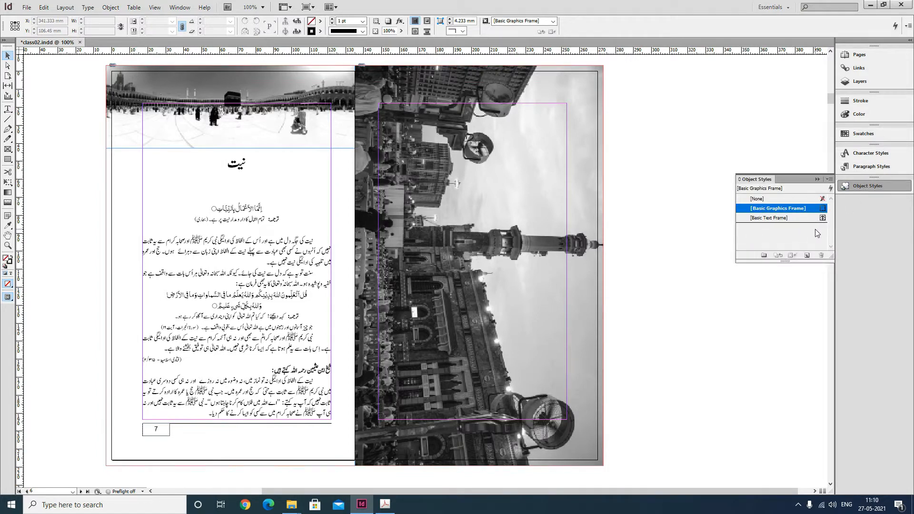
{"action": "left_click", "coordinate": [830, 184]}
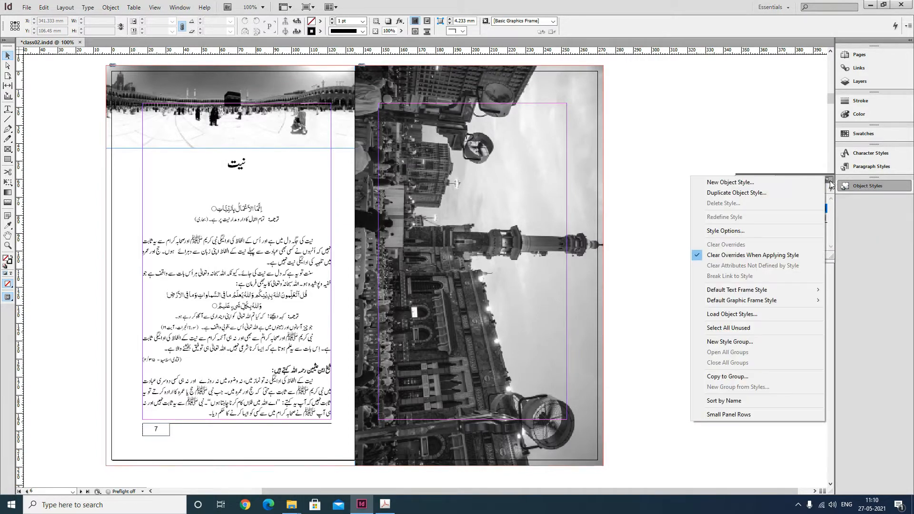
{"action": "left_click", "coordinate": [773, 184]}
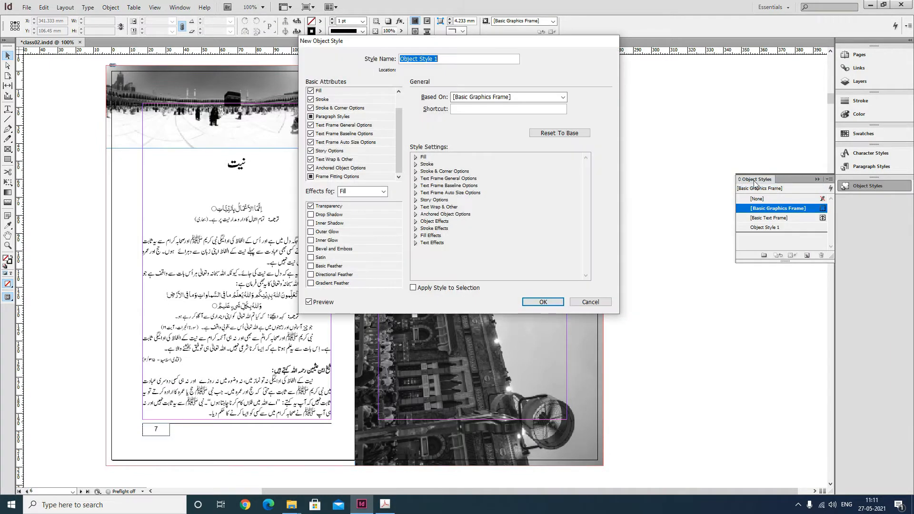
{"action": "type", "text": "CaptionFrame"}
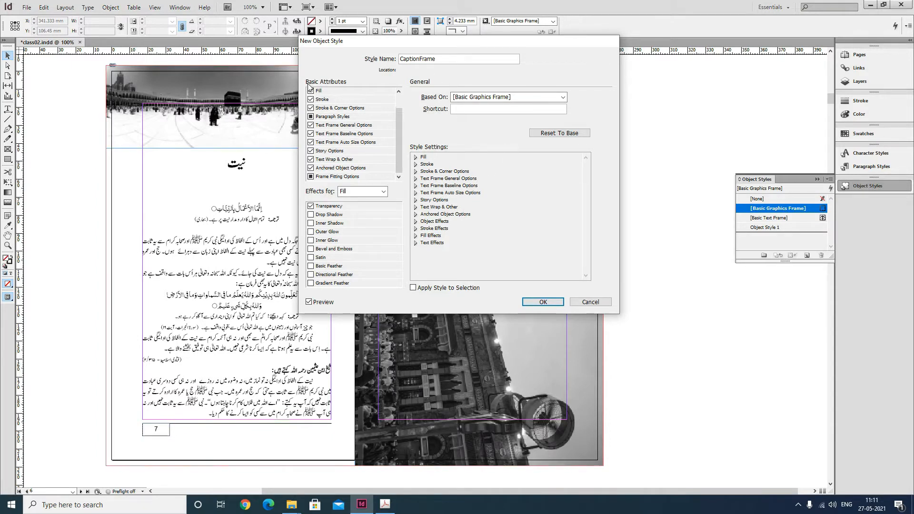
- Give the CaptionFrame object style a Paper fill and set its stroke to None
{"action": "left_click", "coordinate": [343, 90]}
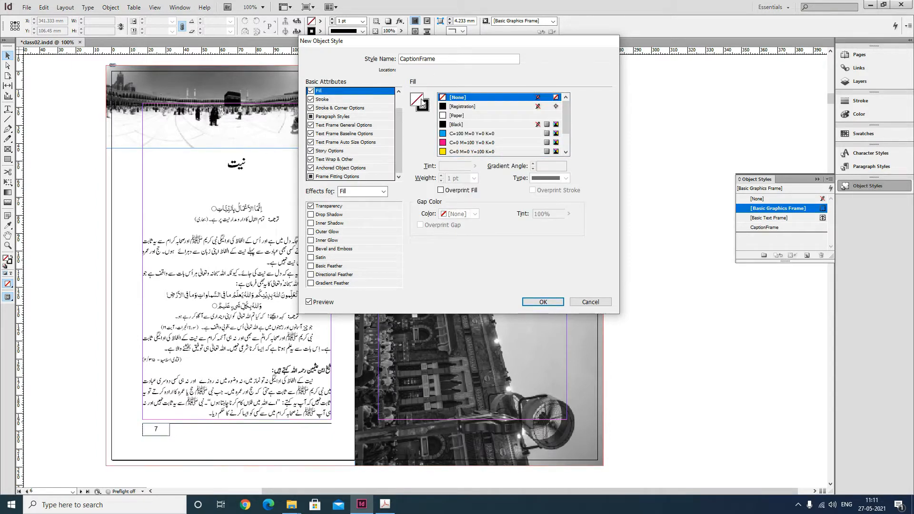
{"action": "left_click", "coordinate": [457, 115]}
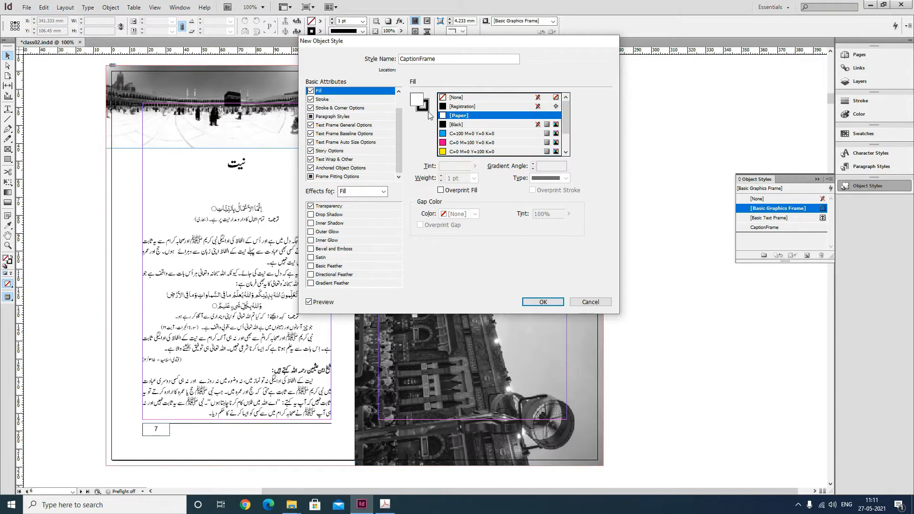
{"action": "left_click", "coordinate": [328, 99]}
{"action": "left_click", "coordinate": [458, 97]}
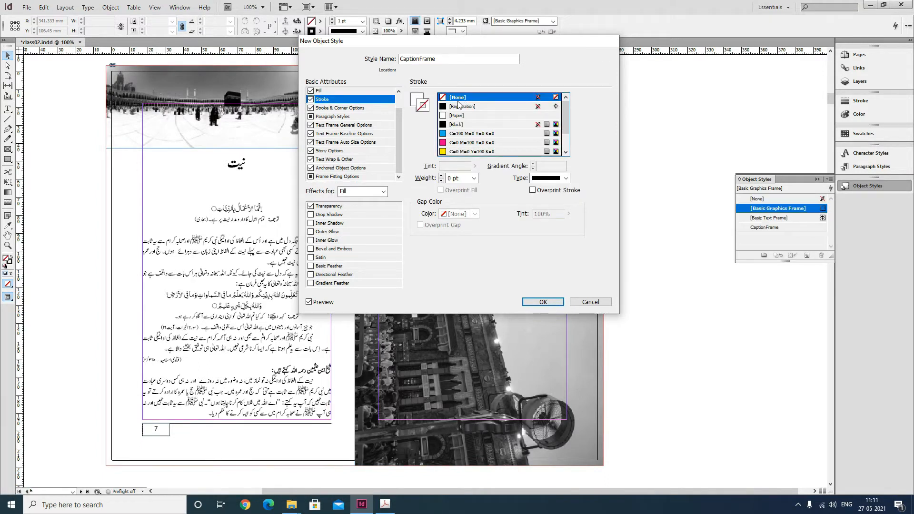
- Assign the caption paragraph style to the CaptionFrame object style
{"action": "left_click", "coordinate": [351, 116]}
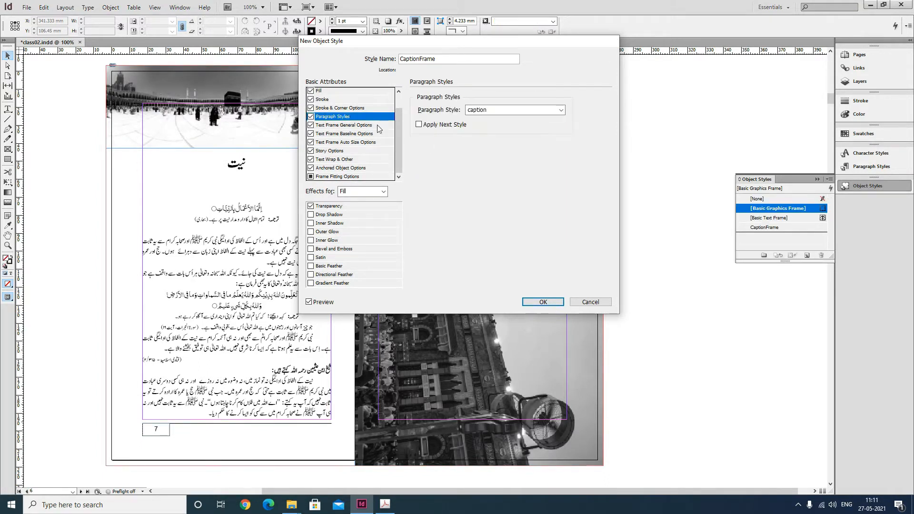
{"action": "left_click", "coordinate": [478, 111]}
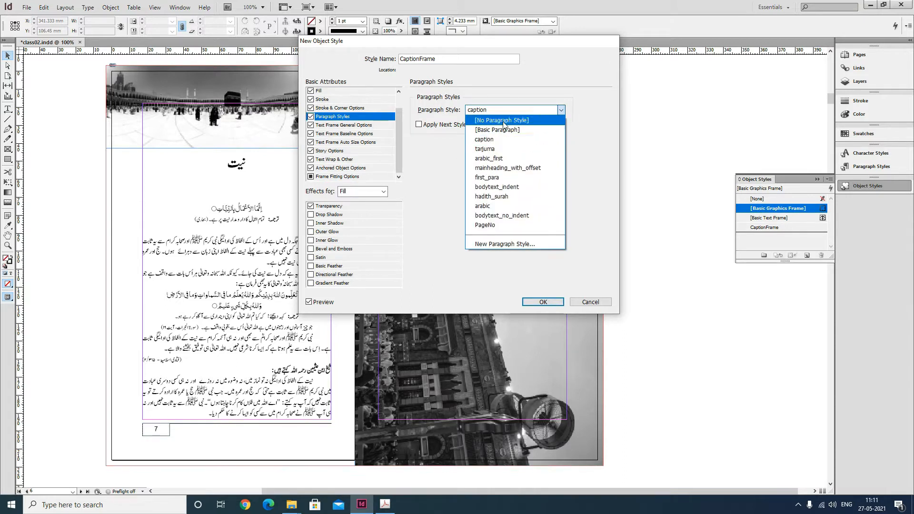
{"action": "left_click", "coordinate": [503, 123]}
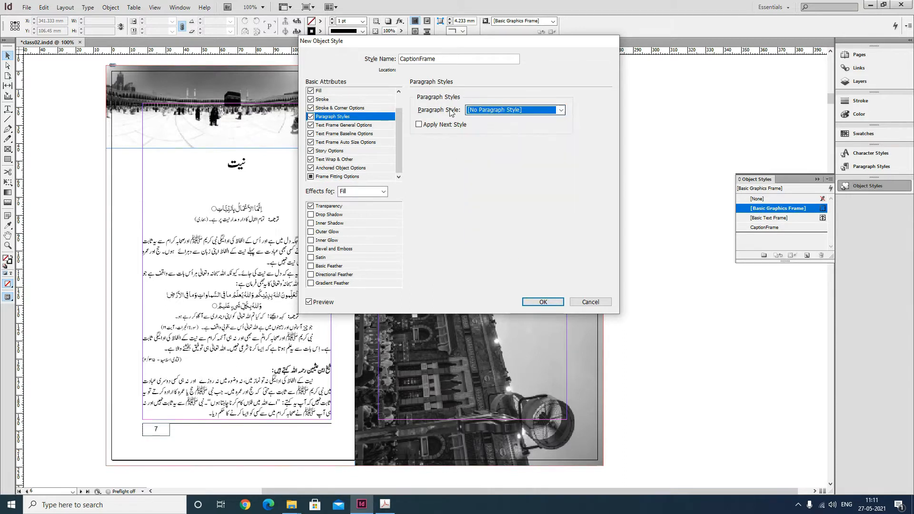
{"action": "left_click", "coordinate": [496, 111]}
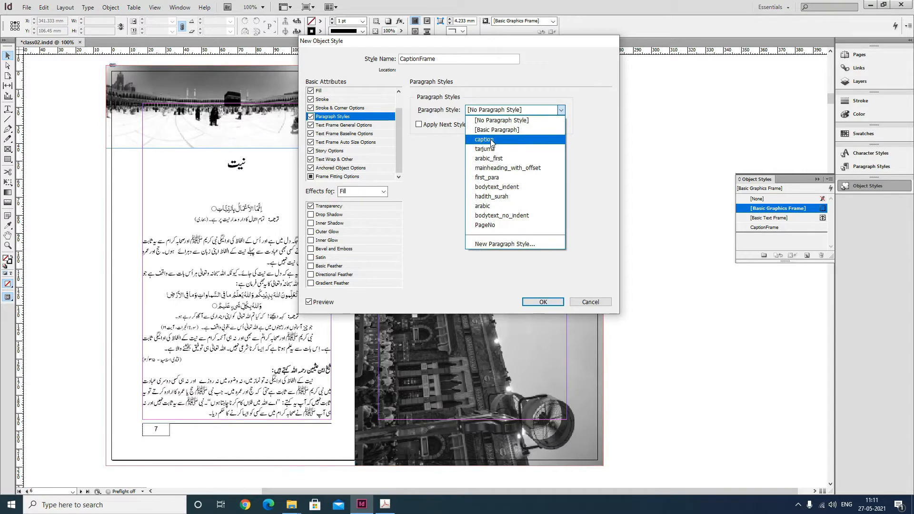
{"action": "left_click", "coordinate": [491, 139]}
- Set the vertical justification of text in the CaptionFrame object style to Center
{"action": "left_click", "coordinate": [351, 125]}
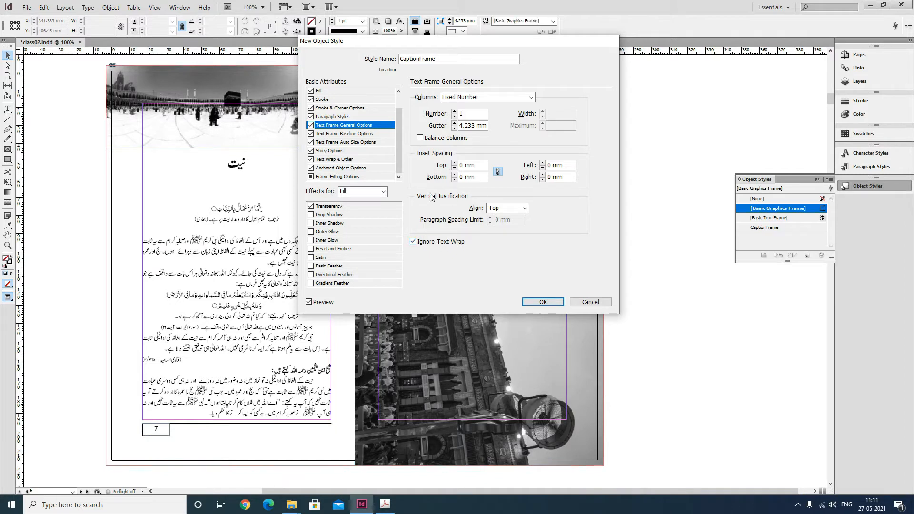
{"action": "left_click", "coordinate": [490, 210]}
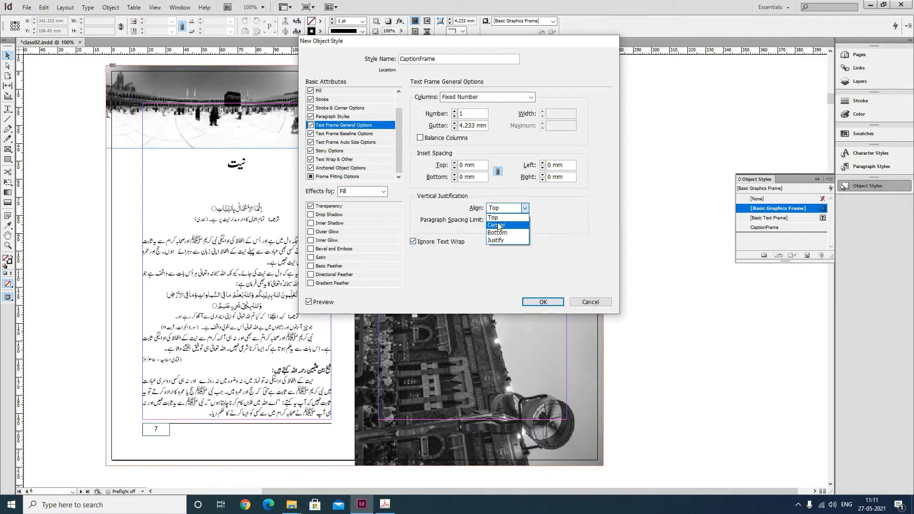
{"action": "left_click", "coordinate": [499, 226]}
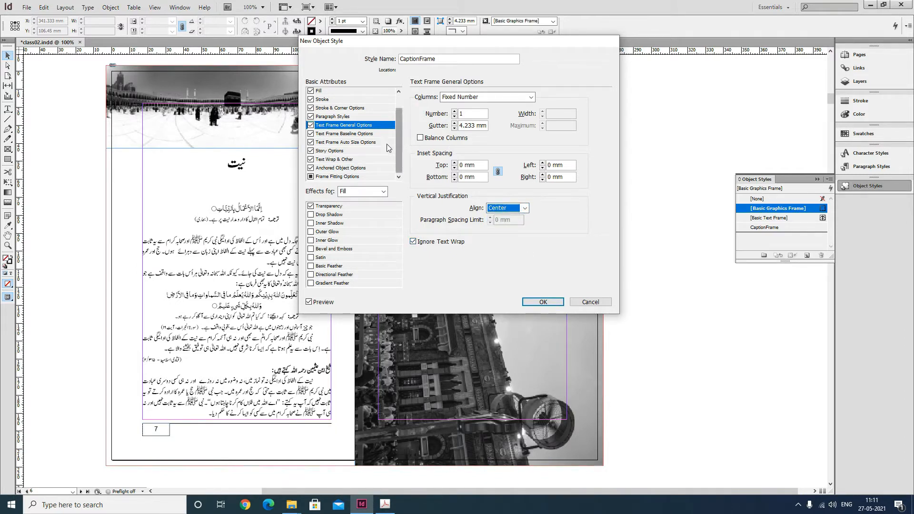
- Set the fill opacity of the CaptionFrame object style to 60% and save the style
{"action": "left_click", "coordinate": [333, 207]}
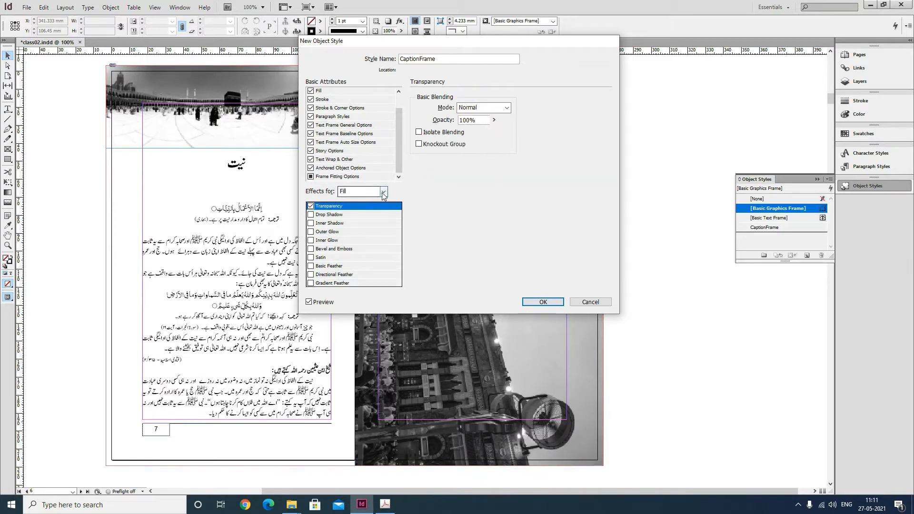
{"action": "left_click", "coordinate": [362, 191]}
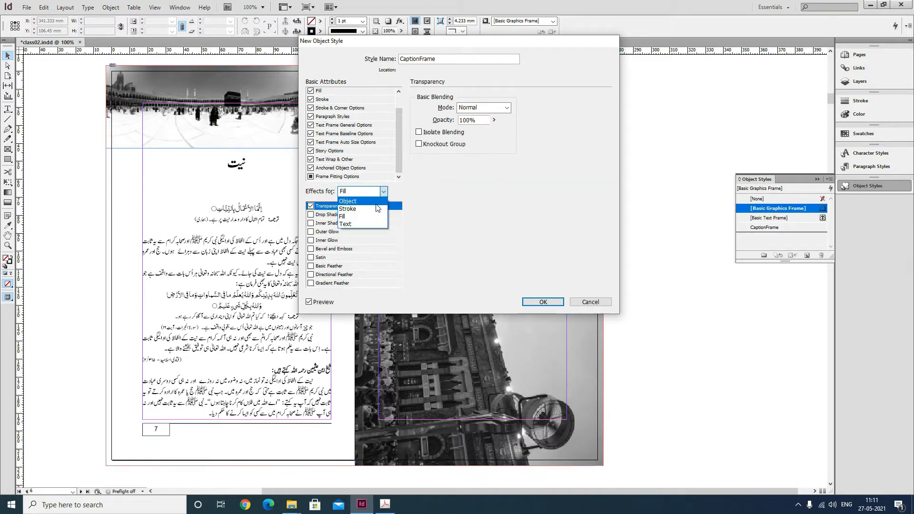
{"action": "left_click", "coordinate": [345, 217]}
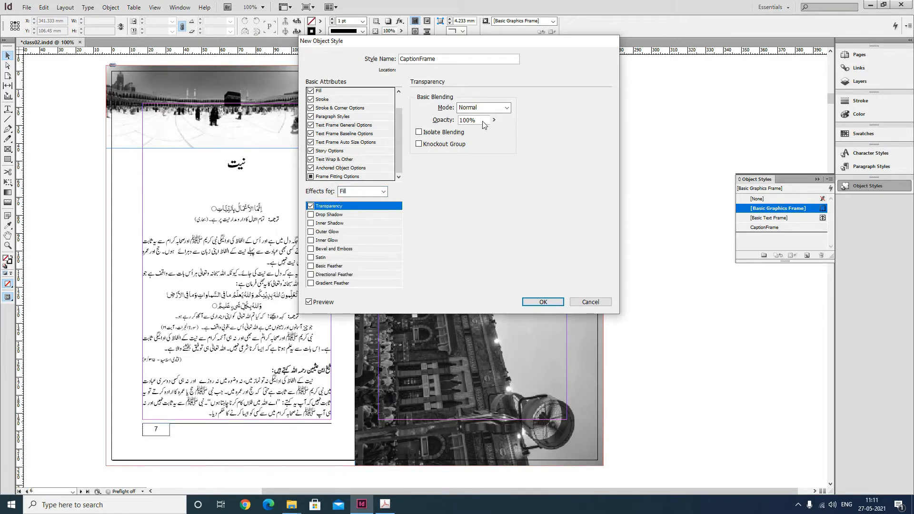
{"action": "left_click", "coordinate": [449, 121]}
{"action": "type", "text": "6"}
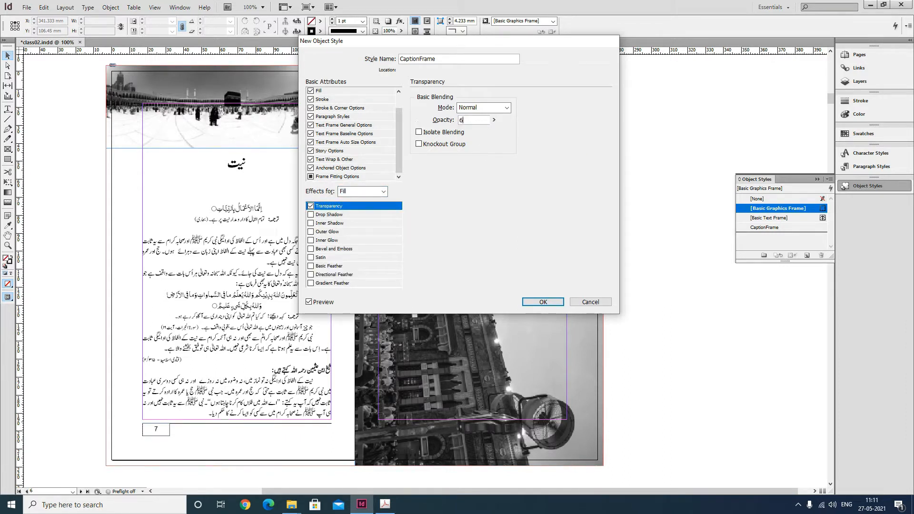
{"action": "type", "text": "0"}
{"action": "left_click", "coordinate": [543, 302]}
{"action": "left_click", "coordinate": [659, 278]}
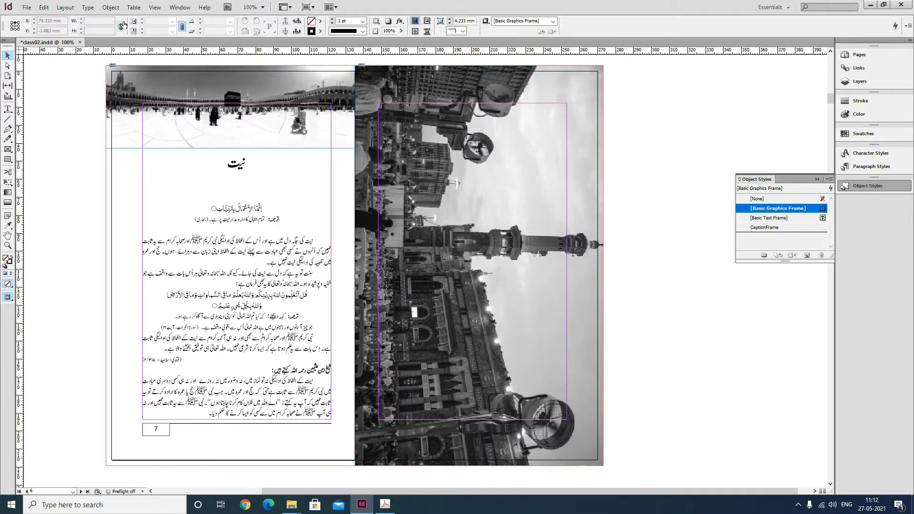
- Set up captions to use the Description metadata, placed below the image
{"action": "left_click", "coordinate": [111, 9]}
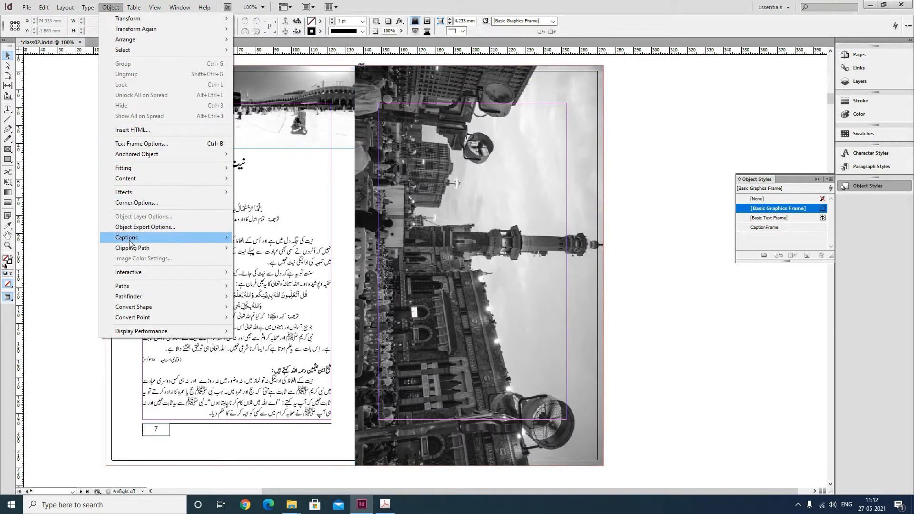
{"action": "mouse_move", "coordinate": [152, 240]}
{"action": "left_click", "coordinate": [262, 238]}
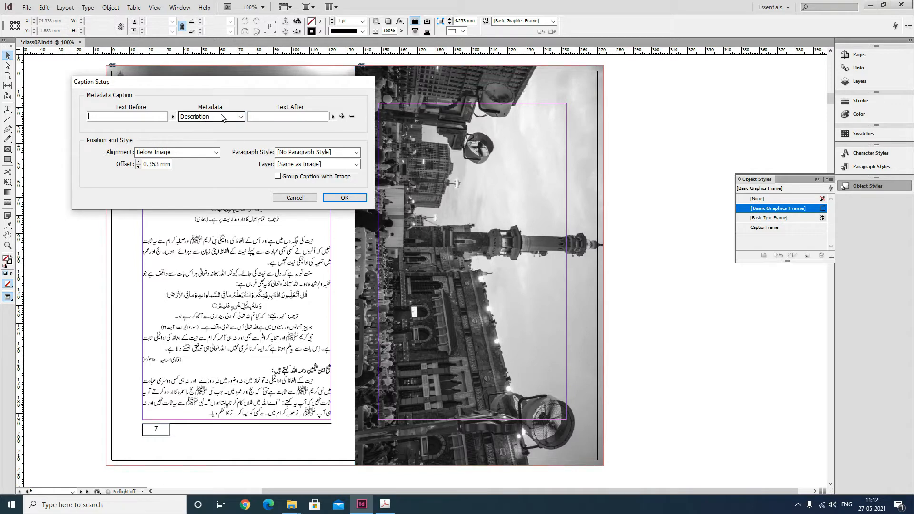
{"action": "left_click", "coordinate": [240, 121]}
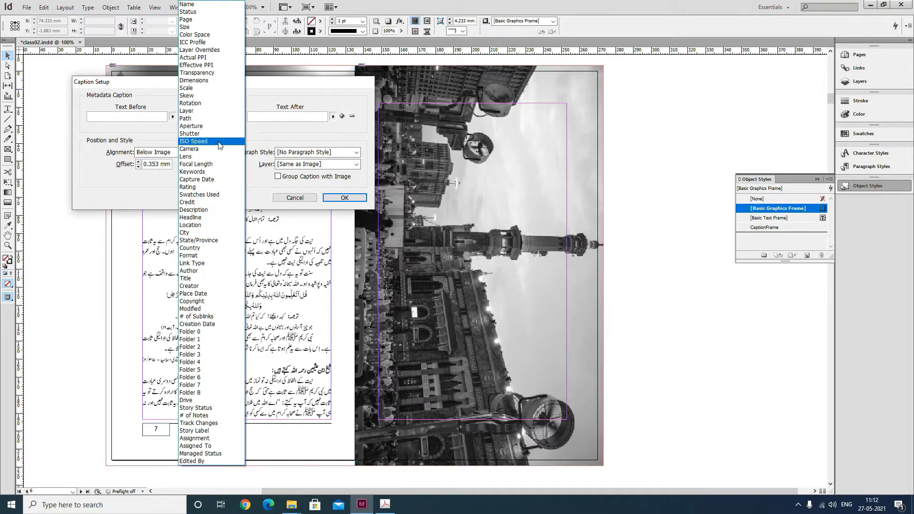
{"action": "left_click", "coordinate": [214, 144]}
{"action": "left_click", "coordinate": [240, 119]}
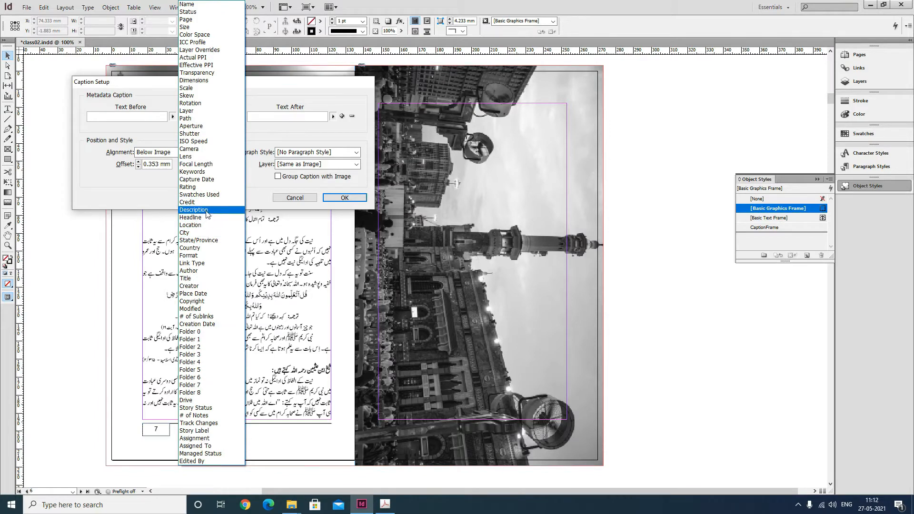
{"action": "left_click", "coordinate": [207, 209]}
{"action": "left_click", "coordinate": [344, 197]}
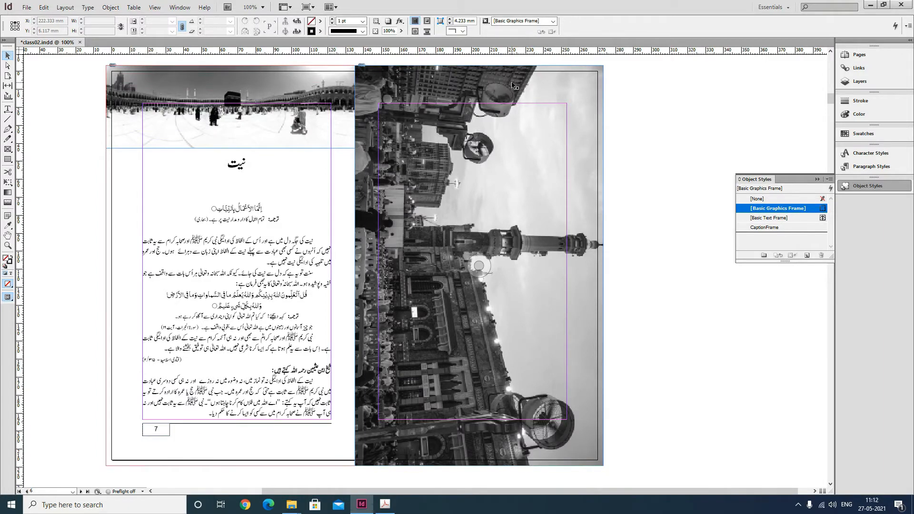
- Generate a caption from the metadata of the full-page photo on the page facing page 7
{"action": "left_click", "coordinate": [490, 71]}
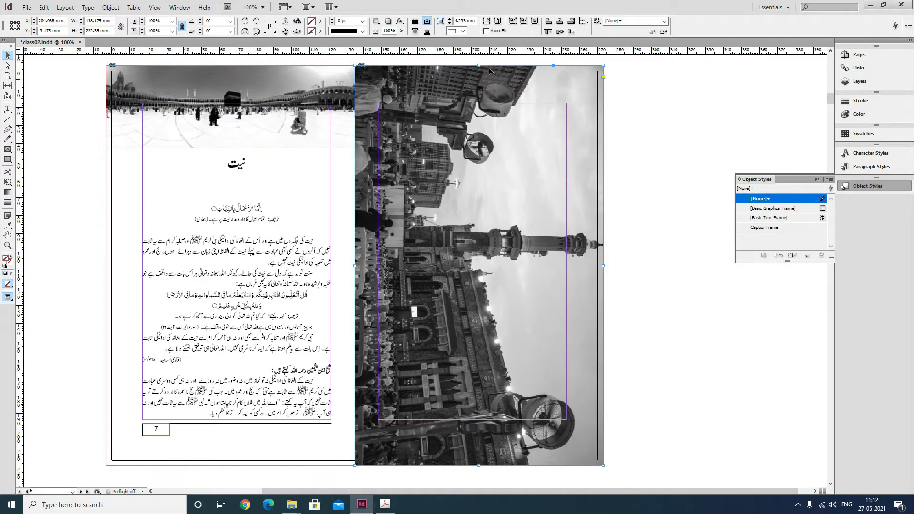
{"action": "left_click", "coordinate": [114, 9]}
{"action": "mouse_move", "coordinate": [137, 239]}
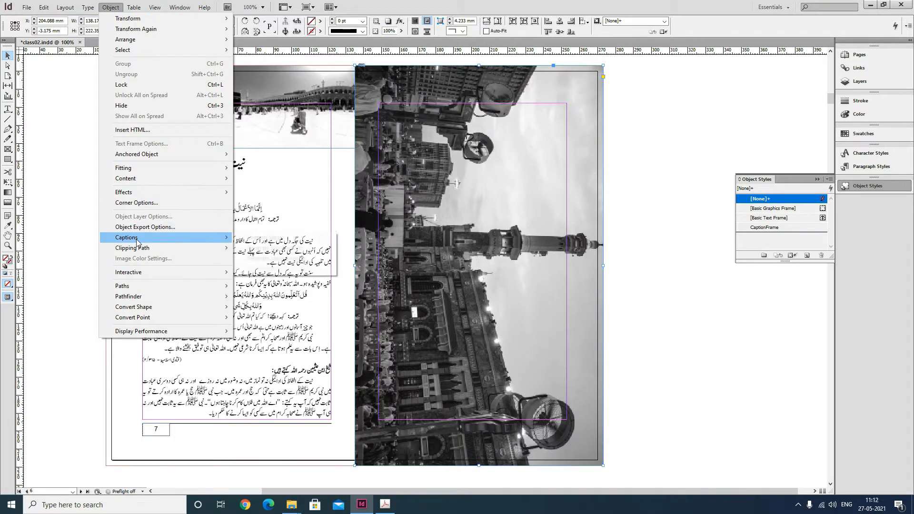
{"action": "left_click", "coordinate": [286, 258]}
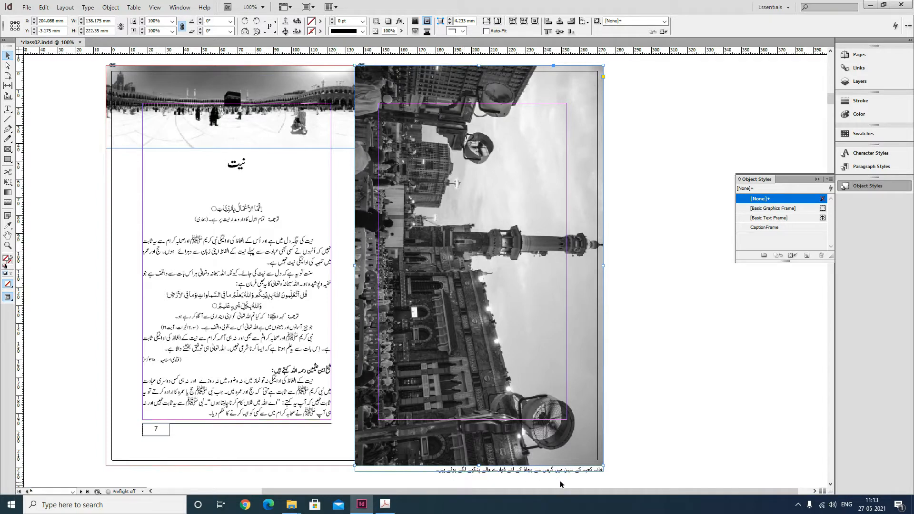
- Move the generated caption out from below the photo and apply the CaptionFrame object style to it
{"action": "left_click_drag", "start_coordinate": [573, 467], "coordinate": [648, 130]}
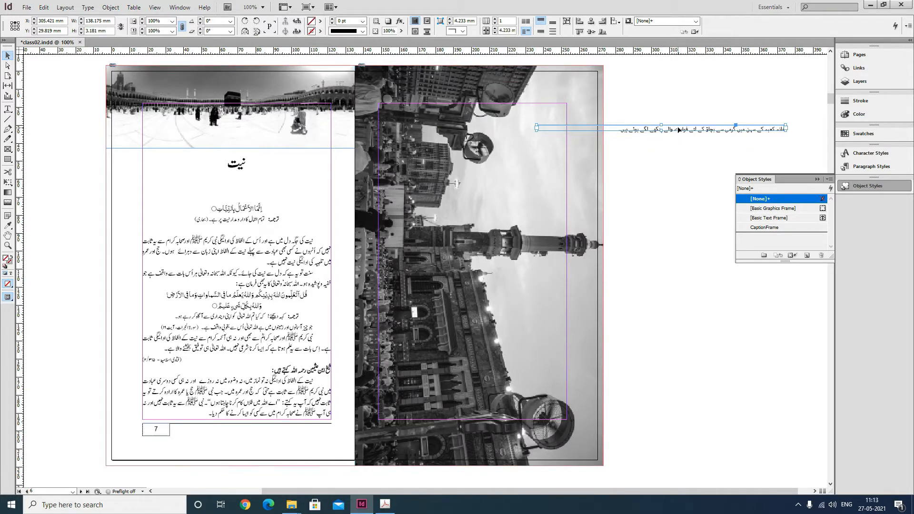
{"action": "left_click_drag", "start_coordinate": [709, 132], "coordinate": [693, 135]}
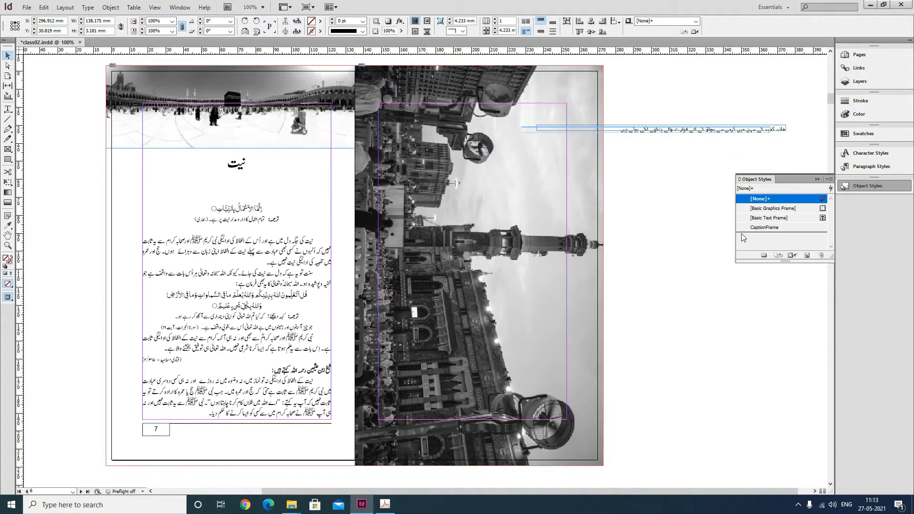
{"action": "left_click", "coordinate": [770, 227]}
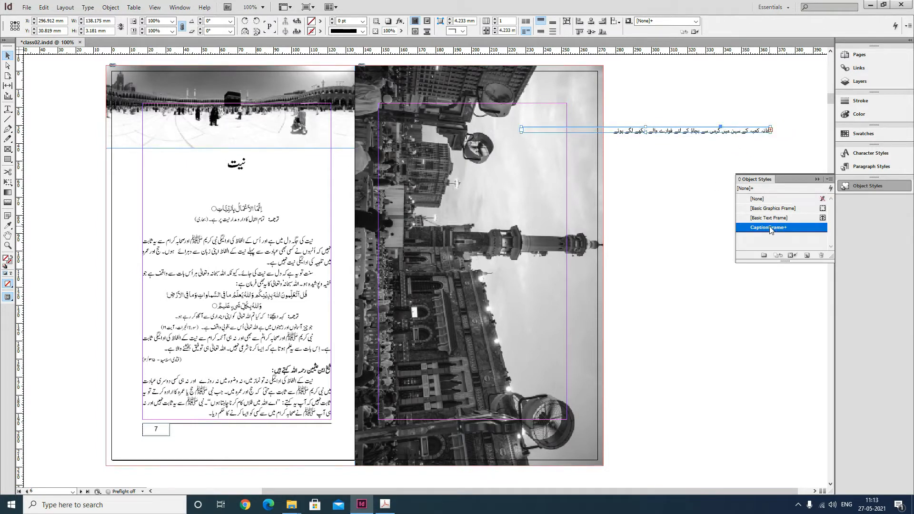
- Place the caption frame over the upper part of the photo and resize it to about 75 by 10.7 mm
{"action": "left_click_drag", "start_coordinate": [682, 132], "coordinate": [497, 140]}
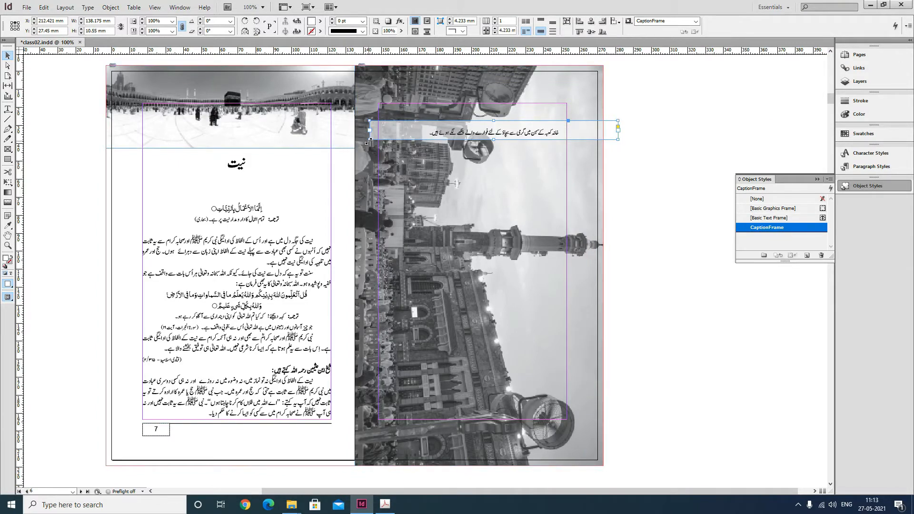
{"action": "left_click_drag", "start_coordinate": [370, 139], "coordinate": [502, 138]}
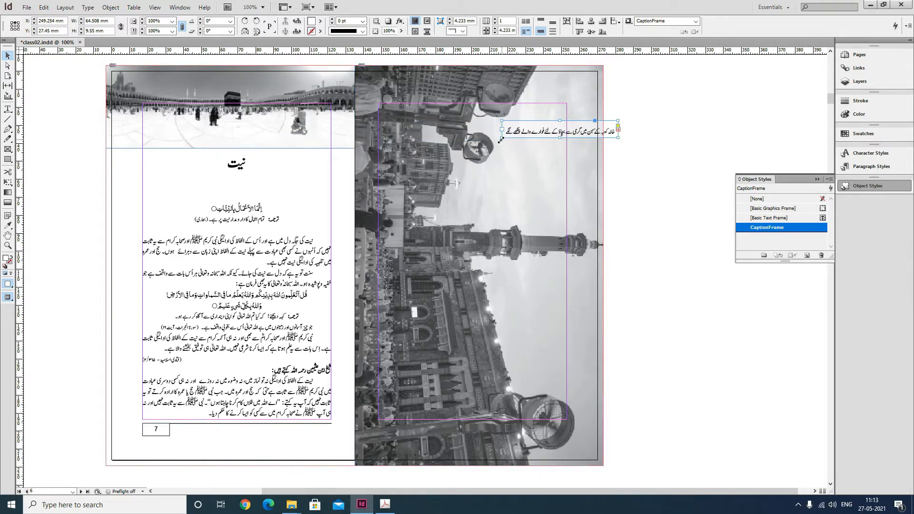
{"action": "left_click_drag", "start_coordinate": [500, 140], "coordinate": [482, 140]}
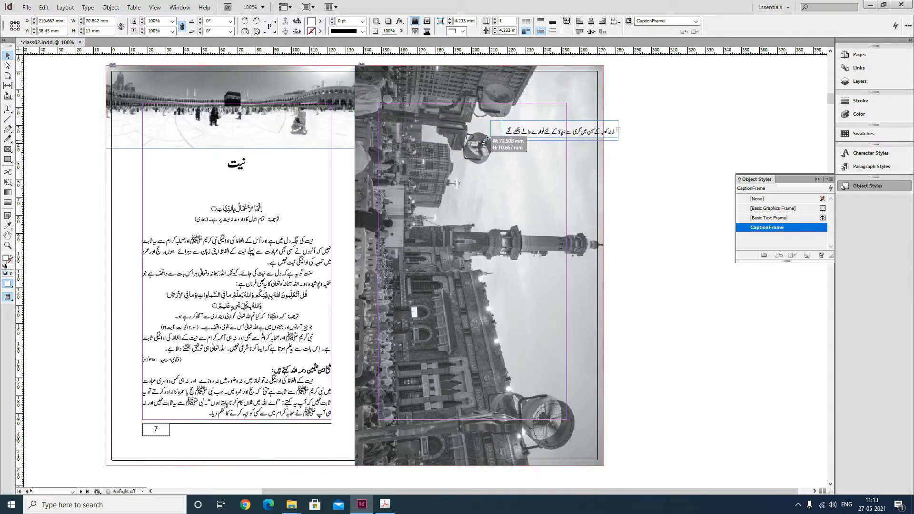
{"action": "left_click", "coordinate": [649, 138]}
{"action": "left_click_drag", "start_coordinate": [589, 128], "coordinate": [562, 140]}
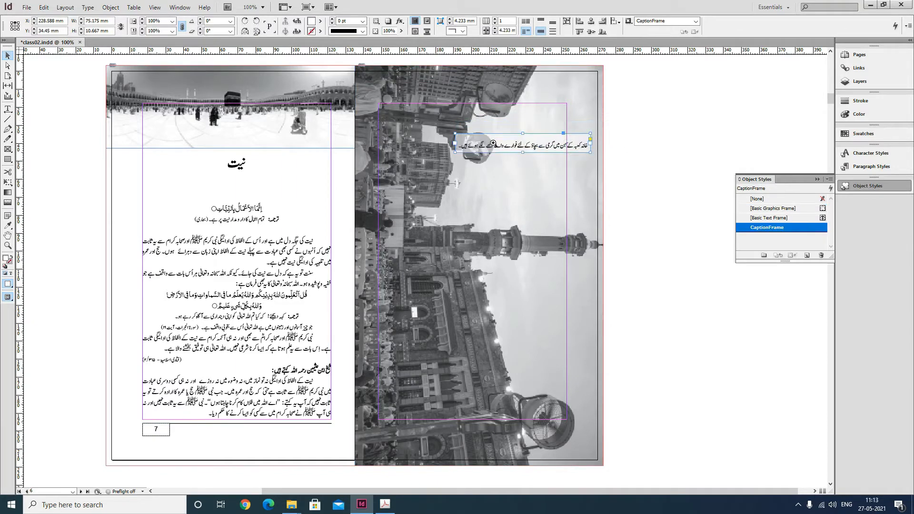
- Set the baseline shift of the whole caption text to 2 pt
{"action": "left_click_drag", "start_coordinate": [444, 126], "coordinate": [603, 177]}
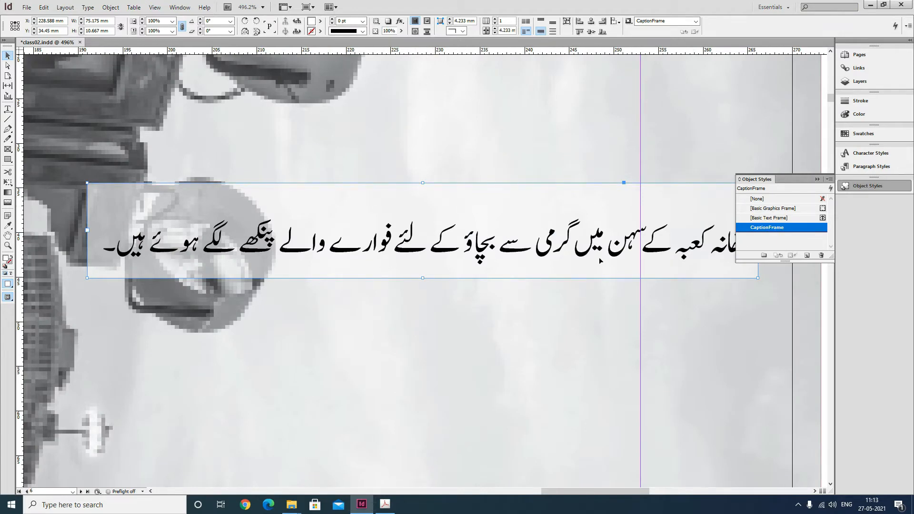
{"action": "left_click", "coordinate": [8, 109]}
{"action": "left_click", "coordinate": [314, 257]}
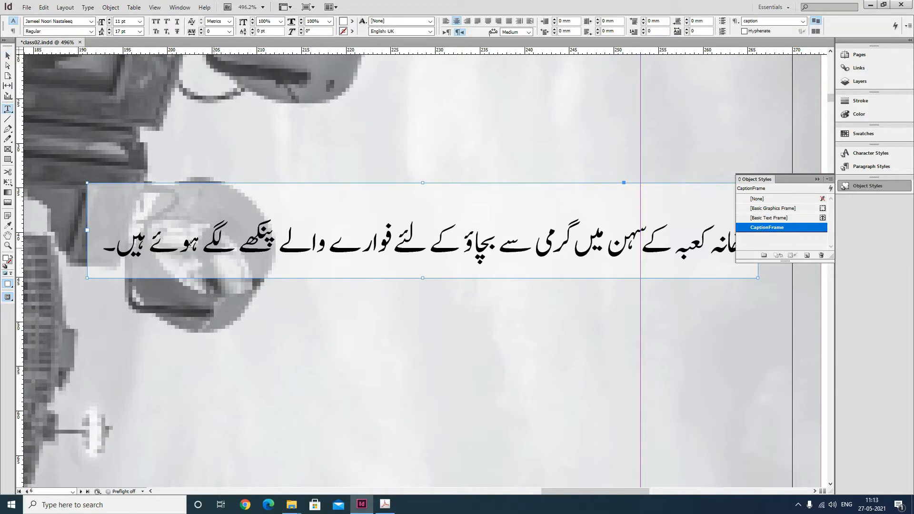
{"action": "left_click_drag", "start_coordinate": [109, 242], "coordinate": [738, 245]}
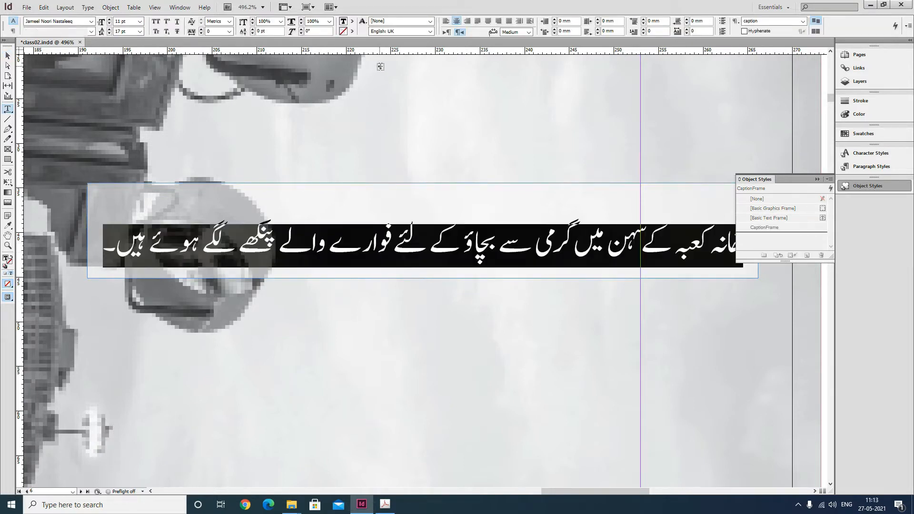
{"action": "left_click", "coordinate": [252, 29]}
{"action": "left_click", "coordinate": [253, 29]}
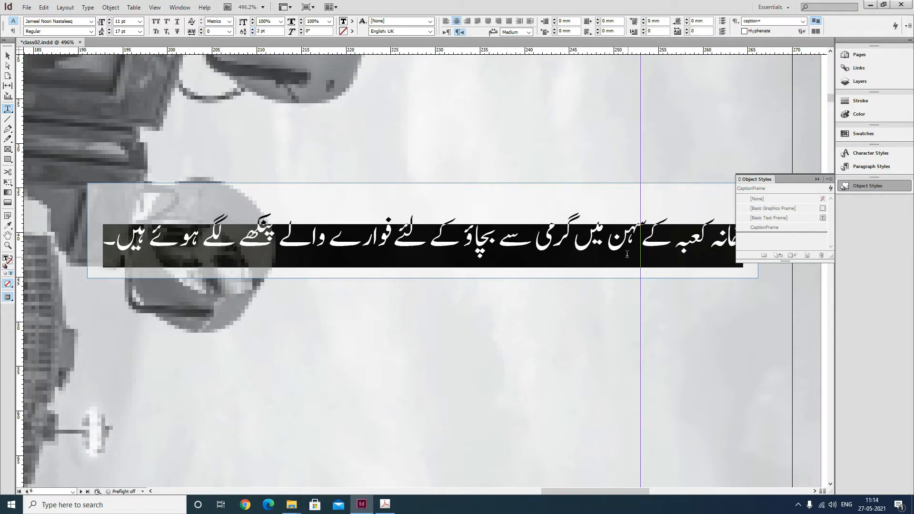
- Redefine the caption paragraph style from the selected caption text
{"action": "left_click", "coordinate": [887, 168]}
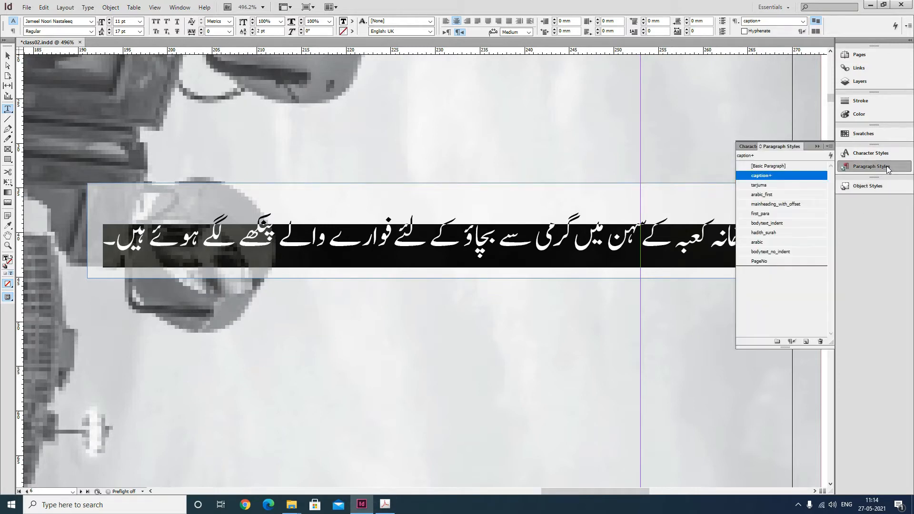
{"action": "right_click", "coordinate": [766, 177]}
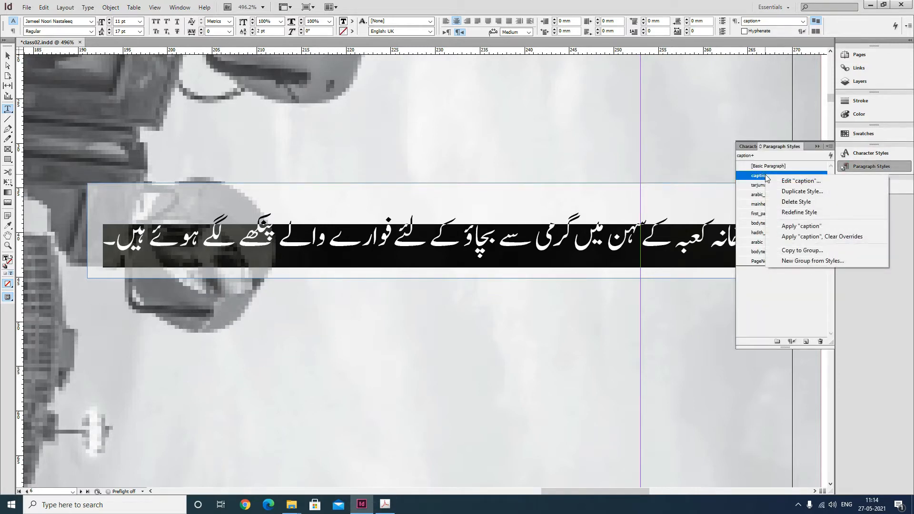
{"action": "left_click", "coordinate": [797, 213]}
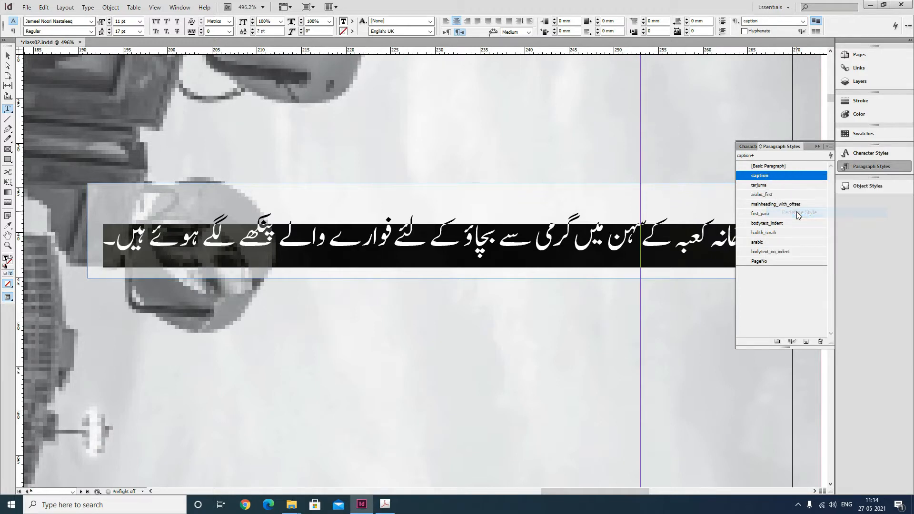
- Resize the caption frame to about 48.7 by 14.6 mm so that the text wraps onto two lines
{"action": "left_click", "coordinate": [8, 55]}
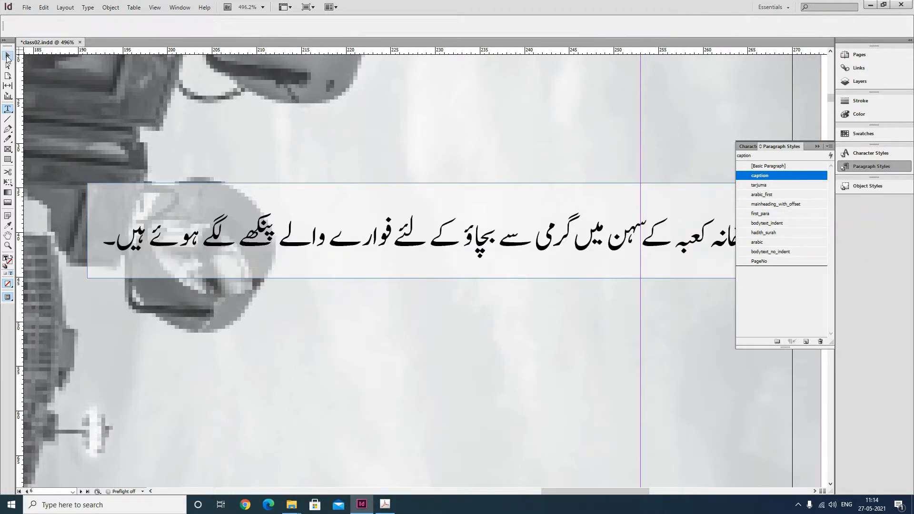
{"action": "left_click", "coordinate": [492, 318], "text": "ctrl+alt"}
{"action": "left_click", "coordinate": [438, 243], "text": "ctrl+alt"}
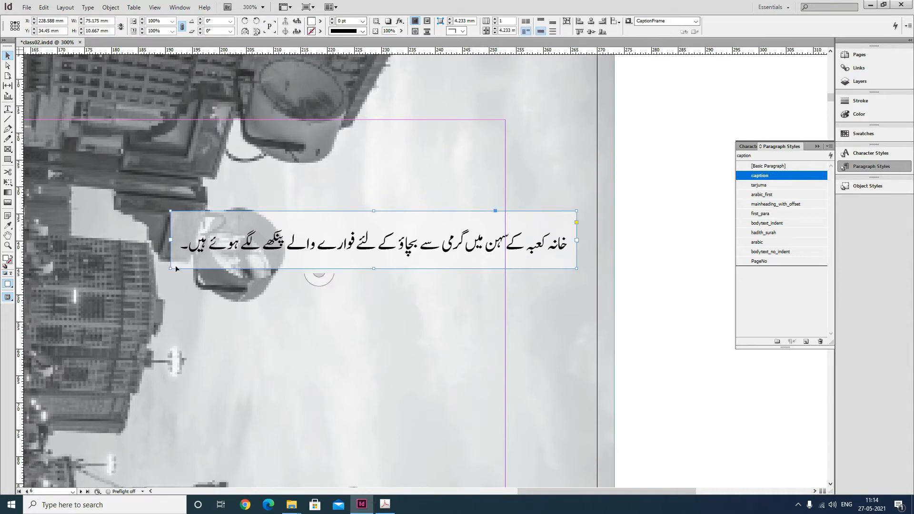
{"action": "left_click_drag", "start_coordinate": [171, 268], "coordinate": [331, 288]}
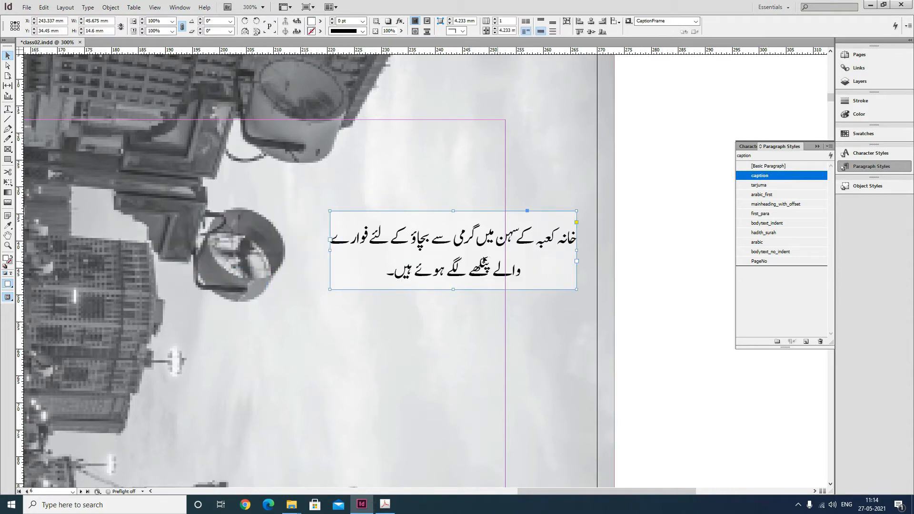
{"action": "left_click_drag", "start_coordinate": [328, 250], "coordinate": [314, 251]}
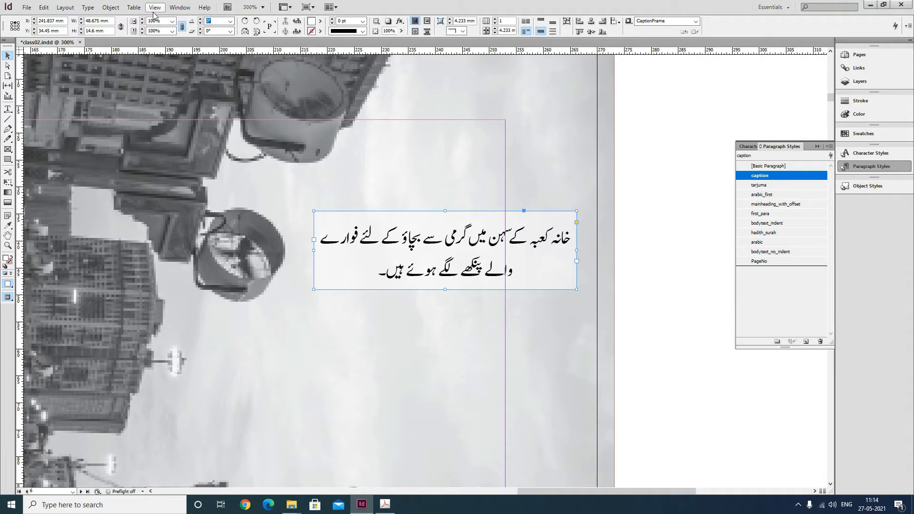
- Rotate the caption frame by -90° and move it near the outer edge of the photo, at about X 258 mm, Y 38.5 mm
{"action": "type", "text": "-90"}
{"action": "key", "text": "Return"}
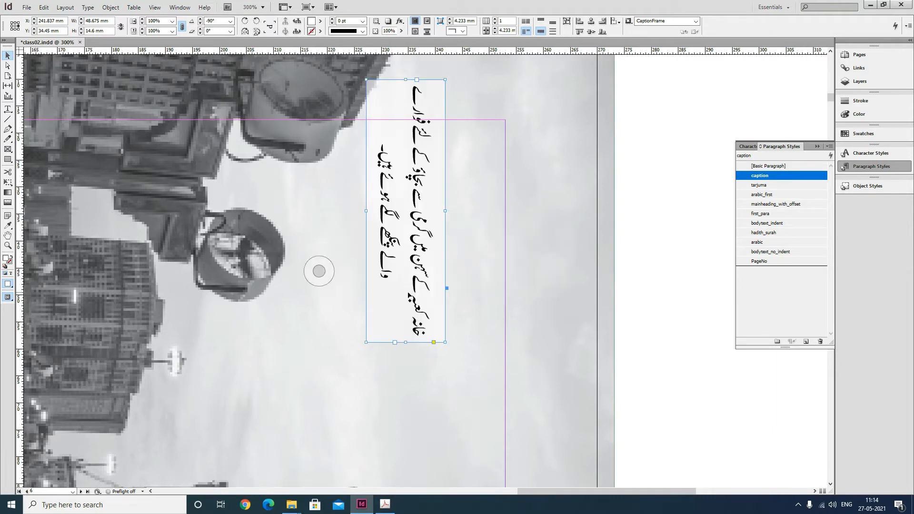
{"action": "left_click_drag", "start_coordinate": [430, 190], "coordinate": [518, 212]}
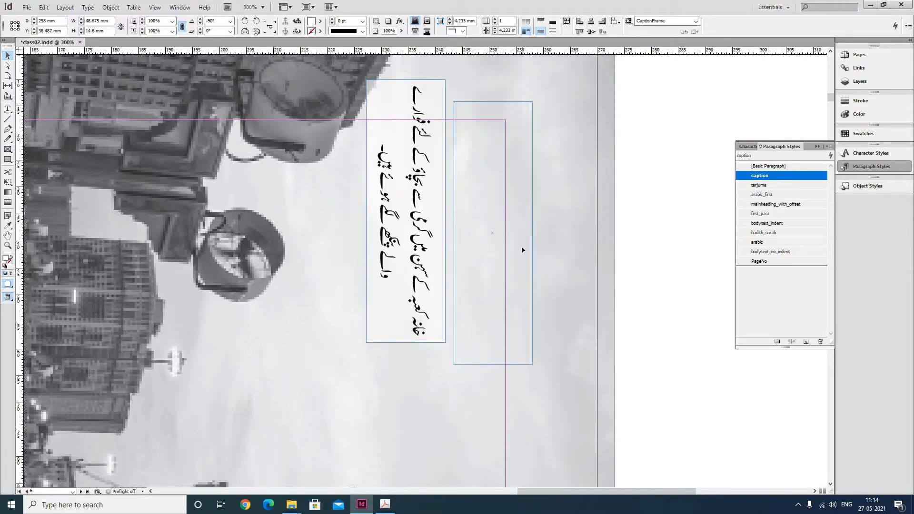
{"action": "left_click", "coordinate": [376, 253], "text": "ctrl+alt"}
{"action": "left_click", "coordinate": [376, 252], "text": "ctrl+alt"}
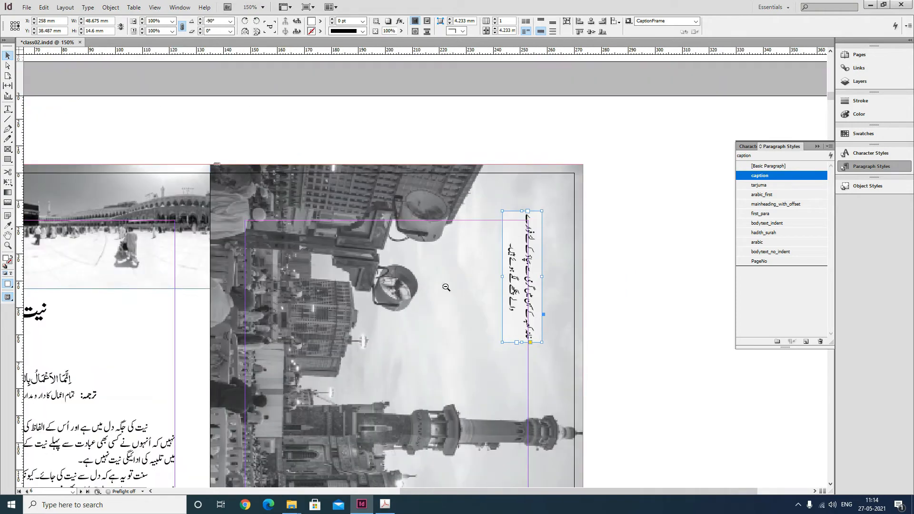
{"action": "left_click", "coordinate": [446, 287], "text": "ctrl+alt"}
{"action": "left_click_drag", "start_coordinate": [447, 324], "coordinate": [478, 206]}
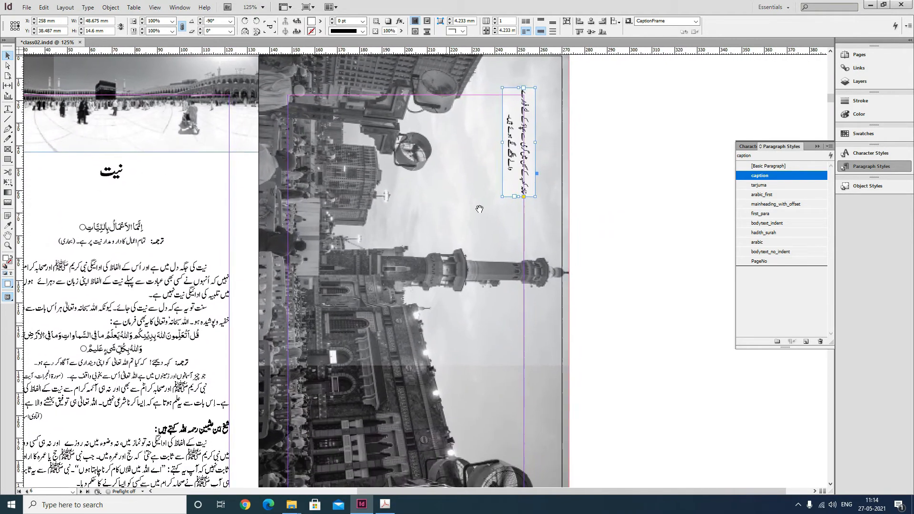
- Set the document's transparency blend space to Document RGB and save the document
{"action": "left_click", "coordinate": [372, 237], "text": "ctrl+alt"}
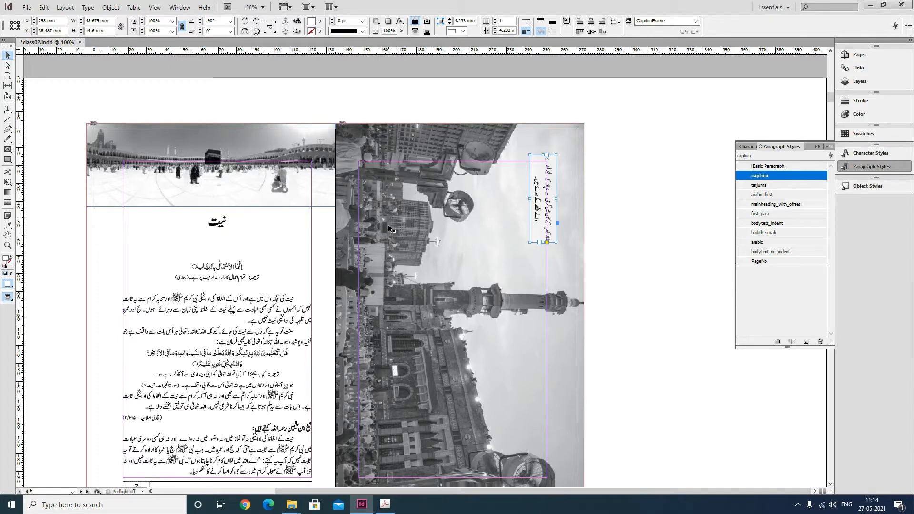
{"action": "left_click", "coordinate": [44, 7]}
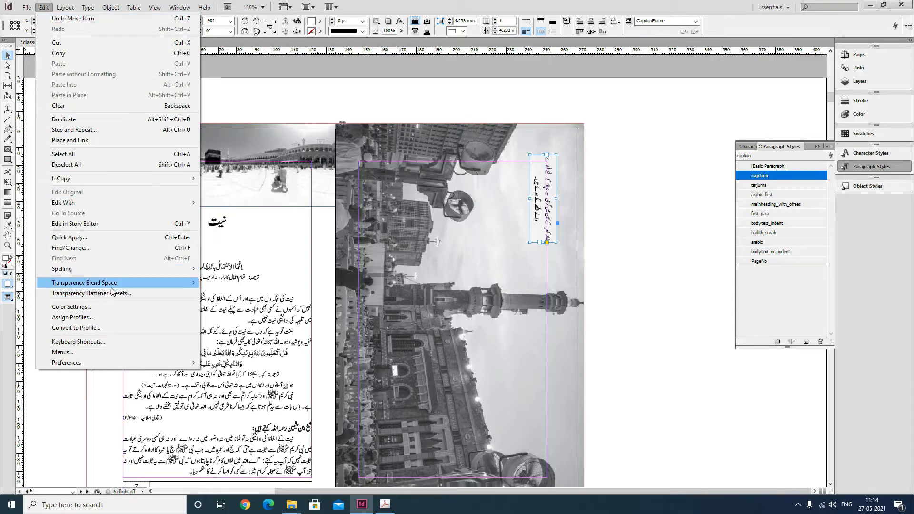
{"action": "mouse_move", "coordinate": [191, 283]}
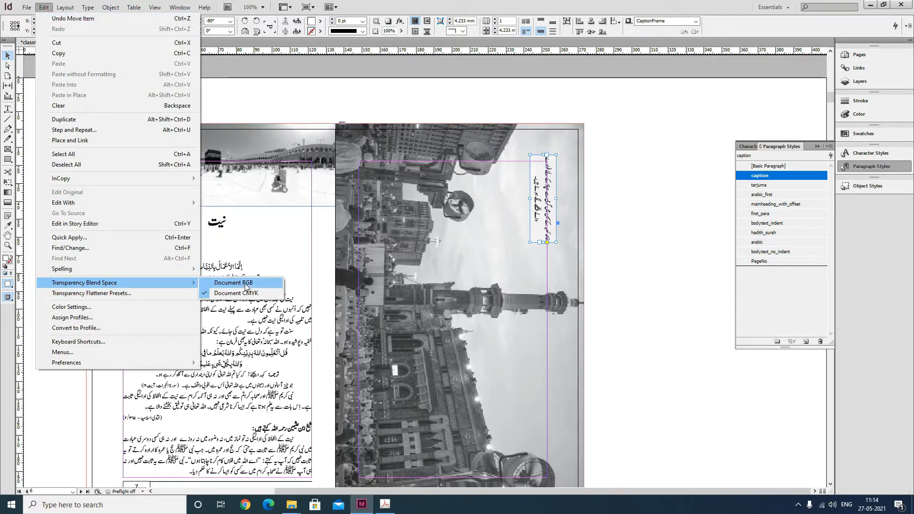
{"action": "left_click", "coordinate": [248, 283]}
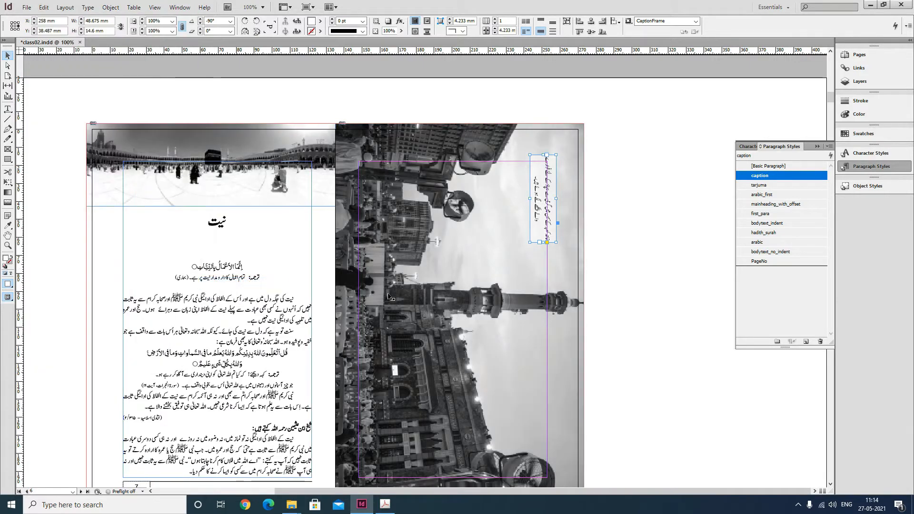
{"action": "left_click", "coordinate": [651, 294]}
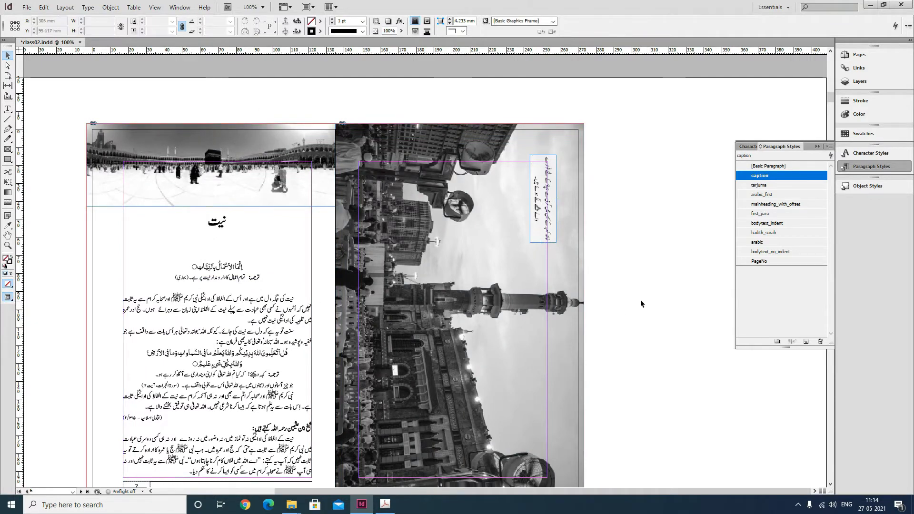
{"action": "left_click_drag", "start_coordinate": [434, 245], "coordinate": [461, 207]}
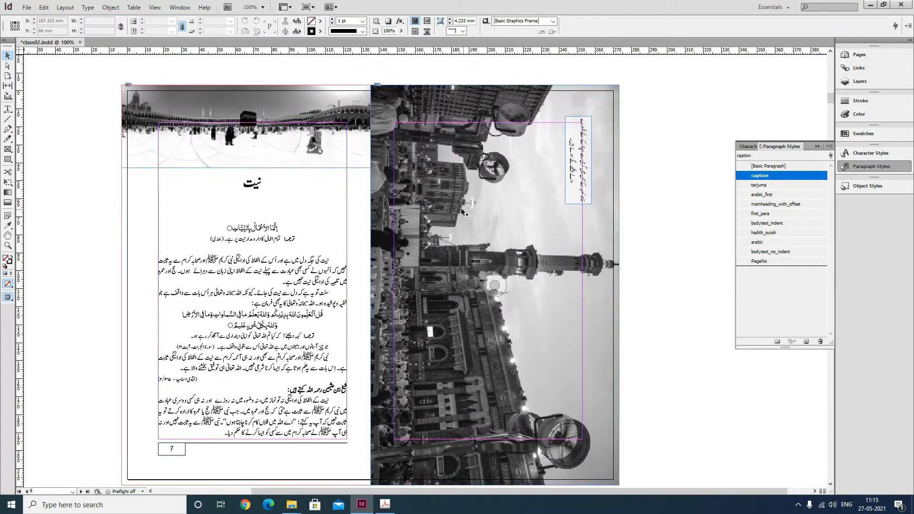
{"action": "key", "text": "ctrl+s"}
- Examine the two unstyled headings on page 8 and the opening text of page 9
{"action": "left_click_drag", "start_coordinate": [404, 339], "coordinate": [400, 261]}
{"action": "scroll", "coordinate": [405, 261], "scroll_direction": "down", "scroll_amount": 10}
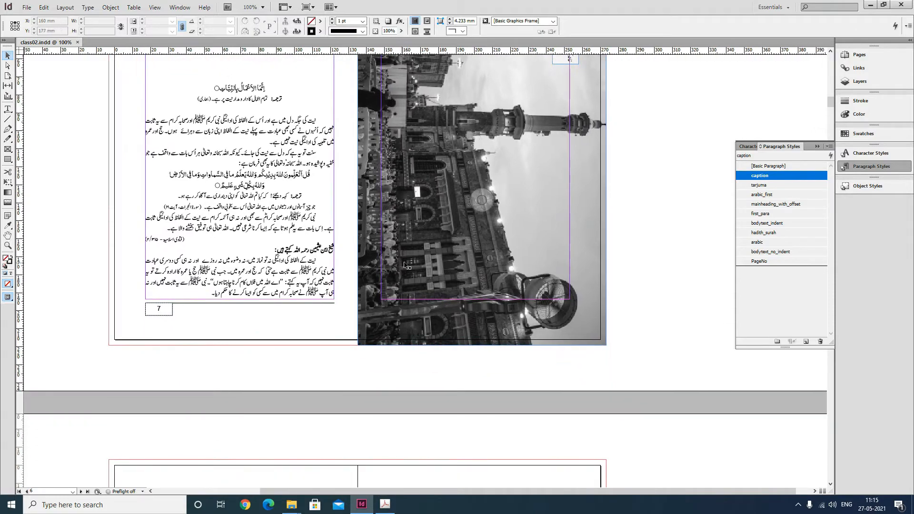
{"action": "scroll", "coordinate": [411, 265], "scroll_direction": "down", "scroll_amount": 3}
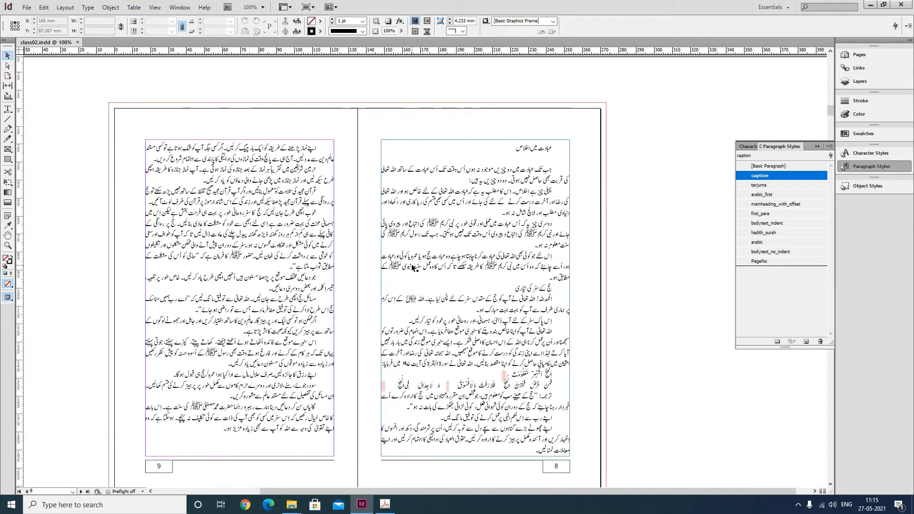
{"action": "left_click", "coordinate": [7, 109]}
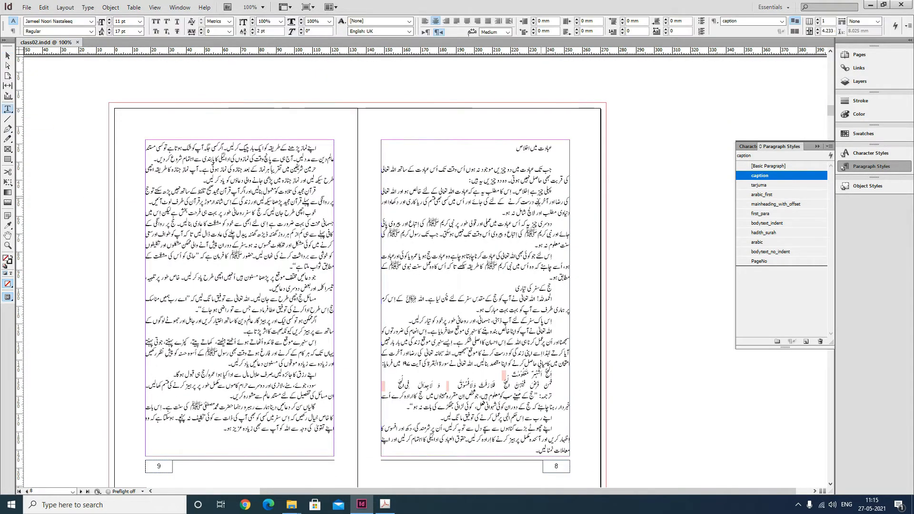
{"action": "triple_click", "coordinate": [557, 150]}
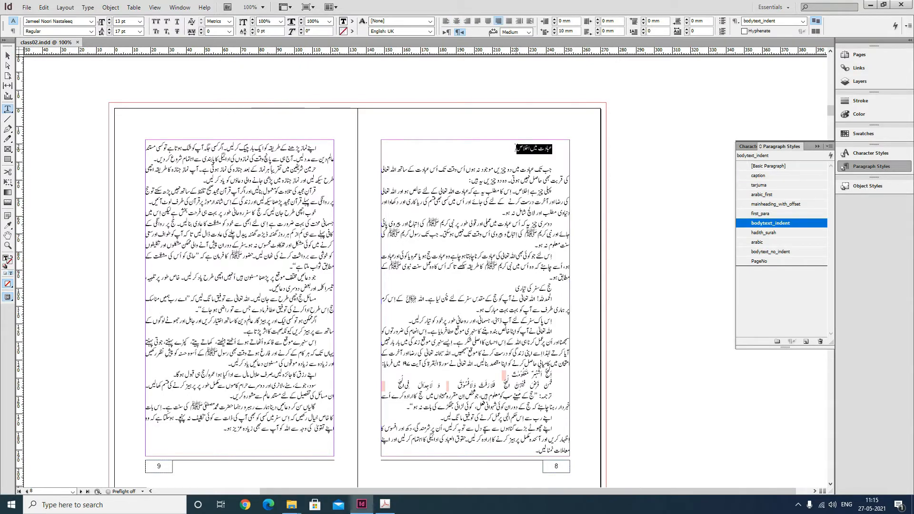
{"action": "left_click_drag", "start_coordinate": [507, 289], "coordinate": [552, 289]}
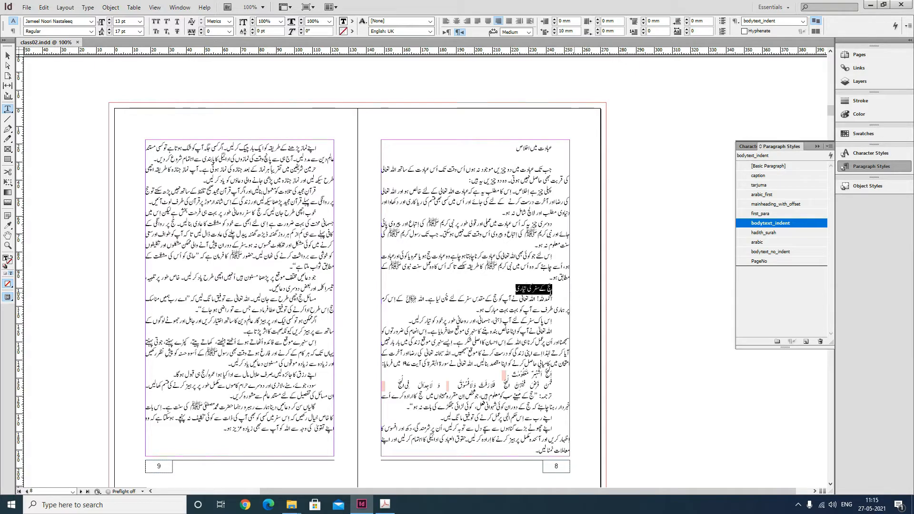
{"action": "left_click", "coordinate": [553, 292]}
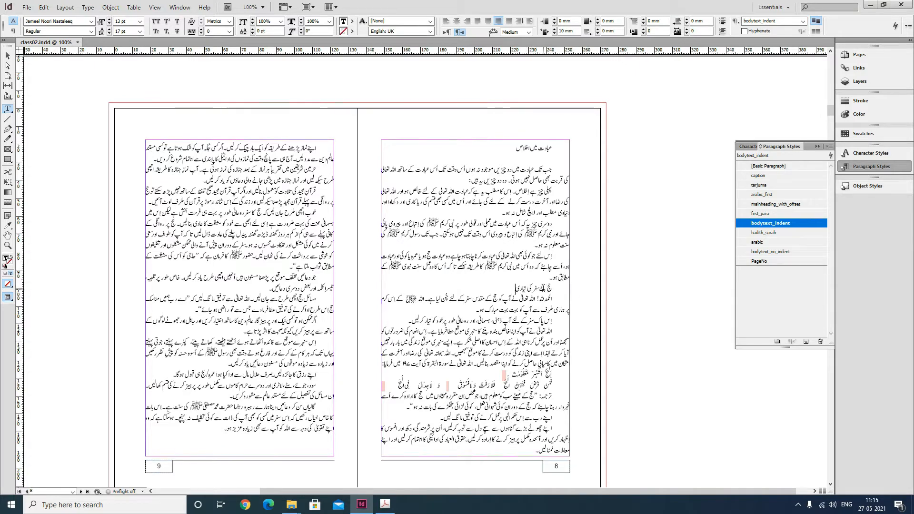
{"action": "left_click_drag", "start_coordinate": [317, 148], "coordinate": [267, 149]}
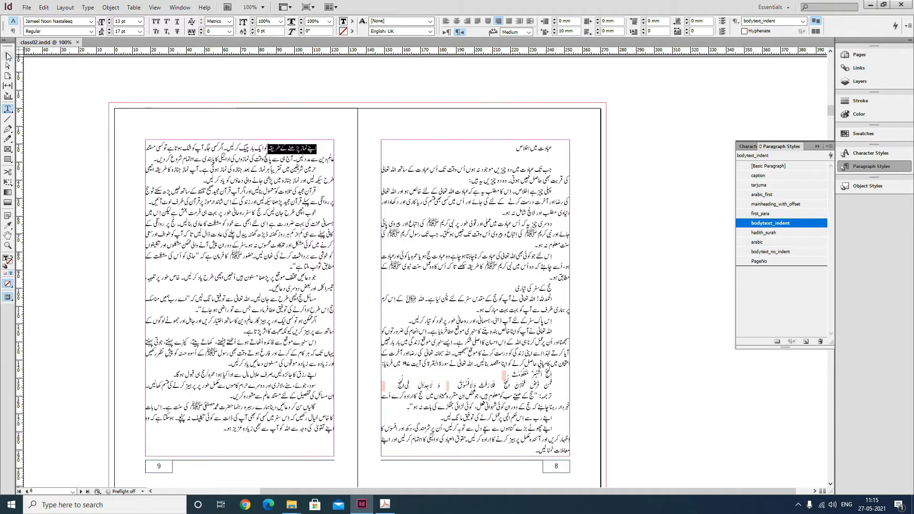
- Place ruku_hajj_bw.tif at the top of page 8's text column, about 104.9 by 130.3 mm, and wrap text around its bounding box
{"action": "left_click", "coordinate": [9, 57]}
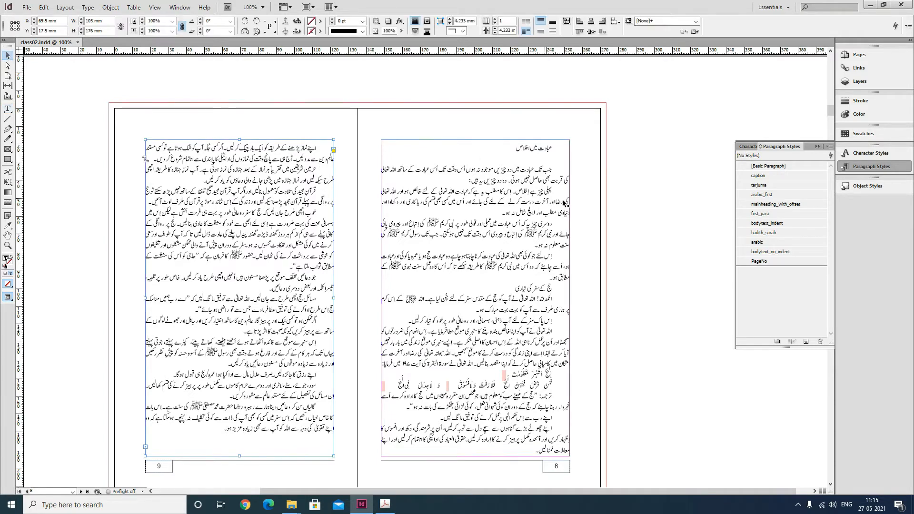
{"action": "left_click", "coordinate": [33, 9]}
{"action": "left_click", "coordinate": [51, 130]}
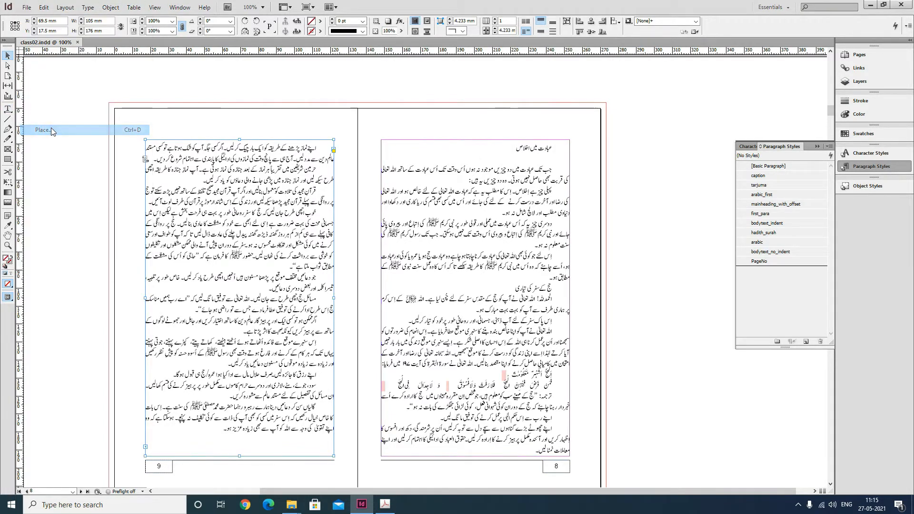
{"action": "left_click", "coordinate": [486, 209]}
{"action": "key", "text": "r"}
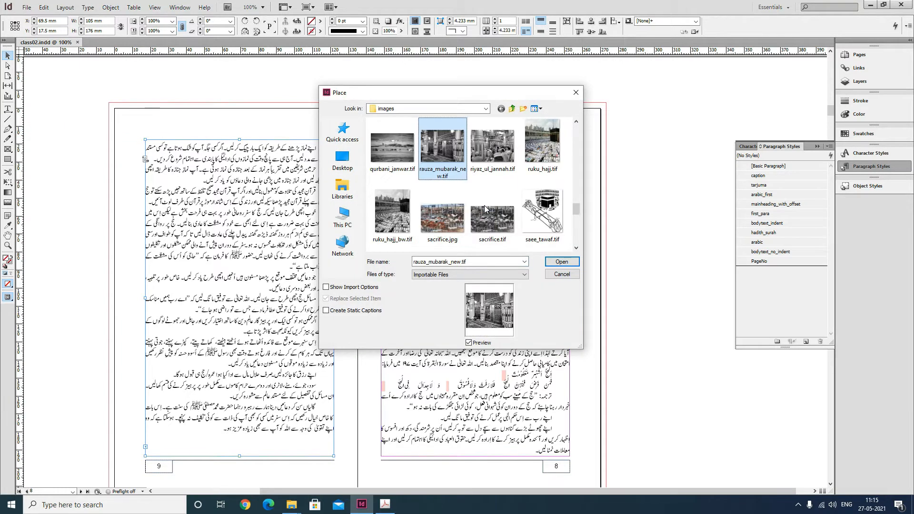
{"action": "key", "text": "u"}
{"action": "key", "text": "Right"}
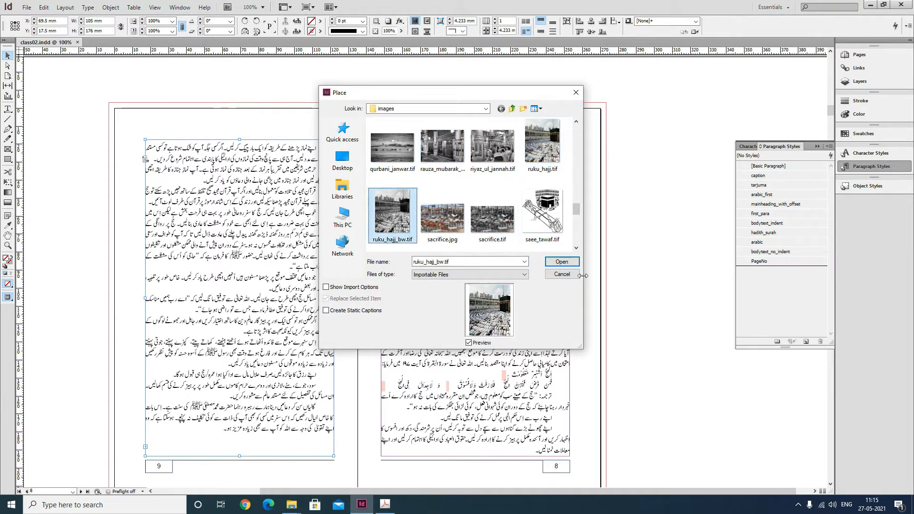
{"action": "left_click", "coordinate": [561, 262]}
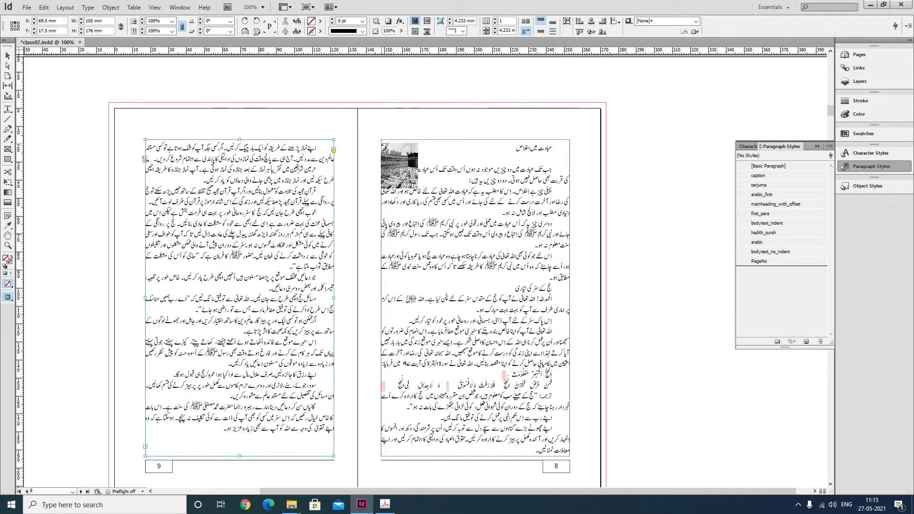
{"action": "mouse_move", "coordinate": [382, 141]}
{"action": "left_mouse_down"}
{"action": "mouse_move", "coordinate": [520, 265]}
{"action": "mouse_move", "coordinate": [570, 272]}
{"action": "left_mouse_up"}
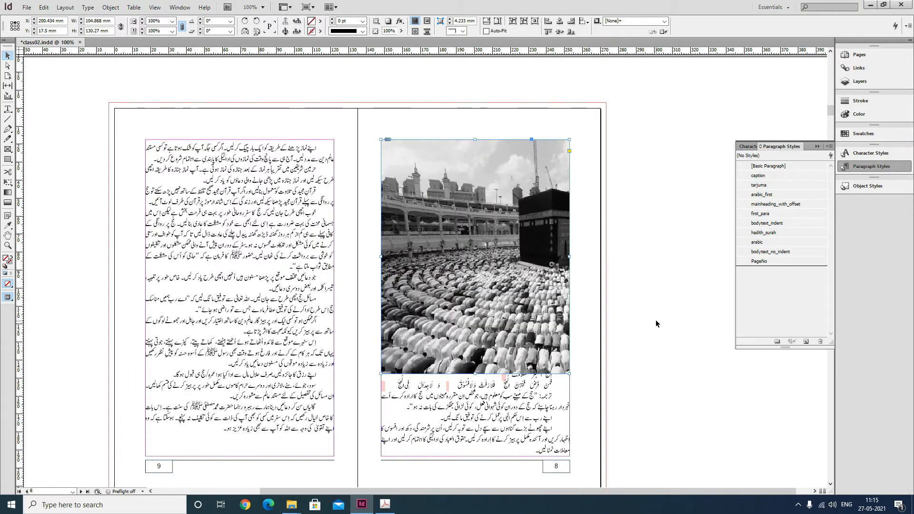
{"action": "left_click", "coordinate": [427, 22]}
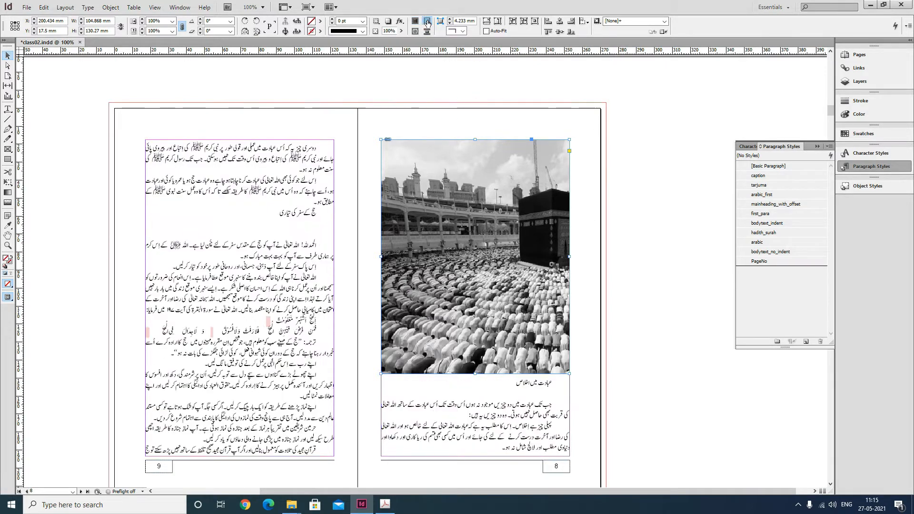
{"action": "left_click", "coordinate": [655, 355]}
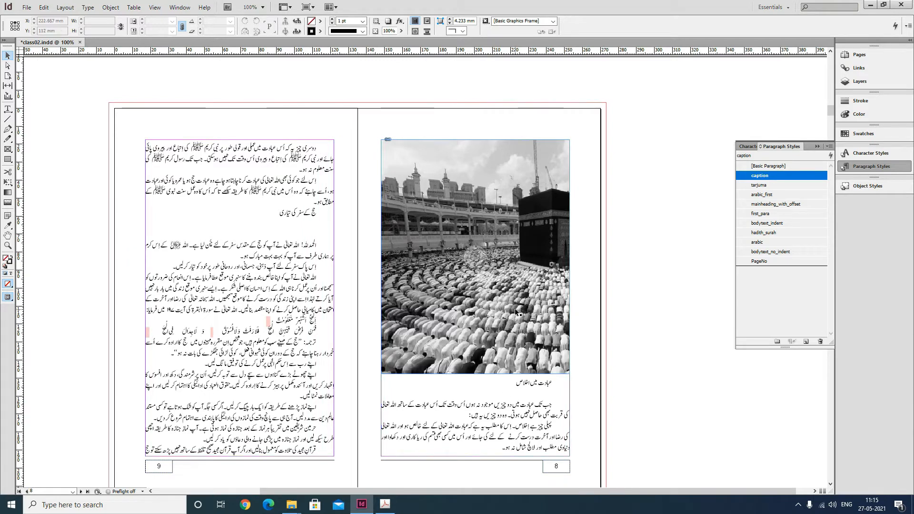
- Crop the page 8 photo's frame up from its bottom edge to a little below the Kaaba, and save the document
{"action": "left_click", "coordinate": [476, 364]}
{"action": "left_click_drag", "start_coordinate": [475, 376], "coordinate": [474, 302]}
{"action": "left_click", "coordinate": [685, 354]}
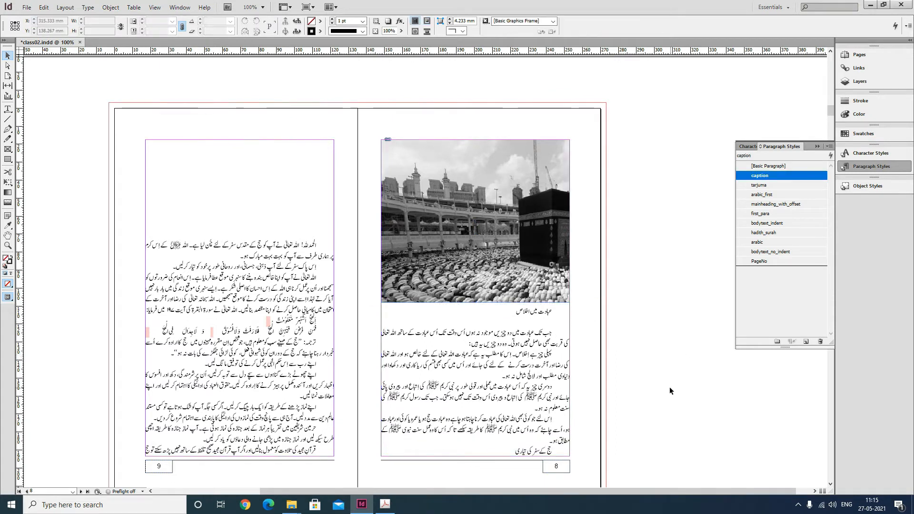
{"action": "key", "text": "ctrl+s"}
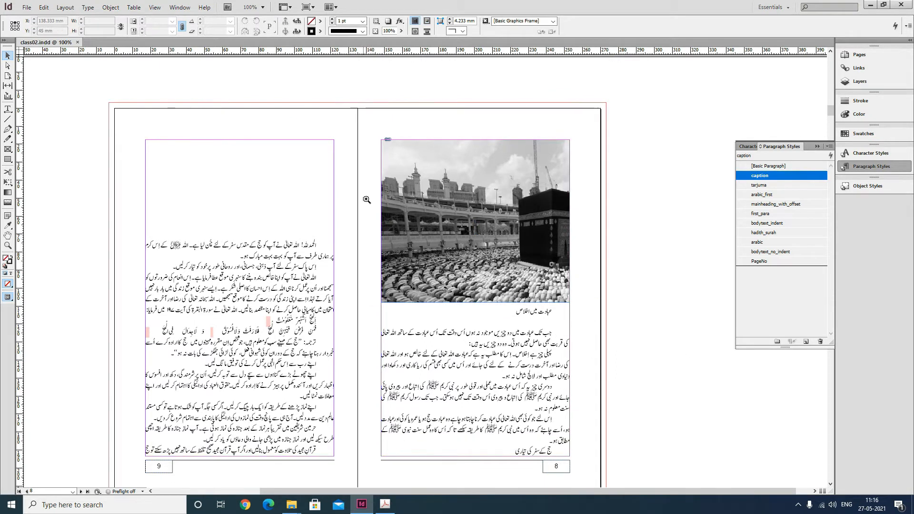
- For the heading below the page 8 photo, duplicate the mainheading_with_offset paragraph style as mainheading_with_no_offset
{"action": "left_click_drag", "start_coordinate": [374, 144], "coordinate": [590, 466]}
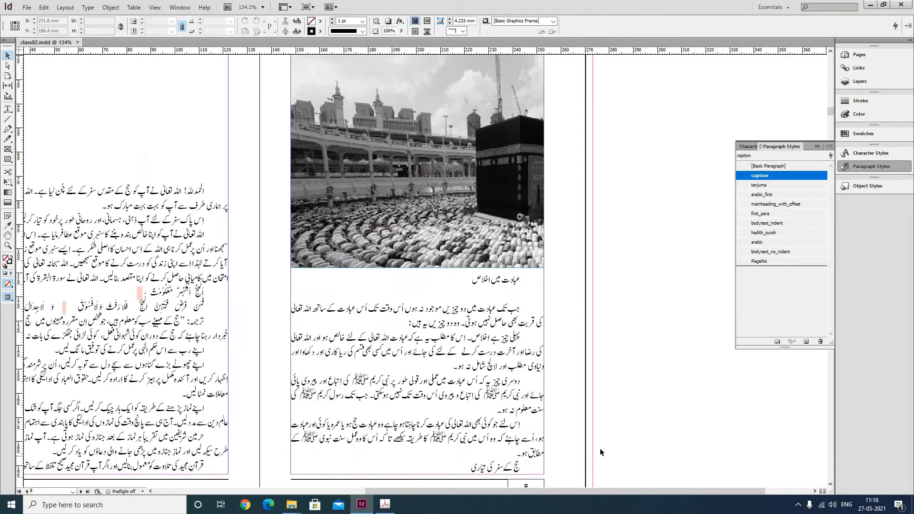
{"action": "left_click_drag", "start_coordinate": [469, 371], "coordinate": [460, 330]}
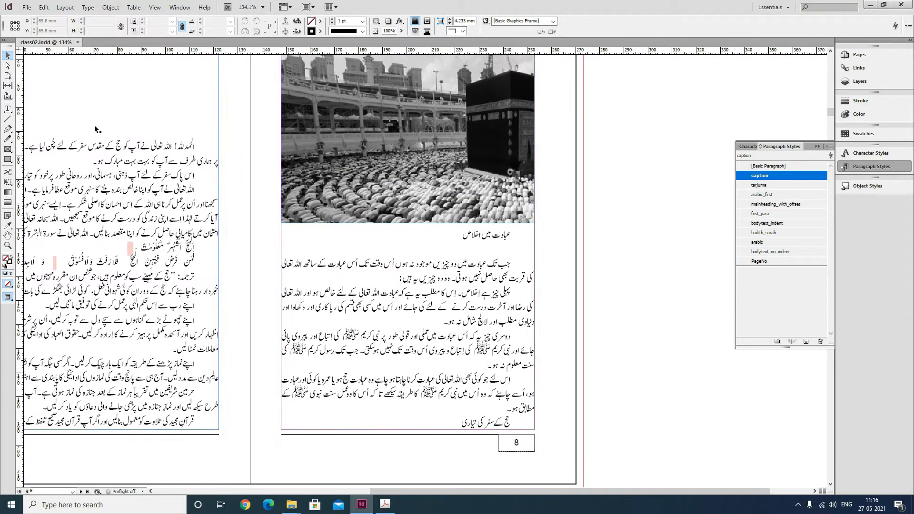
{"action": "left_click", "coordinate": [7, 109]}
{"action": "left_click_drag", "start_coordinate": [511, 235], "coordinate": [445, 238]}
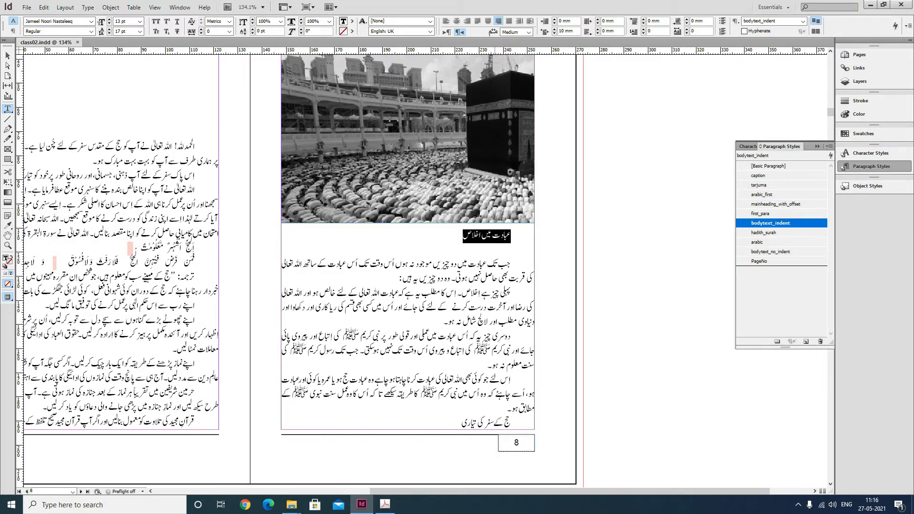
{"action": "left_click", "coordinate": [499, 266]}
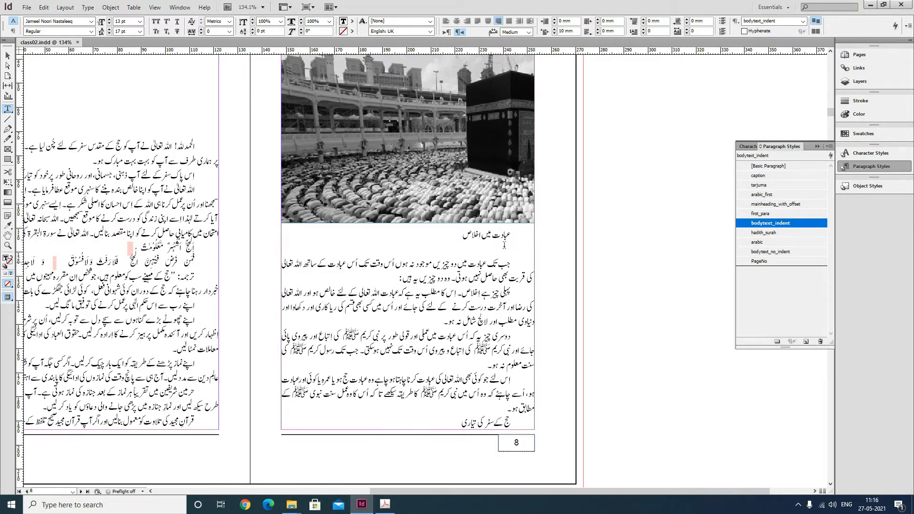
{"action": "scroll", "coordinate": [519, 214], "scroll_direction": "up", "scroll_amount": 3}
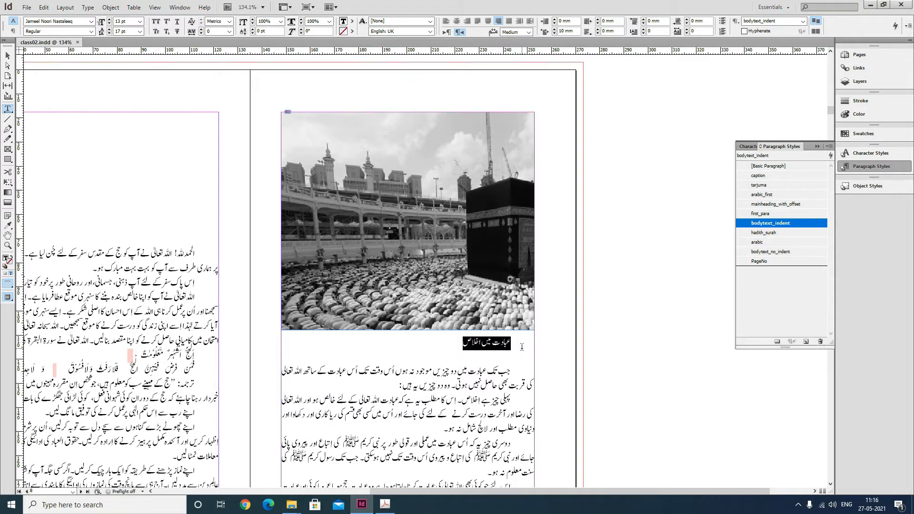
{"action": "left_click", "coordinate": [454, 343]}
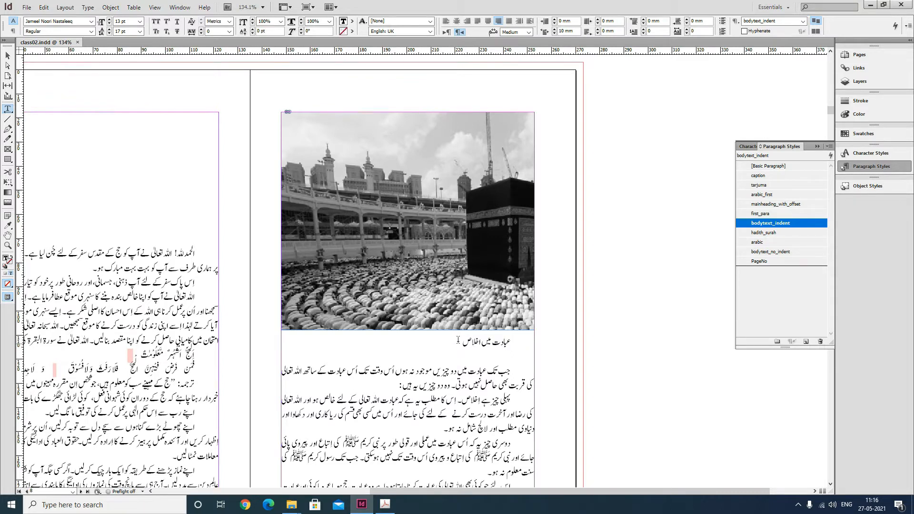
{"action": "right_click", "coordinate": [786, 207]}
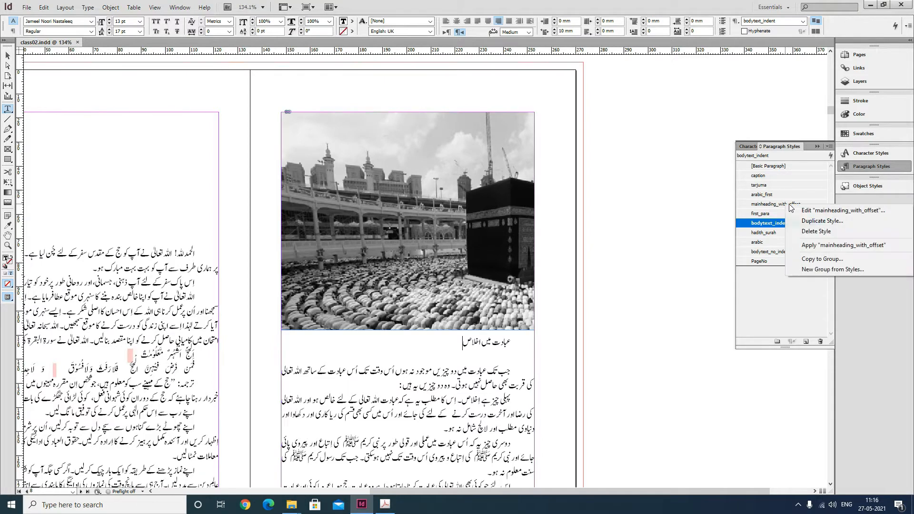
{"action": "left_click", "coordinate": [819, 222]}
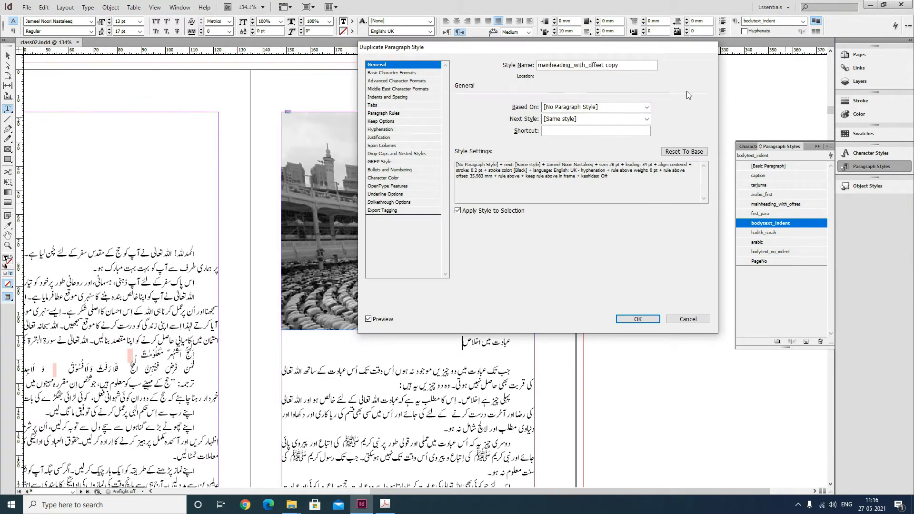
{"action": "left_click", "coordinate": [593, 66]}
{"action": "type", "text": "no_"}
- Turn off the Rule Above in the mainheading_with_no_offset style and accept the new style
{"action": "left_click", "coordinate": [406, 114]}
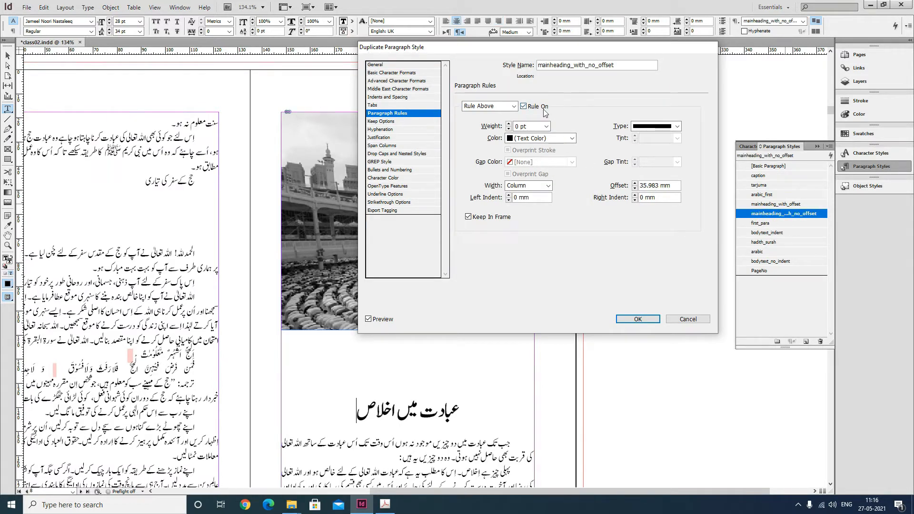
{"action": "left_click", "coordinate": [524, 106]}
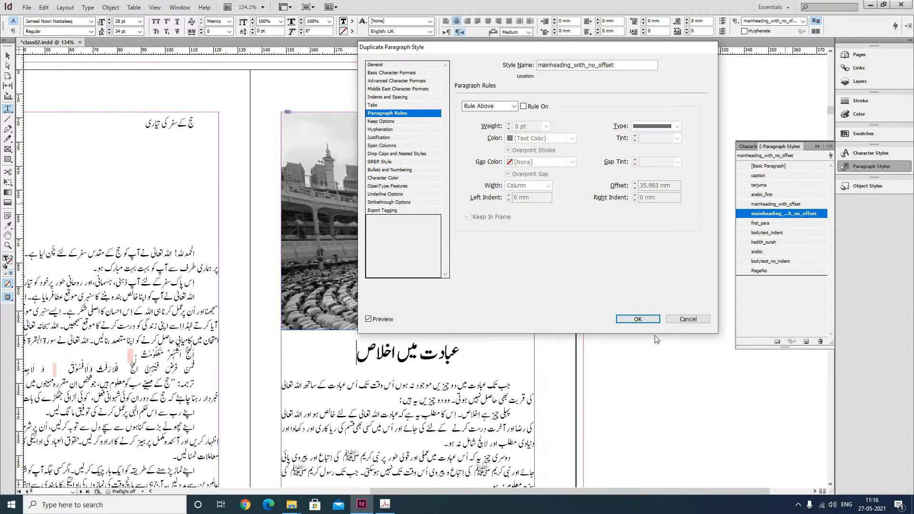
{"action": "left_click", "coordinate": [640, 318]}
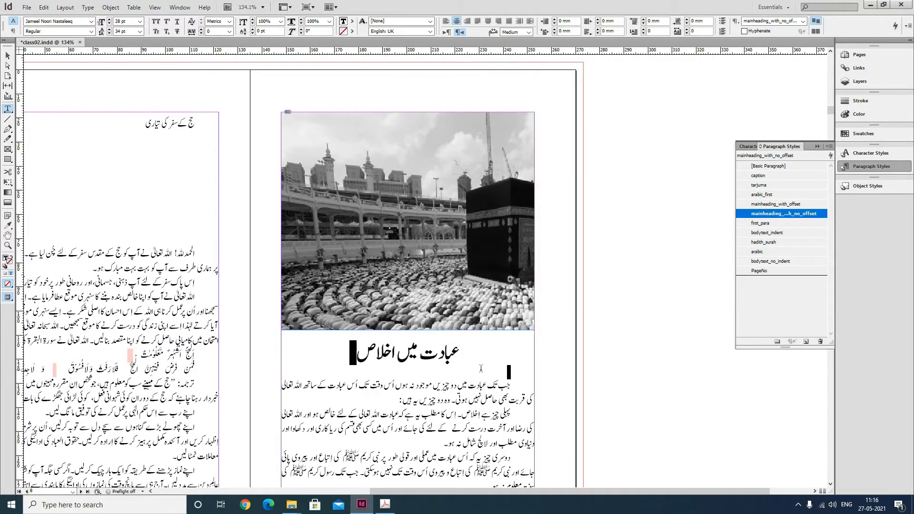
{"action": "left_click", "coordinate": [440, 351]}
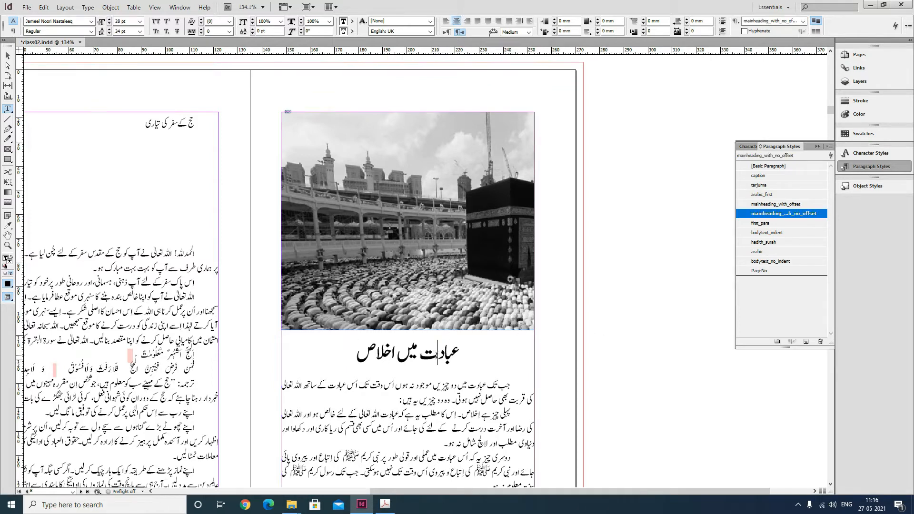
{"action": "left_click_drag", "start_coordinate": [438, 355], "coordinate": [402, 355]}
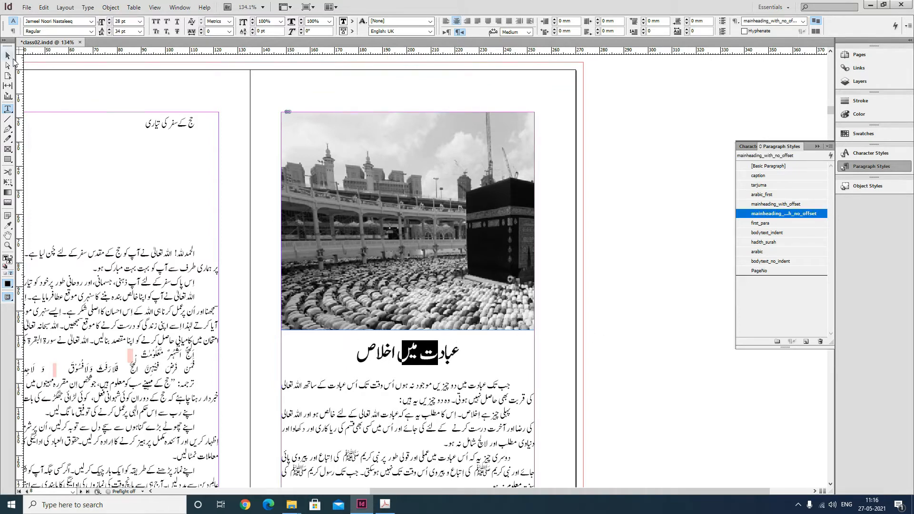
{"action": "left_click", "coordinate": [8, 56]}
{"action": "scroll", "coordinate": [650, 344], "scroll_direction": "down", "scroll_amount": 3}
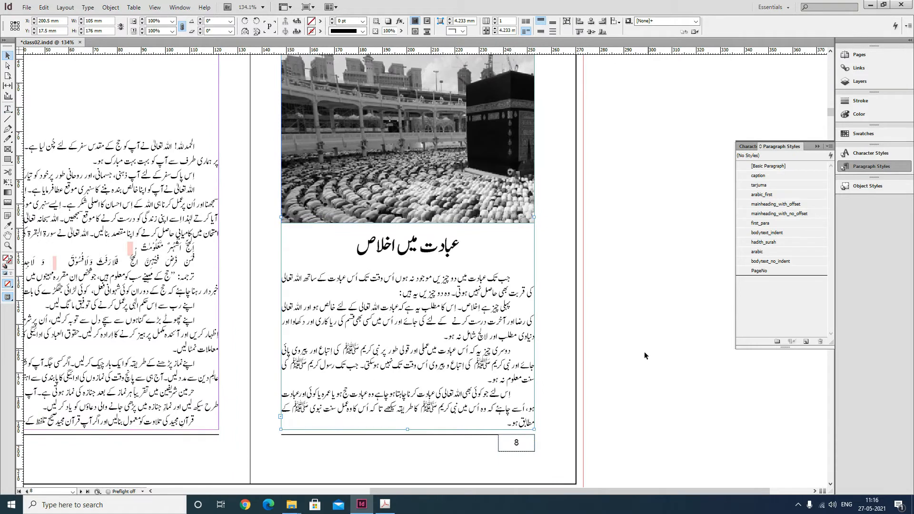
{"action": "left_click", "coordinate": [644, 353]}
{"action": "key", "text": "space"}
{"action": "left_click_drag", "start_coordinate": [314, 188], "coordinate": [482, 276]}
- Delete the first_para paragraph style, replacing it with [Basic Paragraph], and save the document
{"action": "left_click", "coordinate": [8, 109]}
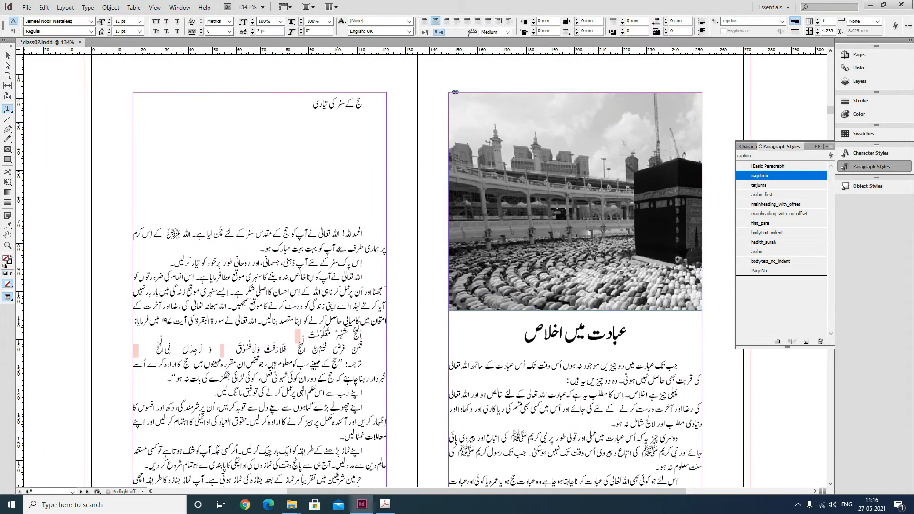
{"action": "left_click", "coordinate": [367, 234]}
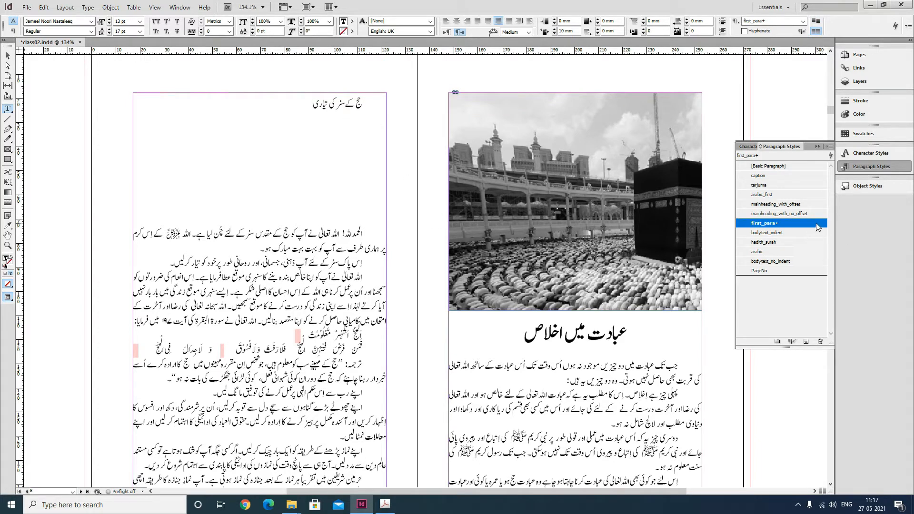
{"action": "left_click", "coordinate": [820, 341]}
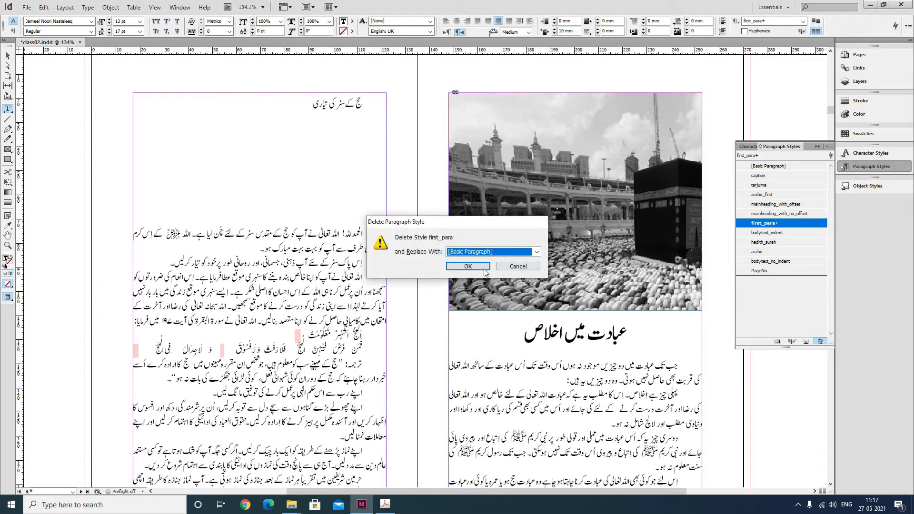
{"action": "left_click", "coordinate": [467, 266]}
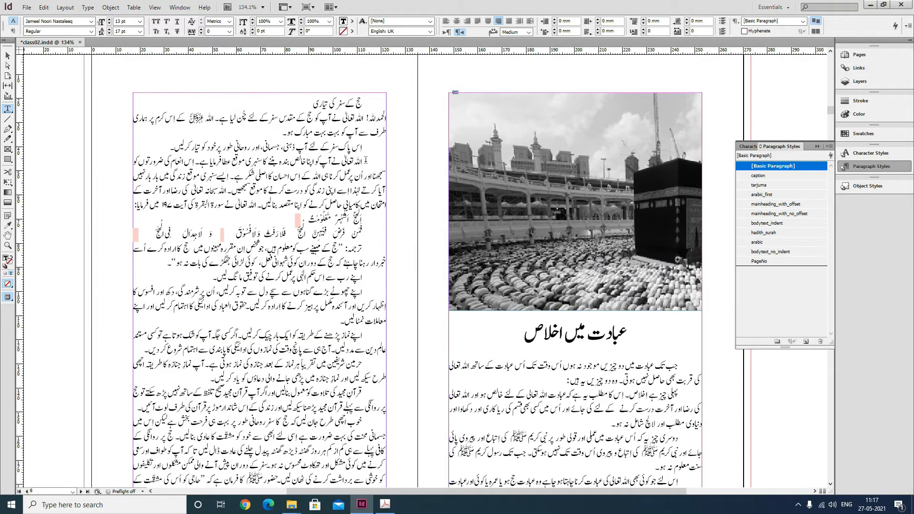
{"action": "key", "text": "ctrl+s"}
- Apply the mainheading_with_offset paragraph style to the heading line at the top of the page facing the Kaaba photo
{"action": "left_click_drag", "start_coordinate": [309, 103], "coordinate": [366, 103]}
{"action": "scroll", "coordinate": [372, 233], "scroll_direction": "up", "scroll_amount": 3}
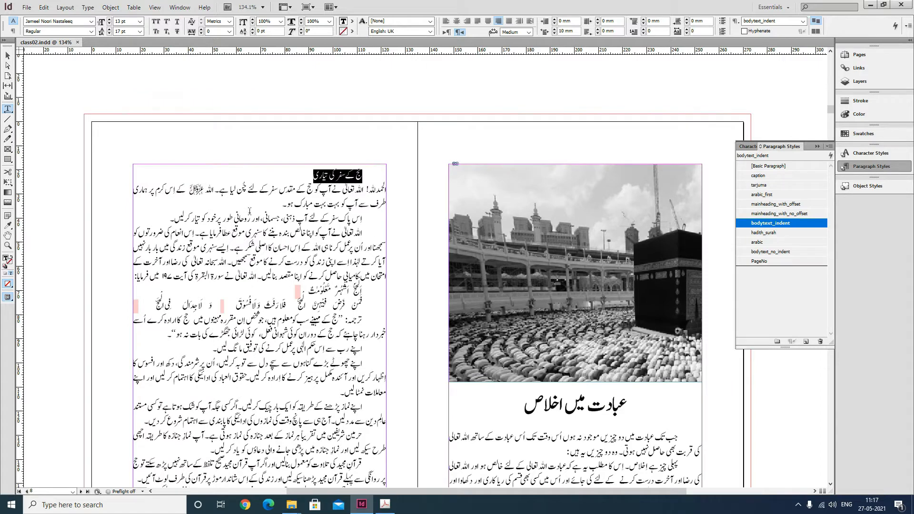
{"action": "left_click", "coordinate": [793, 205]}
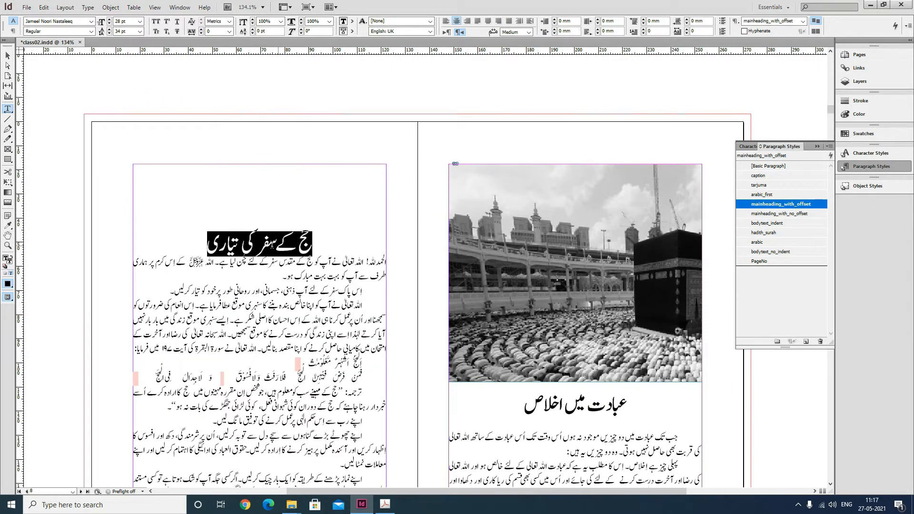
{"action": "left_click", "coordinate": [342, 249]}
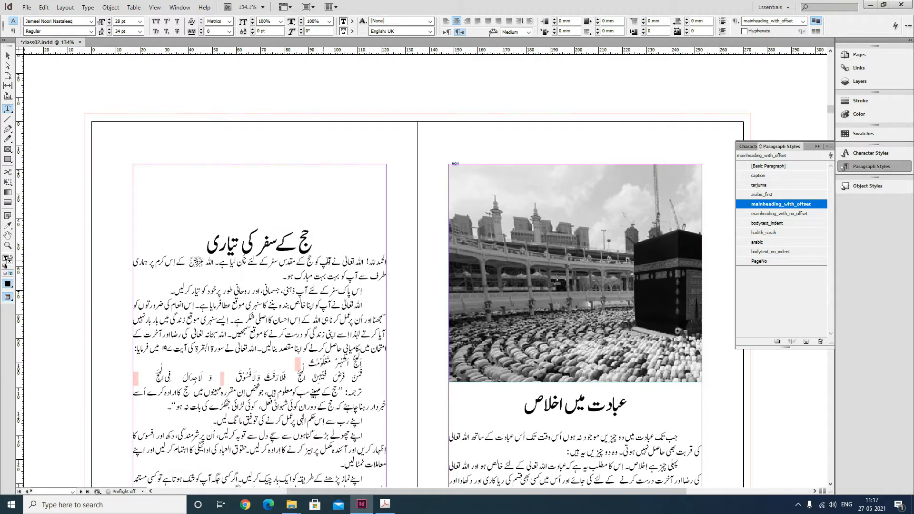
- Compare the opening paragraph under the new heading with the arabic_first text and spacing under the heading on page 6's spread
{"action": "left_click_drag", "start_coordinate": [268, 278], "coordinate": [390, 257]}
{"action": "left_click", "coordinate": [265, 274]}
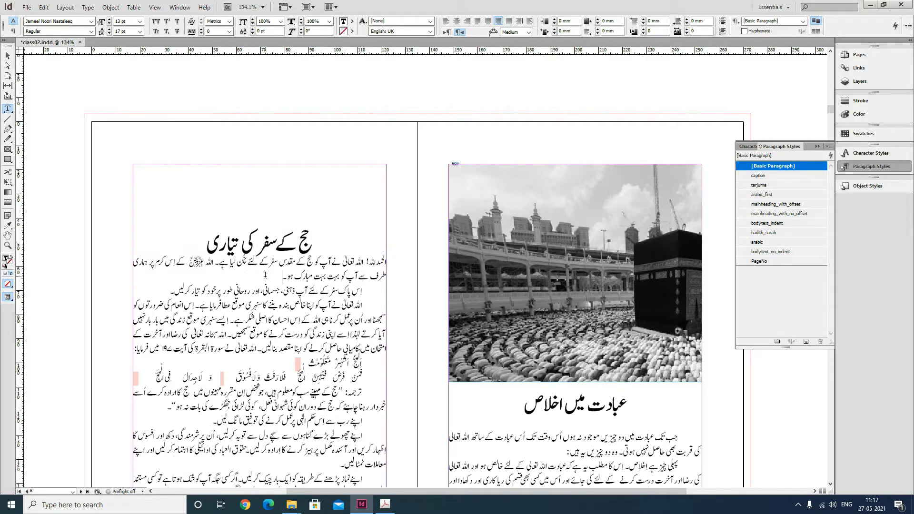
{"action": "scroll", "coordinate": [327, 284], "scroll_direction": "up", "scroll_amount": 10}
{"action": "scroll", "coordinate": [327, 284], "scroll_direction": "up", "scroll_amount": 8}
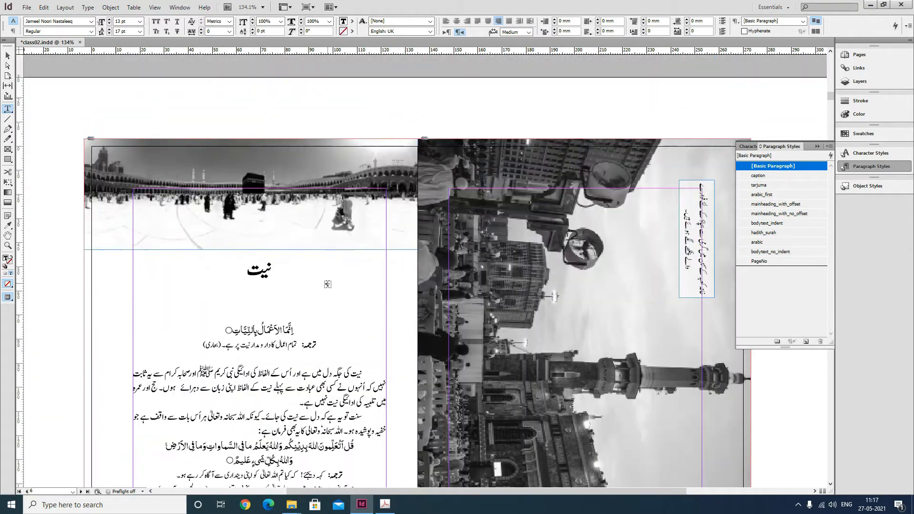
{"action": "scroll", "coordinate": [327, 284], "scroll_direction": "down", "scroll_amount": 6}
{"action": "double_click", "coordinate": [265, 155]}
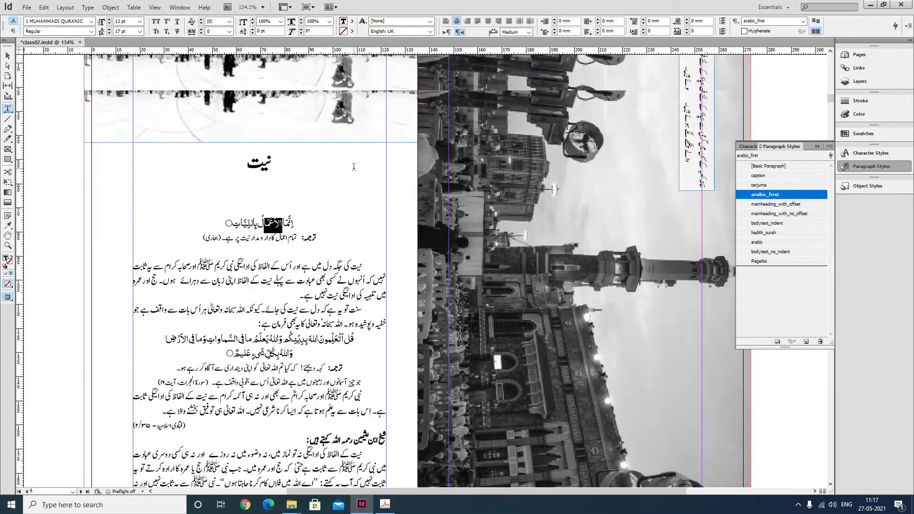
{"action": "scroll", "coordinate": [293, 167], "scroll_direction": "up", "scroll_amount": 3}
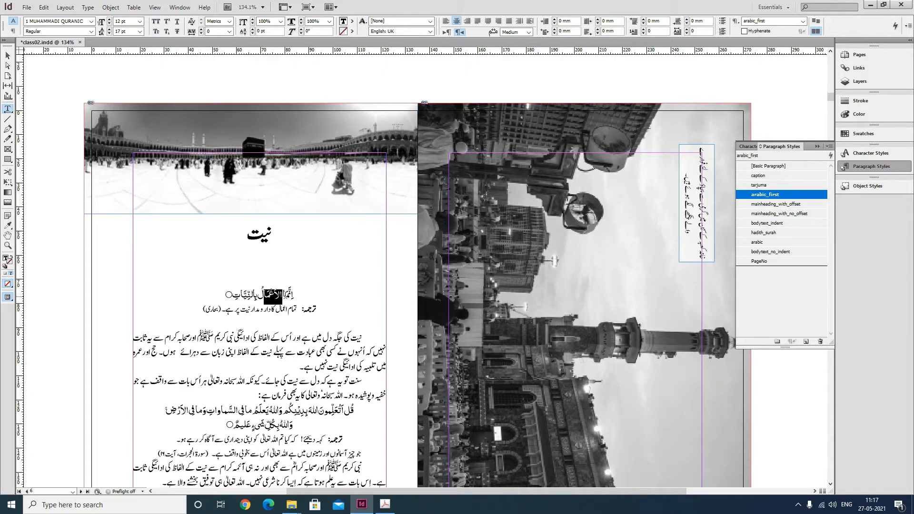
{"action": "scroll", "coordinate": [282, 291], "scroll_direction": "down", "scroll_amount": 16}
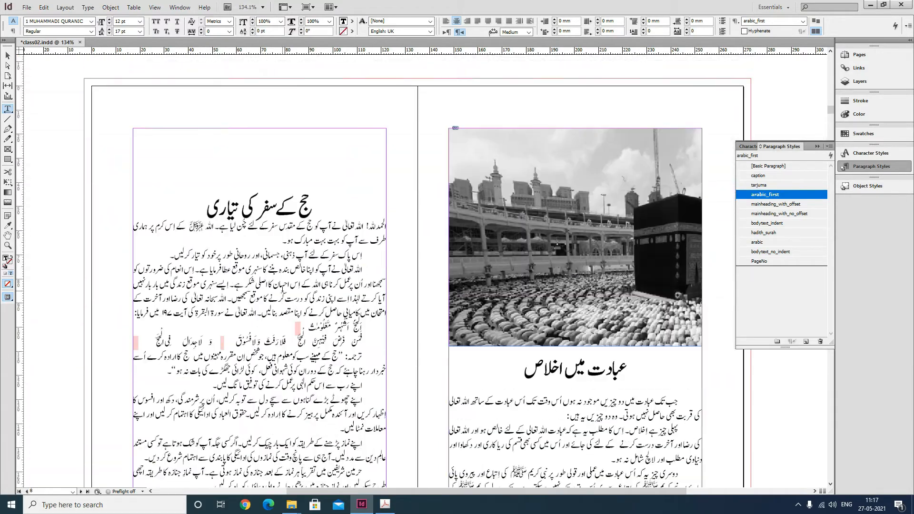
{"action": "scroll", "coordinate": [282, 292], "scroll_direction": "down", "scroll_amount": 1}
{"action": "scroll", "coordinate": [282, 292], "scroll_direction": "up", "scroll_amount": 5}
{"action": "scroll", "coordinate": [282, 292], "scroll_direction": "down", "scroll_amount": 5}
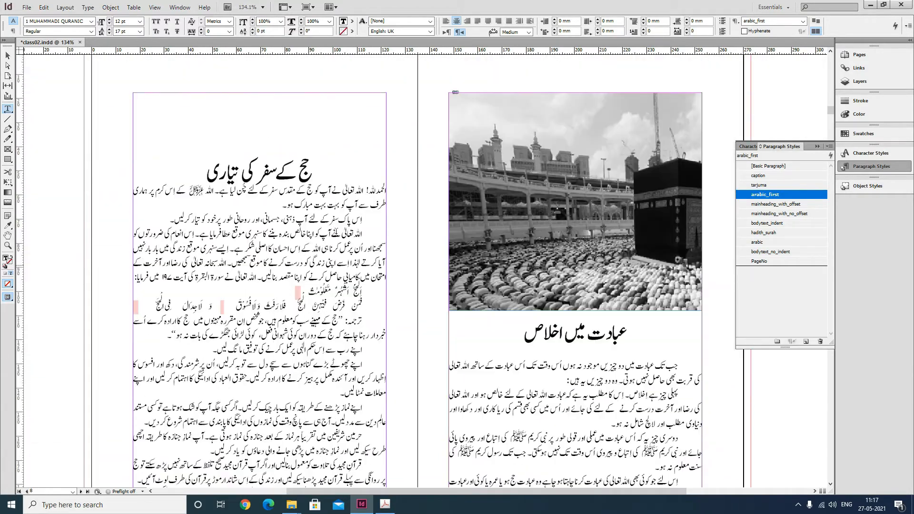
{"action": "left_click_drag", "start_coordinate": [279, 205], "coordinate": [403, 193]}
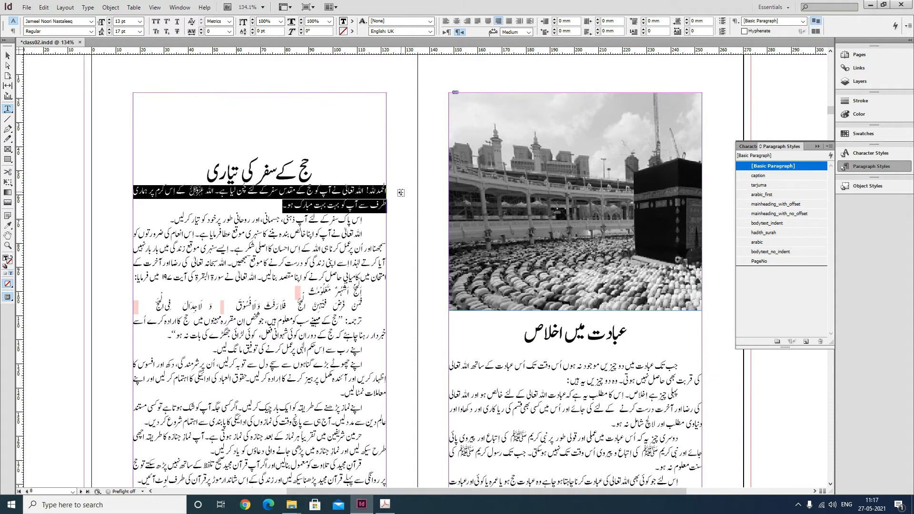
{"action": "left_click", "coordinate": [274, 204]}
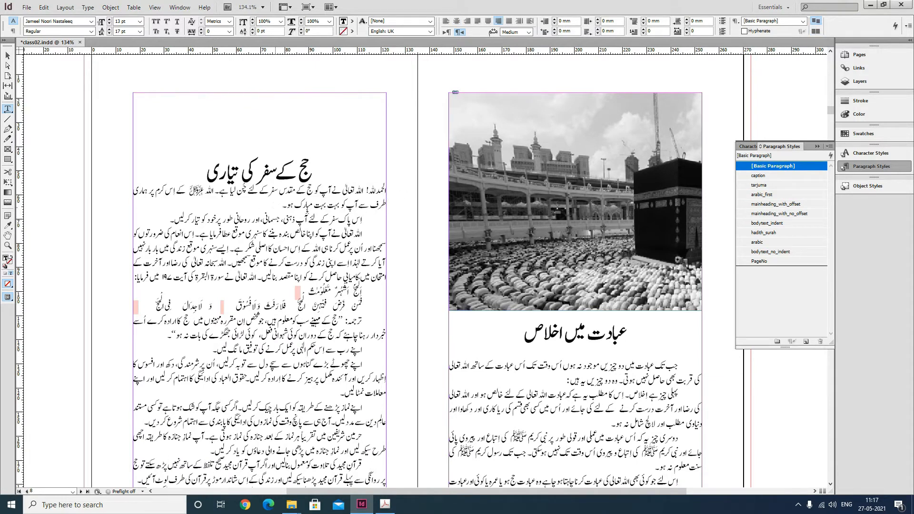
{"action": "left_click_drag", "start_coordinate": [281, 206], "coordinate": [405, 189]}
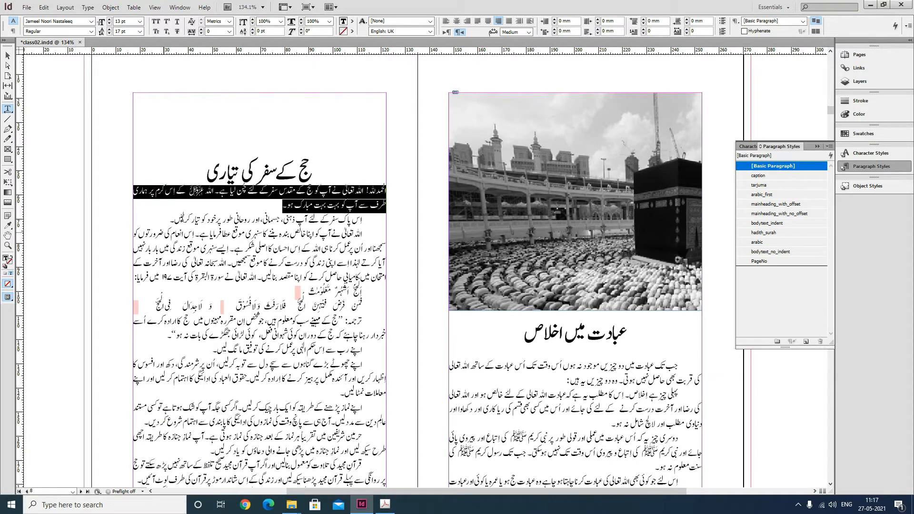
{"action": "left_click", "coordinate": [396, 180]}
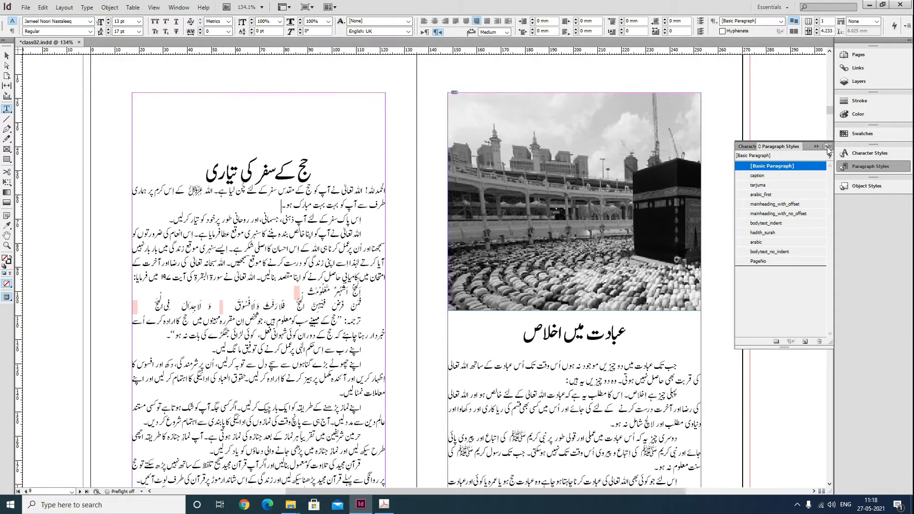
- Start a new paragraph style named first_para
{"action": "left_click", "coordinate": [827, 146]}
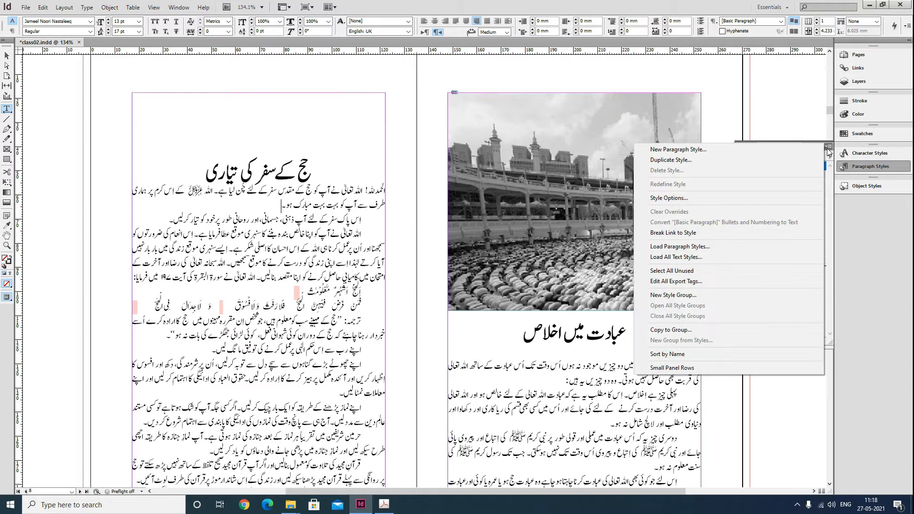
{"action": "left_click", "coordinate": [719, 150]}
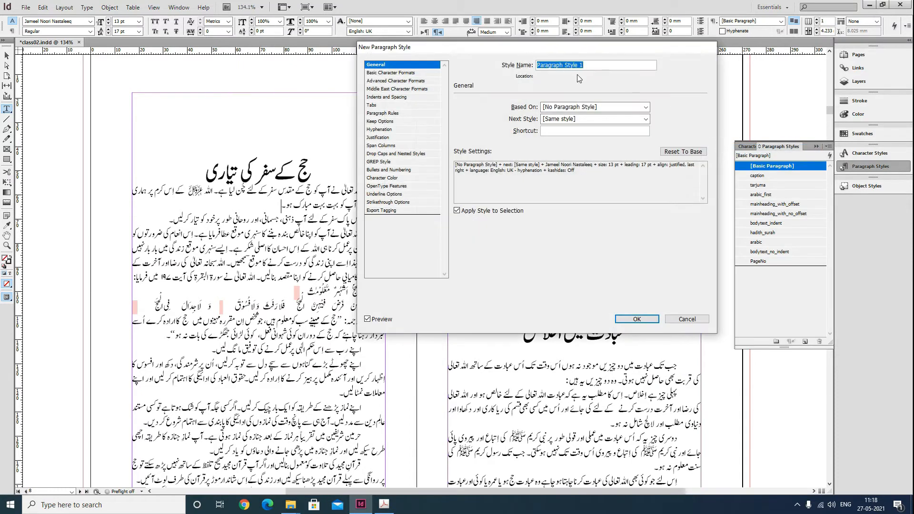
{"action": "type", "text": "first_para"}
- Give the first_para style a 10 mm first line indent, review its other format categories, and accept the new style
{"action": "left_click", "coordinate": [424, 72]}
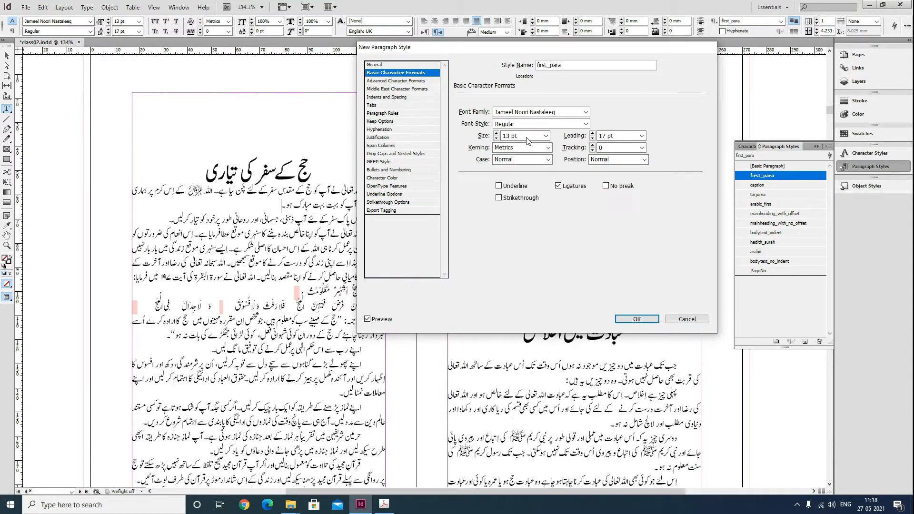
{"action": "left_click", "coordinate": [428, 81]}
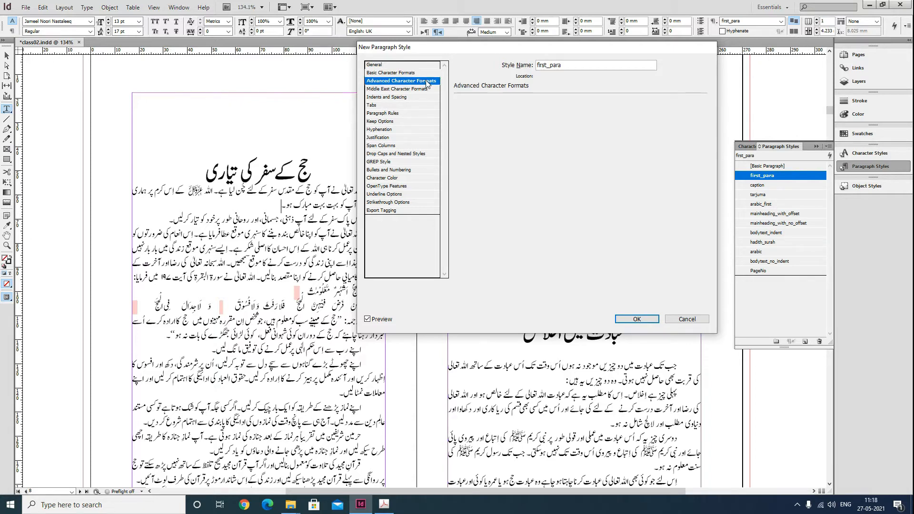
{"action": "left_click", "coordinate": [399, 90]}
{"action": "left_click", "coordinate": [404, 97]}
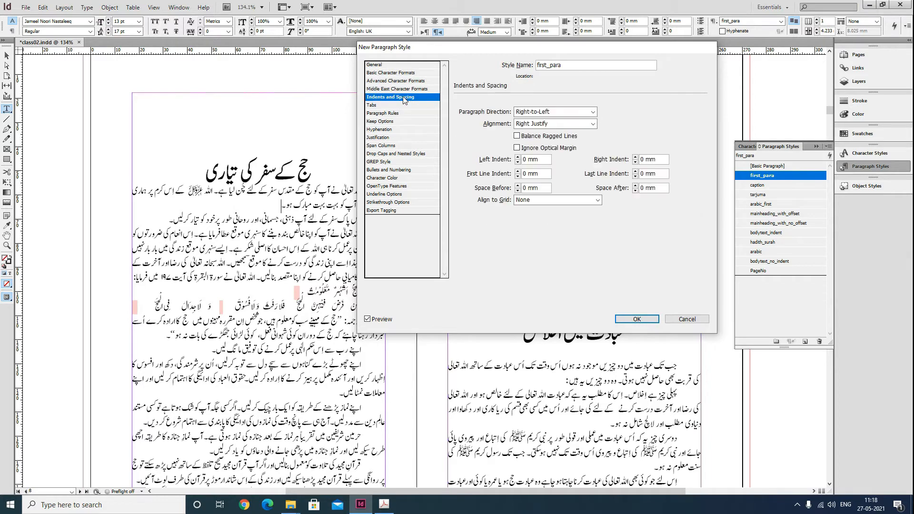
{"action": "left_click", "coordinate": [543, 177]}
{"action": "type", "text": "10"}
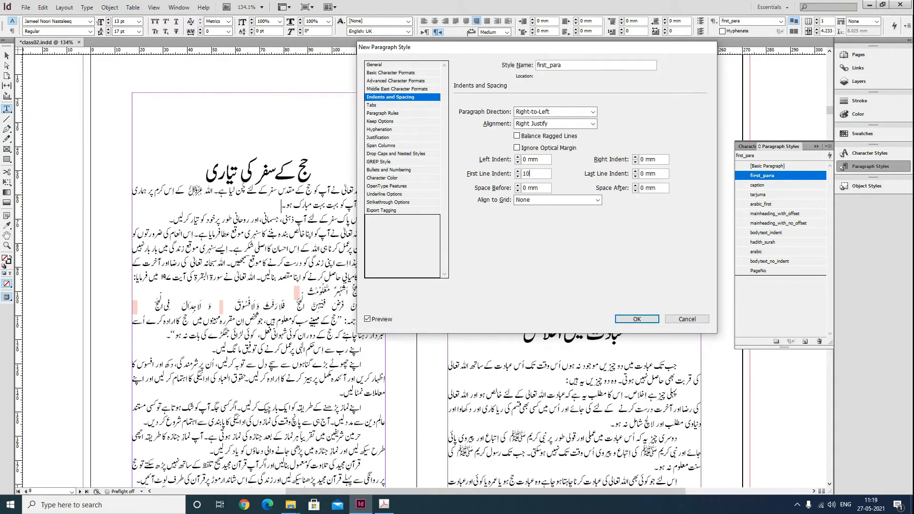
{"action": "key", "text": "Tab"}
{"action": "left_click", "coordinate": [386, 105]}
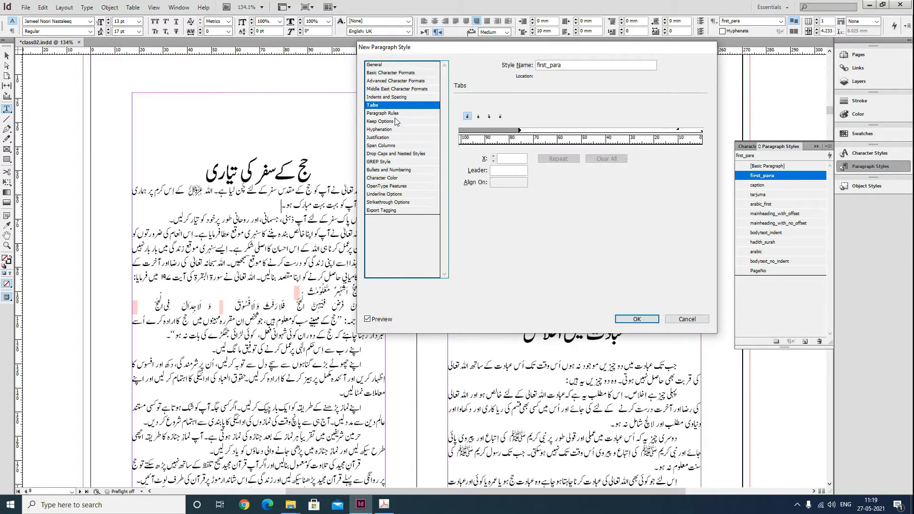
{"action": "left_click", "coordinate": [384, 113]}
{"action": "left_click", "coordinate": [396, 123]}
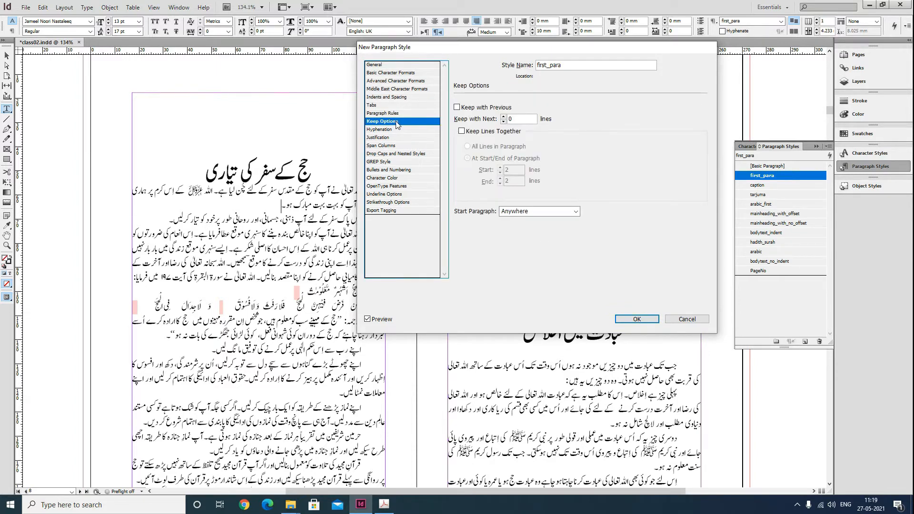
{"action": "left_click", "coordinate": [637, 319]}
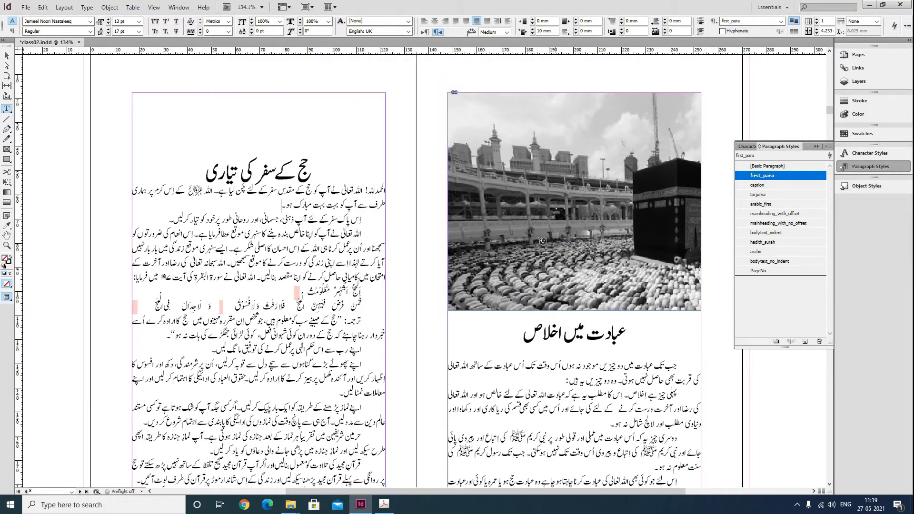
- Edit the first_para style so that Align to Grid is First Line Only, and accept the change
{"action": "right_click", "coordinate": [754, 181]}
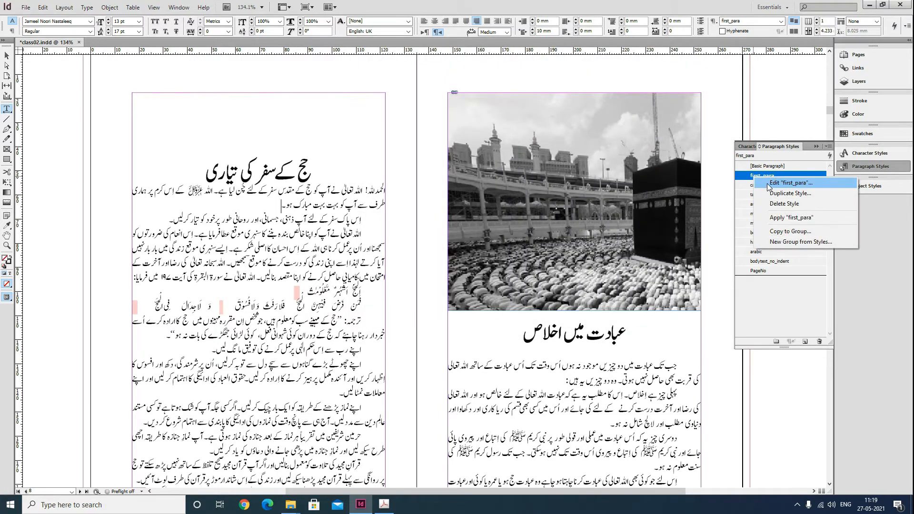
{"action": "left_click", "coordinate": [767, 185]}
{"action": "left_click", "coordinate": [390, 97]}
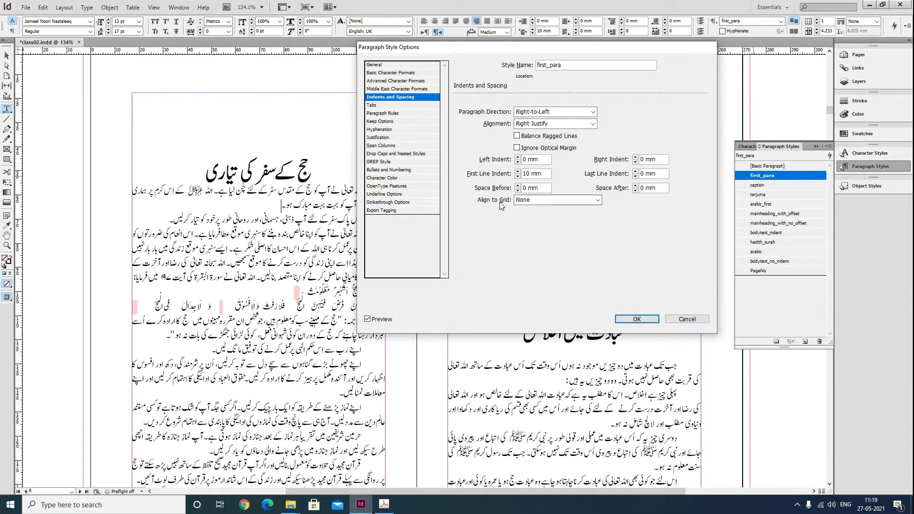
{"action": "left_click", "coordinate": [529, 201]}
{"action": "left_click", "coordinate": [537, 225]}
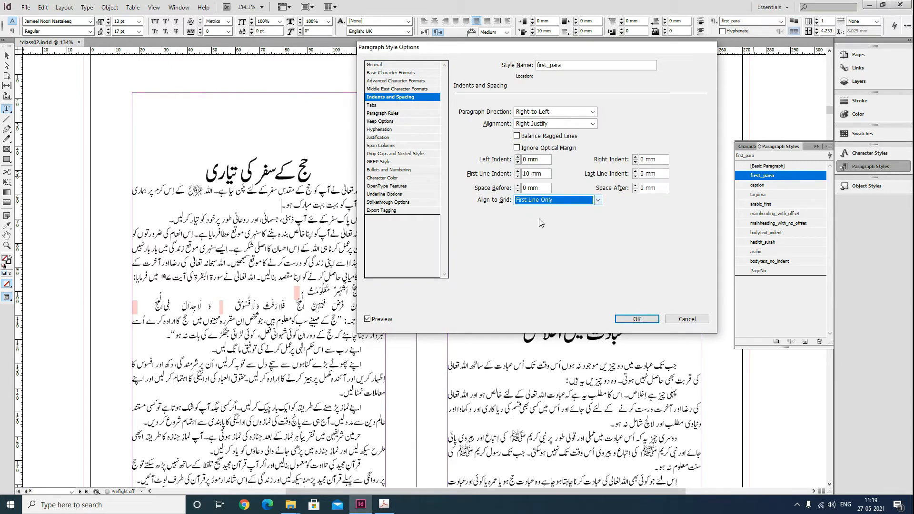
{"action": "left_click", "coordinate": [637, 319]}
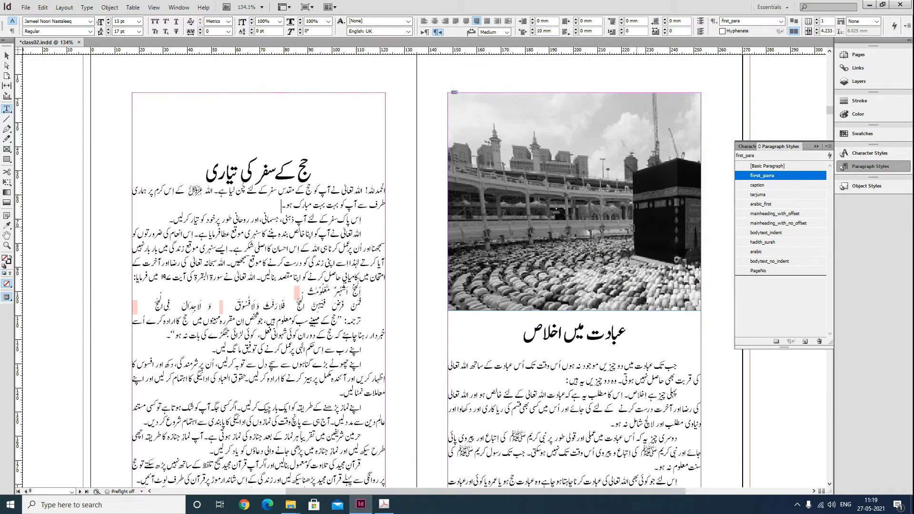
- Apply the first_para style to the opening paragraph below the heading on the page facing the Kaaba photo
{"action": "triple_click", "coordinate": [274, 209]}
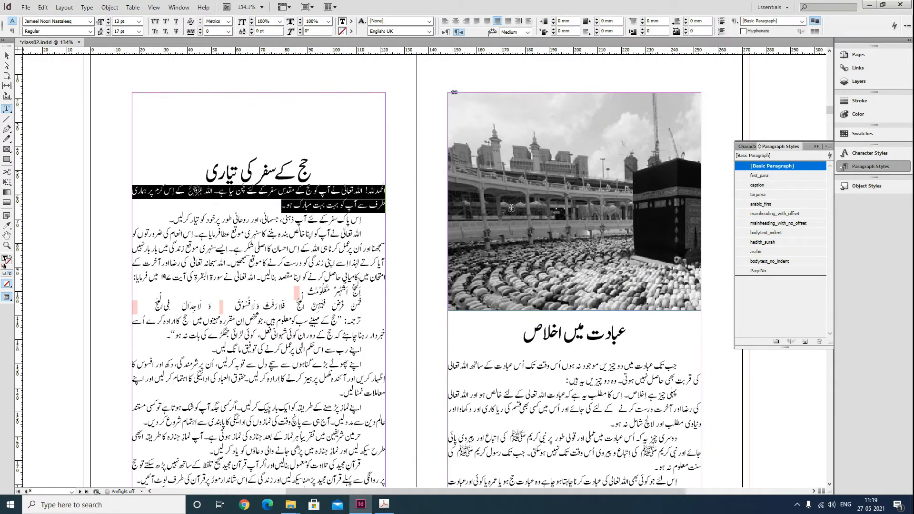
{"action": "left_click", "coordinate": [768, 177]}
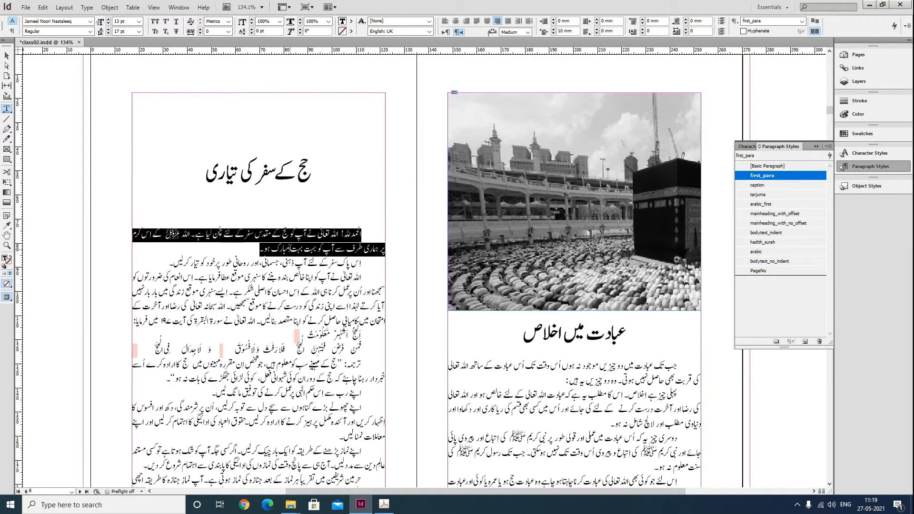
{"action": "left_click", "coordinate": [339, 166]}
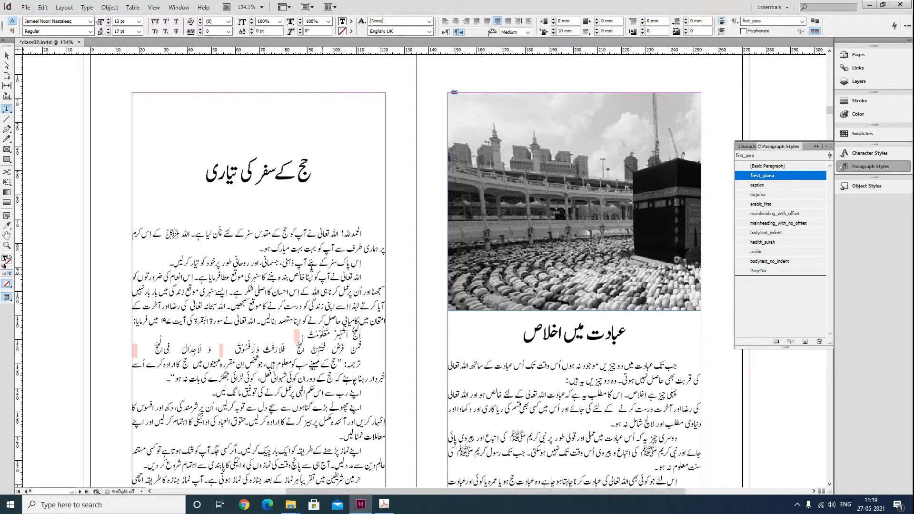
- Apply the arabic paragraph style to the two-line Quran verse on page 9
{"action": "left_click", "coordinate": [311, 268]}
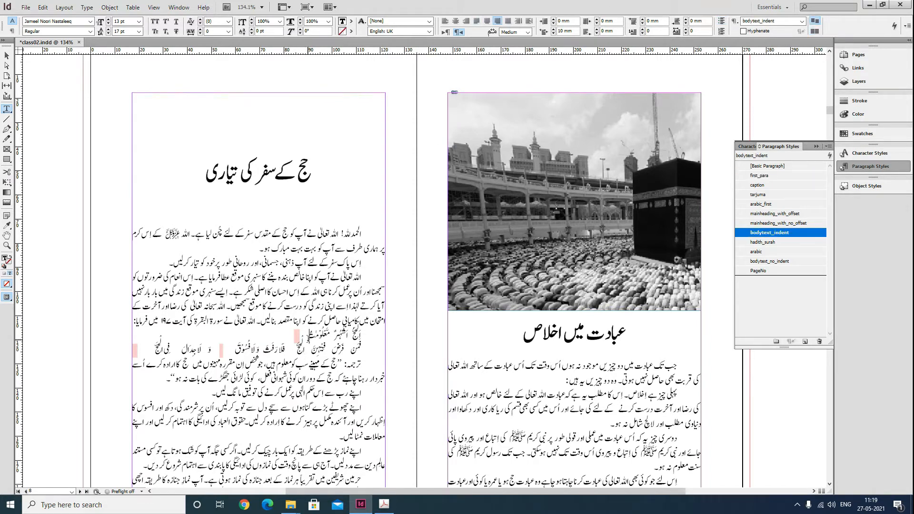
{"action": "left_click", "coordinate": [230, 351]}
{"action": "left_click_drag", "start_coordinate": [309, 336], "coordinate": [339, 353]}
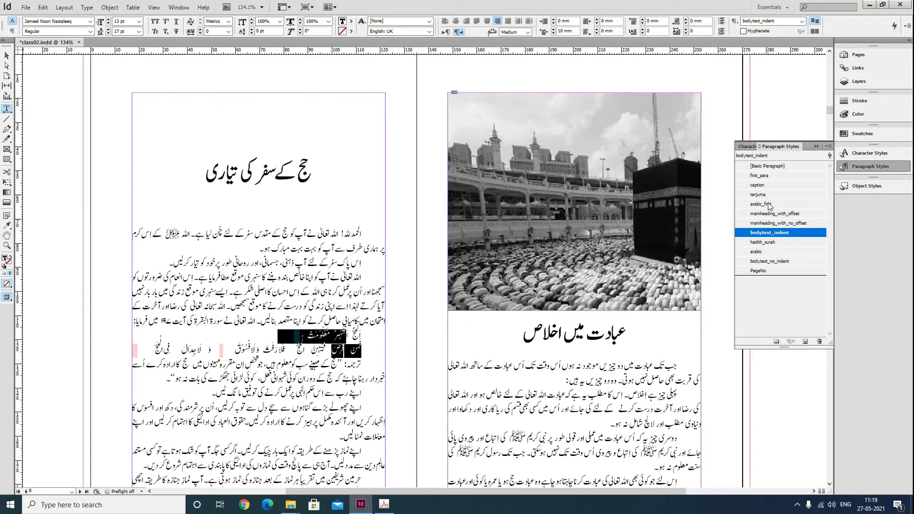
{"action": "left_click", "coordinate": [765, 252]}
- Apply the tarjuma style to the translation paragraph below the verse on page 9, and make its opening label bold with a character style
{"action": "scroll", "coordinate": [281, 293], "scroll_direction": "down", "scroll_amount": 3}
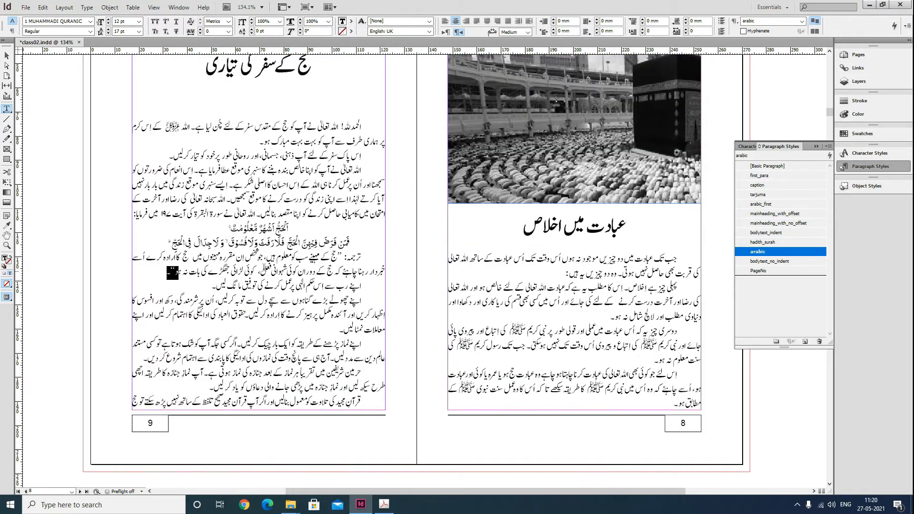
{"action": "left_click_drag", "start_coordinate": [175, 268], "coordinate": [377, 261]}
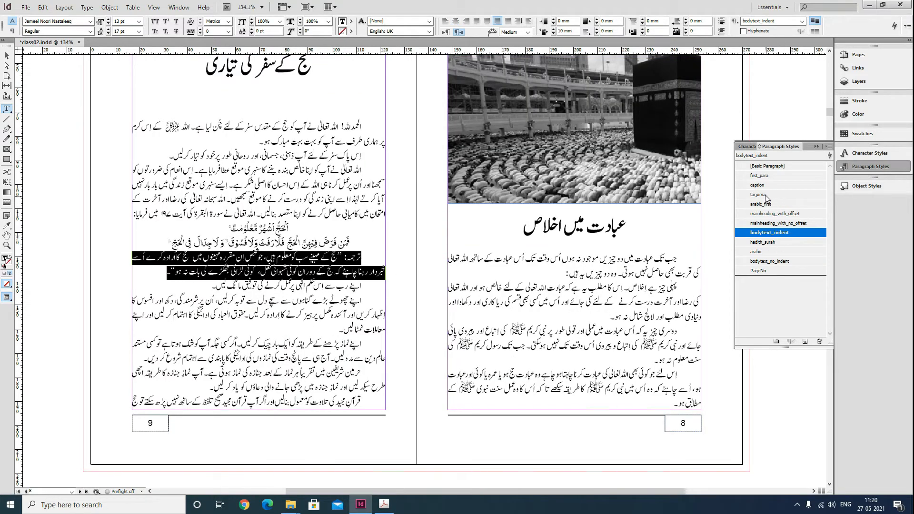
{"action": "left_click", "coordinate": [760, 195]}
{"action": "left_click", "coordinate": [364, 264]}
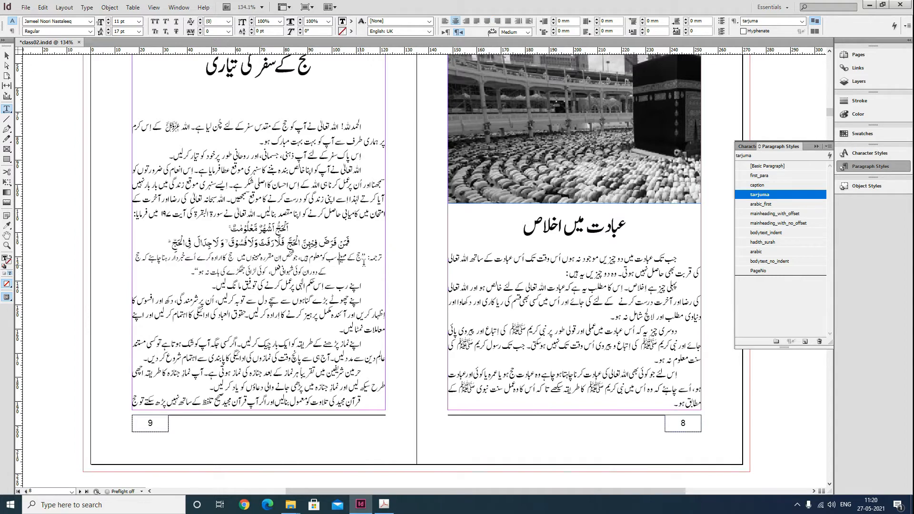
{"action": "left_click_drag", "start_coordinate": [364, 258], "coordinate": [384, 259]}
{"action": "left_click", "coordinate": [396, 23]}
{"action": "left_click", "coordinate": [394, 48]}
{"action": "left_click", "coordinate": [270, 314]}
- Remove the empty lines above the luggage list heading near the end of page 10
{"action": "scroll", "coordinate": [268, 314], "scroll_direction": "down", "scroll_amount": 1}
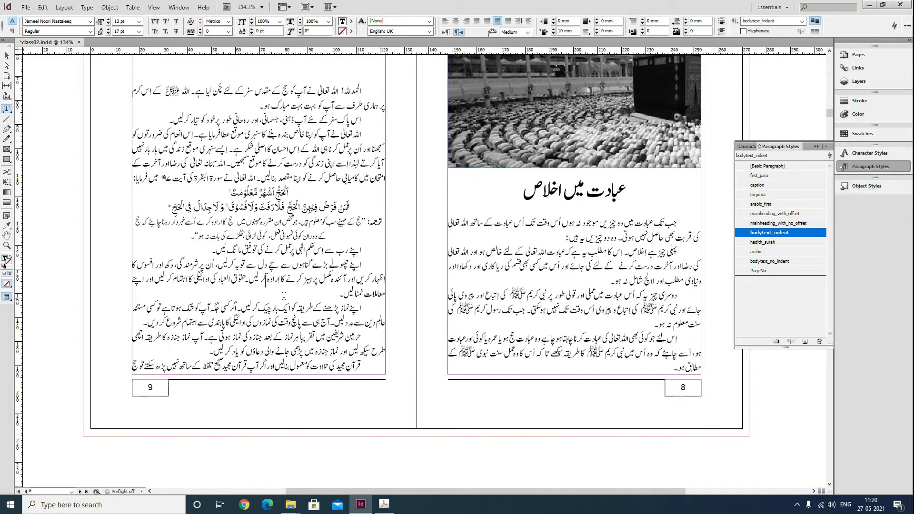
{"action": "scroll", "coordinate": [284, 296], "scroll_direction": "down", "scroll_amount": 3}
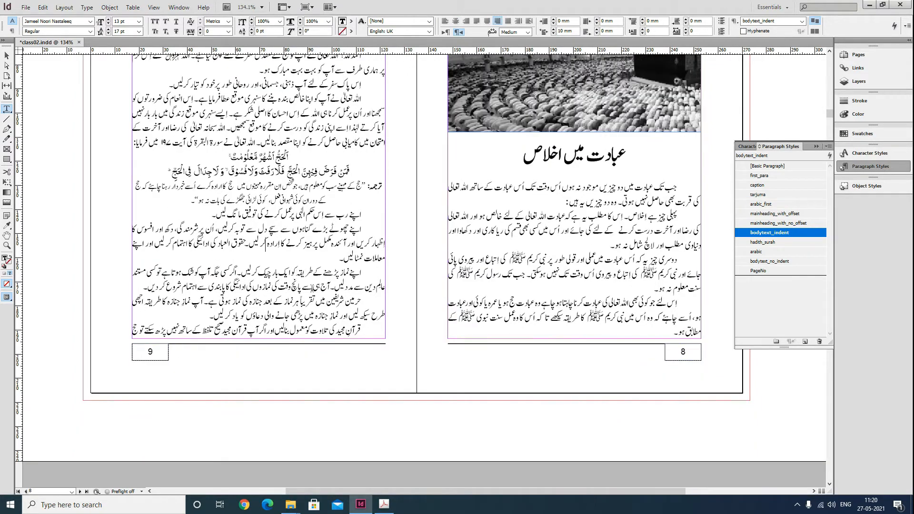
{"action": "scroll", "coordinate": [340, 152], "scroll_direction": "up", "scroll_amount": 3}
{"action": "scroll", "coordinate": [469, 257], "scroll_direction": "down", "scroll_amount": 12}
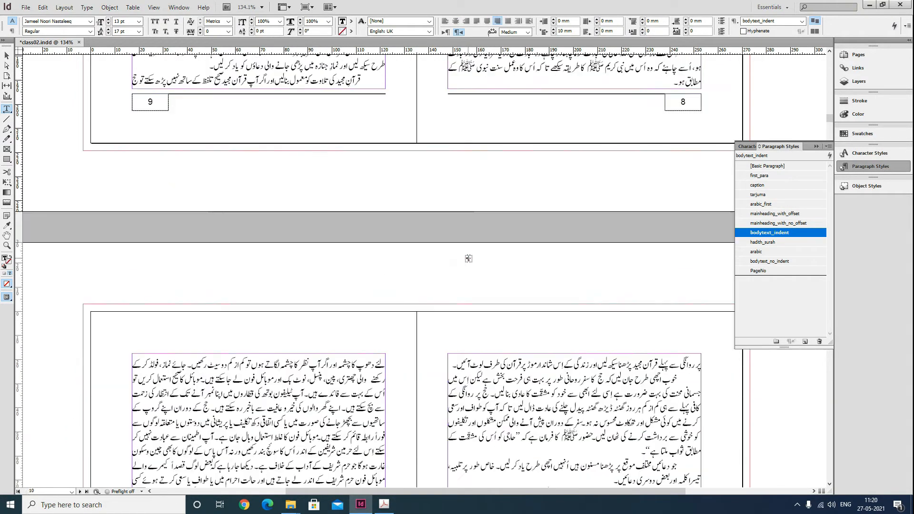
{"action": "scroll", "coordinate": [470, 253], "scroll_direction": "down", "scroll_amount": 4}
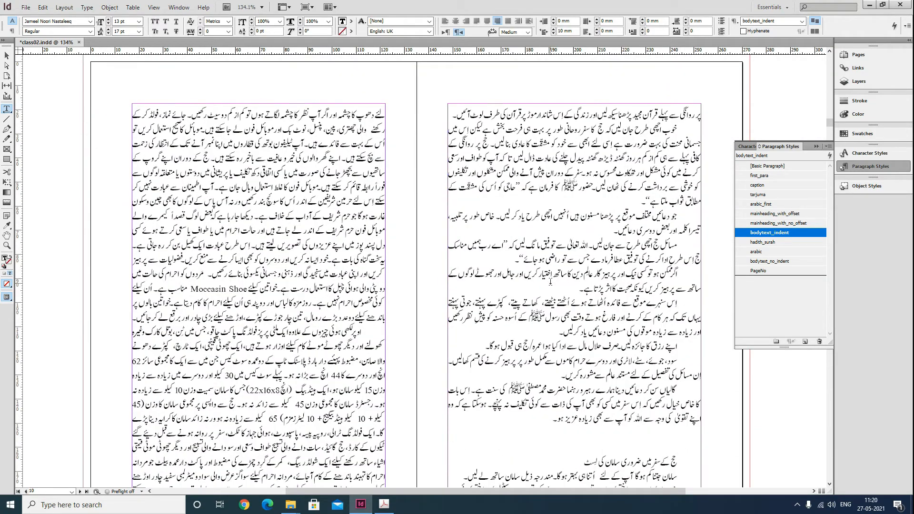
{"action": "scroll", "coordinate": [551, 281], "scroll_direction": "down", "scroll_amount": 2}
{"action": "scroll", "coordinate": [551, 278], "scroll_direction": "down", "scroll_amount": 2}
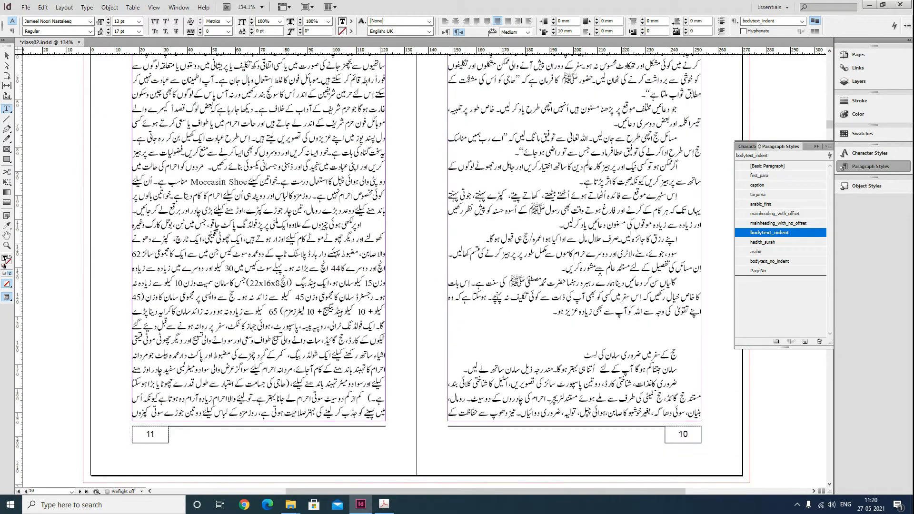
{"action": "scroll", "coordinate": [599, 266], "scroll_direction": "up", "scroll_amount": 2}
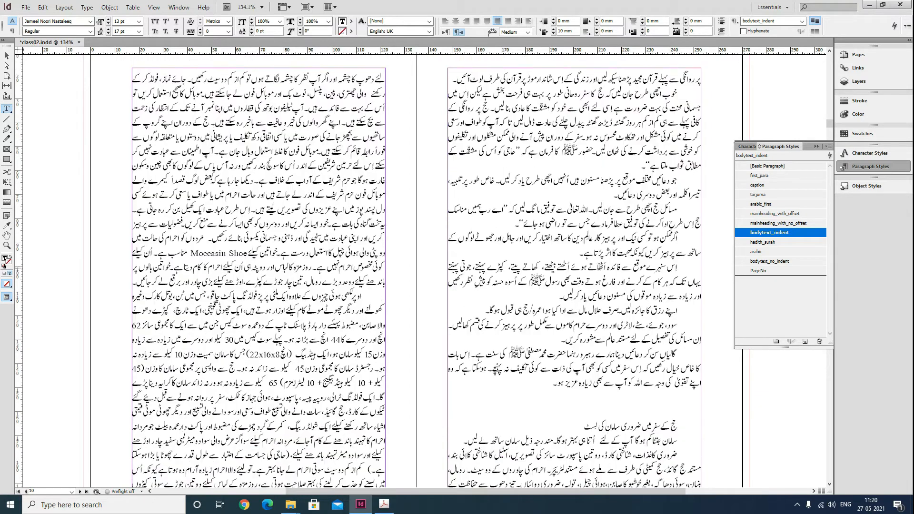
{"action": "scroll", "coordinate": [600, 267], "scroll_direction": "down", "scroll_amount": 1}
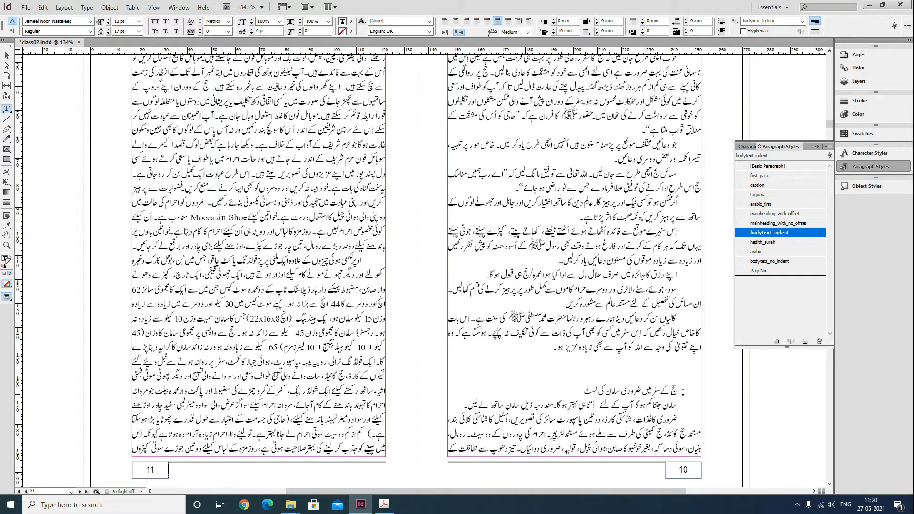
{"action": "key", "text": "BackSpace"}
{"action": "key", "text": "BackSpace"}
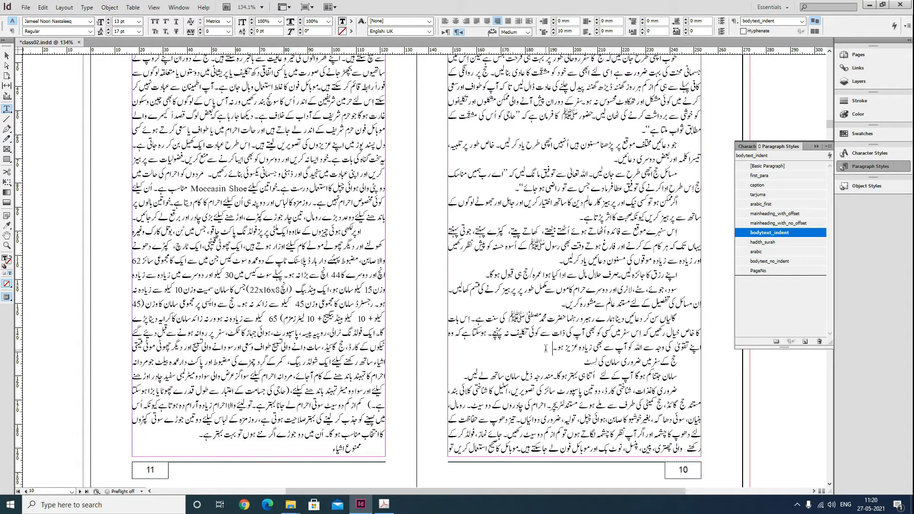
- Push the luggage list heading to the start of page 11, and delete the blank line above it
{"action": "key", "text": "KP_Enter"}
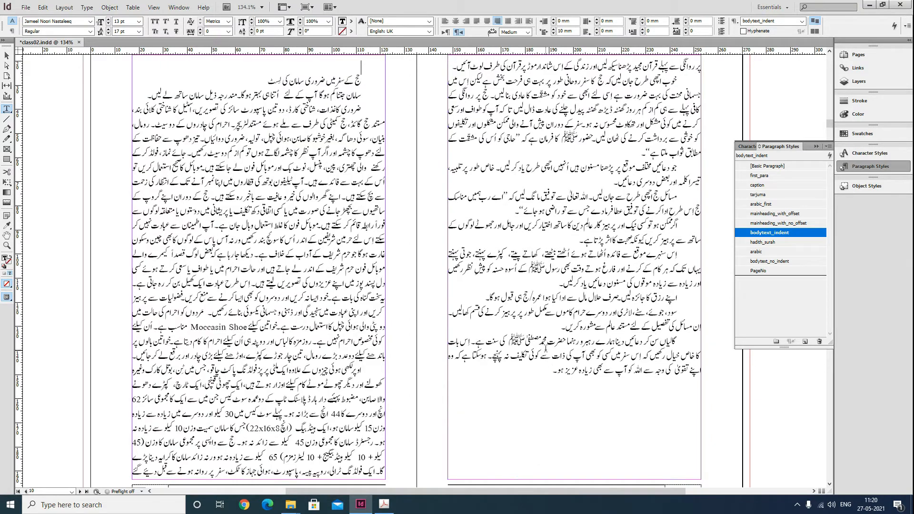
{"action": "scroll", "coordinate": [380, 162], "scroll_direction": "up", "scroll_amount": 3}
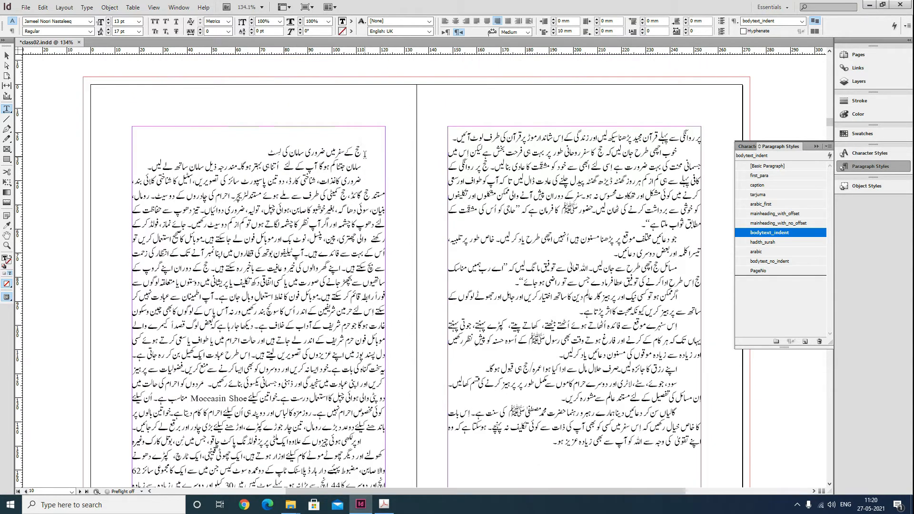
{"action": "key", "text": "Delete"}
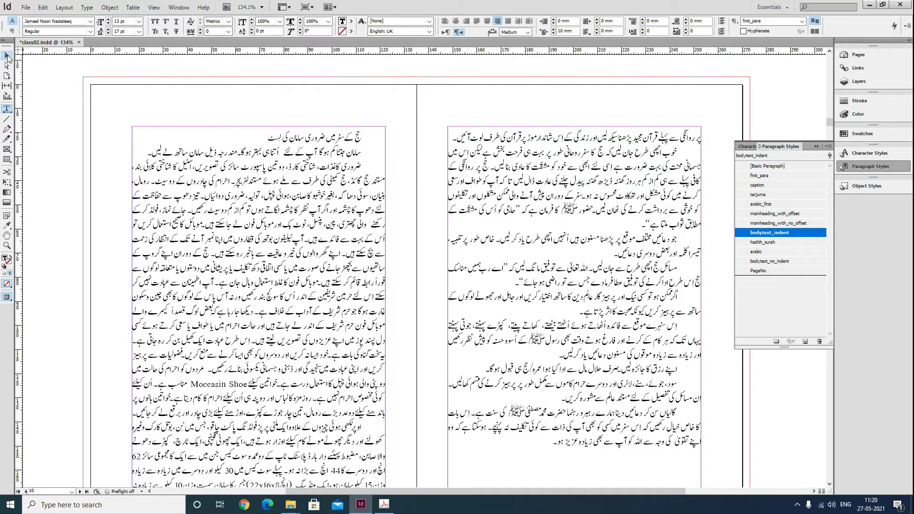
- Place the end02.tif ornament in the empty space below the closing paragraph on page 10, and save the document
{"action": "left_click", "coordinate": [6, 55]}
{"action": "scroll", "coordinate": [534, 379], "scroll_direction": "down", "scroll_amount": 5}
{"action": "left_click_drag", "start_coordinate": [598, 310], "coordinate": [494, 308]}
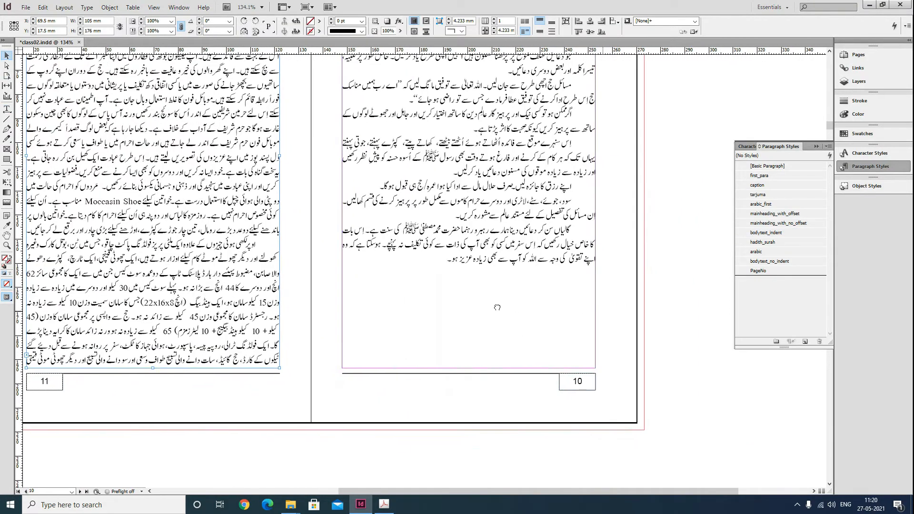
{"action": "key", "text": "ctrl+d"}
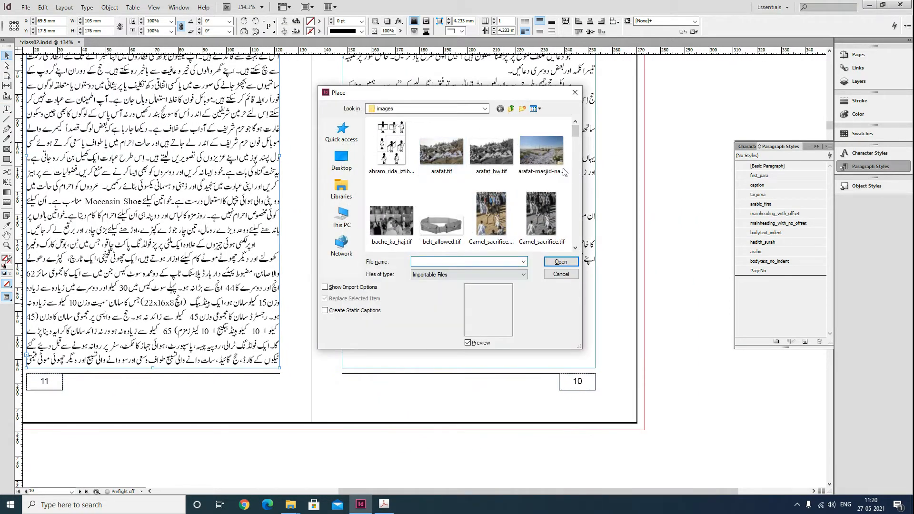
{"action": "scroll", "coordinate": [580, 238], "scroll_direction": "down", "scroll_amount": 3}
{"action": "scroll", "coordinate": [579, 238], "scroll_direction": "down", "scroll_amount": 3}
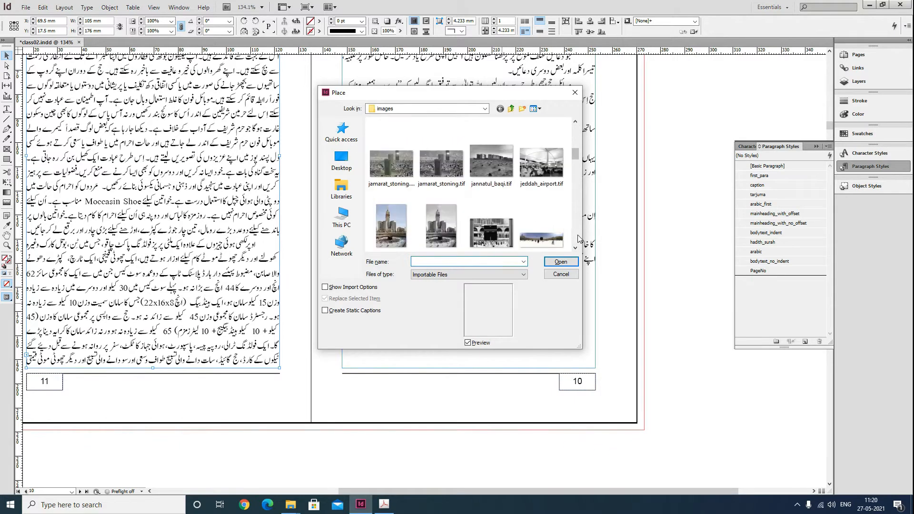
{"action": "scroll", "coordinate": [574, 140], "scroll_direction": "up", "scroll_amount": 3}
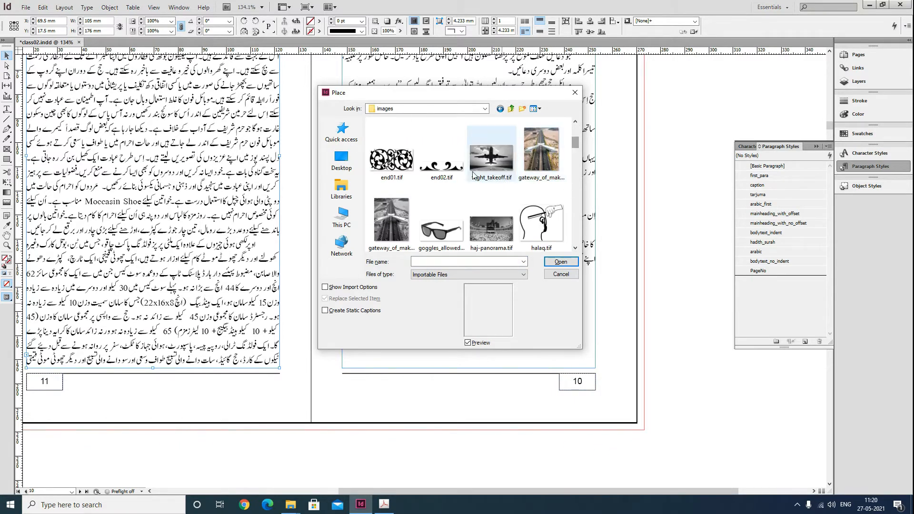
{"action": "left_click", "coordinate": [442, 162]}
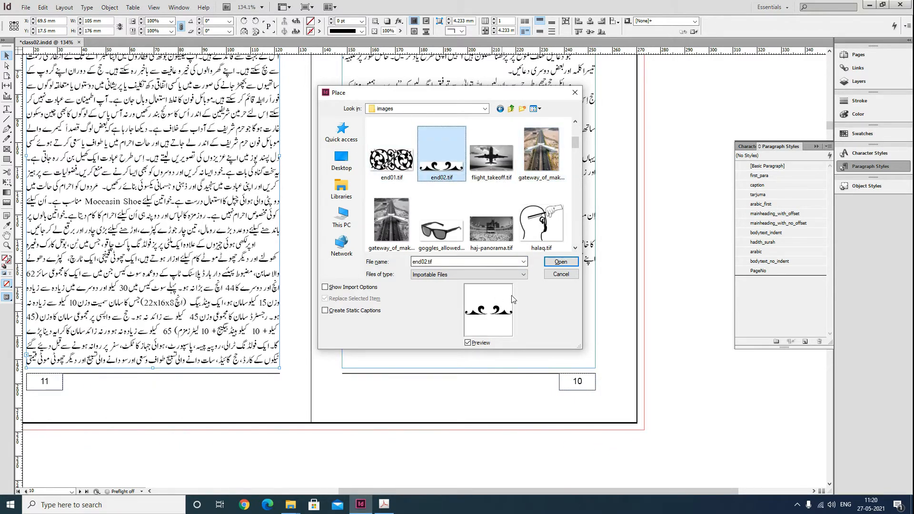
{"action": "left_click", "coordinate": [558, 262]}
{"action": "left_click_drag", "start_coordinate": [433, 299], "coordinate": [482, 317]}
{"action": "left_click", "coordinate": [480, 412]}
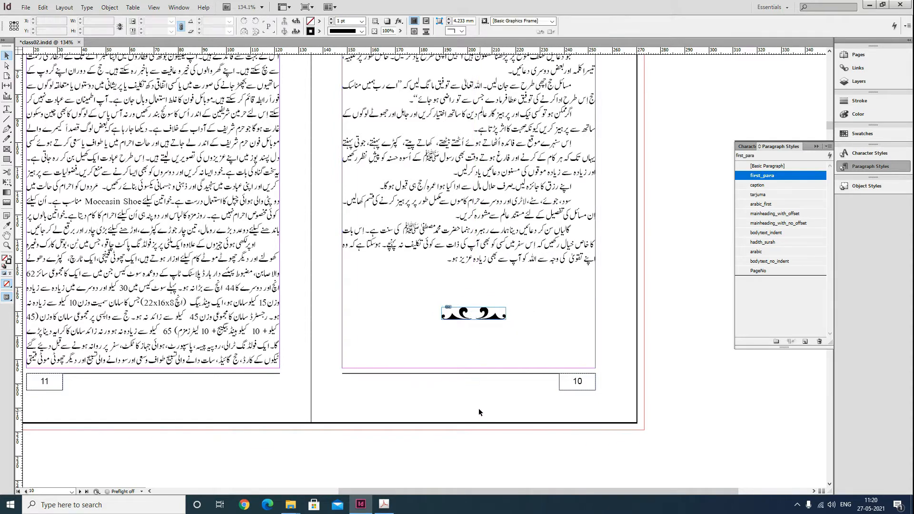
{"action": "key", "text": "ctrl+s"}
- Apply the mainheading_with_offset style to the luggage list heading on page 11
{"action": "left_click_drag", "start_coordinate": [223, 141], "coordinate": [342, 274]}
{"action": "left_click", "coordinate": [7, 109]}
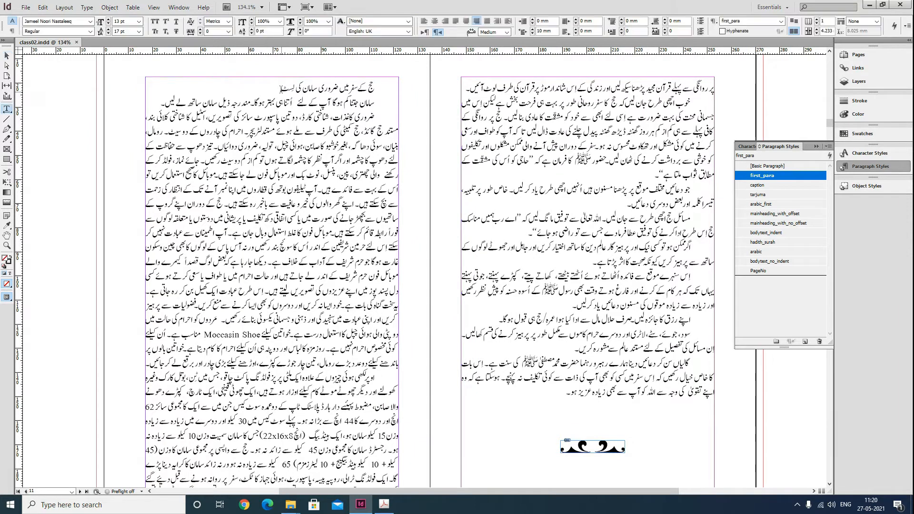
{"action": "left_click_drag", "start_coordinate": [281, 89], "coordinate": [392, 89]}
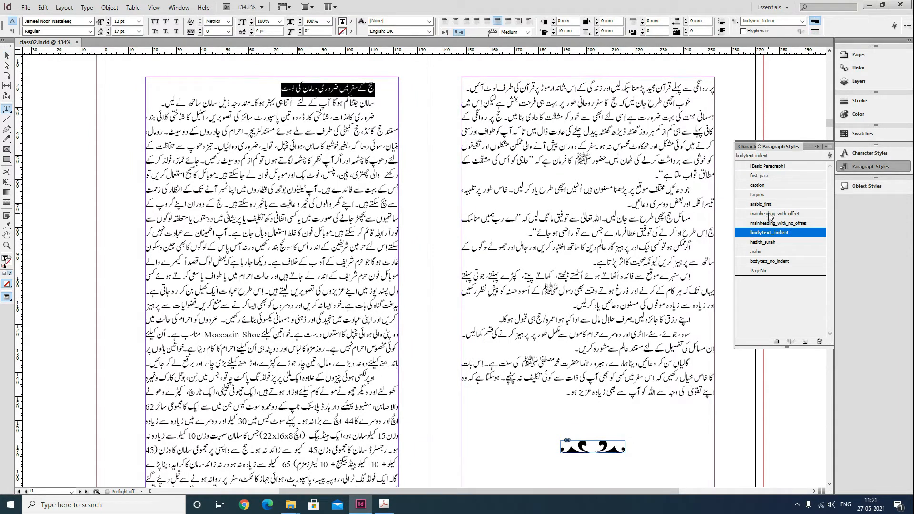
{"action": "left_click", "coordinate": [765, 214]}
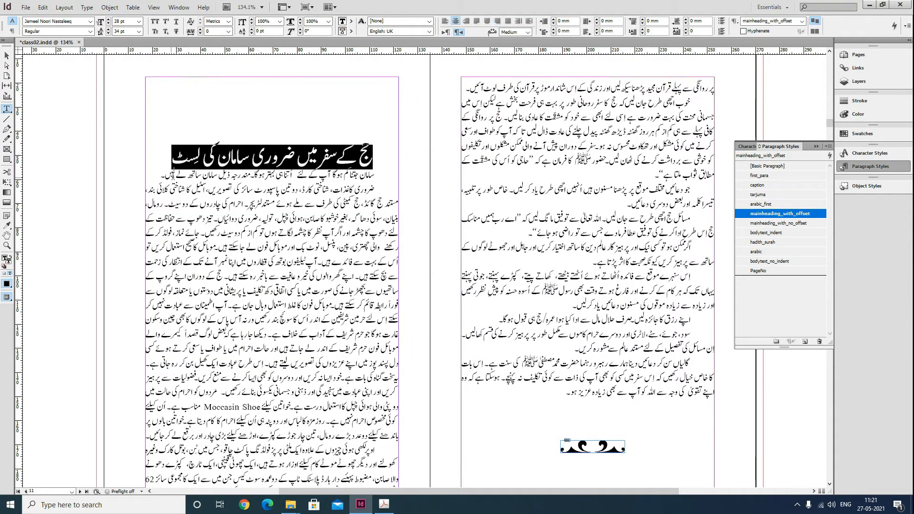
- Apply the first_para style to the opening paragraph below the heading on page 11
{"action": "left_click_drag", "start_coordinate": [182, 176], "coordinate": [343, 176]}
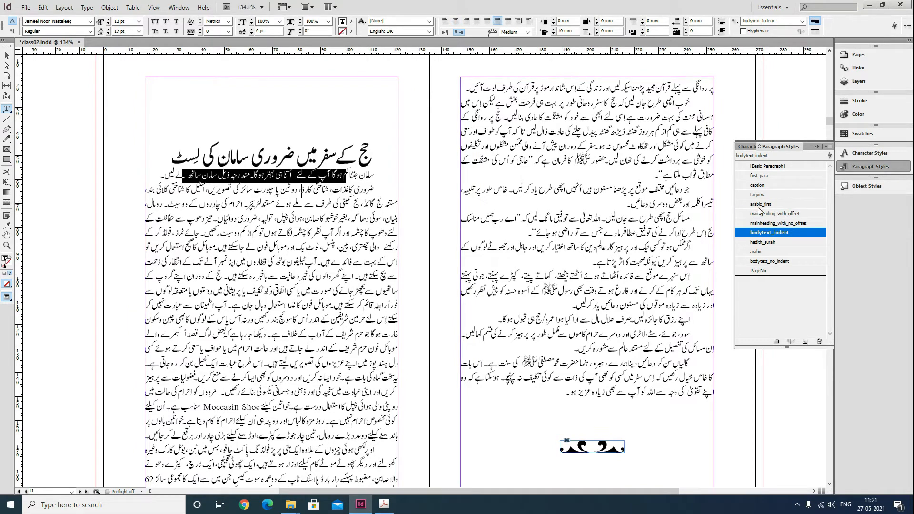
{"action": "left_click", "coordinate": [762, 175]}
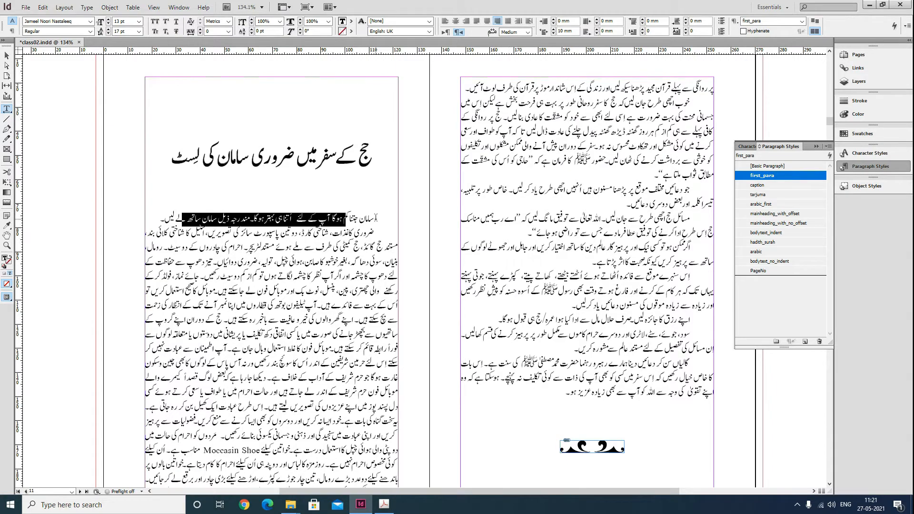
{"action": "left_click", "coordinate": [375, 219]}
- Place the multazim_bw.tif photo at the start of page 12, spanning the full text width at about 105 by 140 mm
{"action": "scroll", "coordinate": [360, 209], "scroll_direction": "down", "scroll_amount": 3}
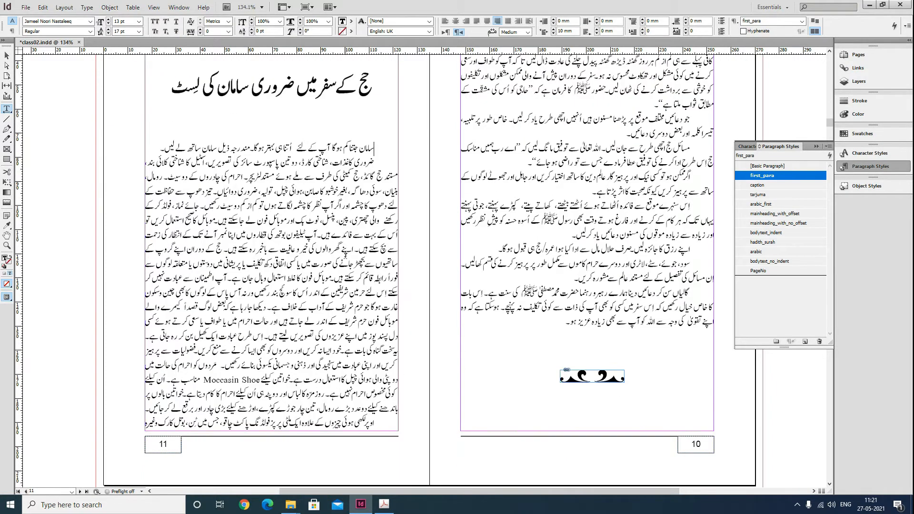
{"action": "scroll", "coordinate": [345, 255], "scroll_direction": "down", "scroll_amount": 20}
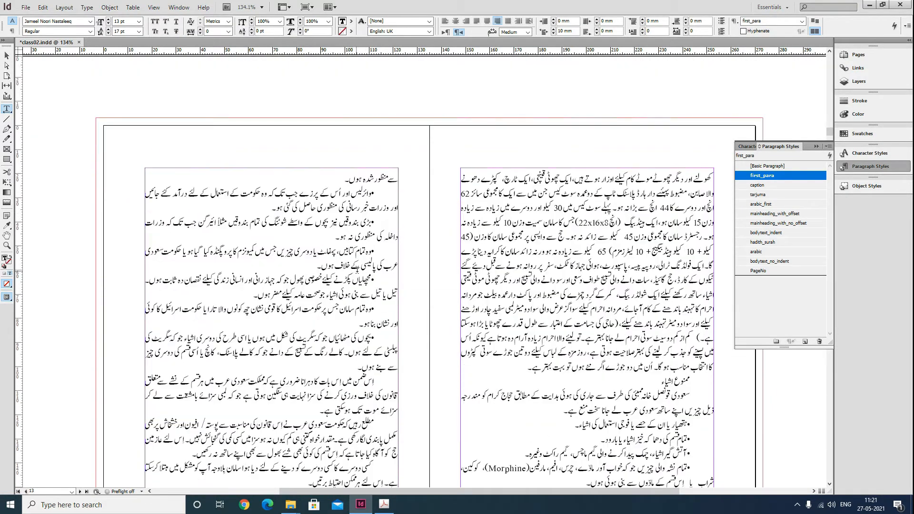
{"action": "scroll", "coordinate": [357, 268], "scroll_direction": "down", "scroll_amount": 3}
{"action": "scroll", "coordinate": [425, 288], "scroll_direction": "down", "scroll_amount": 2}
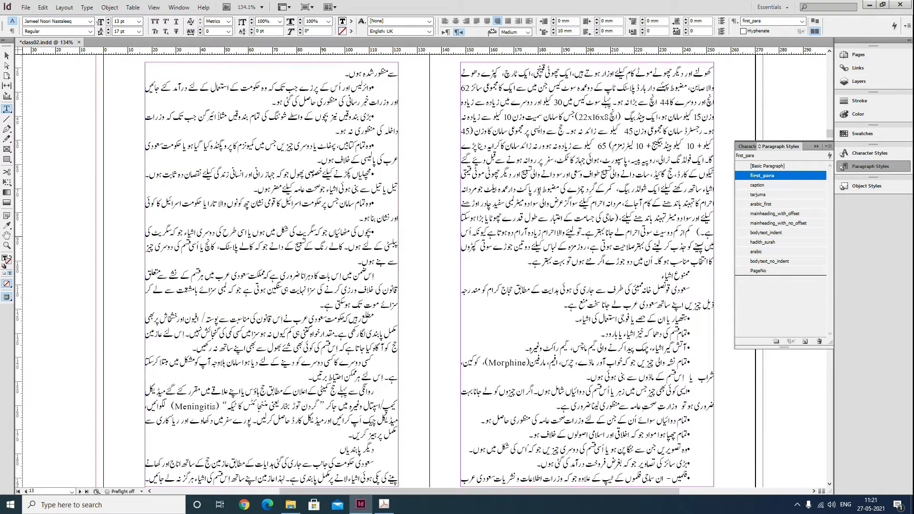
{"action": "left_click", "coordinate": [693, 277]}
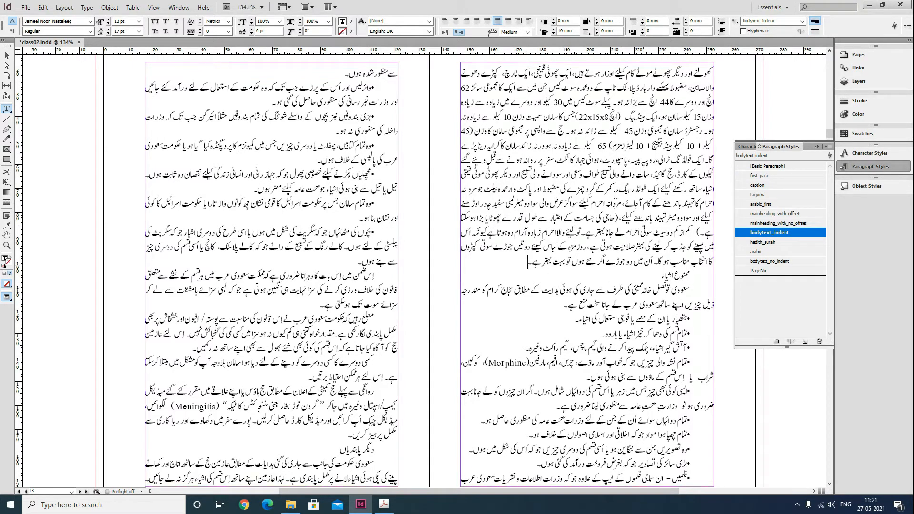
{"action": "left_click", "coordinate": [6, 56]}
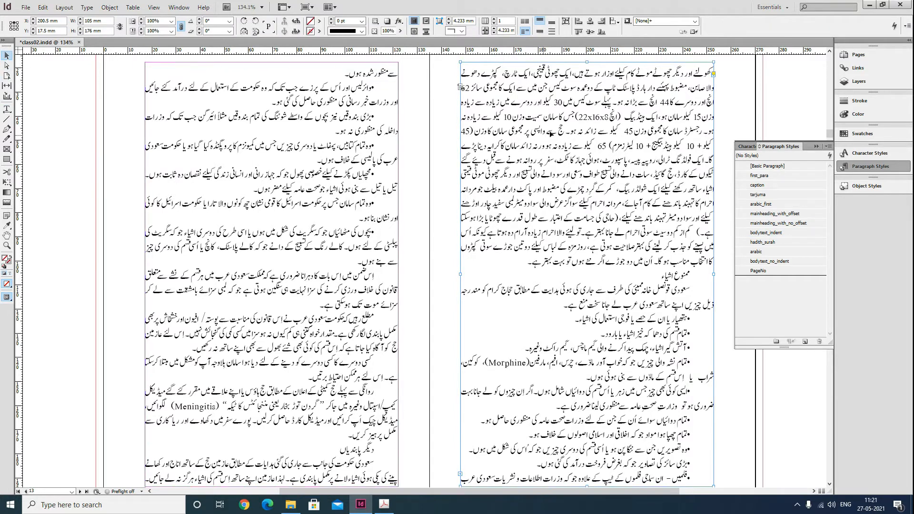
{"action": "left_click_drag", "start_coordinate": [589, 124], "coordinate": [494, 155]}
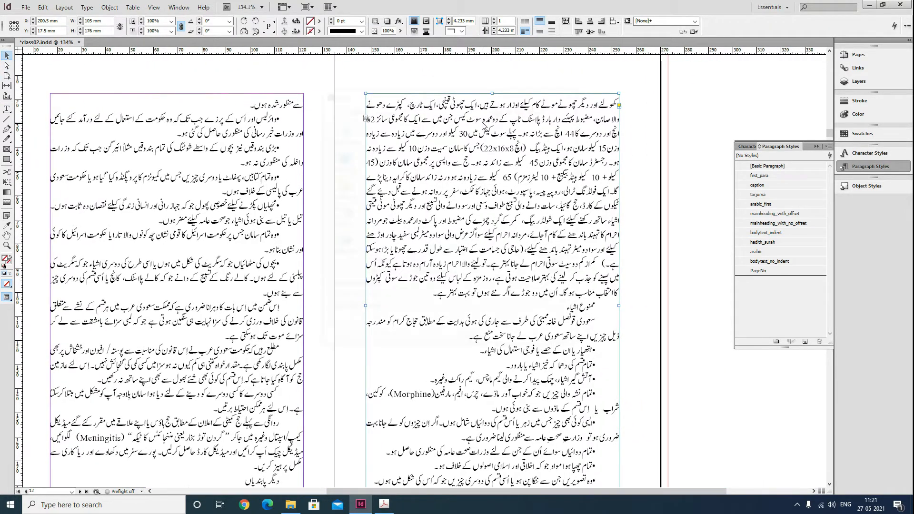
{"action": "key", "text": "ctrl+d"}
{"action": "left_click", "coordinate": [476, 227]}
{"action": "type", "text": "multazim.tif"}
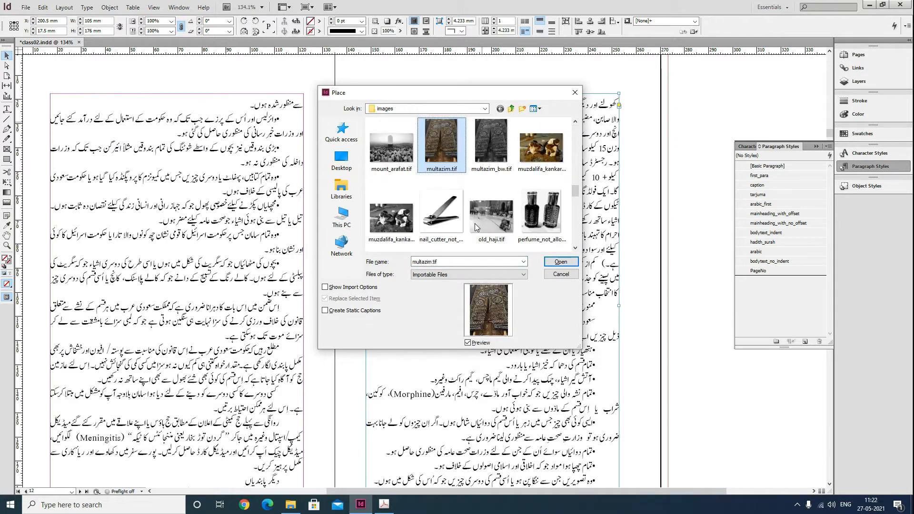
{"action": "left_click", "coordinate": [487, 135]}
{"action": "double_click", "coordinate": [486, 133]}
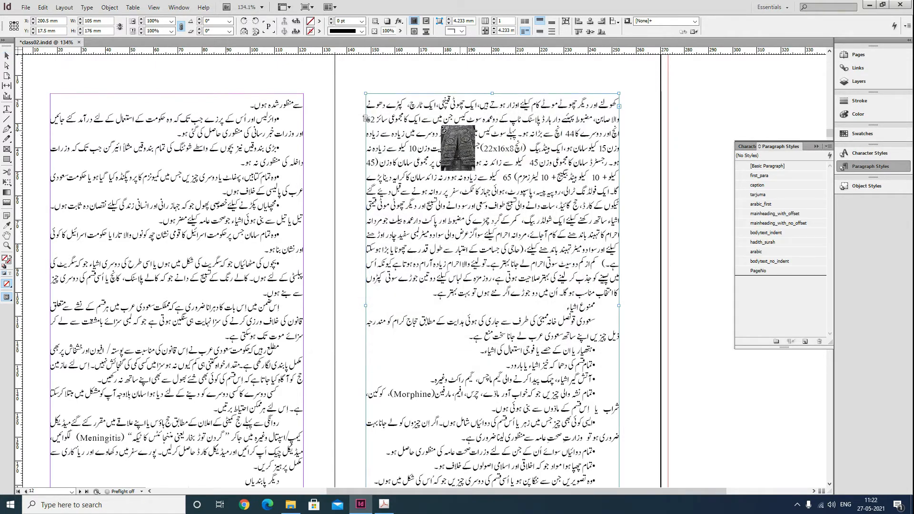
{"action": "left_click_drag", "start_coordinate": [368, 97], "coordinate": [620, 294]}
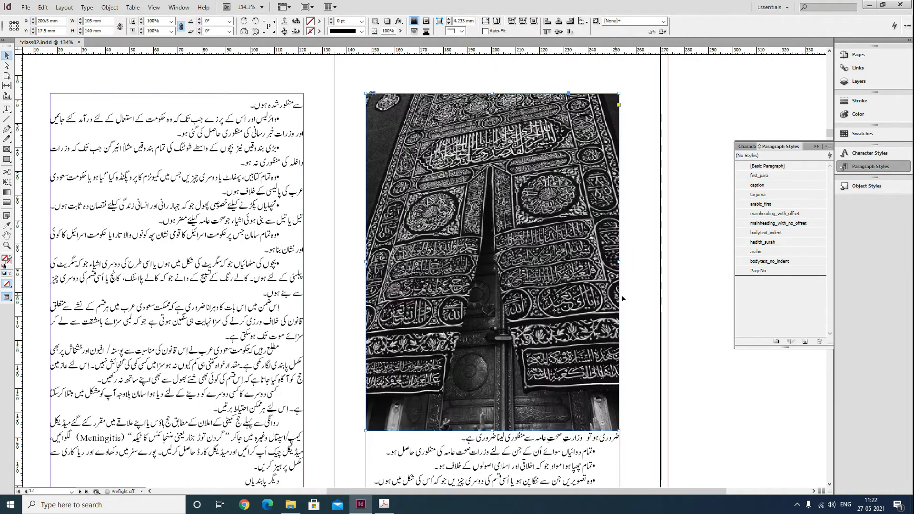
- Wrap the text around the bounding box of the photo on page 12
{"action": "left_click", "coordinate": [427, 22]}
{"action": "scroll", "coordinate": [490, 428], "scroll_direction": "down", "scroll_amount": 1}
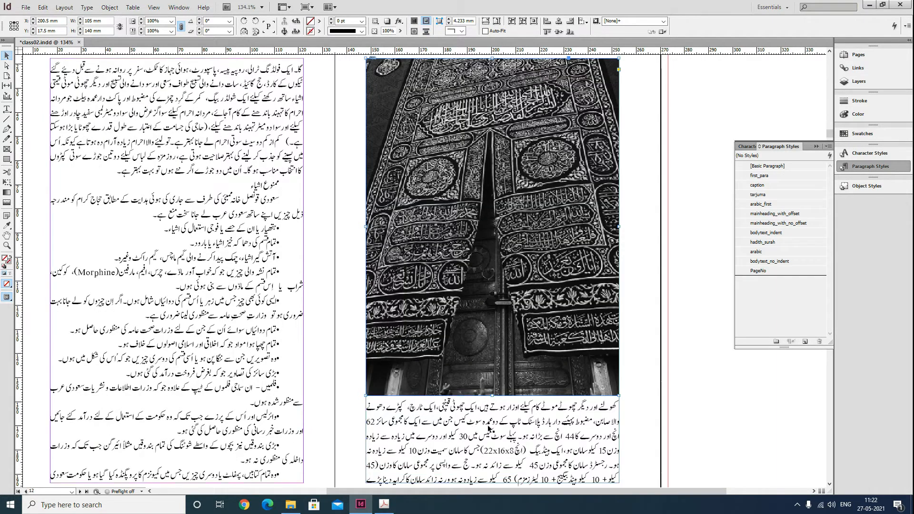
{"action": "scroll", "coordinate": [525, 401], "scroll_direction": "down", "scroll_amount": 1}
{"action": "scroll", "coordinate": [195, 184], "scroll_direction": "up", "scroll_amount": 1}
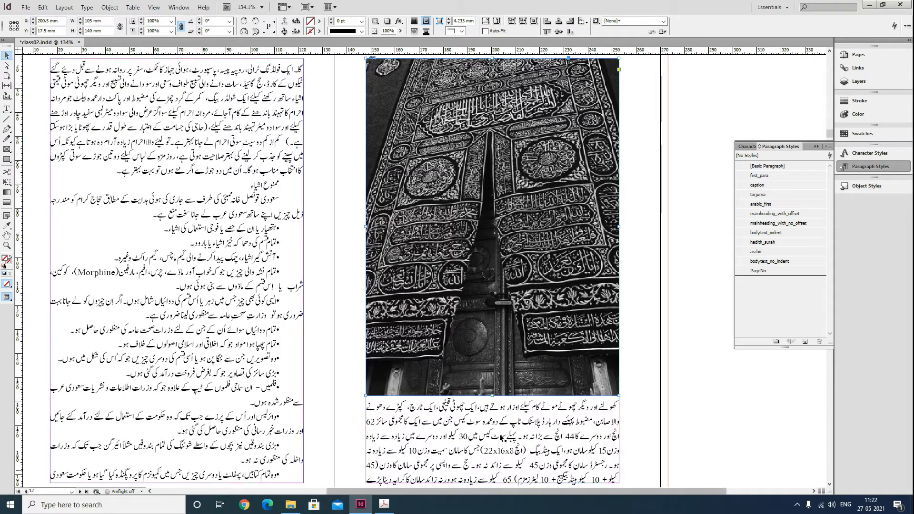
- Crop the page 12 photo frame from below to about 87 mm high, pushing the prohibited items heading to page 13, and save the document
{"action": "left_click_drag", "start_coordinate": [492, 395], "coordinate": [493, 265]}
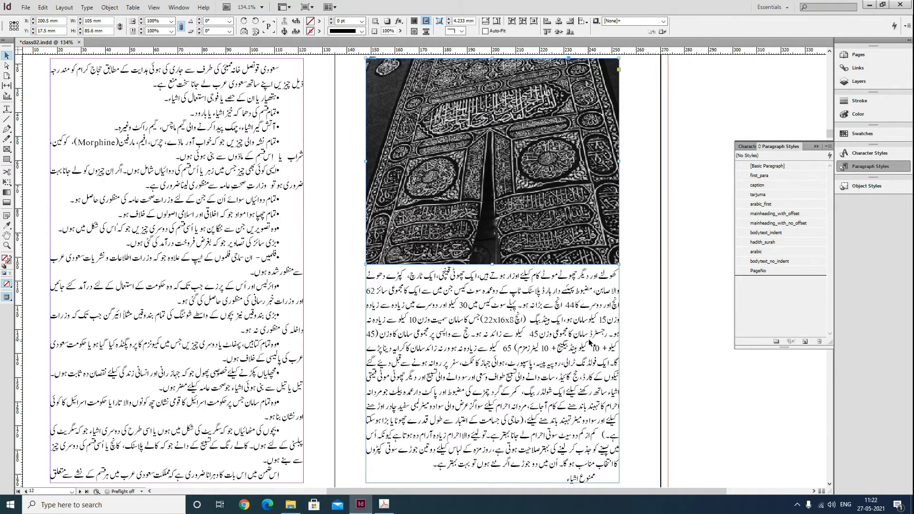
{"action": "scroll", "coordinate": [590, 340], "scroll_direction": "down", "scroll_amount": 1}
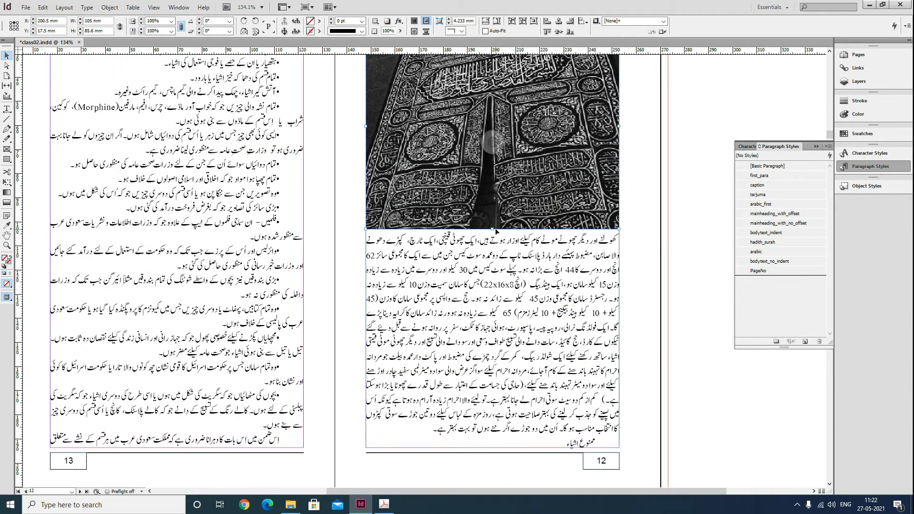
{"action": "left_click_drag", "start_coordinate": [494, 230], "coordinate": [494, 233]}
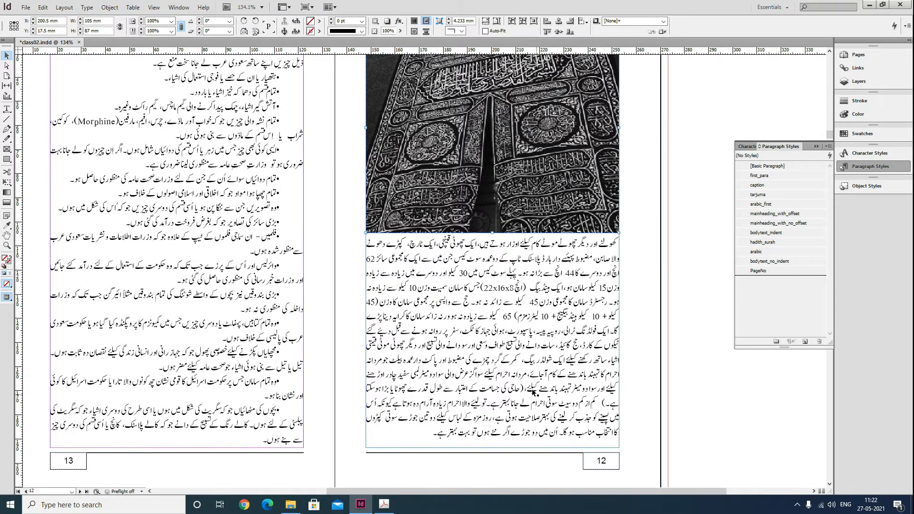
{"action": "key", "text": "ctrl+s"}
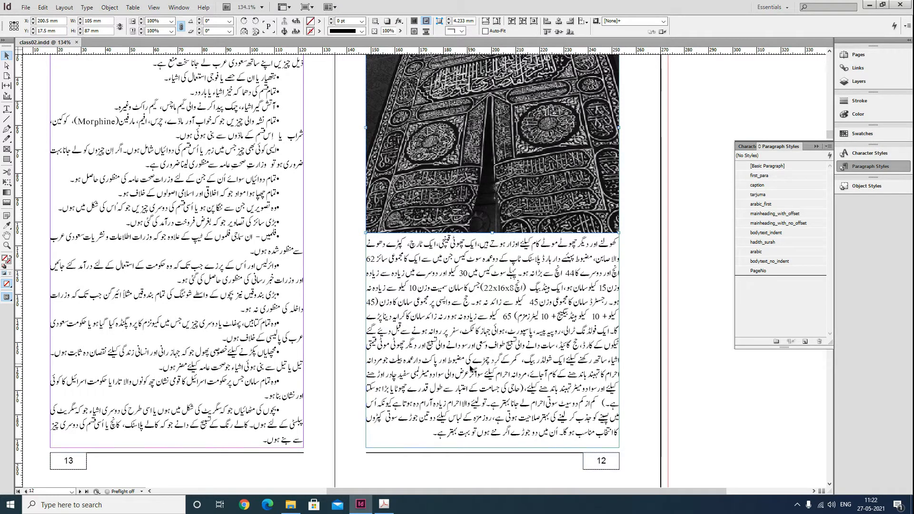
- Add a horizontal ruler guide along the baseline of the last text line on page 13
{"action": "scroll", "coordinate": [389, 245], "scroll_direction": "up", "scroll_amount": 3}
{"action": "scroll", "coordinate": [388, 246], "scroll_direction": "down", "scroll_amount": 4}
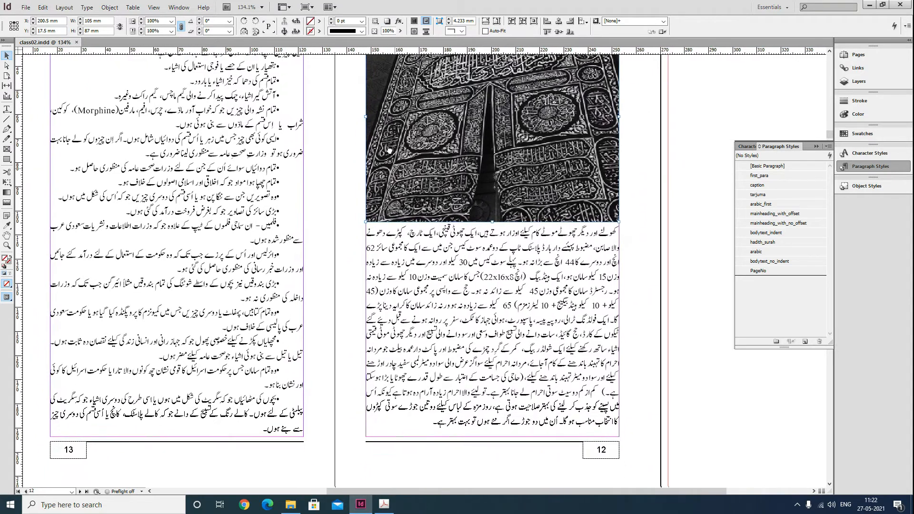
{"action": "left_click_drag", "start_coordinate": [93, 239], "coordinate": [584, 383]}
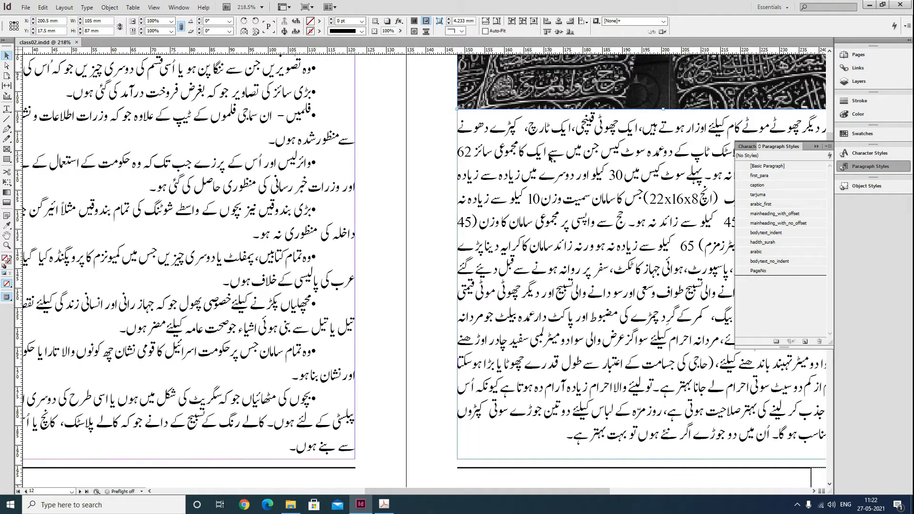
{"action": "left_click_drag", "start_coordinate": [391, 50], "coordinate": [610, 452]}
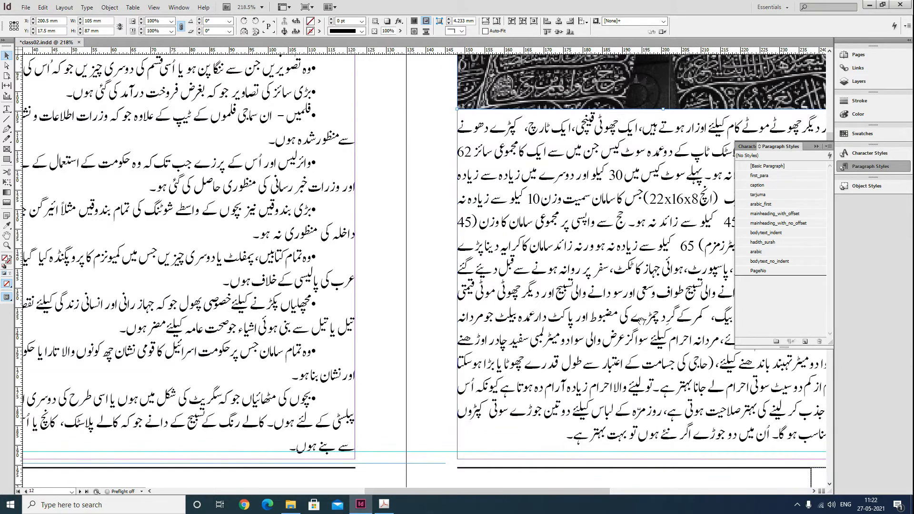
- Lengthen the page 12 photo frame to align the last text line with the guide, set its height to 90 mm, and save the document
{"action": "left_click_drag", "start_coordinate": [641, 321], "coordinate": [506, 312]}
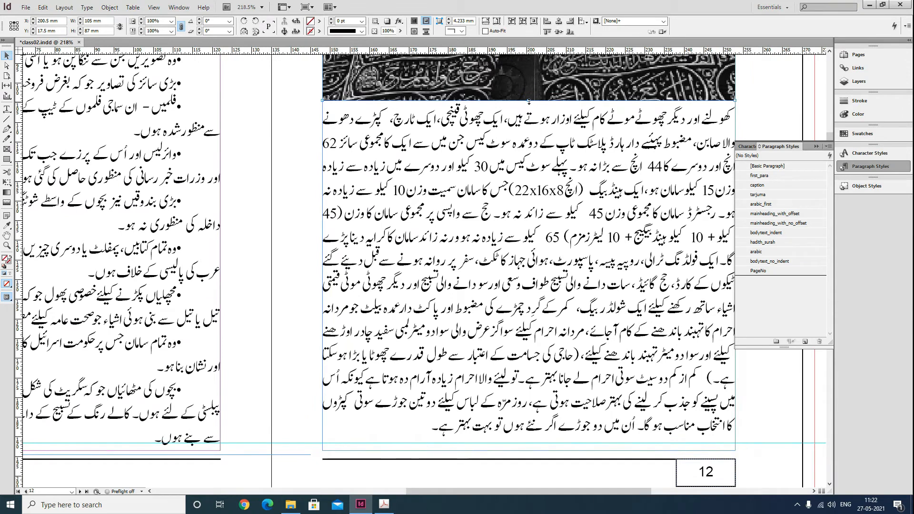
{"action": "left_click_drag", "start_coordinate": [528, 102], "coordinate": [528, 109]}
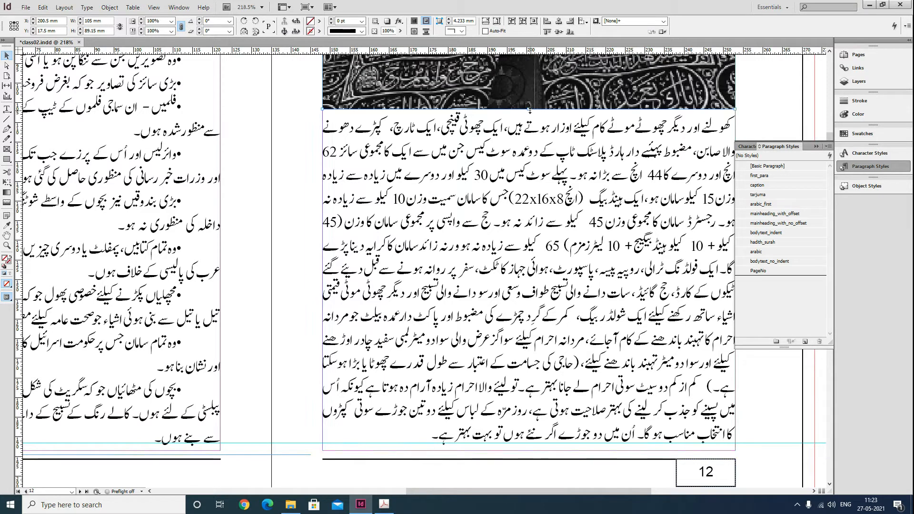
{"action": "left_click_drag", "start_coordinate": [529, 110], "coordinate": [534, 115]}
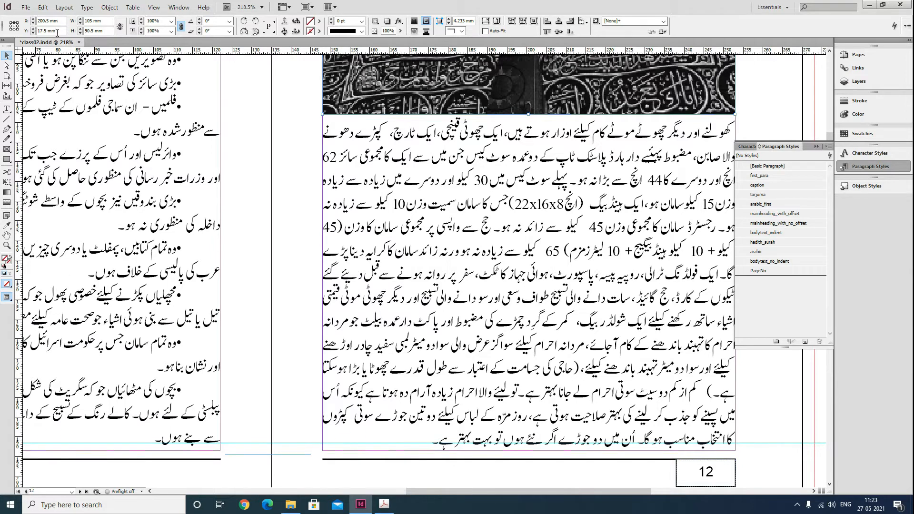
{"action": "left_click", "coordinate": [81, 34]}
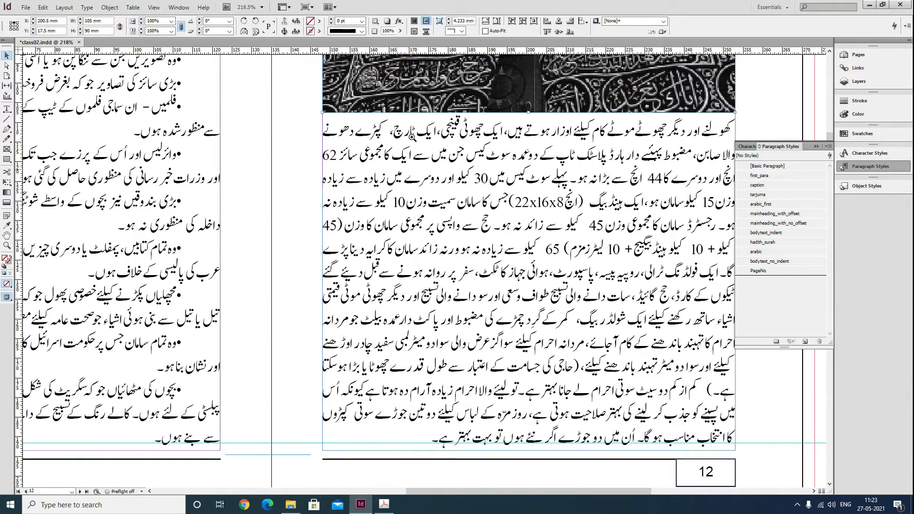
{"action": "key", "text": "ctrl+minus"}
{"action": "key", "text": "ctrl+minus"}
{"action": "key", "text": "ctrl+minus"}
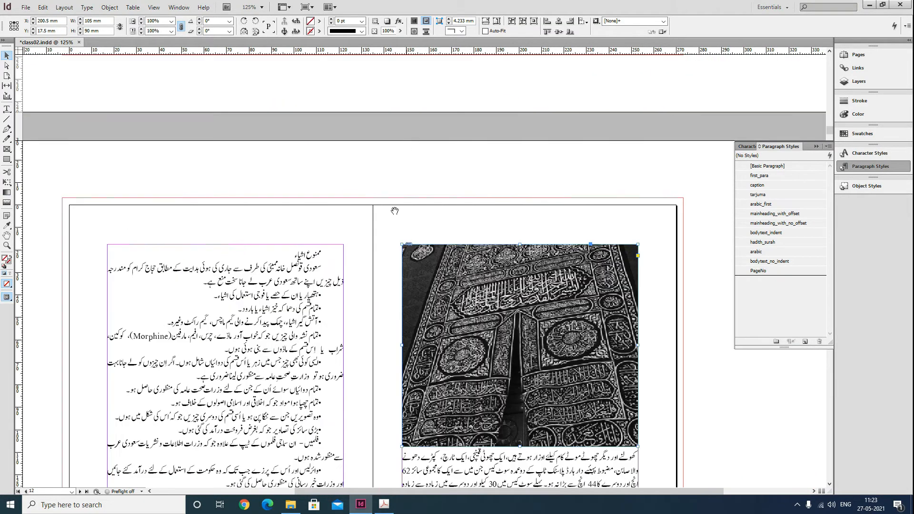
{"action": "scroll", "coordinate": [394, 211], "scroll_direction": "down", "scroll_amount": 5}
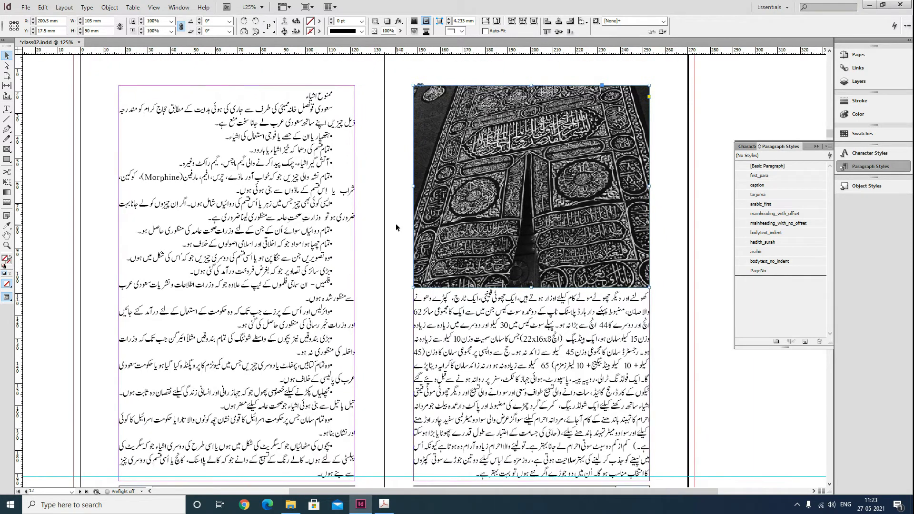
{"action": "key", "text": "ctrl+s"}
- Apply mainheading_with_offset to the prohibited items heading on page 13 and first_para to the paragraph below it
{"action": "left_click", "coordinate": [6, 109]}
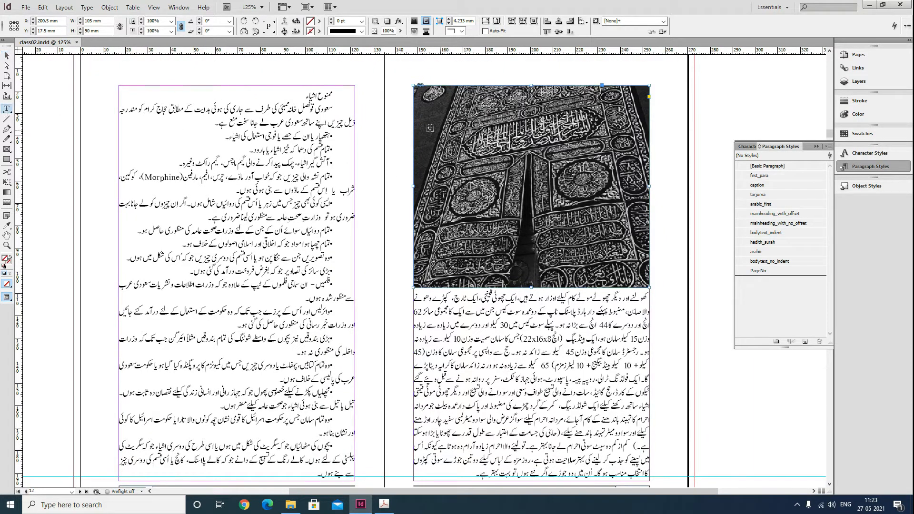
{"action": "left_click", "coordinate": [320, 95]}
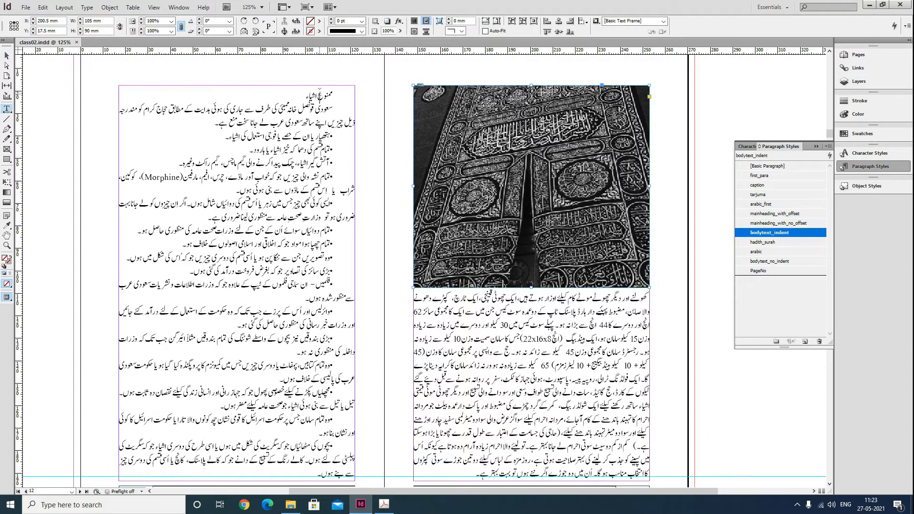
{"action": "left_click", "coordinate": [780, 214]}
{"action": "left_click", "coordinate": [289, 169]}
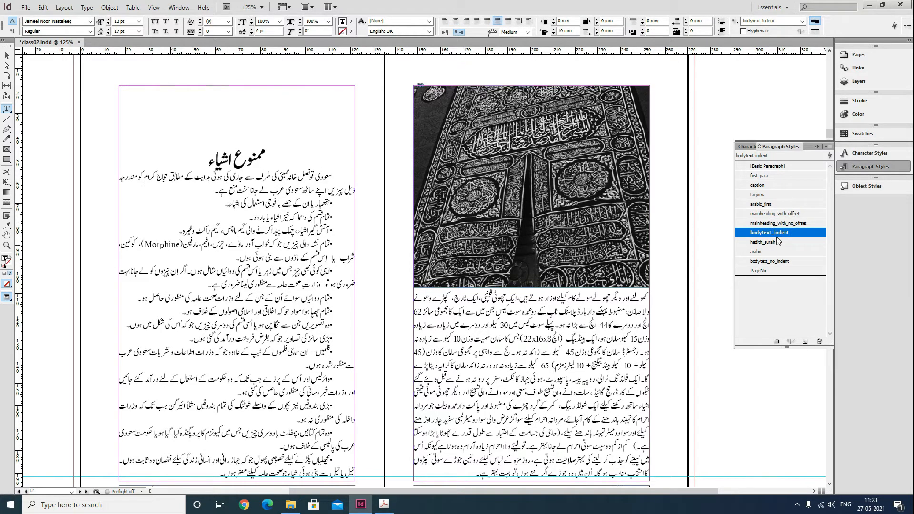
{"action": "left_click", "coordinate": [762, 176]}
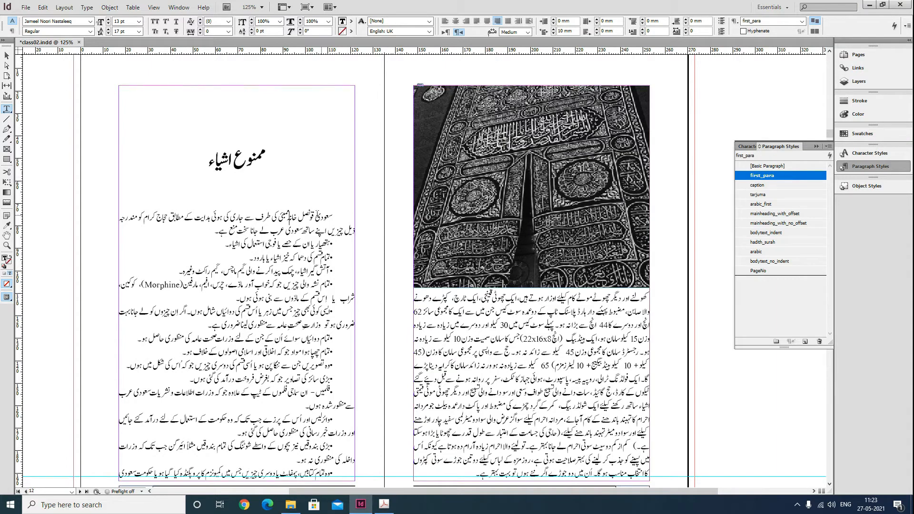
- Examine the extent of the bulleted prohibited items list running from page 13 onto page 14
{"action": "scroll", "coordinate": [320, 211], "scroll_direction": "down", "scroll_amount": 2}
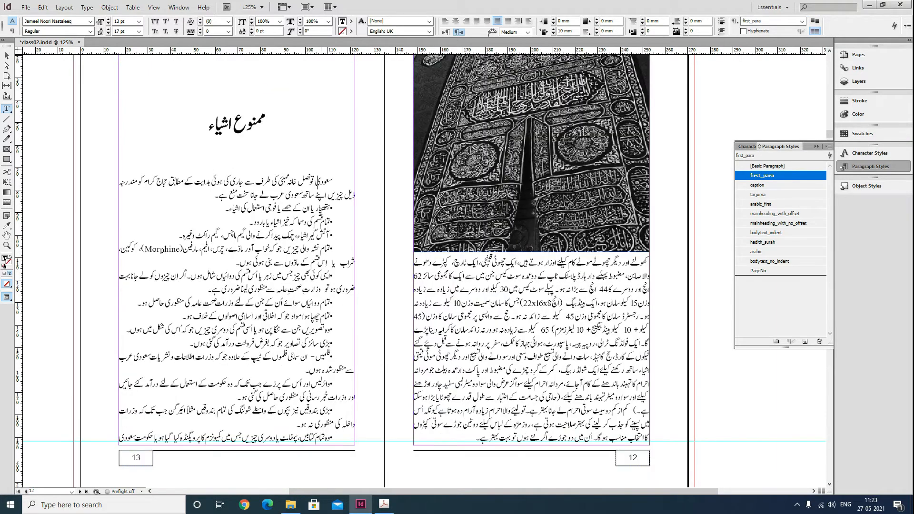
{"action": "left_click_drag", "start_coordinate": [349, 211], "coordinate": [177, 356]}
{"action": "scroll", "coordinate": [276, 321], "scroll_direction": "down", "scroll_amount": 6}
{"action": "scroll", "coordinate": [276, 321], "scroll_direction": "down", "scroll_amount": 19}
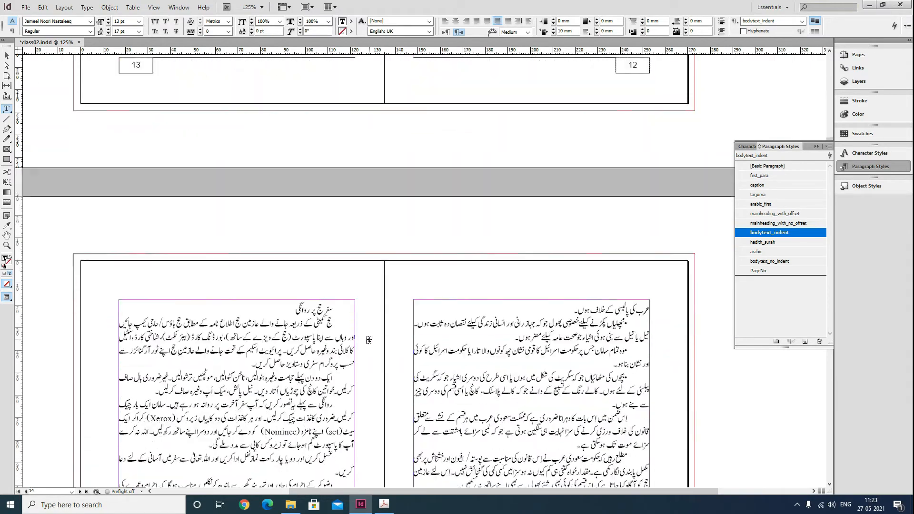
{"action": "scroll", "coordinate": [422, 332], "scroll_direction": "down", "scroll_amount": 2}
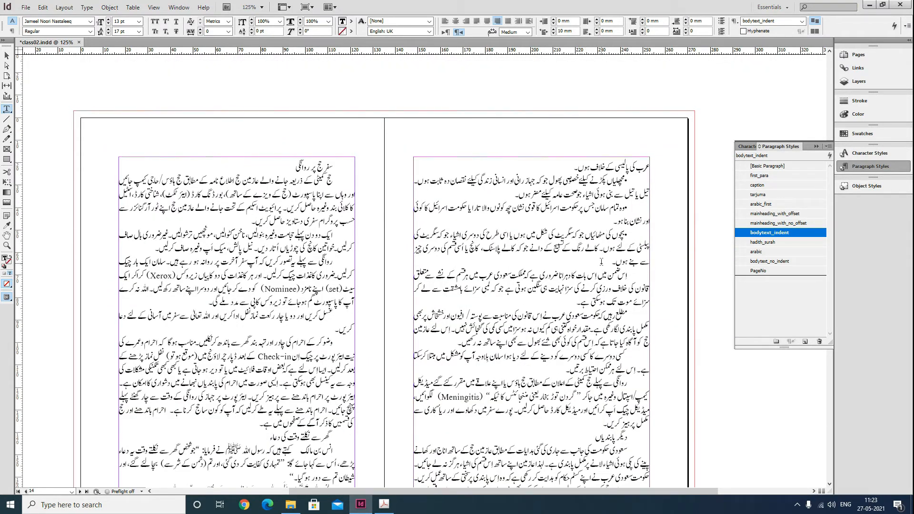
{"action": "left_click_drag", "start_coordinate": [601, 261], "coordinate": [651, 164]}
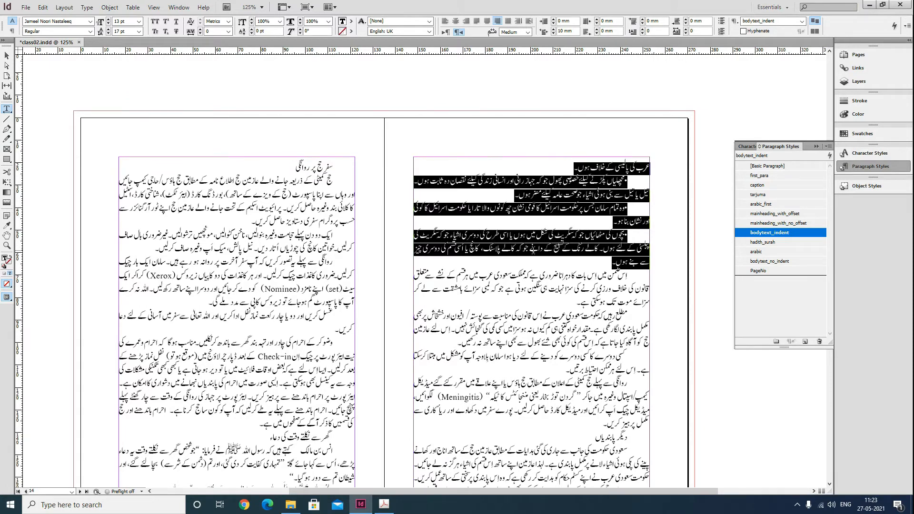
{"action": "scroll", "coordinate": [540, 271], "scroll_direction": "down", "scroll_amount": 3}
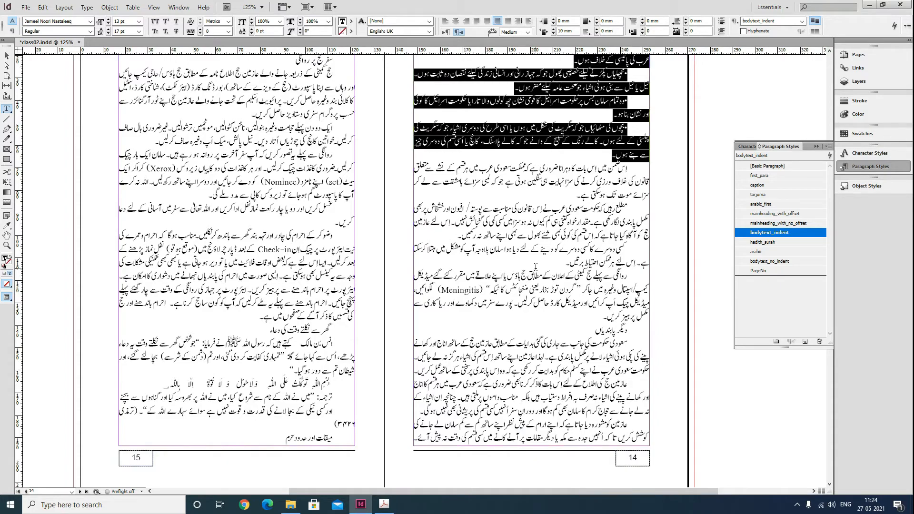
{"action": "scroll", "coordinate": [535, 268], "scroll_direction": "up", "scroll_amount": 15}
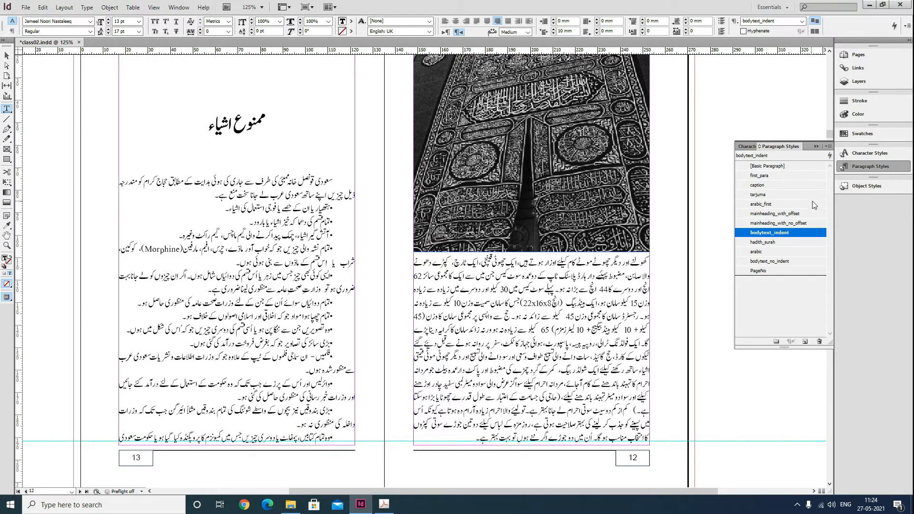
- Create a new paragraph style named table_1cm_indent, with both its base style and next style set to [No Paragraph Style]
{"action": "left_click", "coordinate": [828, 149]}
{"action": "left_click", "coordinate": [690, 151]}
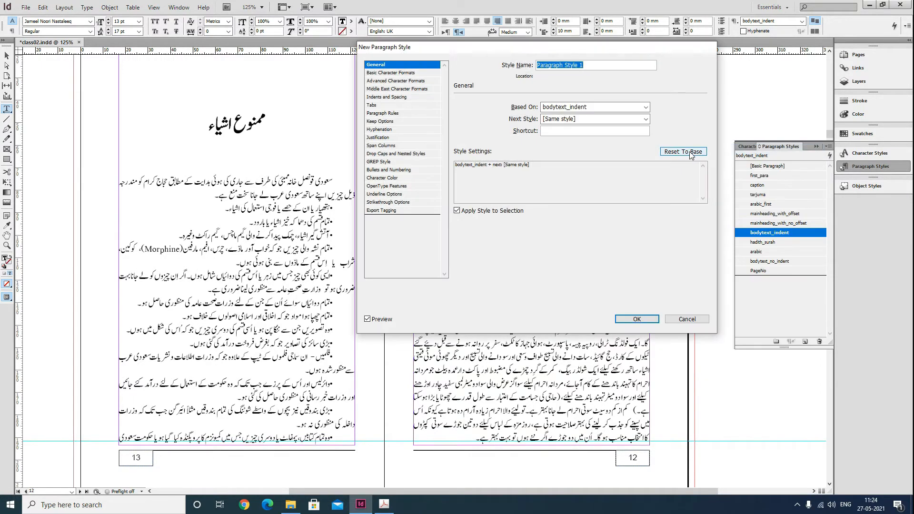
{"action": "left_click", "coordinate": [601, 119]}
{"action": "left_click", "coordinate": [584, 140]}
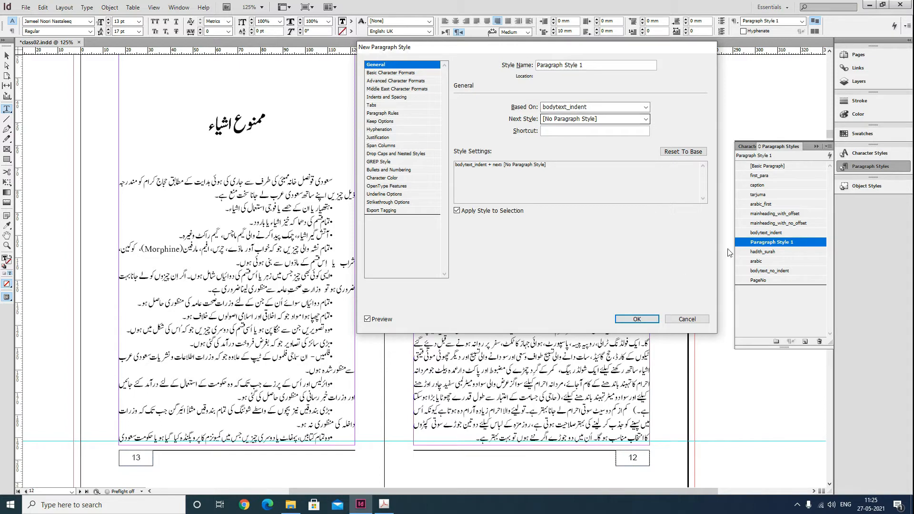
{"action": "left_click", "coordinate": [611, 111]}
{"action": "left_click", "coordinate": [585, 118]}
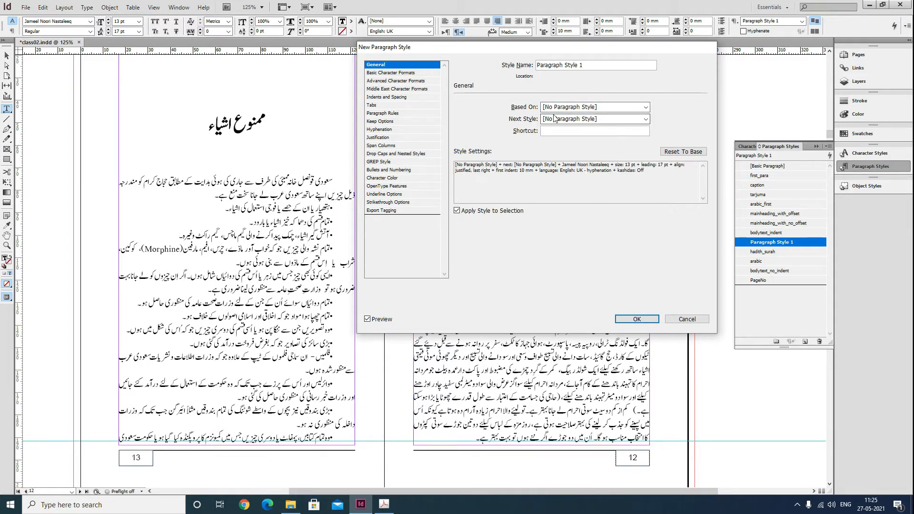
{"action": "left_click_drag", "start_coordinate": [590, 65], "coordinate": [537, 66]}
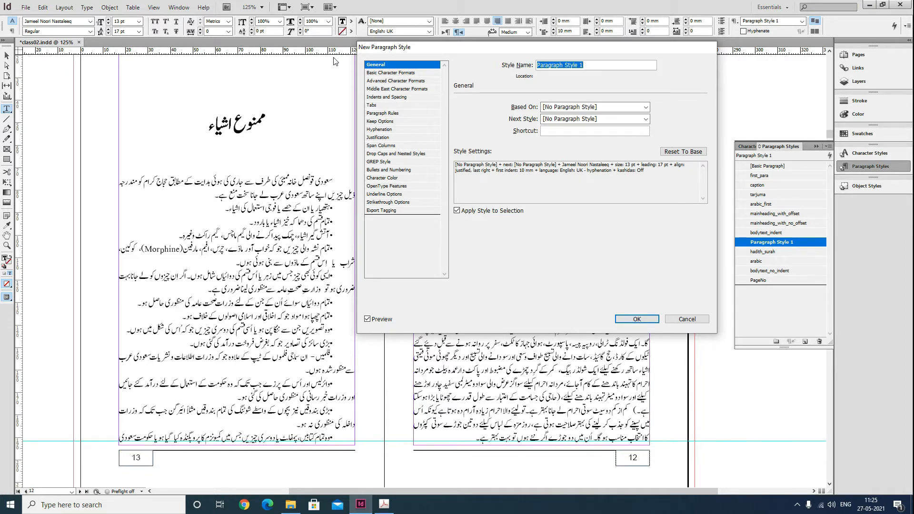
{"action": "type", "text": "table_1cm_indent"}
- Give the table_1cm_indent style a right indent of 10 mm and a first line indent of -10 mm
{"action": "left_click", "coordinate": [367, 72]}
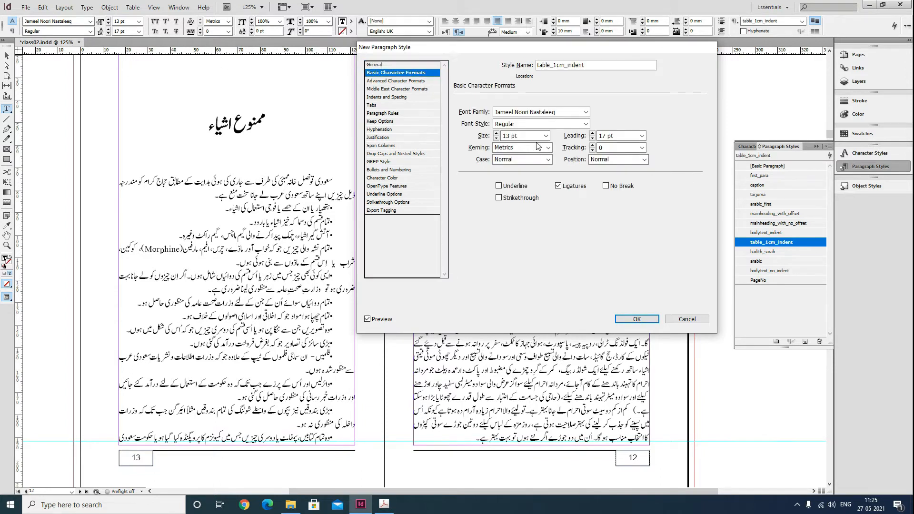
{"action": "left_click", "coordinate": [394, 81]}
{"action": "left_click", "coordinate": [405, 89]}
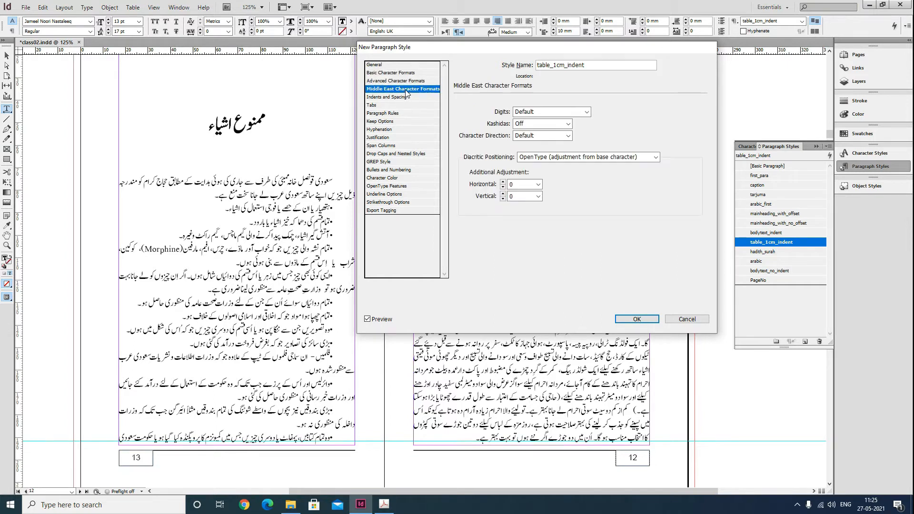
{"action": "left_click", "coordinate": [407, 98]}
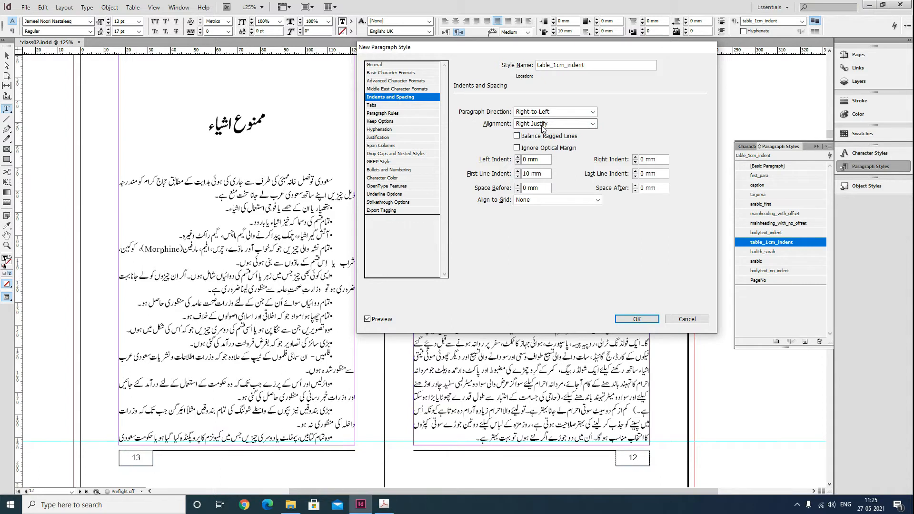
{"action": "left_click", "coordinate": [652, 159]}
{"action": "type", "text": "10"}
{"action": "key", "text": "Tab"}
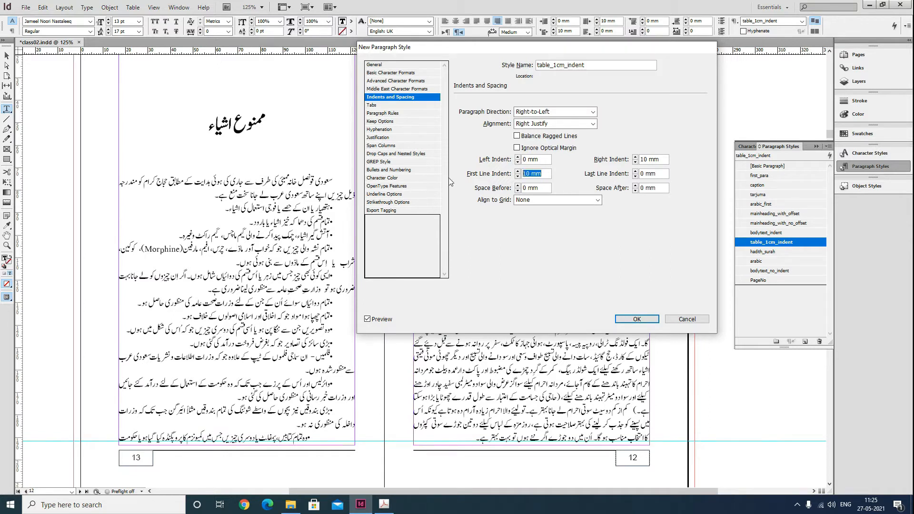
{"action": "type", "text": "-10"}
{"action": "key", "text": "Tab"}
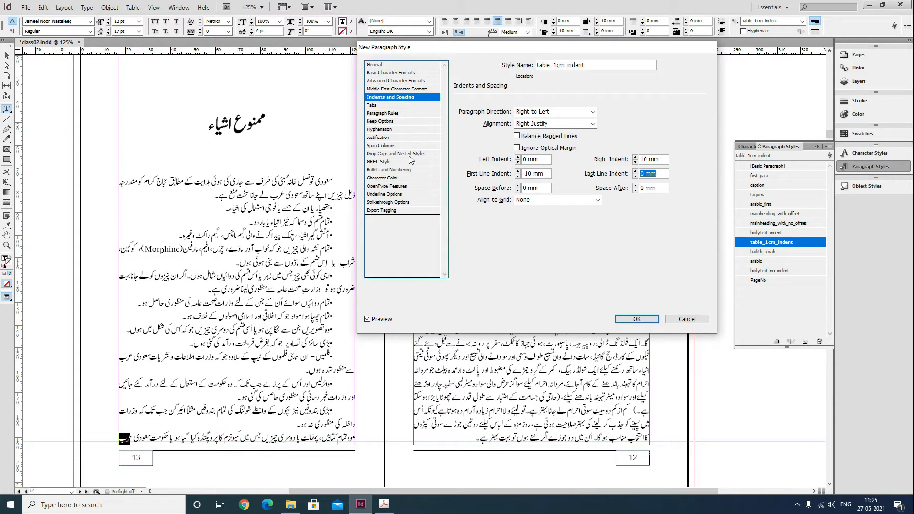
- Add a left-aligned tab stop at 5 mm to the table_1cm_indent style
{"action": "left_click", "coordinate": [377, 106]}
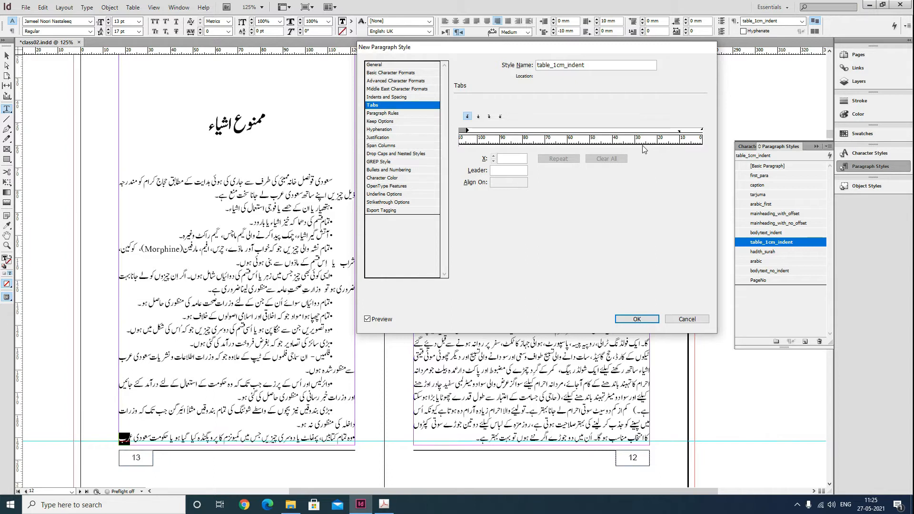
{"action": "left_click", "coordinate": [488, 117]}
{"action": "left_click", "coordinate": [691, 132]}
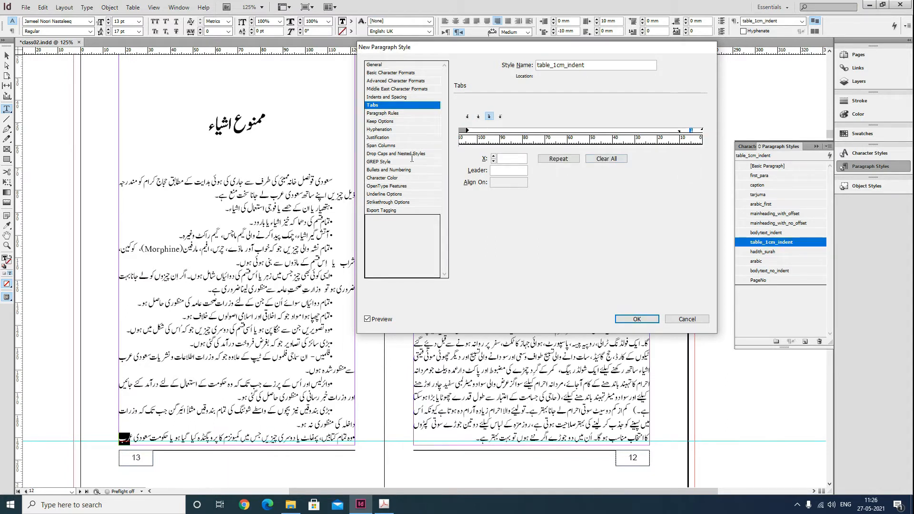
{"action": "double_click", "coordinate": [516, 159]}
{"action": "type", "text": "5"}
{"action": "key", "text": "Tab"}
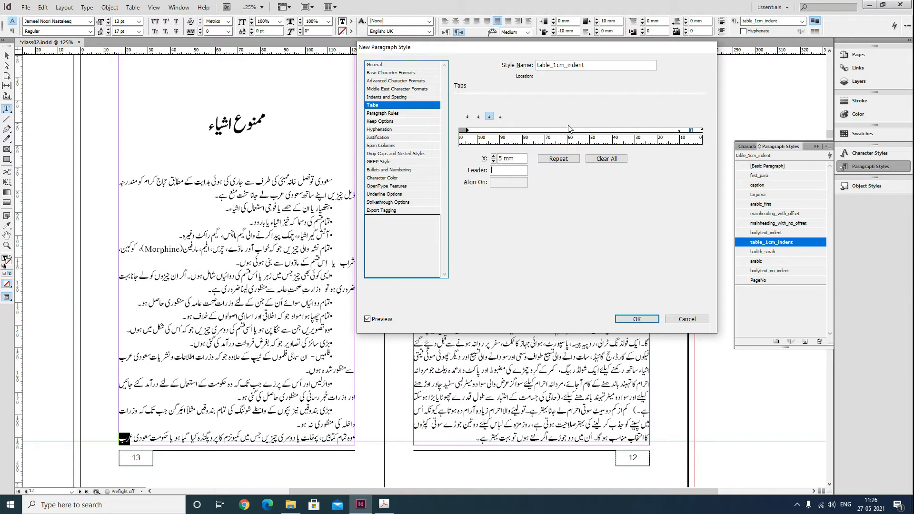
- Add a second tab stop at 10 mm to the table_1cm_indent style
{"action": "left_click", "coordinate": [679, 138]}
{"action": "left_click", "coordinate": [679, 134]}
{"action": "left_click_drag", "start_coordinate": [505, 159], "coordinate": [557, 161]}
{"action": "key", "text": "BackSpace"}
{"action": "type", "text": "10 mm"}
{"action": "key", "text": "Tab"}
- Recheck the indents, accept the new table_1cm_indent style, and save the document
{"action": "left_click", "coordinate": [401, 97]}
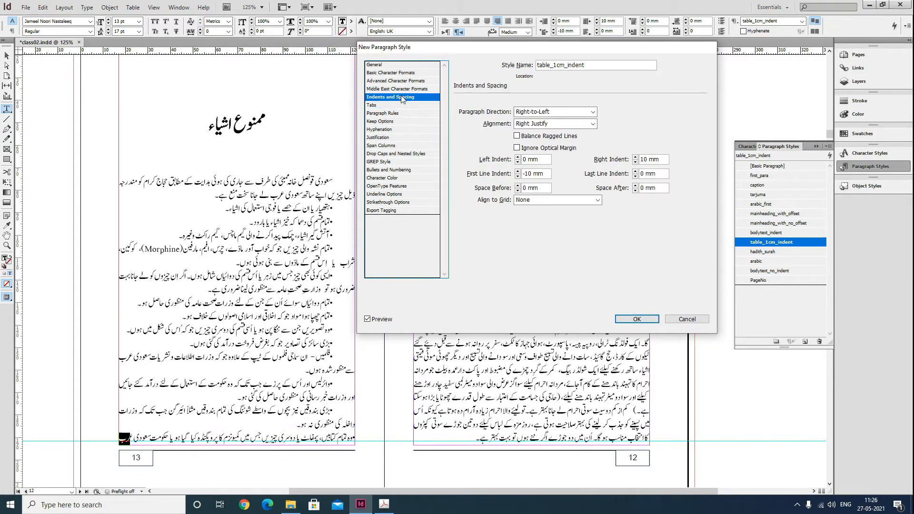
{"action": "left_click", "coordinate": [637, 318]}
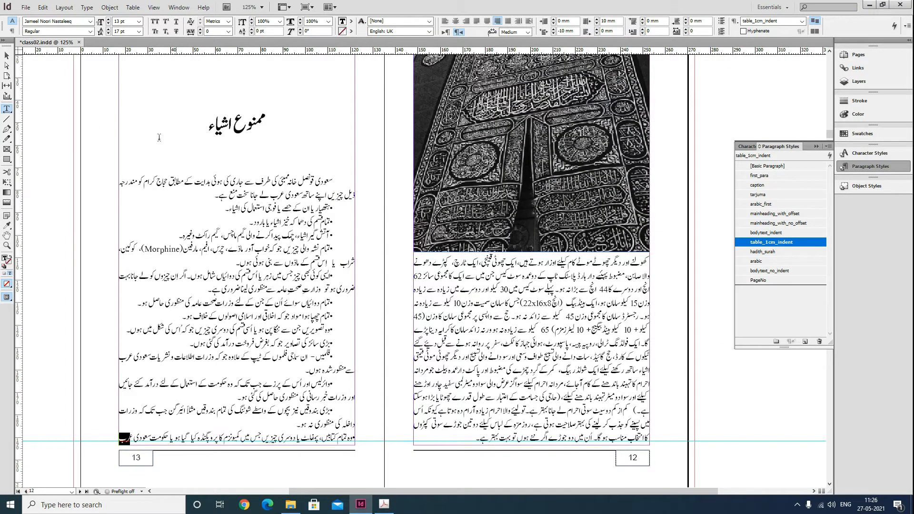
{"action": "key", "text": "ctrl+s"}
- Review the tab stops defined in the saved table_1cm_indent paragraph style
{"action": "right_click", "coordinate": [792, 242]}
{"action": "left_click", "coordinate": [799, 250]}
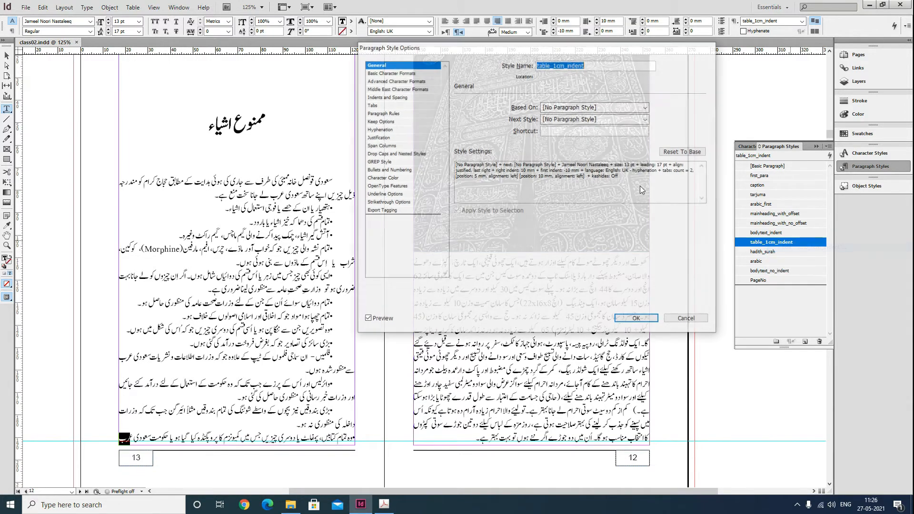
{"action": "left_click", "coordinate": [377, 105]}
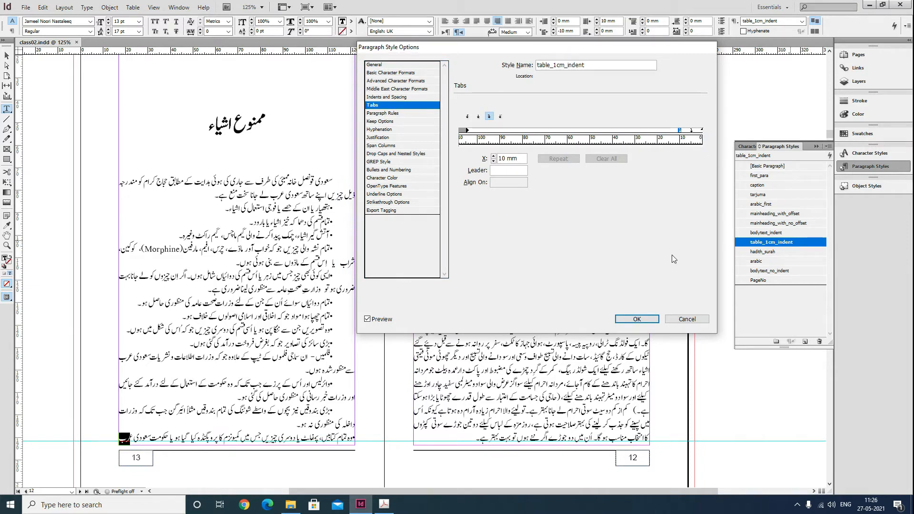
{"action": "left_click", "coordinate": [637, 319]}
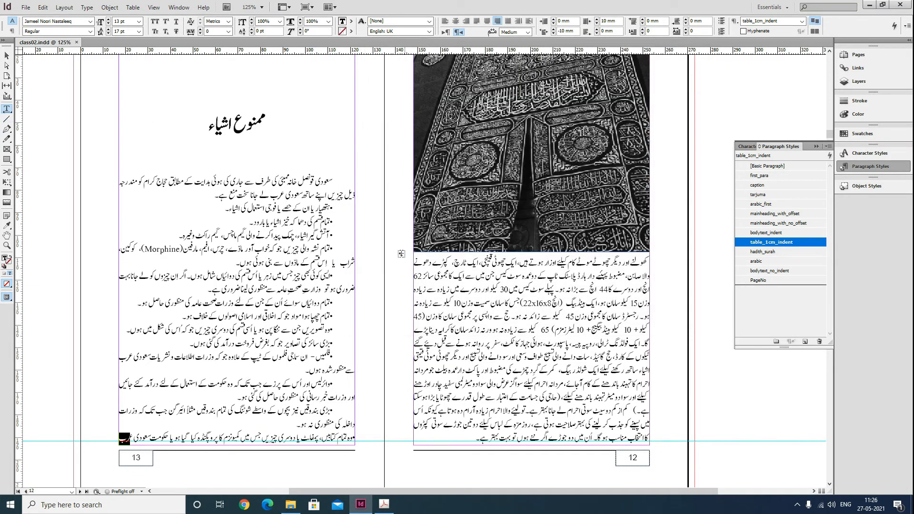
- Apply table_1cm_indent to the whole bulleted prohibited items list, from its first item on page 13 to its last on page 14
{"action": "left_click", "coordinate": [338, 257]}
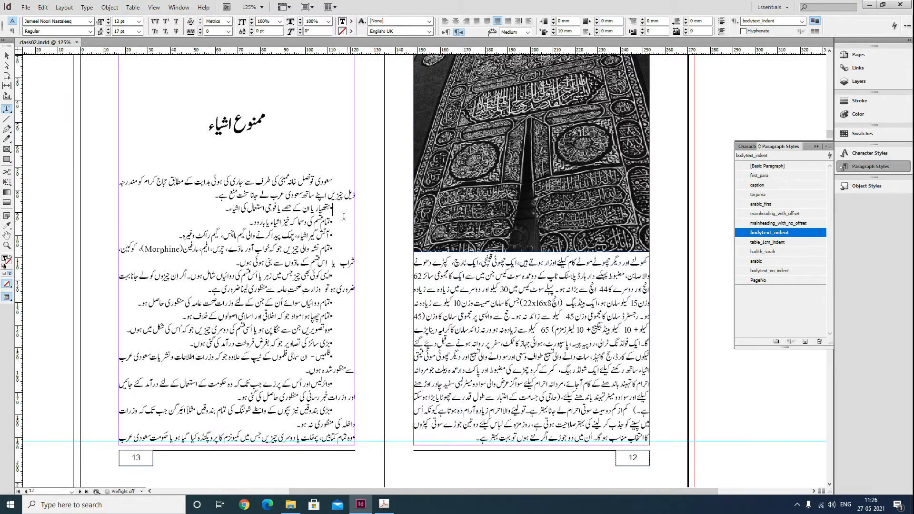
{"action": "left_click_drag", "start_coordinate": [314, 211], "coordinate": [247, 223]}
{"action": "scroll", "coordinate": [478, 353], "scroll_direction": "down", "scroll_amount": 5}
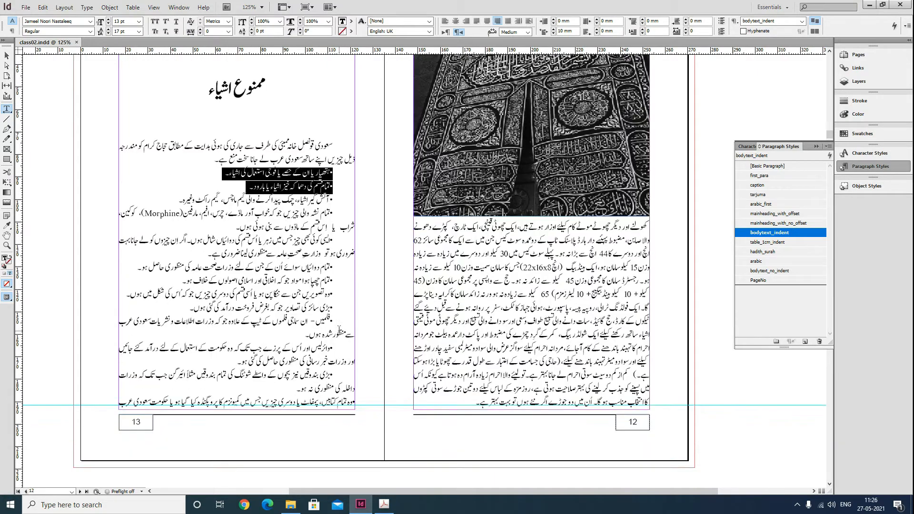
{"action": "scroll", "coordinate": [477, 353], "scroll_direction": "down", "scroll_amount": 8}
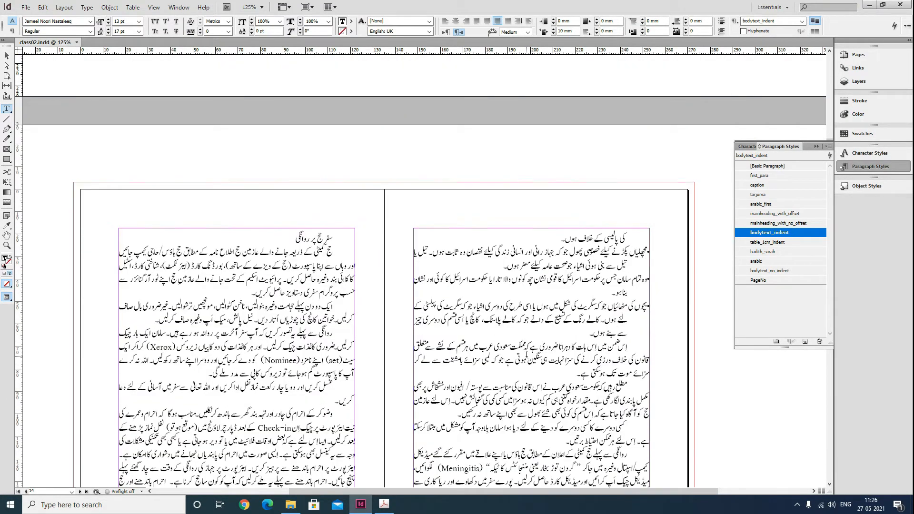
{"action": "scroll", "coordinate": [526, 355], "scroll_direction": "down", "scroll_amount": 1}
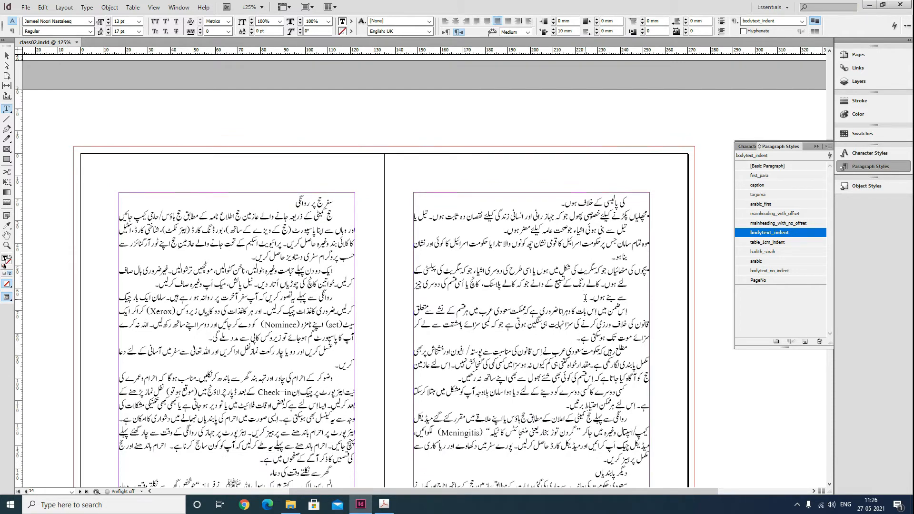
{"action": "left_click_drag", "start_coordinate": [585, 298], "coordinate": [627, 200]}
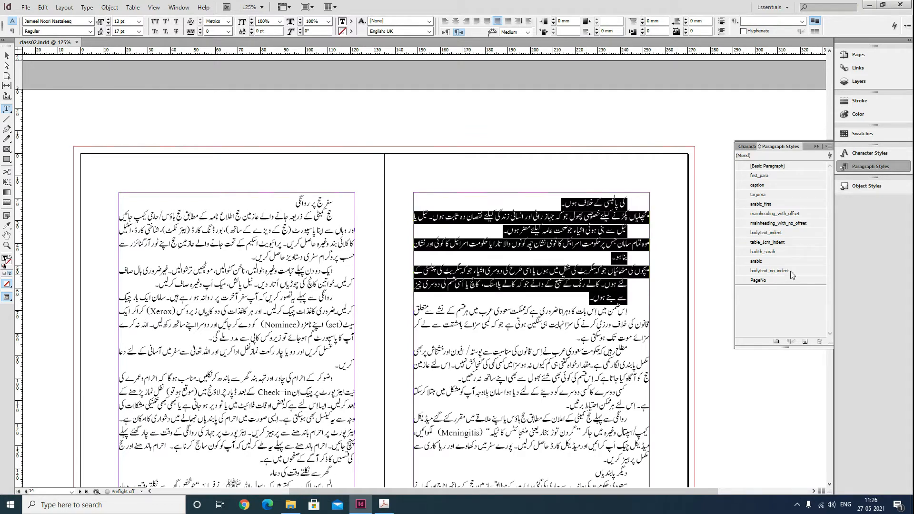
{"action": "left_click", "coordinate": [769, 243]}
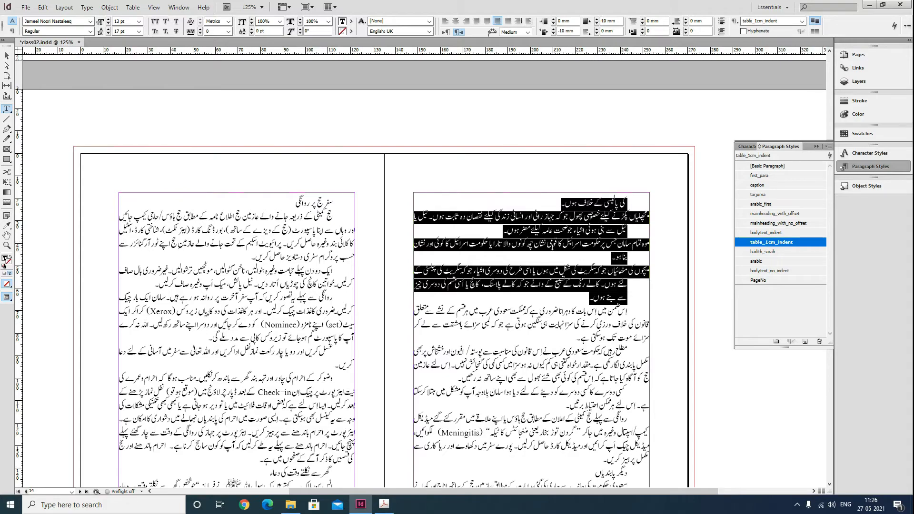
- Insert a tab before and after the bullet of the first prohibited items entry on page 13
{"action": "scroll", "coordinate": [548, 257], "scroll_direction": "up", "scroll_amount": 10}
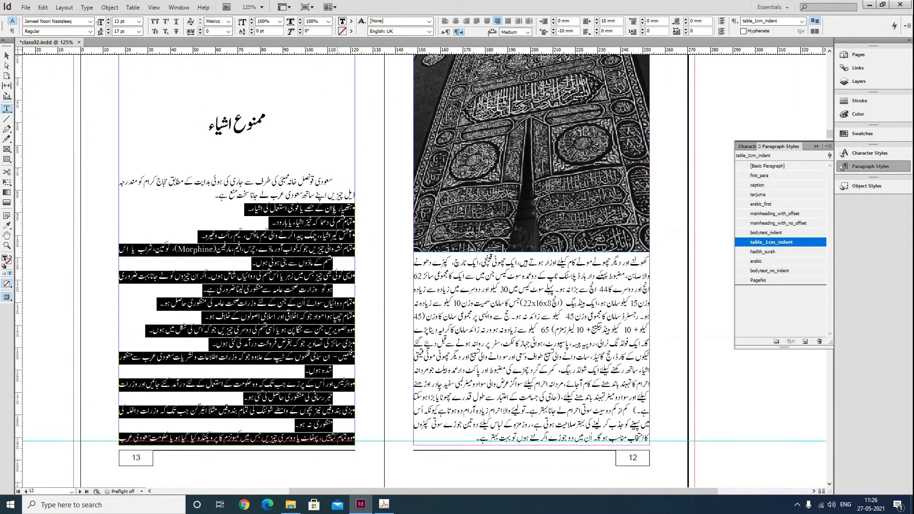
{"action": "left_click", "coordinate": [332, 210]}
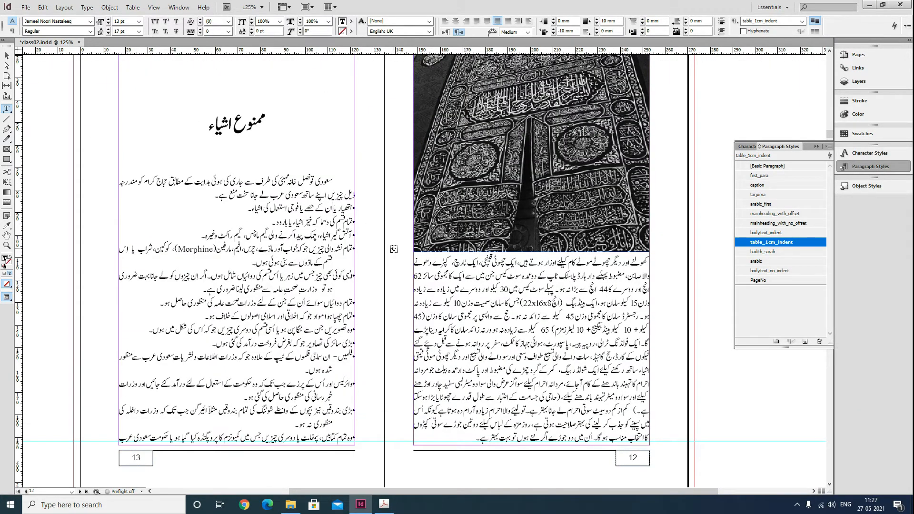
{"action": "key", "text": "Home"}
{"action": "key", "text": "Tab"}
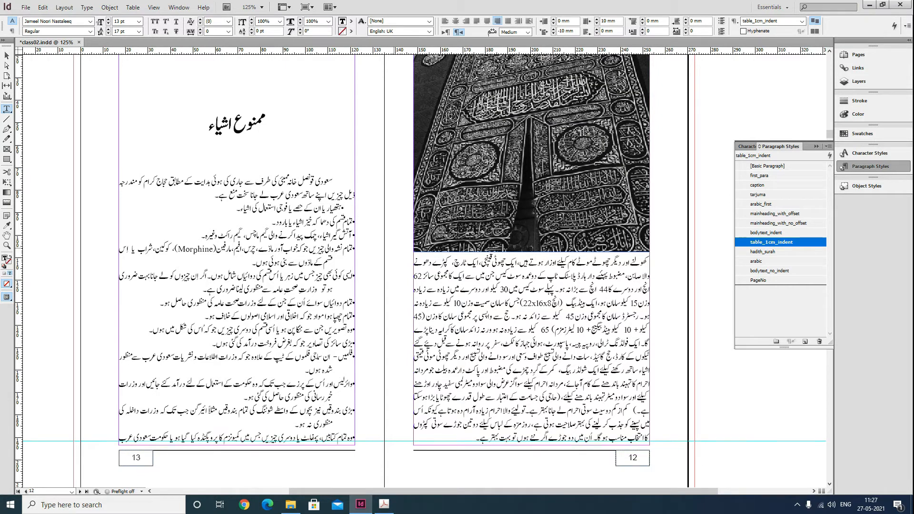
{"action": "key", "text": "Tab"}
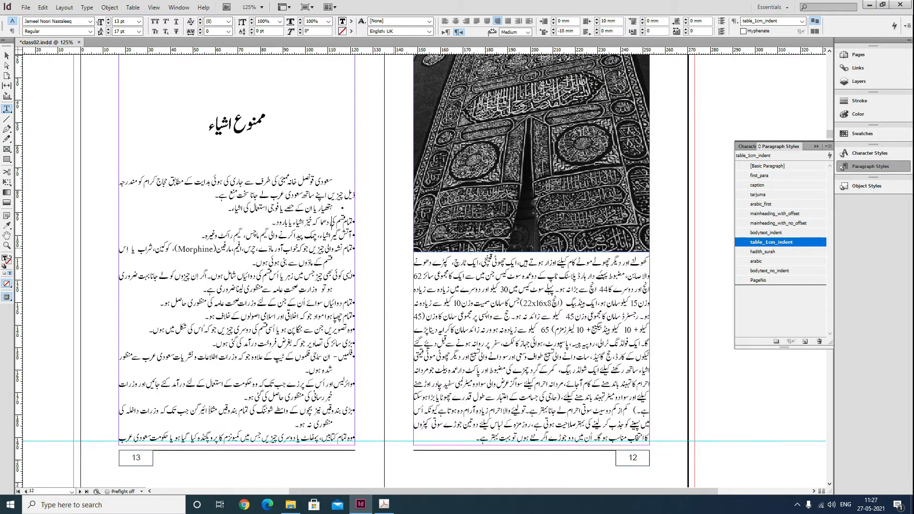
- Insert a tab before and after the bullets of the second and third list items on page 13
{"action": "key", "text": "Down"}
{"action": "key", "text": "Home"}
{"action": "key", "text": "Tab"}
{"action": "key", "text": "Left"}
{"action": "key", "text": "Tab"}
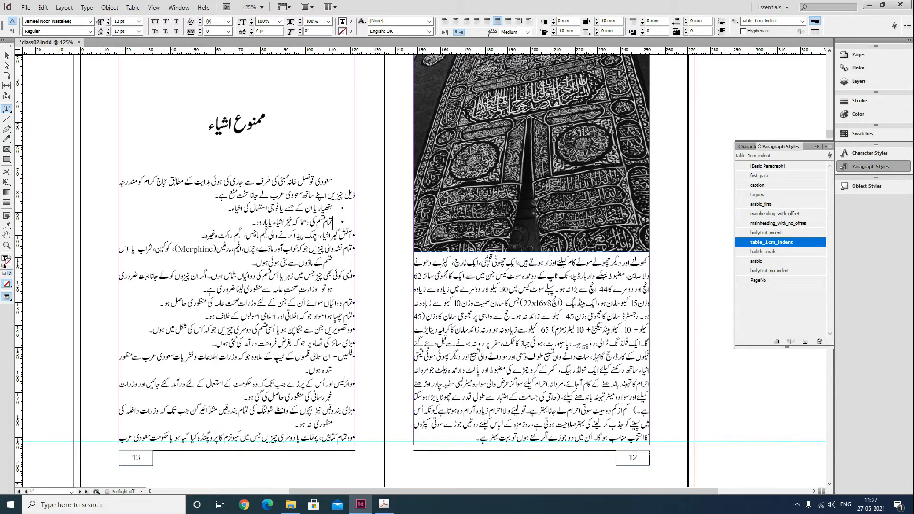
{"action": "key", "text": "Down"}
{"action": "key", "text": "Home"}
{"action": "key", "text": "Tab"}
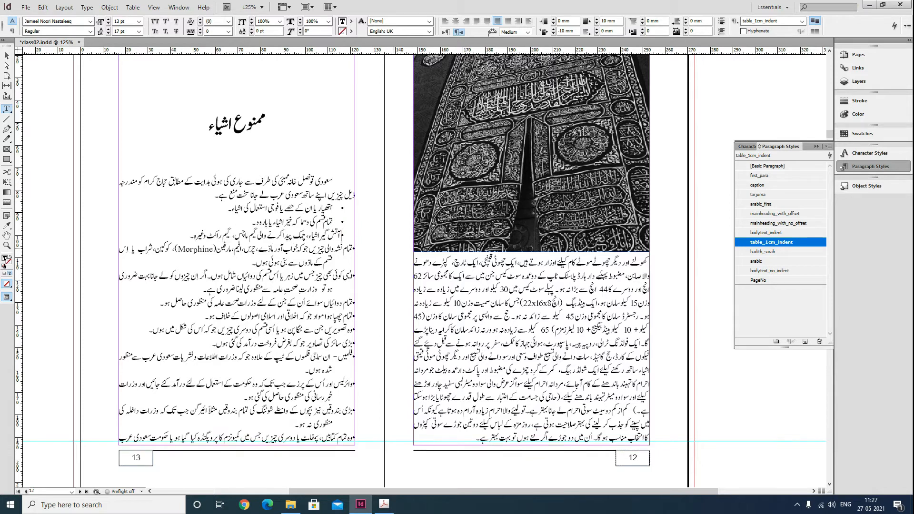
{"action": "key", "text": "Left"}
{"action": "key", "text": "Tab"}
{"action": "key", "text": "Home"}
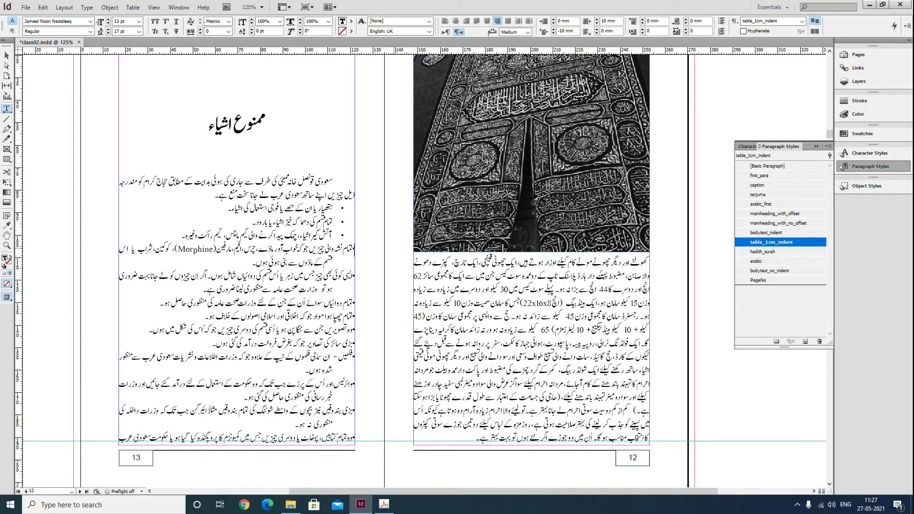
- Insert a tab before and after the bullets of the fourth and fifth list items on page 13
{"action": "key", "text": "Tab"}
{"action": "key", "text": "Left"}
{"action": "key", "text": "Tab"}
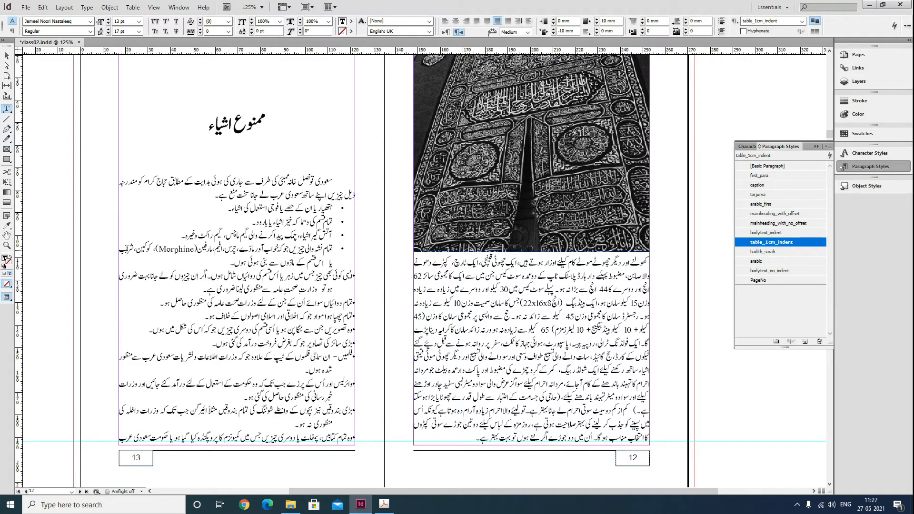
{"action": "left_click", "coordinate": [331, 262]}
{"action": "left_click_drag", "start_coordinate": [328, 265], "coordinate": [353, 260]}
{"action": "left_click", "coordinate": [345, 279]}
{"action": "key", "text": "Home"}
{"action": "key", "text": "Tab"}
{"action": "key", "text": "Left"}
{"action": "key", "text": "Tab"}
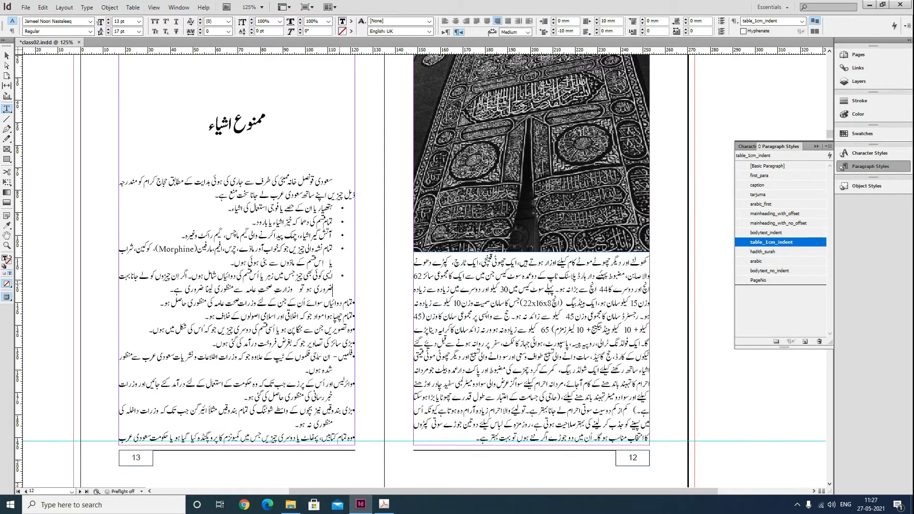
- Insert a tab before and after the bullets of the sixth and seventh list items on page 13
{"action": "key", "text": "Down"}
{"action": "key", "text": "Home"}
{"action": "key", "text": "Tab"}
{"action": "key", "text": "Left"}
{"action": "key", "text": "Tab"}
{"action": "key", "text": "Down"}
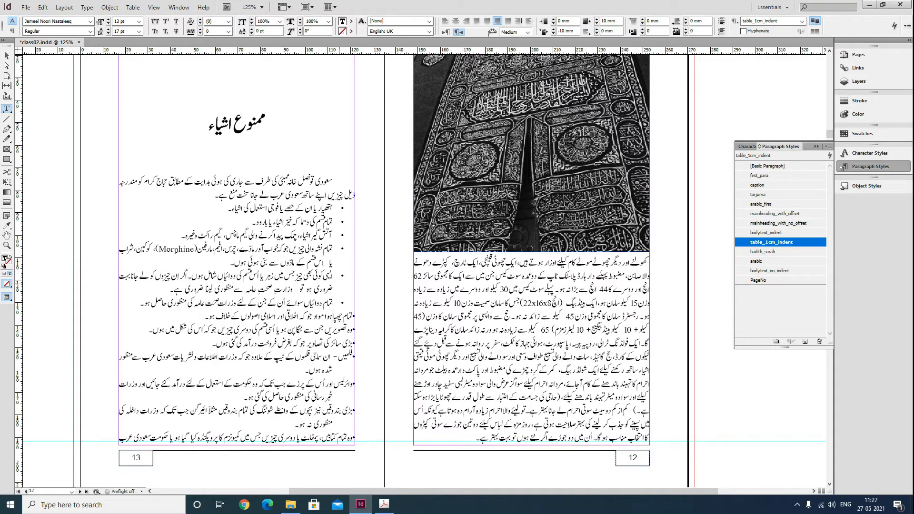
{"action": "key", "text": "Tab"}
{"action": "key", "text": "Left"}
{"action": "key", "text": "Tab"}
{"action": "key", "text": "Down"}
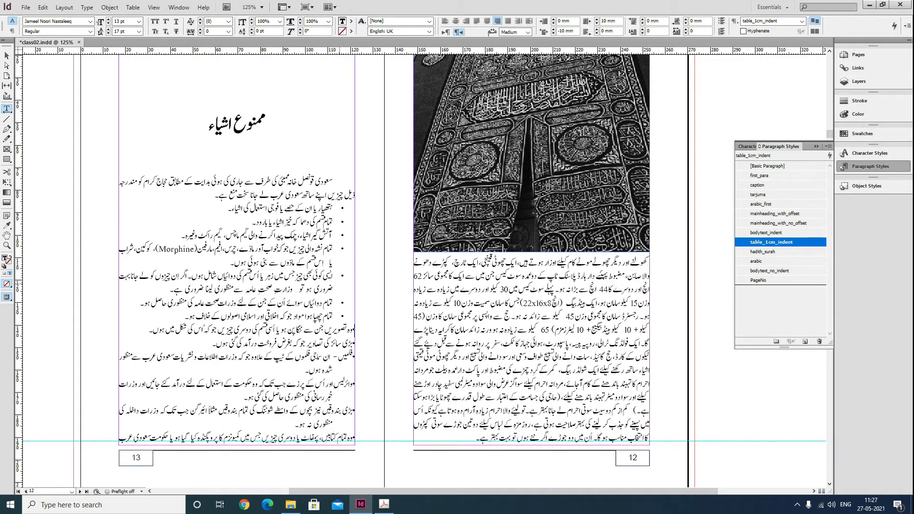
- Insert a tab before and after the bullets of the eighth and ninth list items on page 13
{"action": "key", "text": "Tab"}
{"action": "key", "text": "Left"}
{"action": "key", "text": "Tab"}
{"action": "key", "text": "Down"}
{"action": "key", "text": "Tab"}
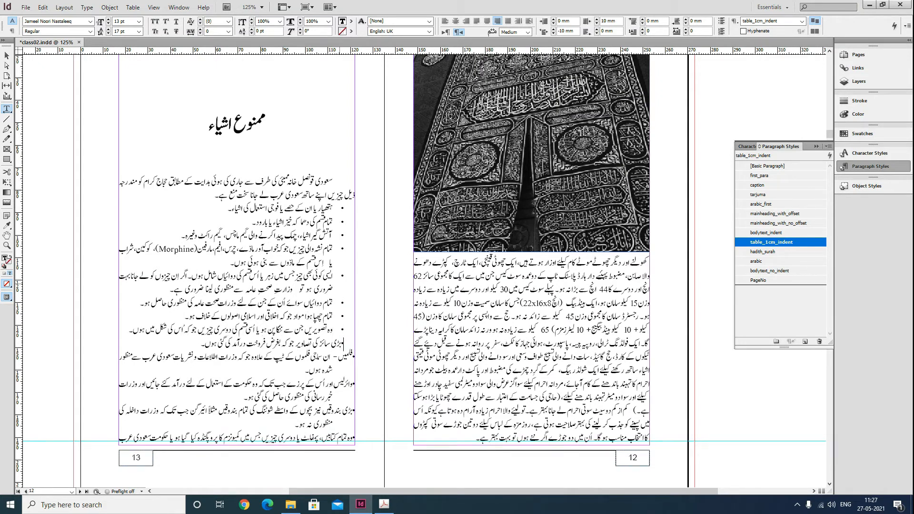
{"action": "key", "text": "Left"}
{"action": "key", "text": "Tab"}
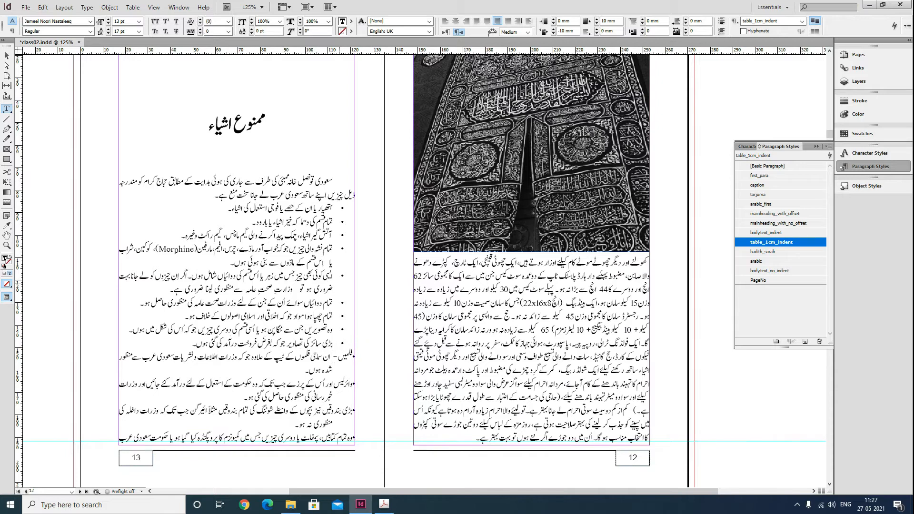
- Insert a tab before and after the bullets of the tenth and eleventh list items on page 13
{"action": "key", "text": "Tab"}
{"action": "key", "text": "Tab"}
{"action": "key", "text": "Down"}
{"action": "key", "text": "Down"}
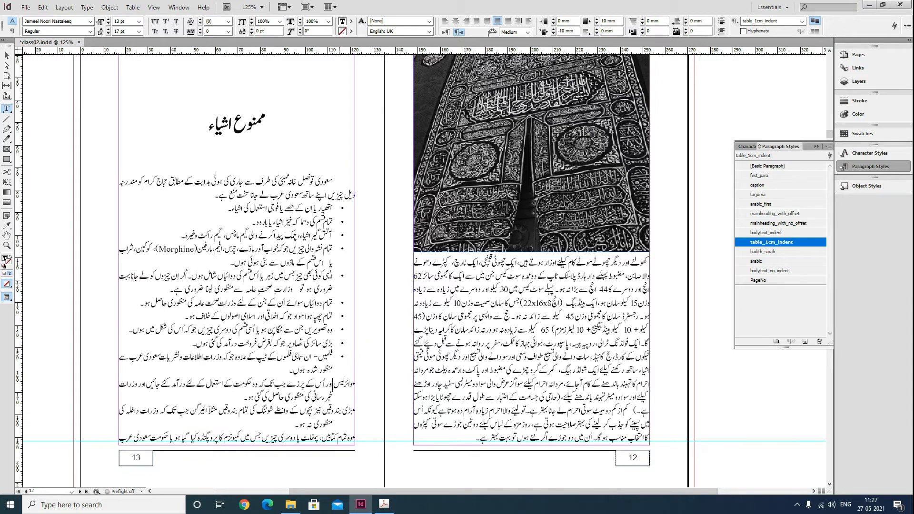
{"action": "key", "text": "Tab"}
{"action": "key", "text": "Tab"}
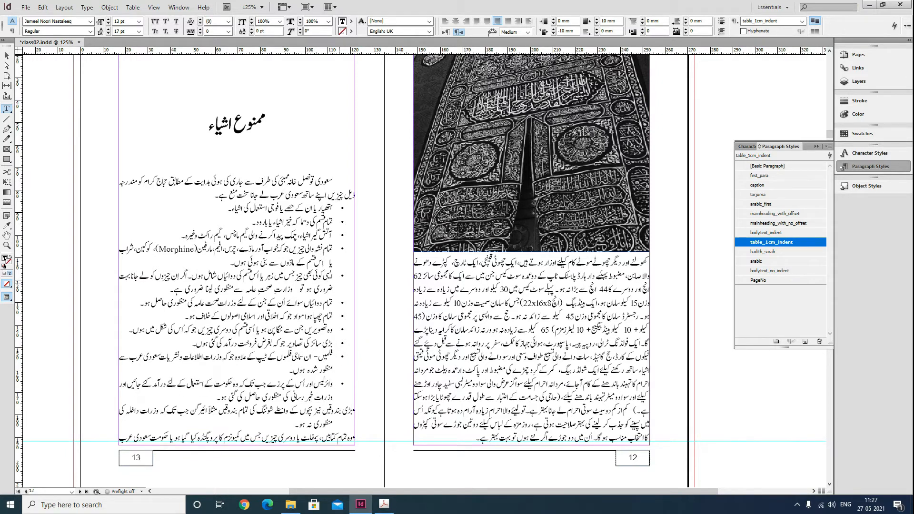
- Insert a tab before and after the bullets of the last two list items on page 13
{"action": "key", "text": "Tab"}
{"action": "key", "text": "Tab"}
{"action": "key", "text": "Down"}
{"action": "key", "text": "Down"}
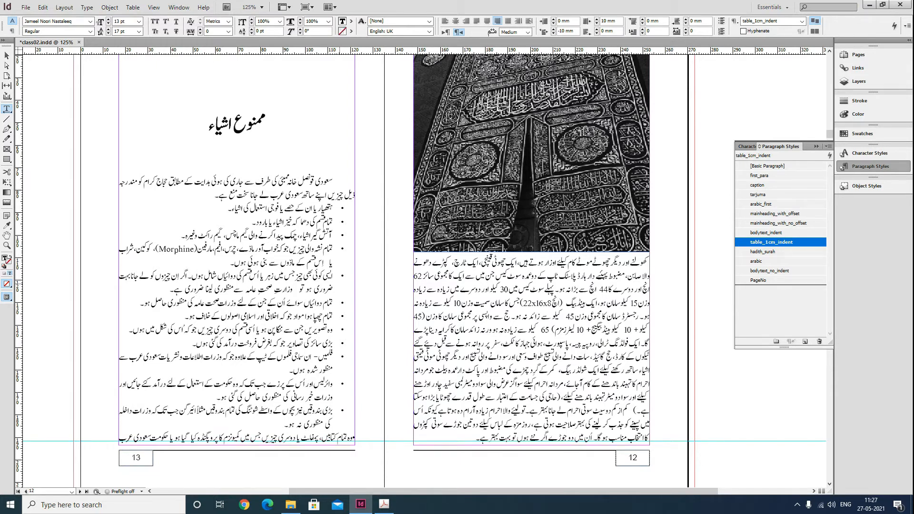
{"action": "key", "text": "Tab"}
{"action": "key", "text": "Tab"}
{"action": "key", "text": "Down"}
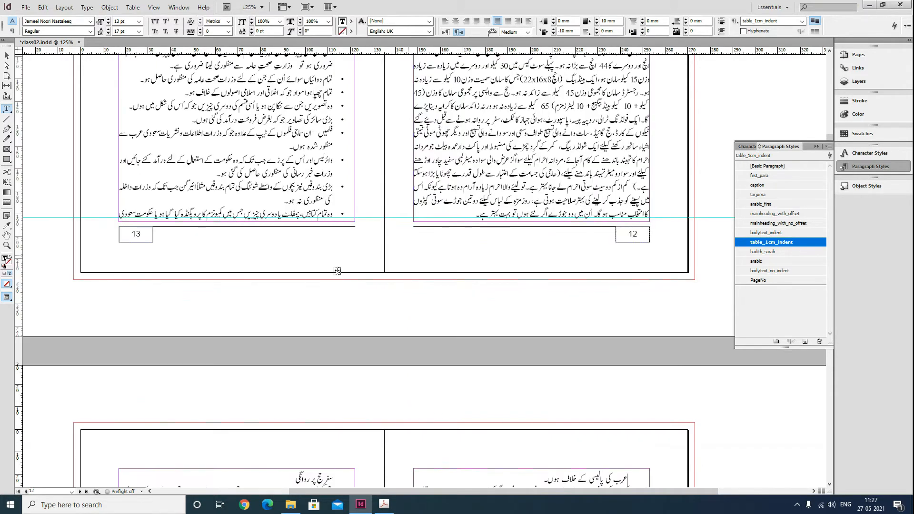
- Insert a tab before and after the bullets of the three list items at the start of page 14
{"action": "scroll", "coordinate": [516, 316], "scroll_direction": "down", "scroll_amount": 5}
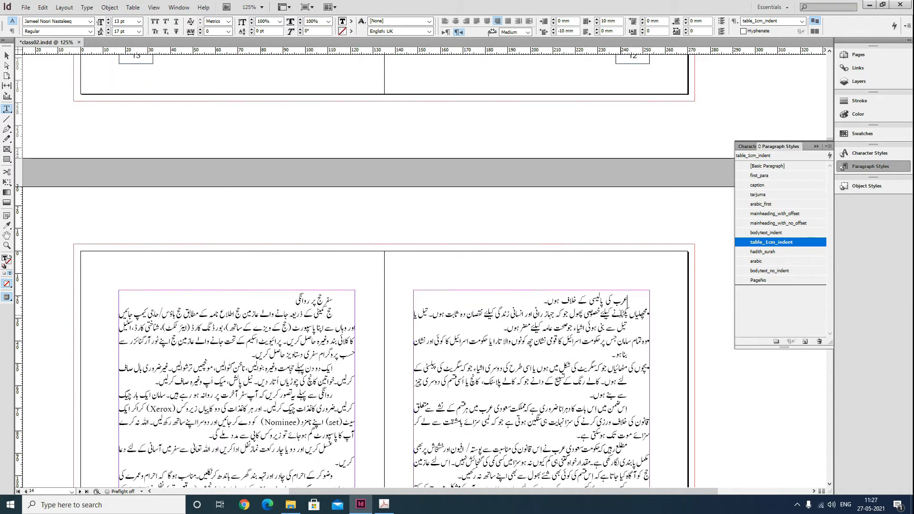
{"action": "left_click", "coordinate": [629, 314]}
{"action": "key", "text": "Tab"}
{"action": "key", "text": "Tab"}
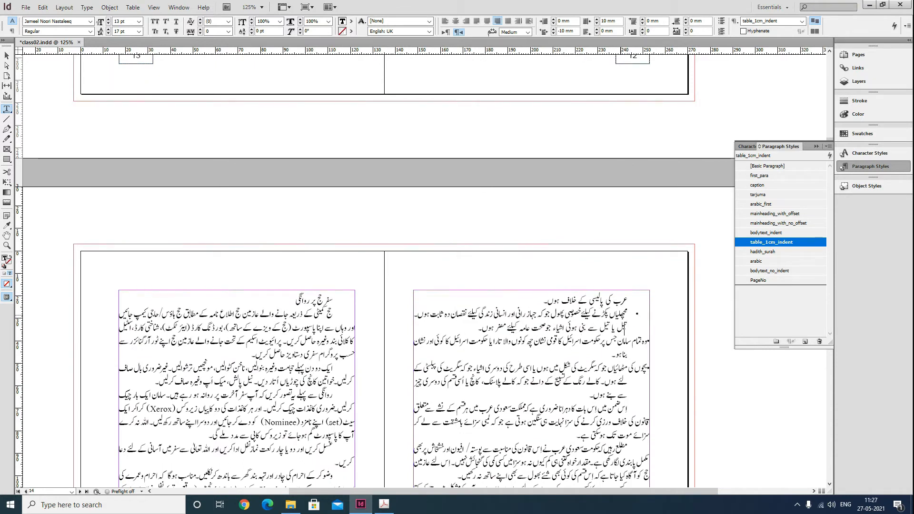
{"action": "key", "text": "Tab"}
{"action": "key", "text": "Tab"}
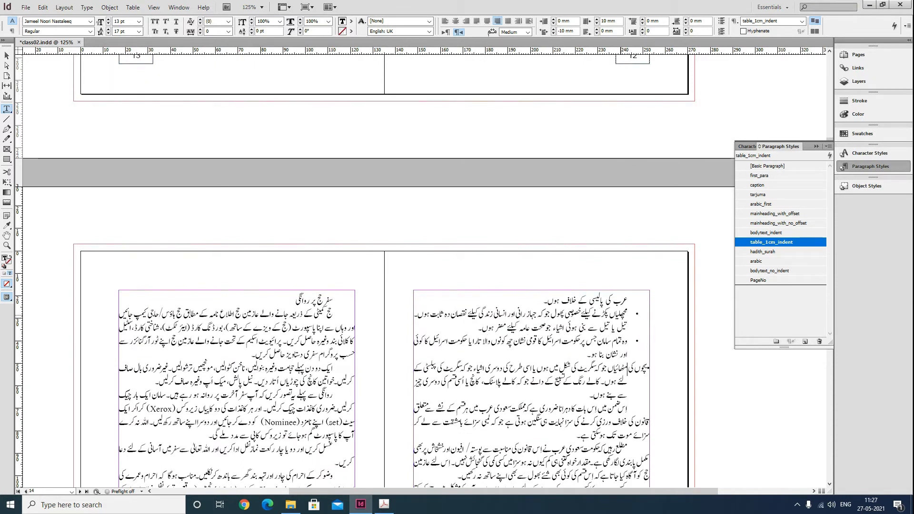
{"action": "key", "text": "Tab"}
{"action": "key", "text": "Tab"}
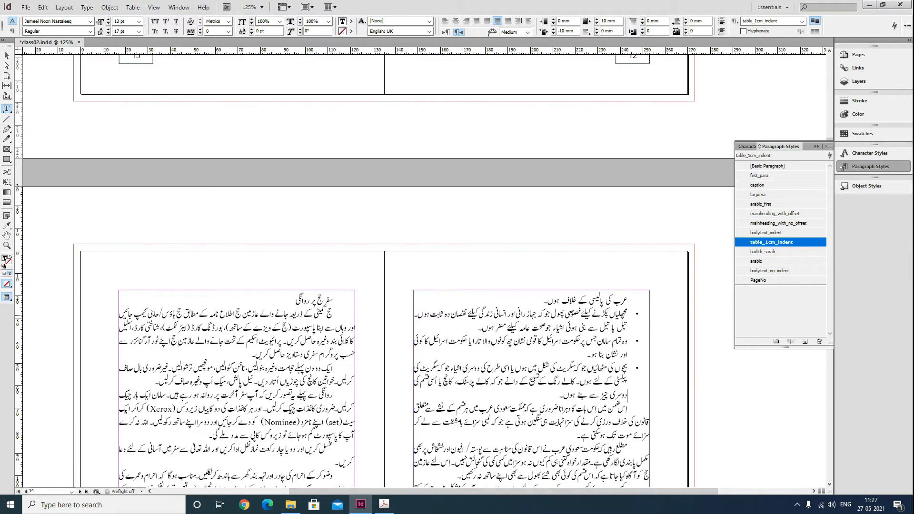
- Save the document once the bulleted list is fully tabbed
{"action": "key", "text": "ctrl+Down"}
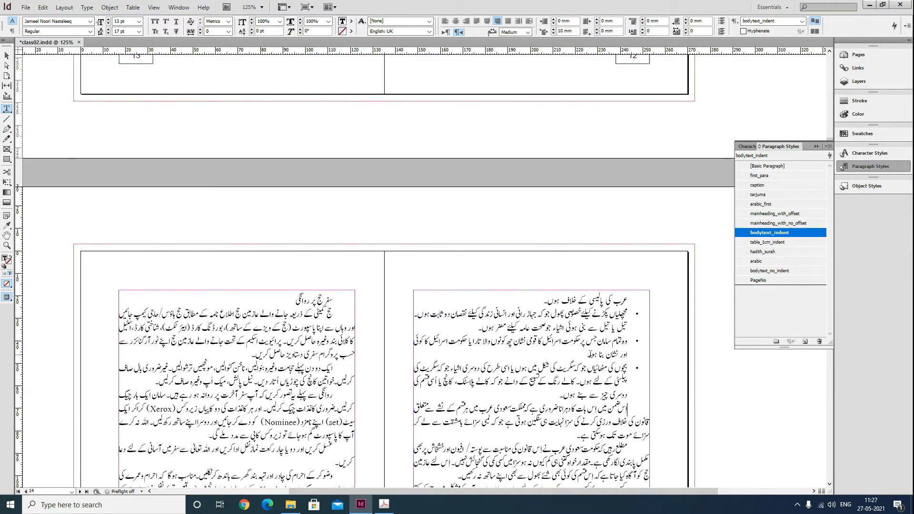
{"action": "scroll", "coordinate": [617, 346], "scroll_direction": "down", "scroll_amount": 2}
{"action": "scroll", "coordinate": [616, 346], "scroll_direction": "down", "scroll_amount": 3}
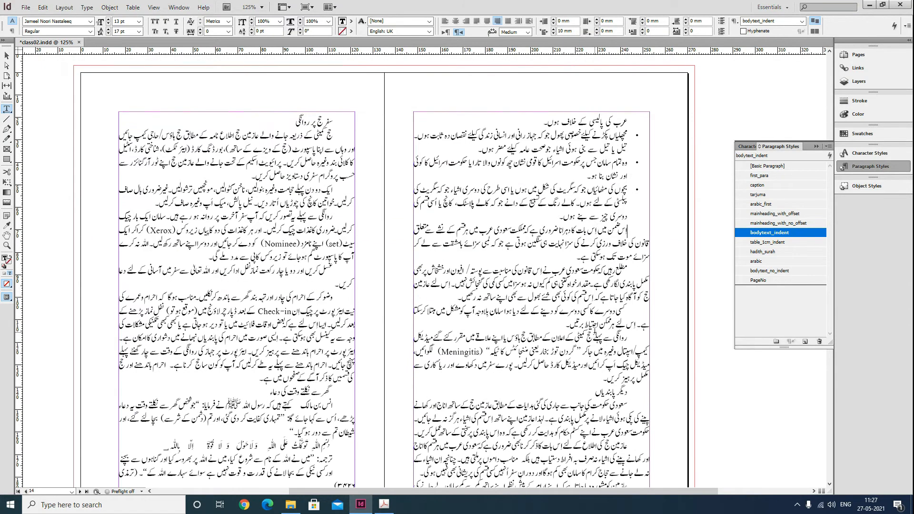
{"action": "scroll", "coordinate": [595, 332], "scroll_direction": "down", "scroll_amount": 2}
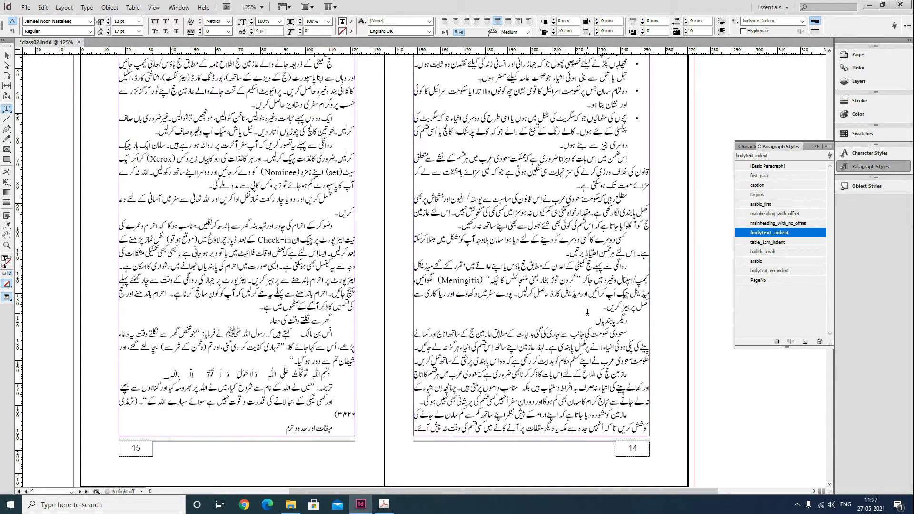
{"action": "key", "text": "ctrl+s"}
- Create a new paragraph style named SUBHEADING from the heading "دیگر پابندیاں" on page 14
{"action": "left_click_drag", "start_coordinate": [592, 322], "coordinate": [635, 322]}
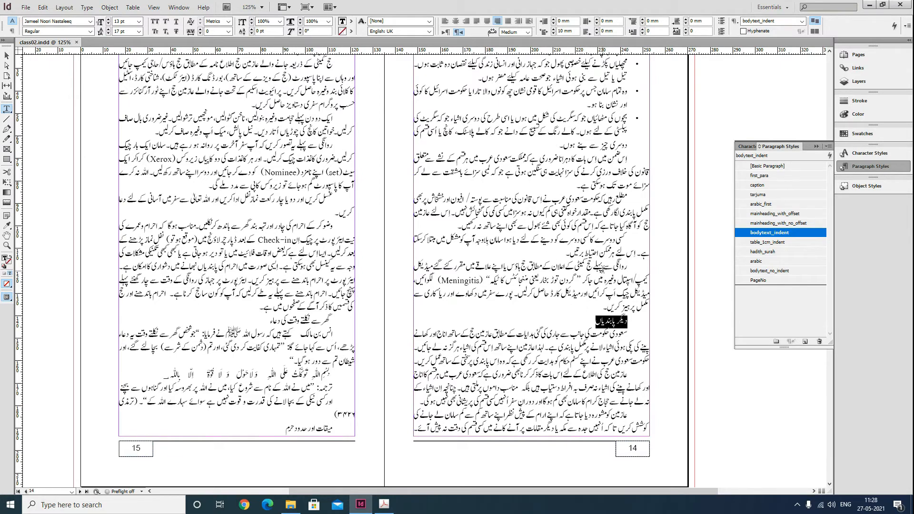
{"action": "scroll", "coordinate": [601, 268], "scroll_direction": "up", "scroll_amount": 1}
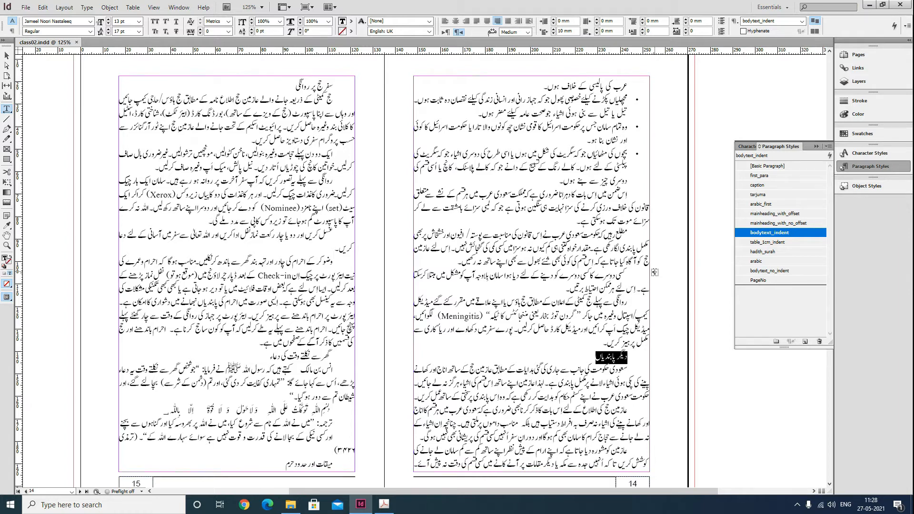
{"action": "left_click", "coordinate": [640, 357]}
{"action": "left_click", "coordinate": [789, 315]}
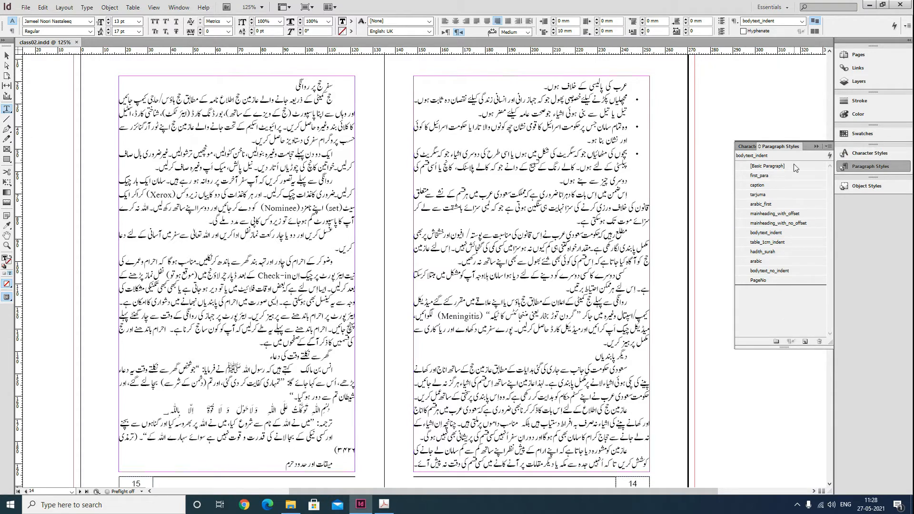
{"action": "left_click", "coordinate": [829, 148]}
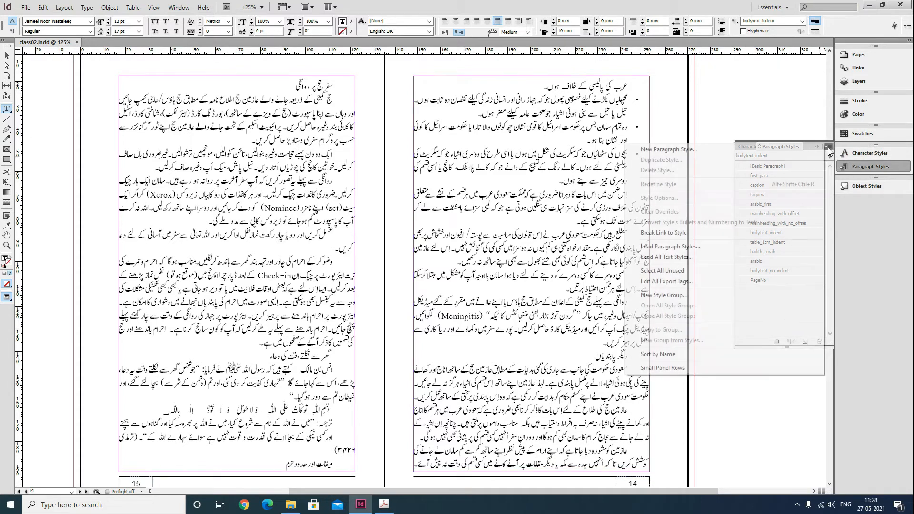
{"action": "left_click", "coordinate": [710, 152]}
{"action": "type", "text": "SUBHEADIN"}
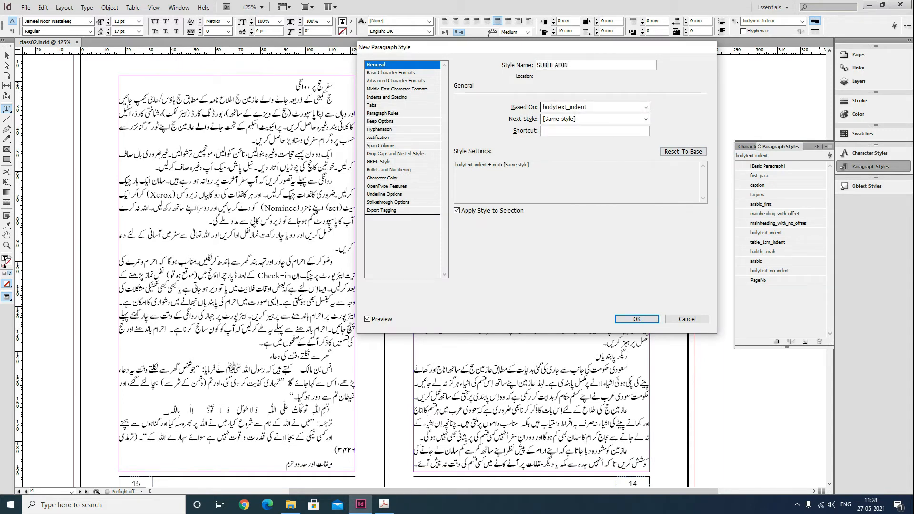
{"action": "type", "text": "G"}
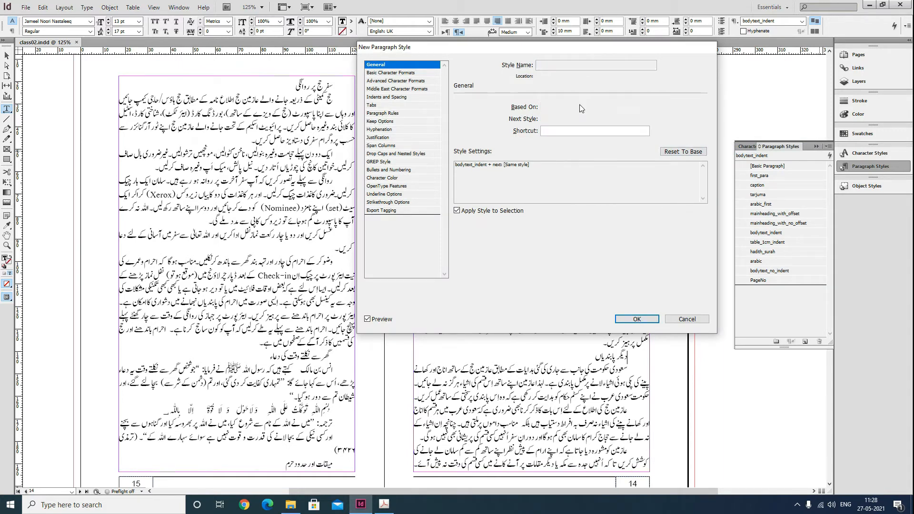
- Base the SUBHEADING style on [No Paragraph Style] and choose [No Paragraph Style] as its next style
{"action": "left_click", "coordinate": [576, 108]}
{"action": "left_click", "coordinate": [577, 117]}
{"action": "left_click", "coordinate": [575, 119]}
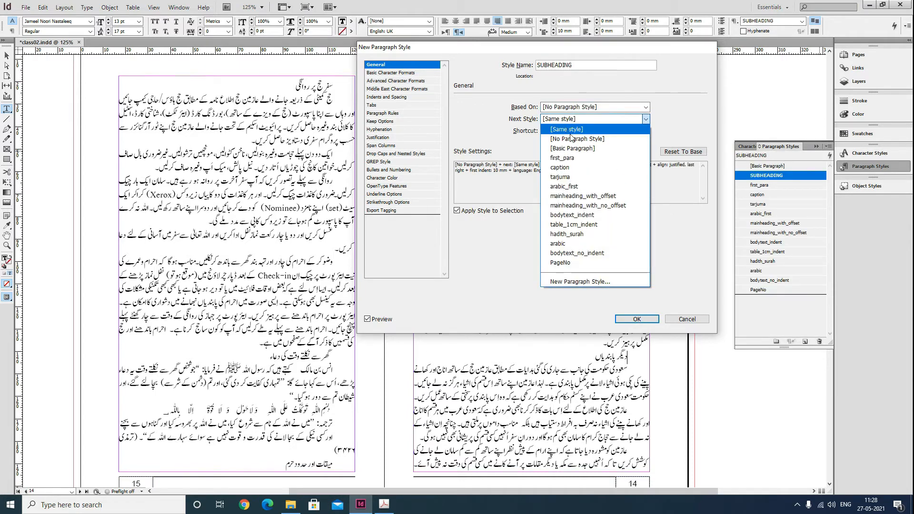
{"action": "left_click", "coordinate": [574, 139]}
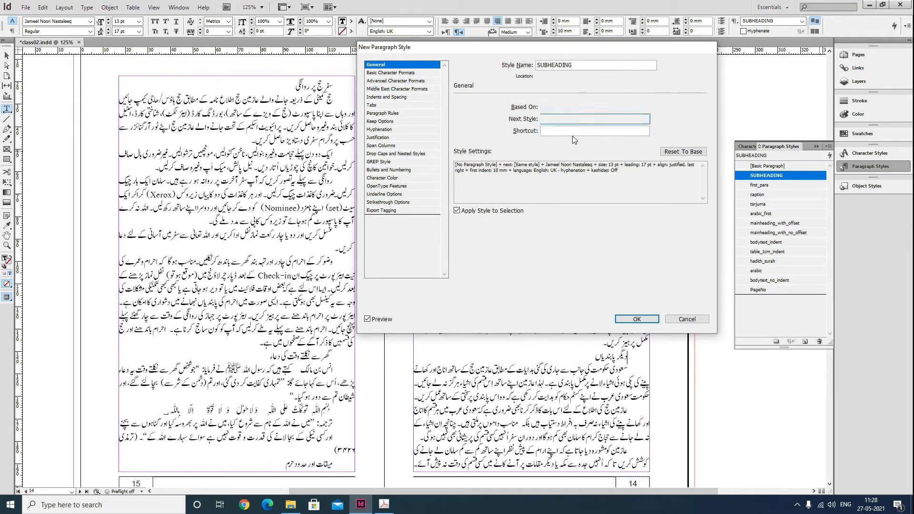
- Set the SUBHEADING style's font size to 18 pt and its leading to 34 pt
{"action": "left_click", "coordinate": [418, 73]}
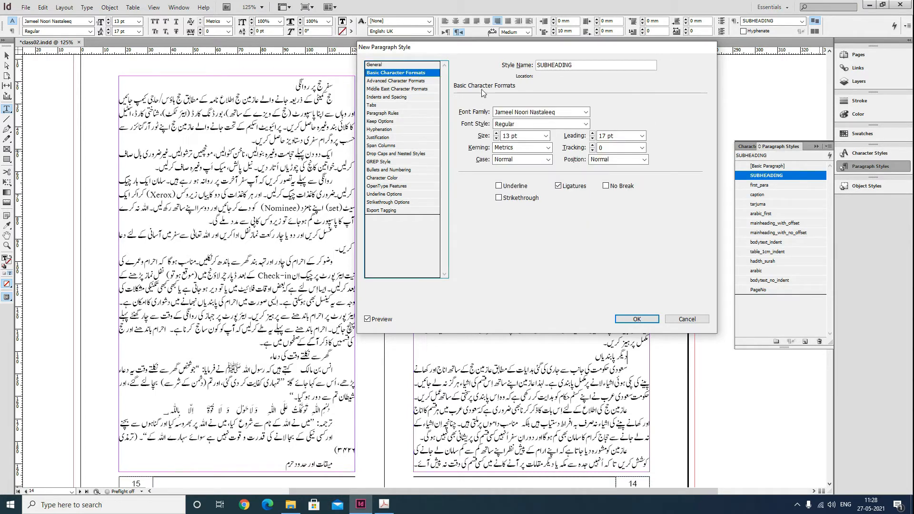
{"action": "triple_click", "coordinate": [526, 136]}
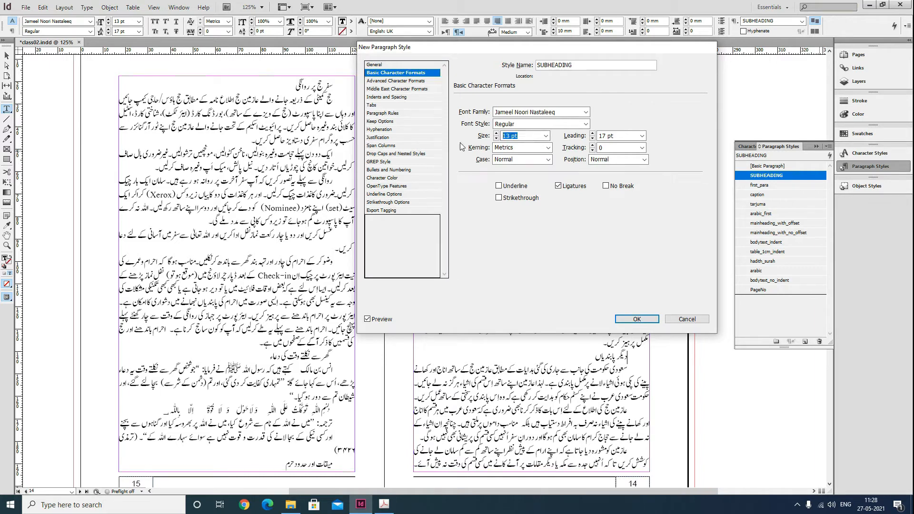
{"action": "type", "text": "18"}
{"action": "key", "text": "Tab"}
{"action": "type", "text": "34"}
{"action": "key", "text": "Tab"}
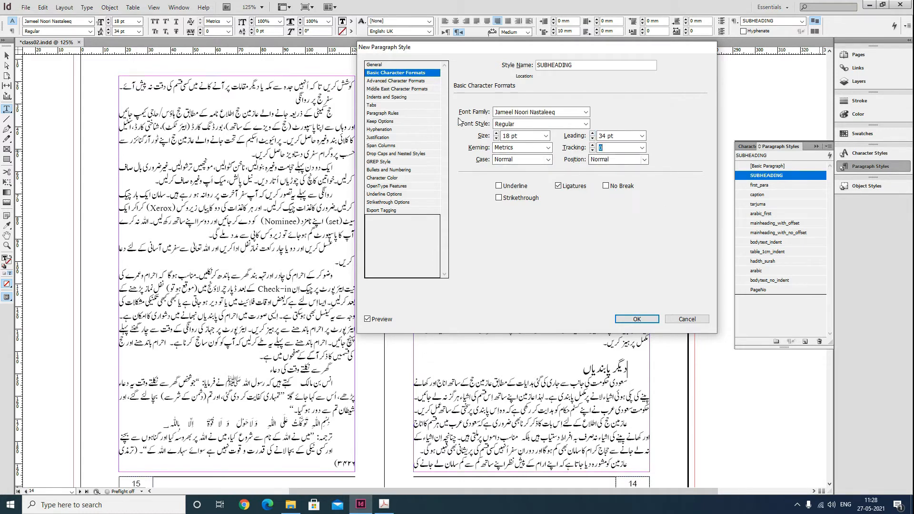
- Set the SUBHEADING style's first line indent to 0 mm and its alignment to Center, keeping the default tab, rule and keep settings
{"action": "left_click", "coordinate": [413, 82]}
{"action": "left_click", "coordinate": [417, 90]}
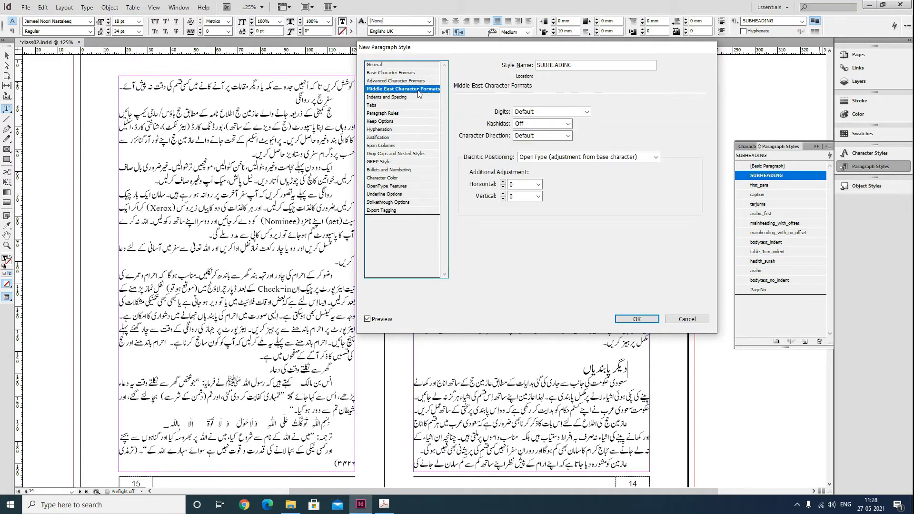
{"action": "left_click", "coordinate": [419, 97]}
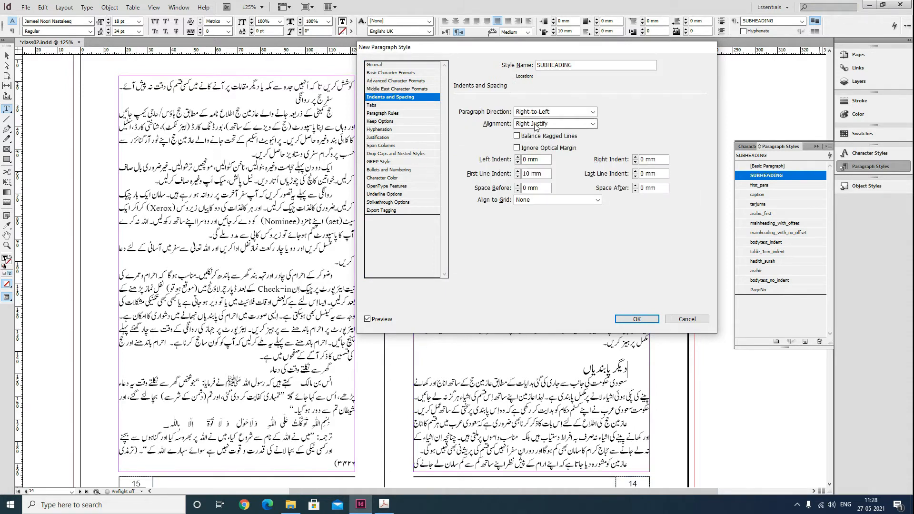
{"action": "left_click_drag", "start_coordinate": [545, 174], "coordinate": [493, 176]}
{"action": "type", "text": "0"}
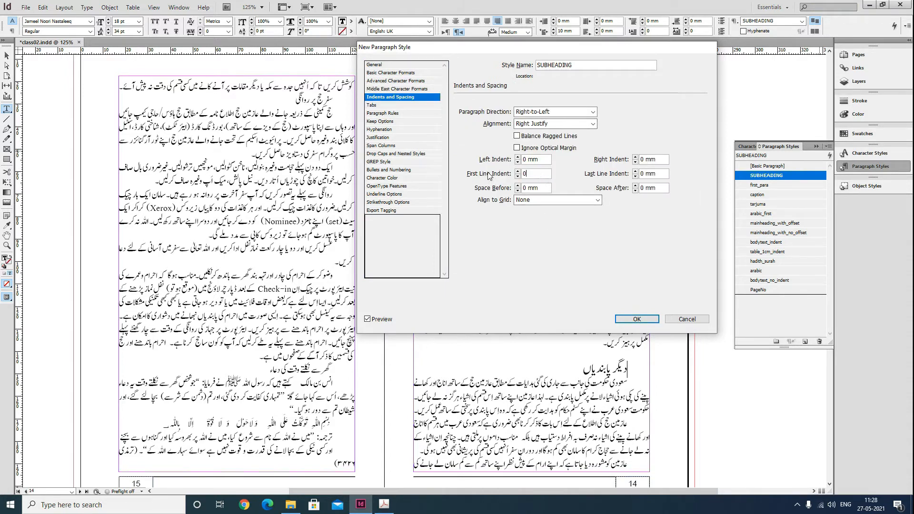
{"action": "left_click", "coordinate": [566, 123]}
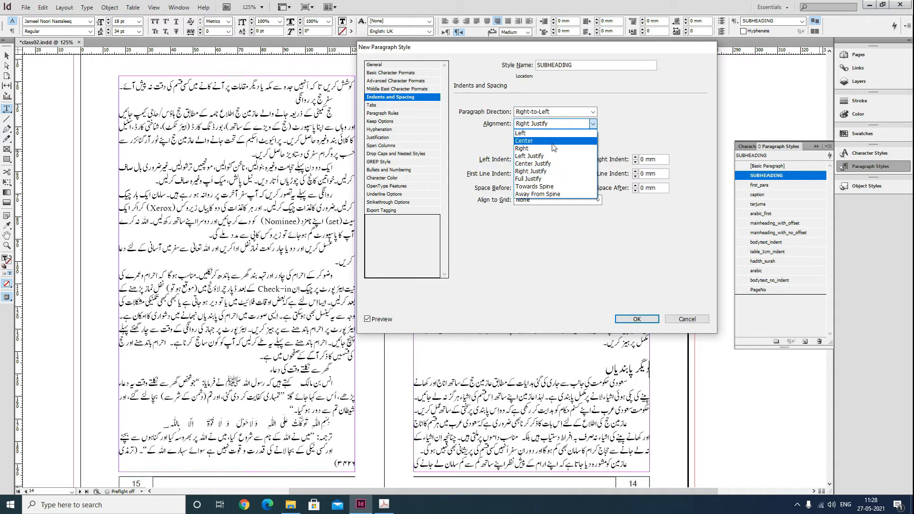
{"action": "left_click", "coordinate": [550, 140]}
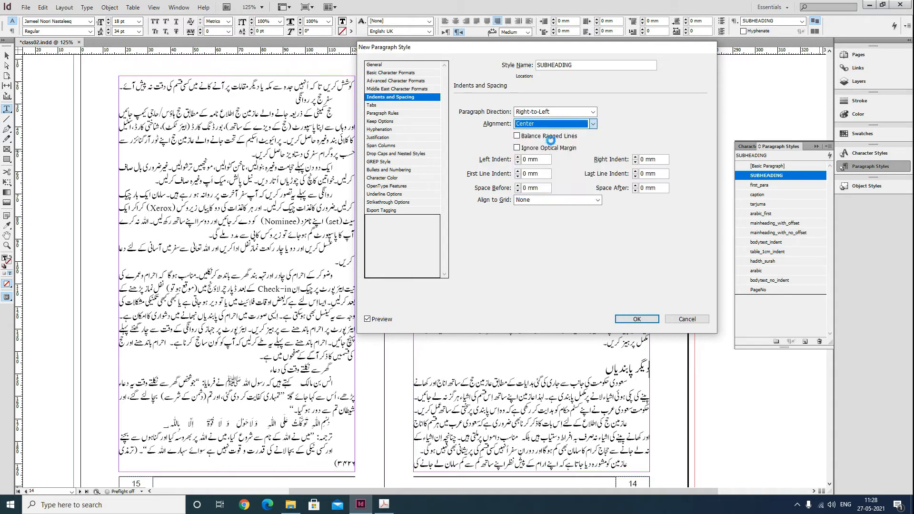
{"action": "left_click", "coordinate": [408, 107]}
{"action": "left_click", "coordinate": [410, 115]}
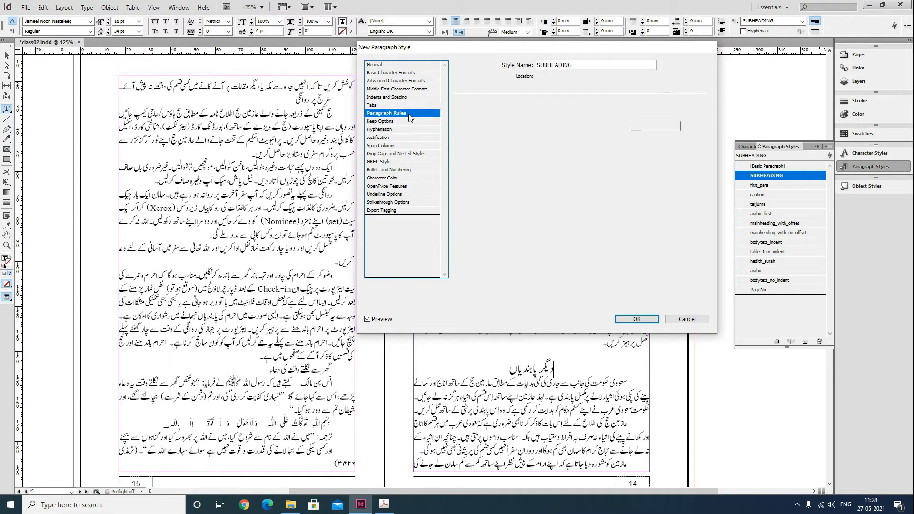
{"action": "left_click", "coordinate": [407, 122]}
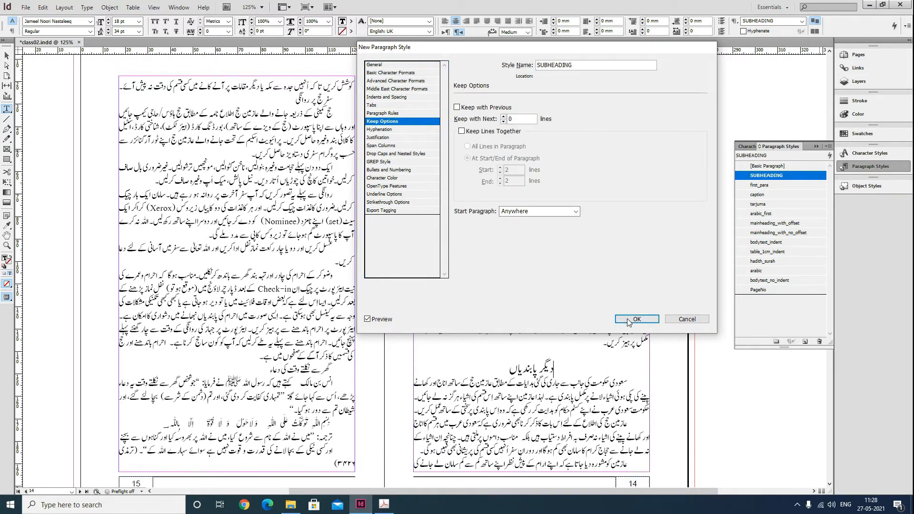
- Finish creating the SUBHEADING style and check the heading "دیگر پابندیاں" on page 14 against the surrounding text
{"action": "left_click", "coordinate": [631, 319]}
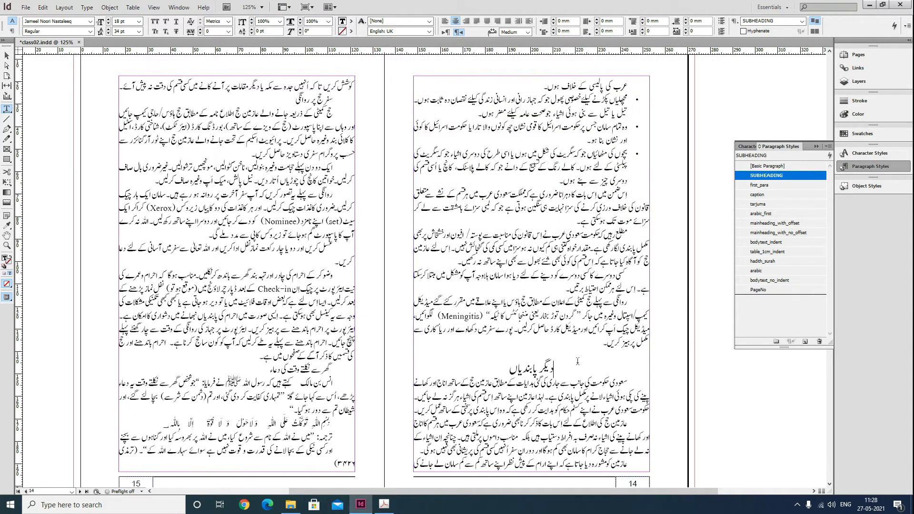
{"action": "scroll", "coordinate": [578, 361], "scroll_direction": "down", "scroll_amount": 3}
{"action": "left_click_drag", "start_coordinate": [572, 305], "coordinate": [507, 301]}
{"action": "scroll", "coordinate": [452, 387], "scroll_direction": "up", "scroll_amount": 4}
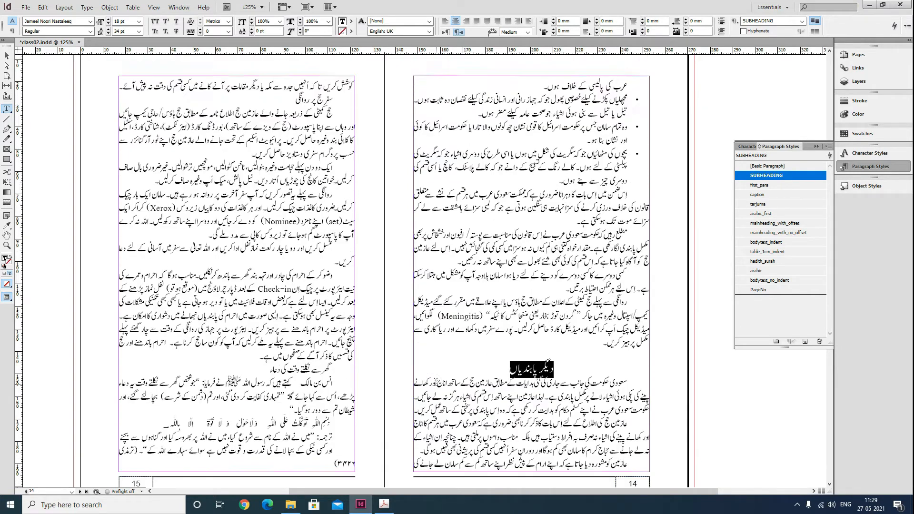
{"action": "left_click", "coordinate": [495, 348]}
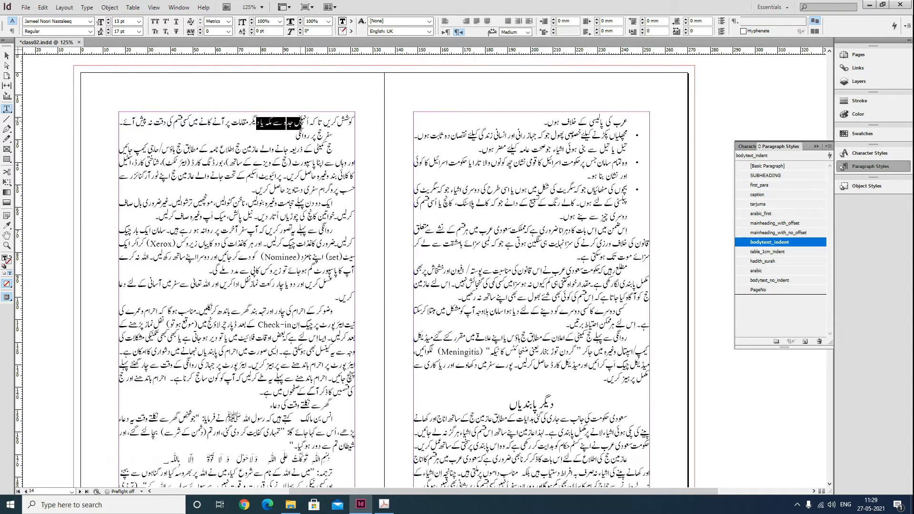
{"action": "scroll", "coordinate": [495, 348], "scroll_direction": "down", "scroll_amount": 4}
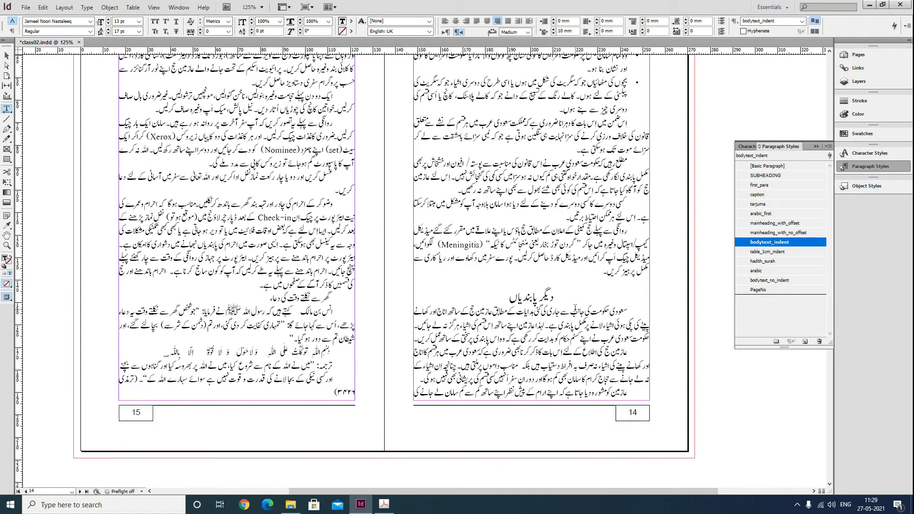
- Duplicate the SUBHEADING paragraph style with no text selected and name the copy subheading_single
{"action": "left_click", "coordinate": [7, 55]}
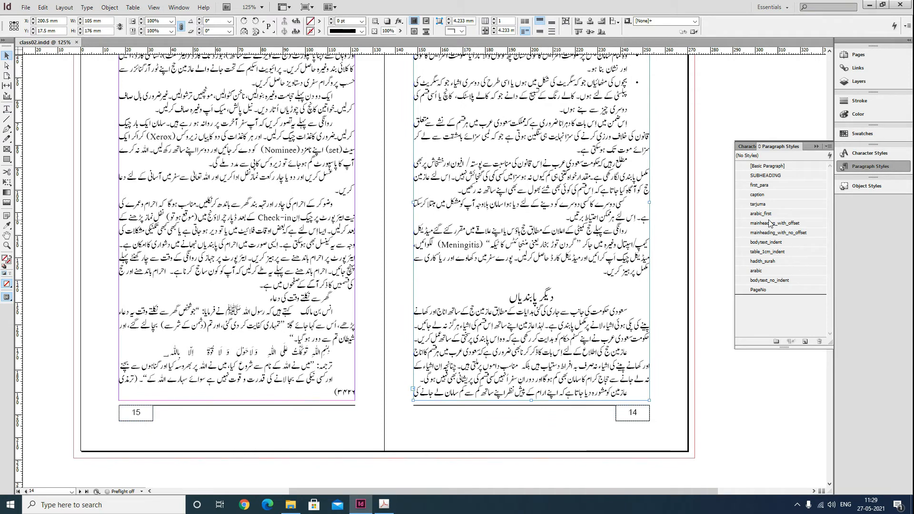
{"action": "right_click", "coordinate": [780, 179]}
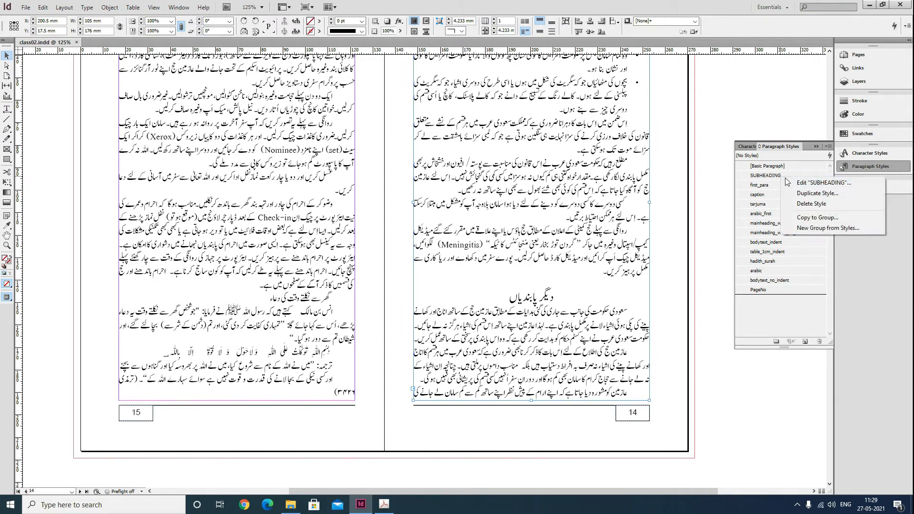
{"action": "left_click", "coordinate": [813, 195]}
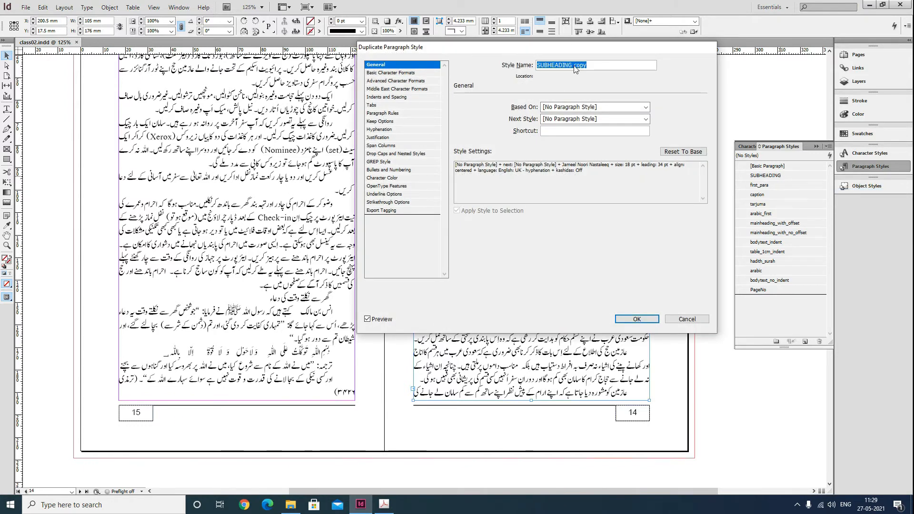
{"action": "type", "text": "SUBHEADIN"}
{"action": "key", "text": "BackSpace"}
{"action": "key", "text": "BackSpace"}
{"action": "key", "text": "BackSpace"}
{"action": "key", "text": "BackSpace"}
{"action": "key", "text": "BackSpace"}
{"action": "key", "text": "BackSpace"}
{"action": "key", "text": "BackSpace"}
{"action": "key", "text": "BackSpace"}
{"action": "key", "text": "BackSpace"}
{"action": "type", "text": "s"}
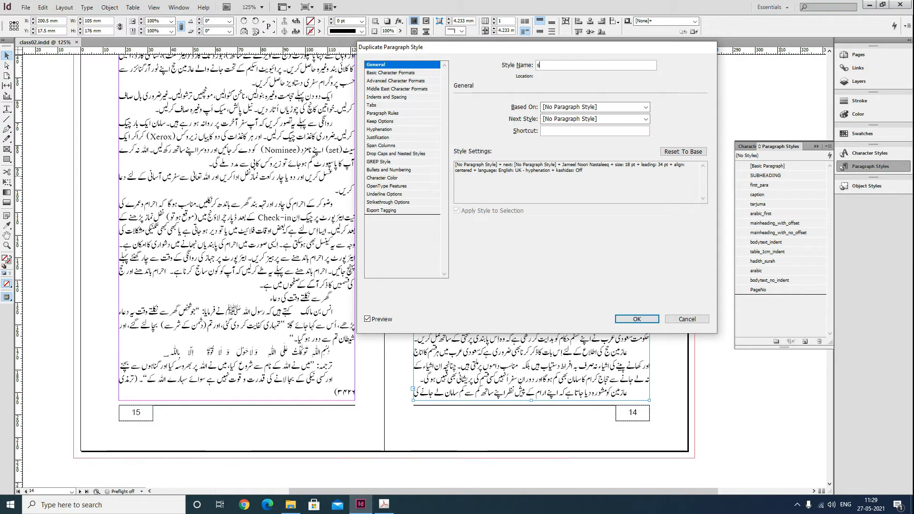
{"action": "type", "text": "ubheading_single"}
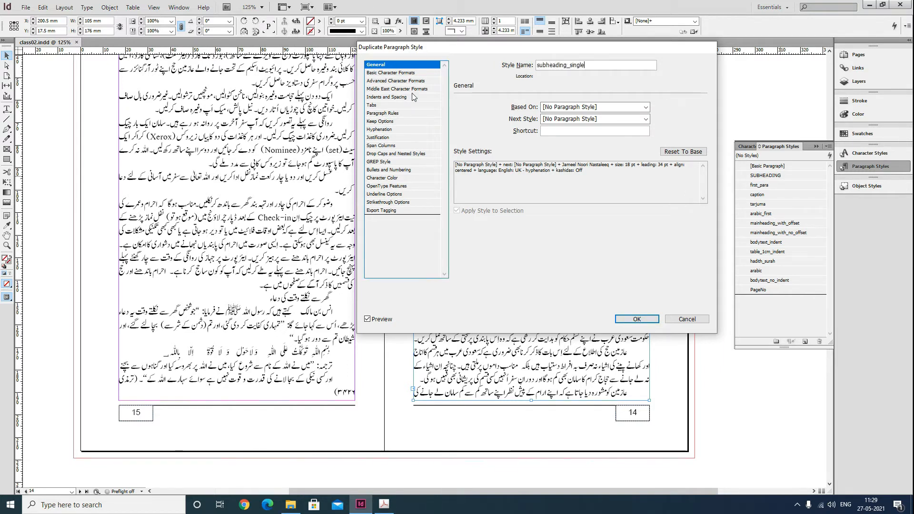
- Set the subheading_single style's leading to 17 pt and save the duplicated style
{"action": "left_click", "coordinate": [417, 73]}
{"action": "triple_click", "coordinate": [618, 137]}
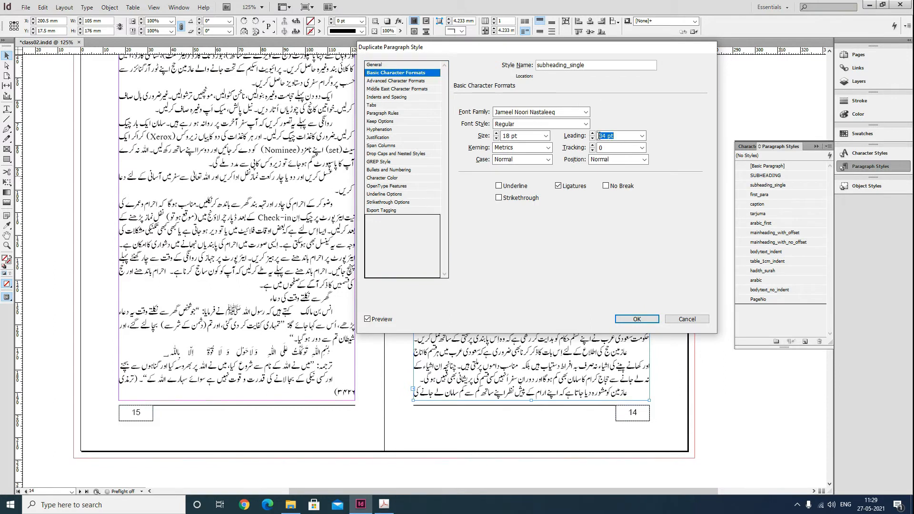
{"action": "type", "text": "17pt"}
{"action": "key", "text": "Tab"}
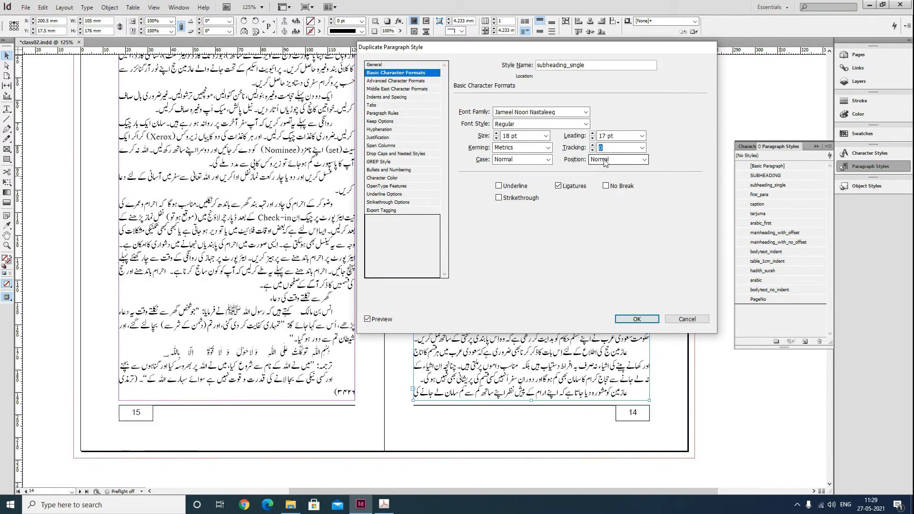
{"action": "left_click", "coordinate": [637, 319]}
- Apply the subheading_single style to the heading "دیگر پابندیاں" on page 14 and save the document
{"action": "left_click", "coordinate": [7, 109]}
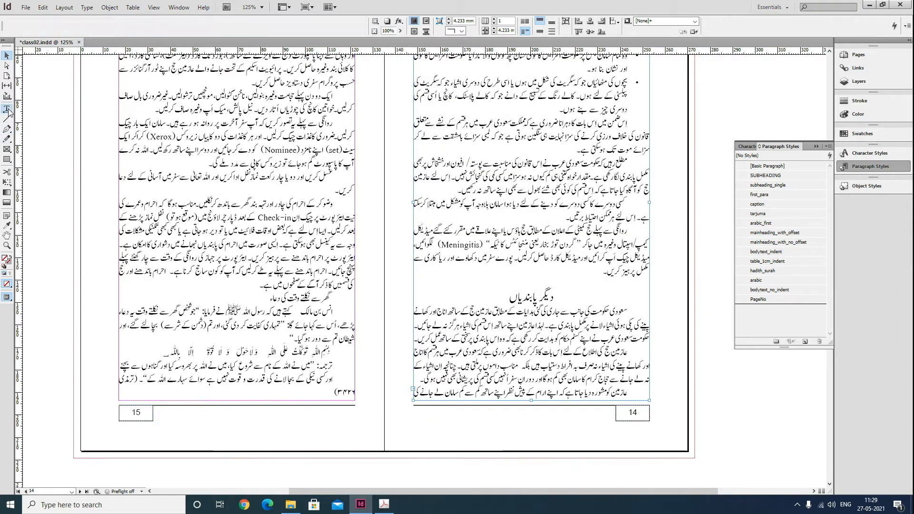
{"action": "left_click", "coordinate": [530, 297]}
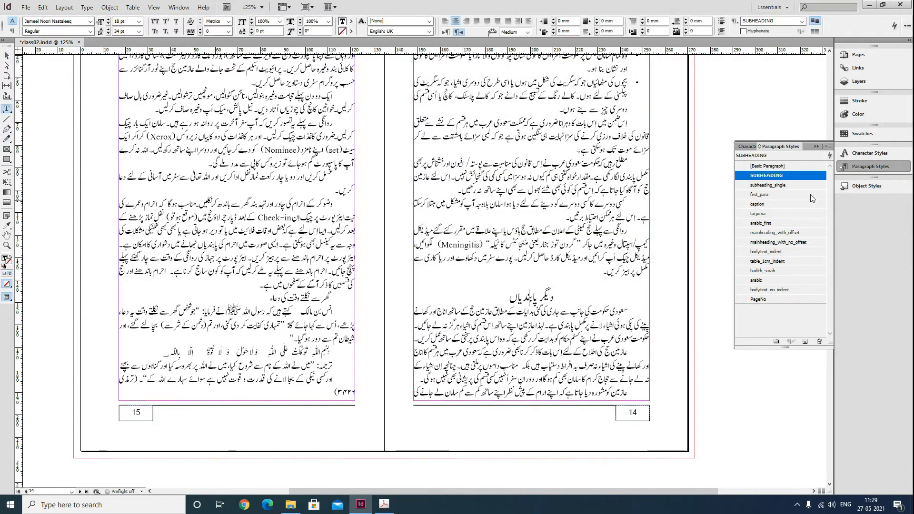
{"action": "left_click", "coordinate": [790, 186]}
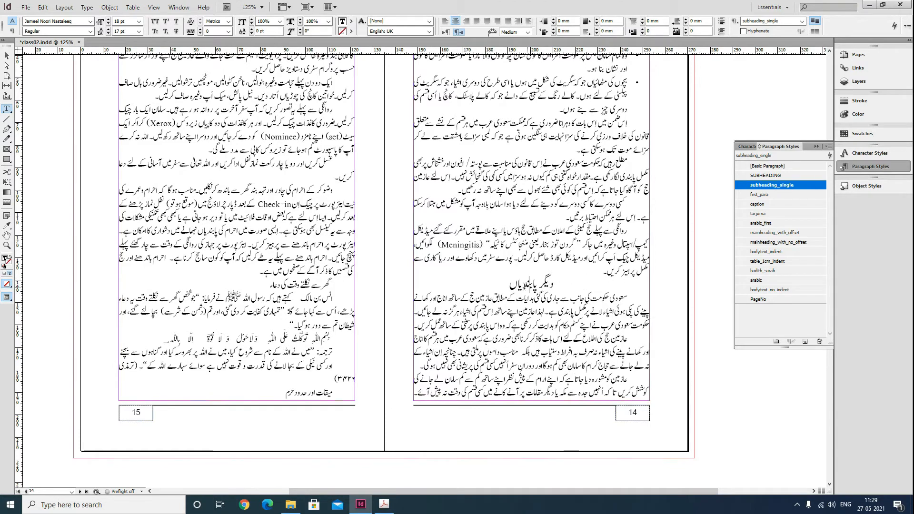
{"action": "scroll", "coordinate": [399, 297], "scroll_direction": "up", "scroll_amount": 3}
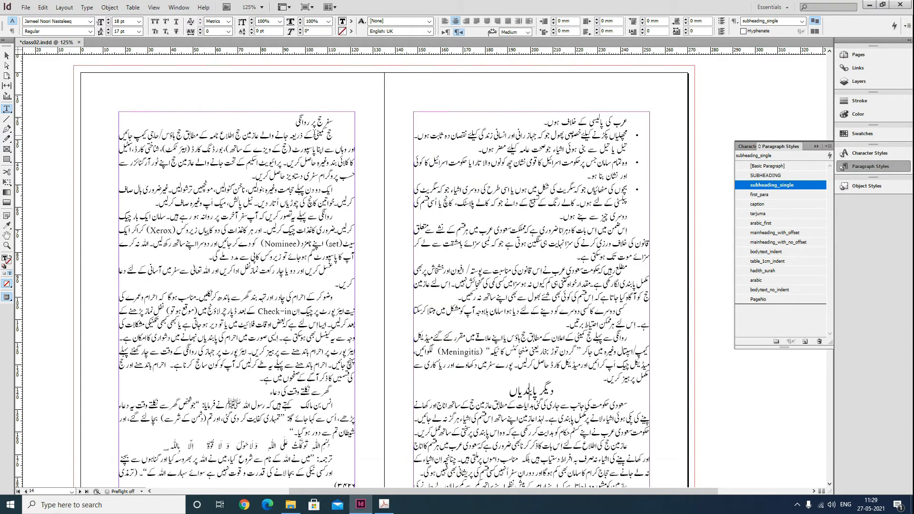
{"action": "scroll", "coordinate": [523, 373], "scroll_direction": "down", "scroll_amount": 3}
{"action": "left_click_drag", "start_coordinate": [510, 394], "coordinate": [557, 393]}
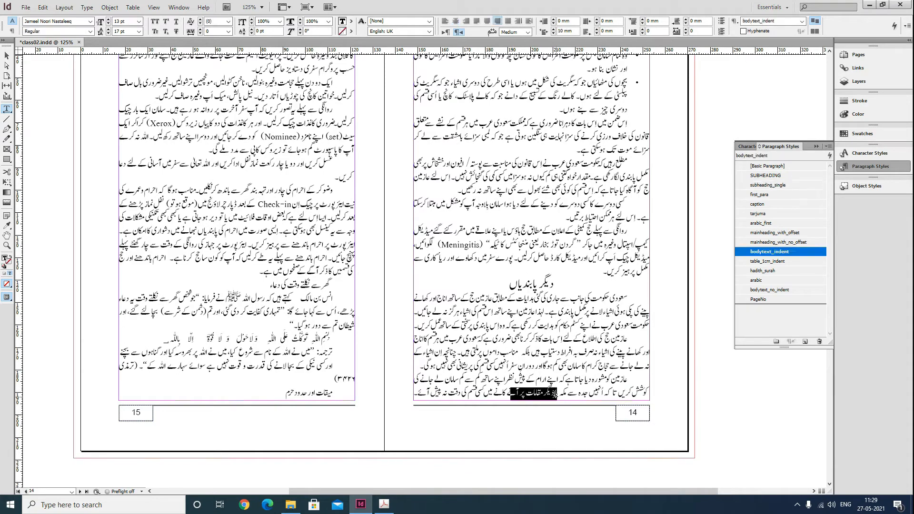
{"action": "scroll", "coordinate": [397, 318], "scroll_direction": "up", "scroll_amount": 4}
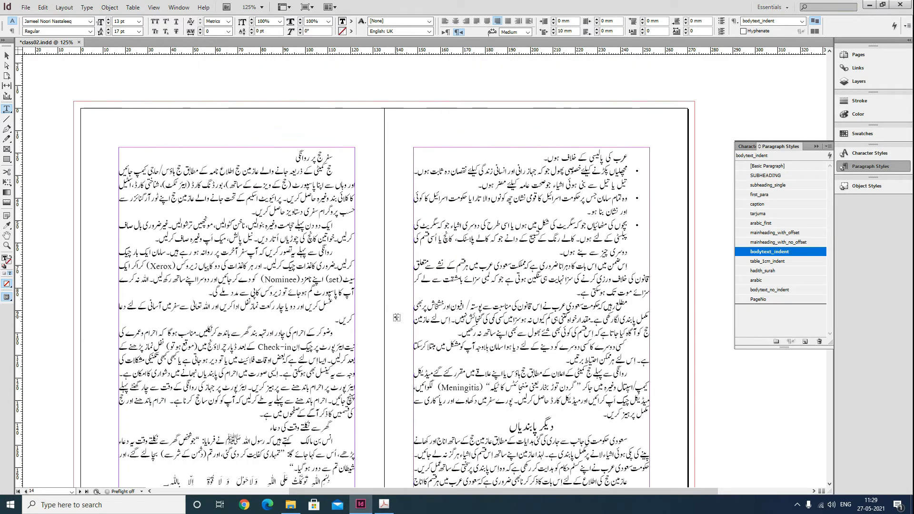
{"action": "key", "text": "ctrl+s"}
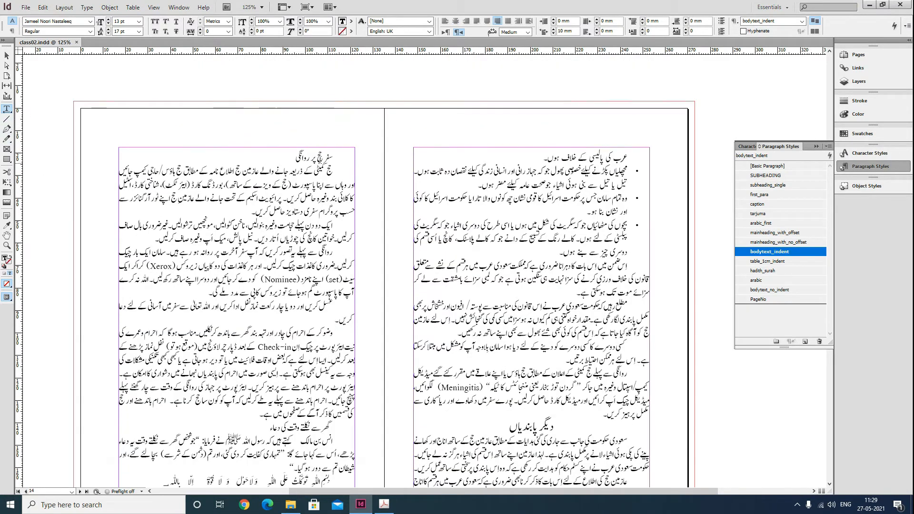
- Apply mainheading_with_offset to the heading "سفر حج پر روانگی" on page 15 and first_para to the paragraph below it, saving the document
{"action": "left_click", "coordinate": [786, 233]}
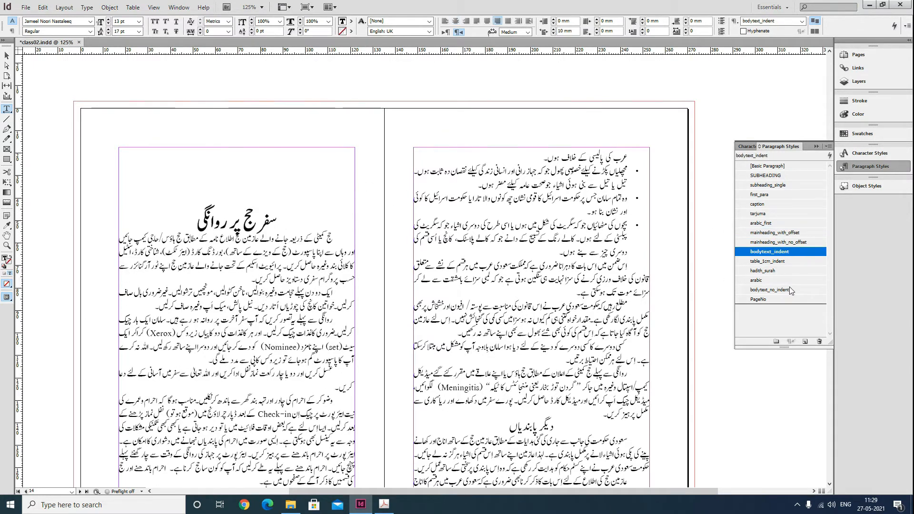
{"action": "left_click", "coordinate": [767, 196]}
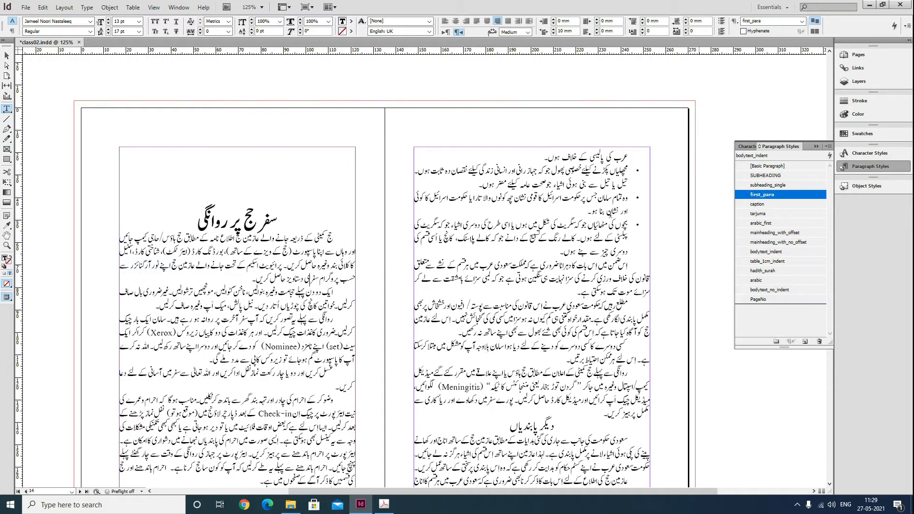
{"action": "scroll", "coordinate": [329, 280], "scroll_direction": "down", "scroll_amount": 3}
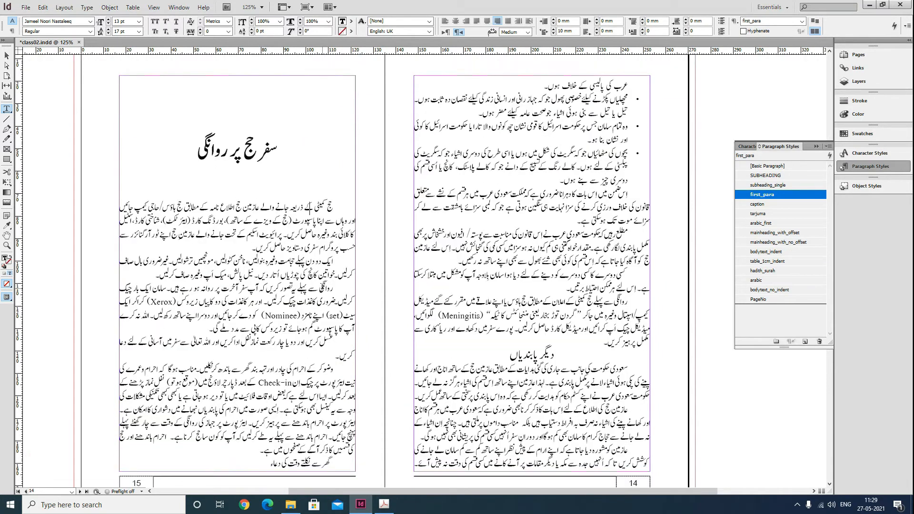
{"action": "scroll", "coordinate": [317, 302], "scroll_direction": "down", "scroll_amount": 5}
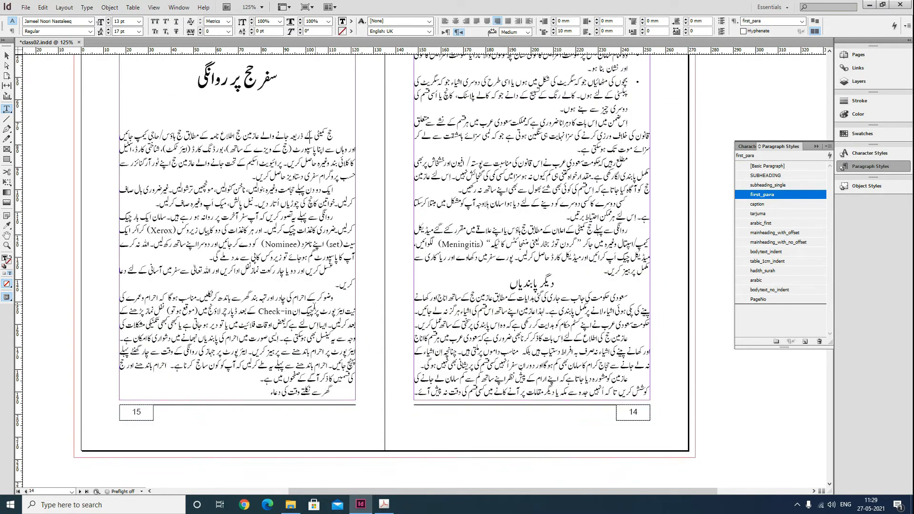
{"action": "key", "text": "ctrl+s"}
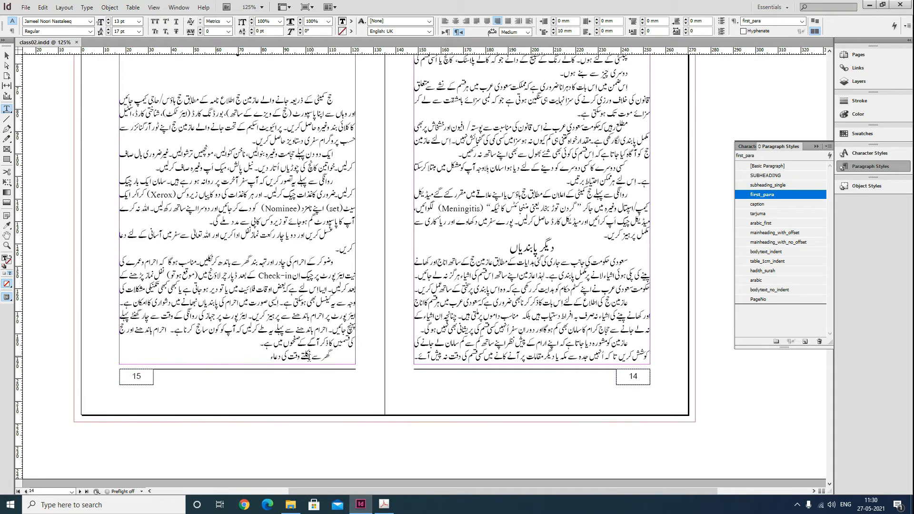
- Push the line "گھر سے نکلتے وقت کی دعاء" from the end of page 15 to the start of page 16 and apply the SUBHEADING style
{"action": "left_click_drag", "start_coordinate": [266, 358], "coordinate": [332, 356]}
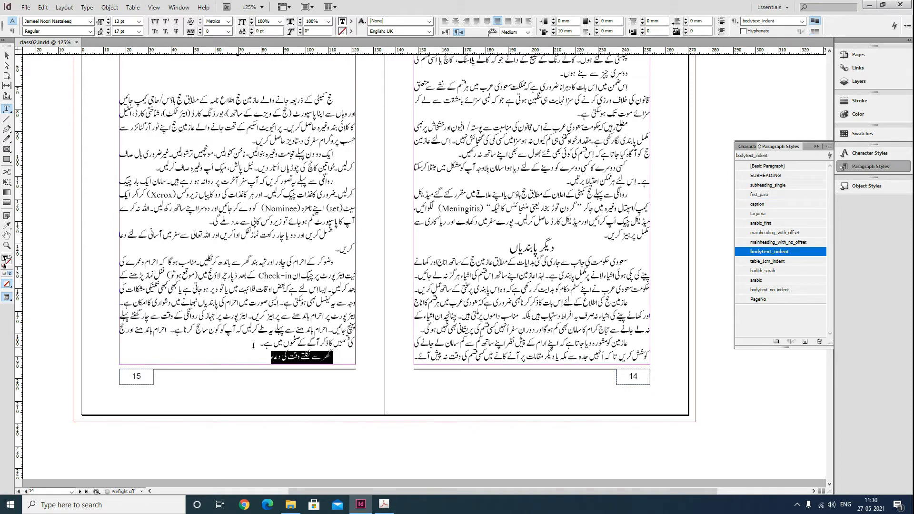
{"action": "scroll", "coordinate": [333, 336], "scroll_direction": "up", "scroll_amount": 3}
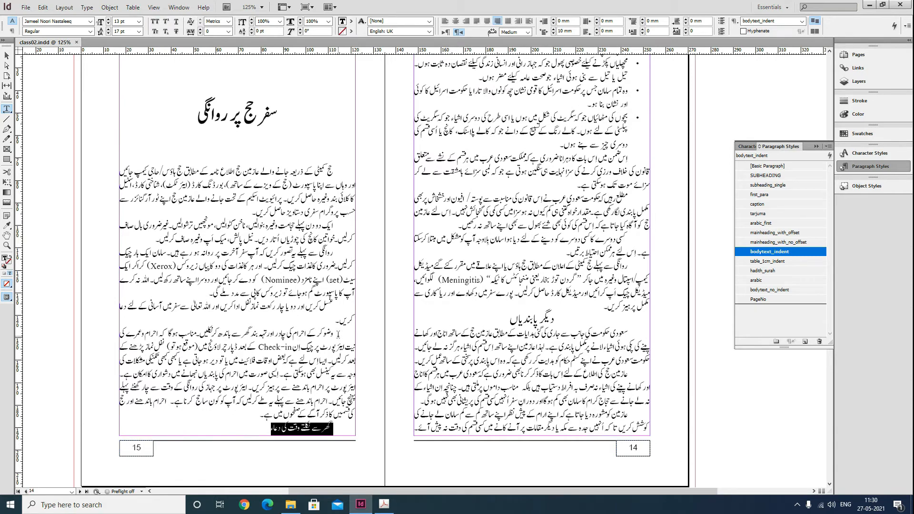
{"action": "scroll", "coordinate": [338, 334], "scroll_direction": "down", "scroll_amount": 2}
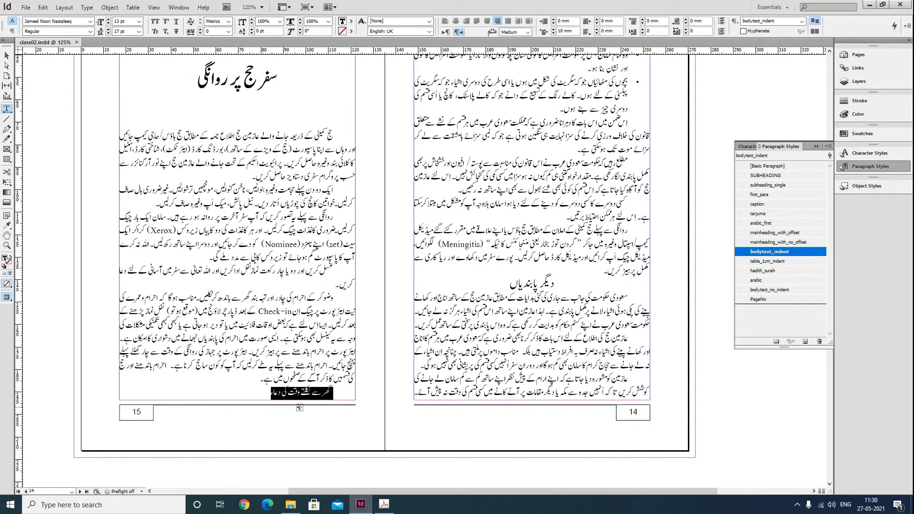
{"action": "left_click", "coordinate": [257, 379]}
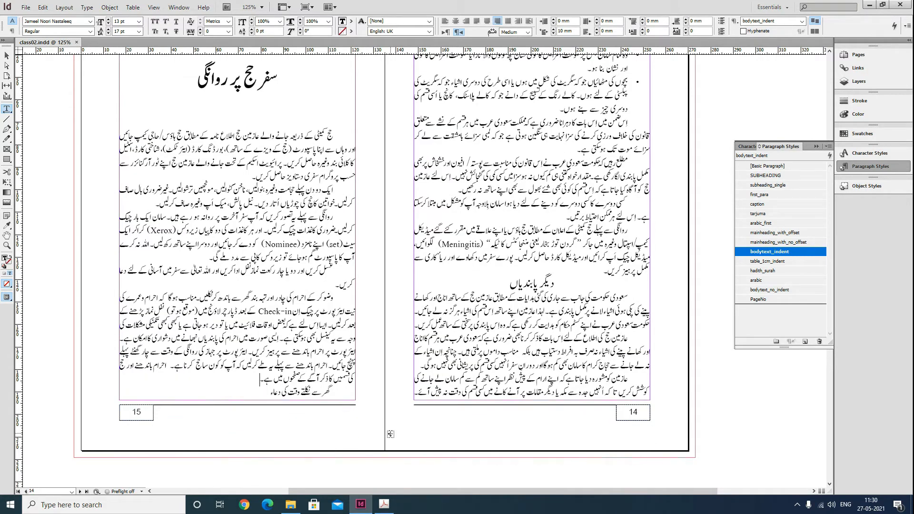
{"action": "key", "text": "KP_Enter"}
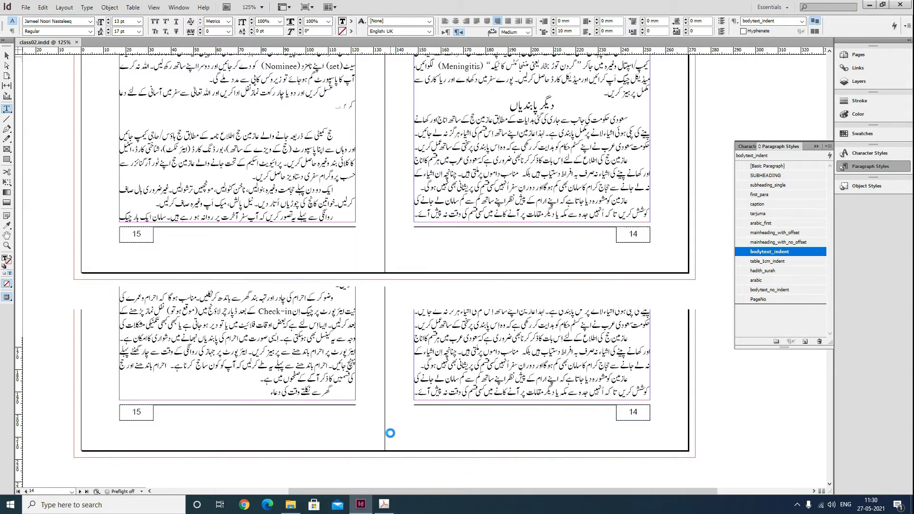
{"action": "scroll", "coordinate": [668, 273], "scroll_direction": "up", "scroll_amount": 2}
{"action": "scroll", "coordinate": [669, 273], "scroll_direction": "up", "scroll_amount": 5}
{"action": "scroll", "coordinate": [639, 310], "scroll_direction": "down", "scroll_amount": 15}
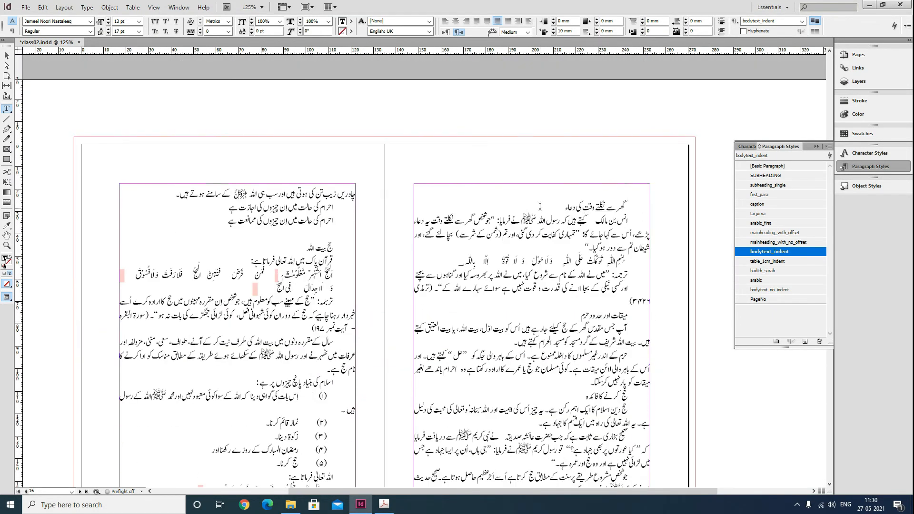
{"action": "scroll", "coordinate": [385, 337], "scroll_direction": "down", "scroll_amount": 1}
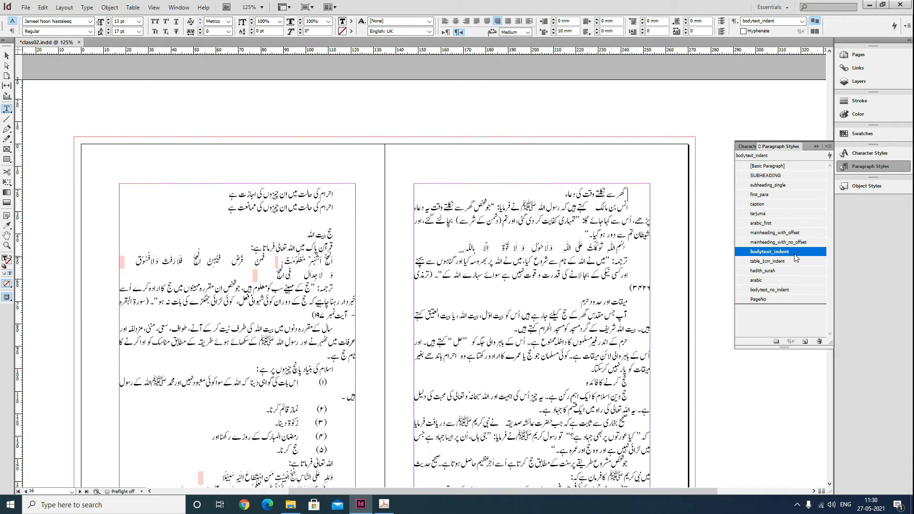
{"action": "left_click", "coordinate": [772, 177]}
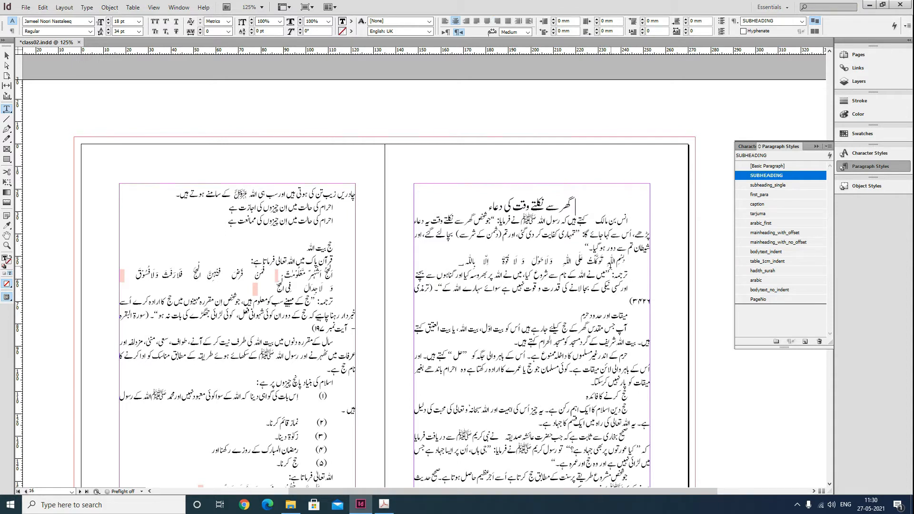
- Apply the arabic style to the Arabic prayer line on page 16 and the tarjuma style to the translation paragraph below it
{"action": "left_click_drag", "start_coordinate": [449, 261], "coordinate": [628, 261]}
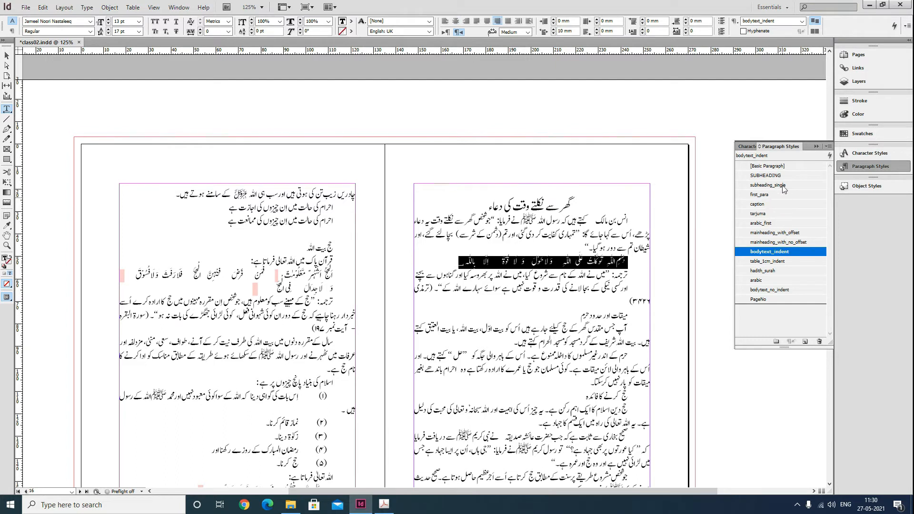
{"action": "left_click", "coordinate": [757, 280]}
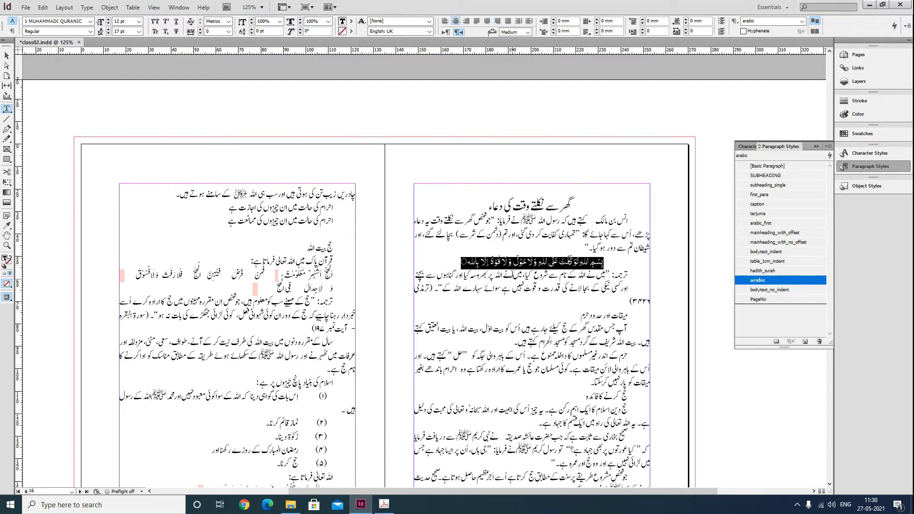
{"action": "left_click", "coordinate": [511, 274]}
{"action": "left_click", "coordinate": [527, 286]}
{"action": "left_click_drag", "start_coordinate": [527, 290], "coordinate": [569, 275]}
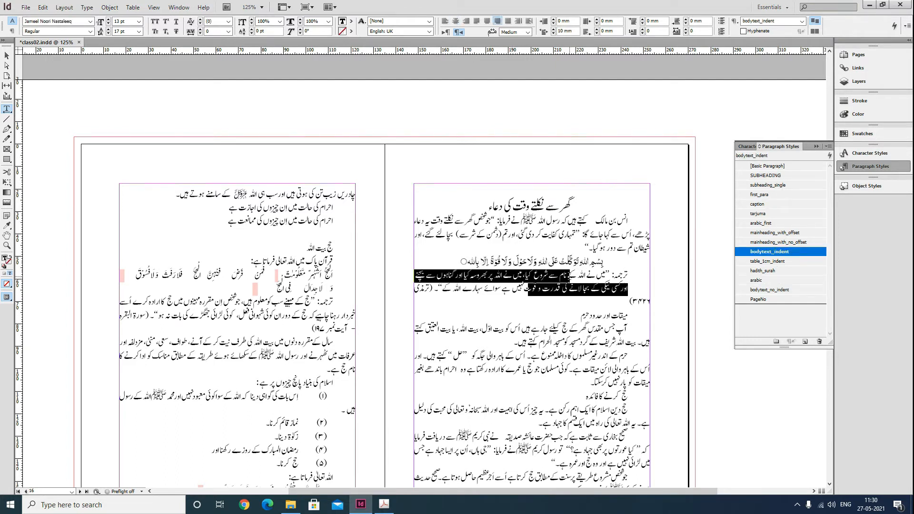
{"action": "left_click", "coordinate": [770, 215]}
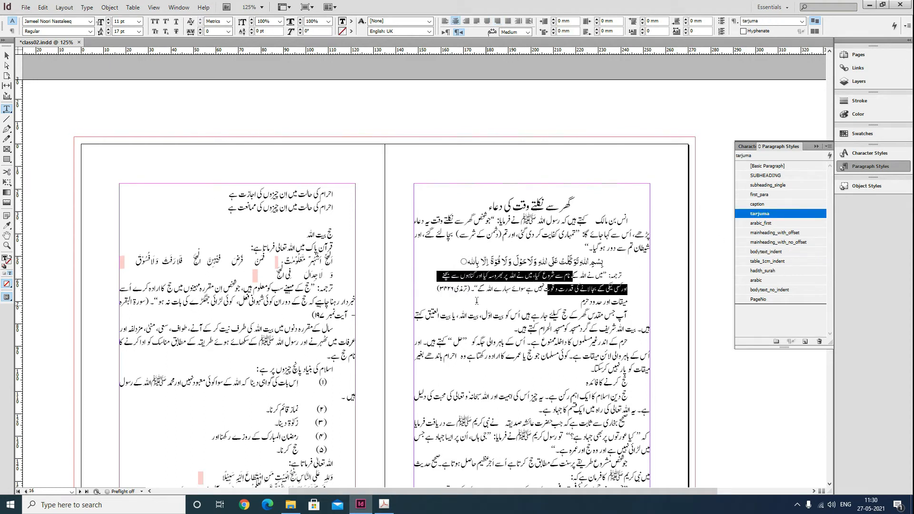
- Apply the hadith_surah character style to the bracketed Tirmidhi reference at the end of the translation on page 16
{"action": "left_click_drag", "start_coordinate": [431, 289], "coordinate": [471, 289]}
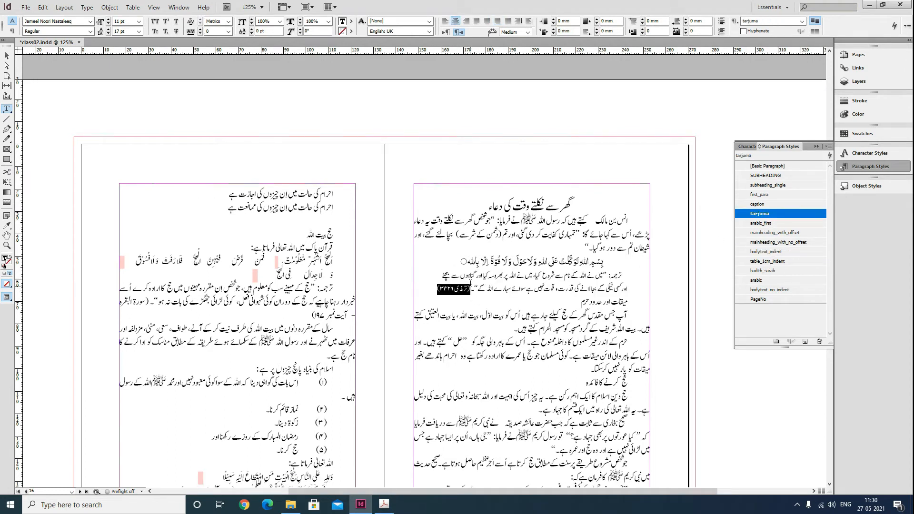
{"action": "left_click", "coordinate": [391, 24]}
{"action": "left_click", "coordinate": [383, 38]}
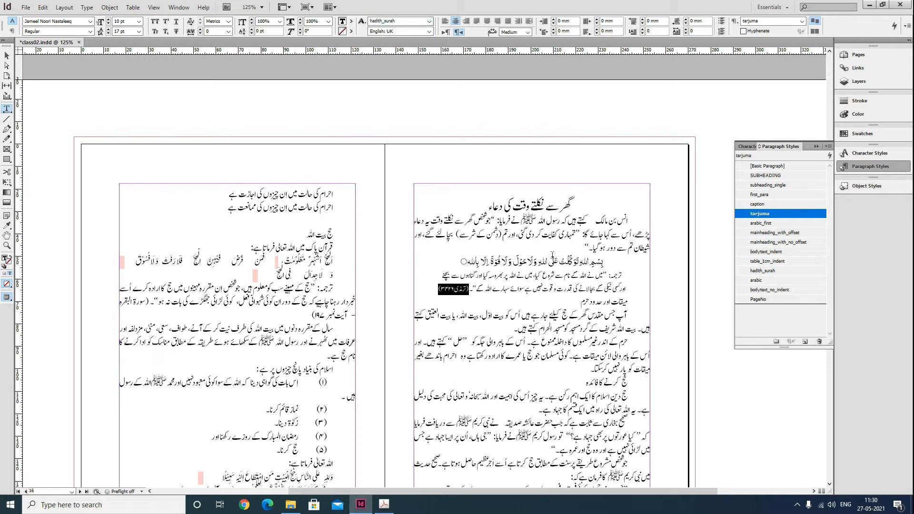
- Apply the SUBHEADING style to the headings "میقات اور حدود حرم" and "حج کرنے کا فائدہ" on page 16 and save the document
{"action": "left_click", "coordinate": [564, 300]}
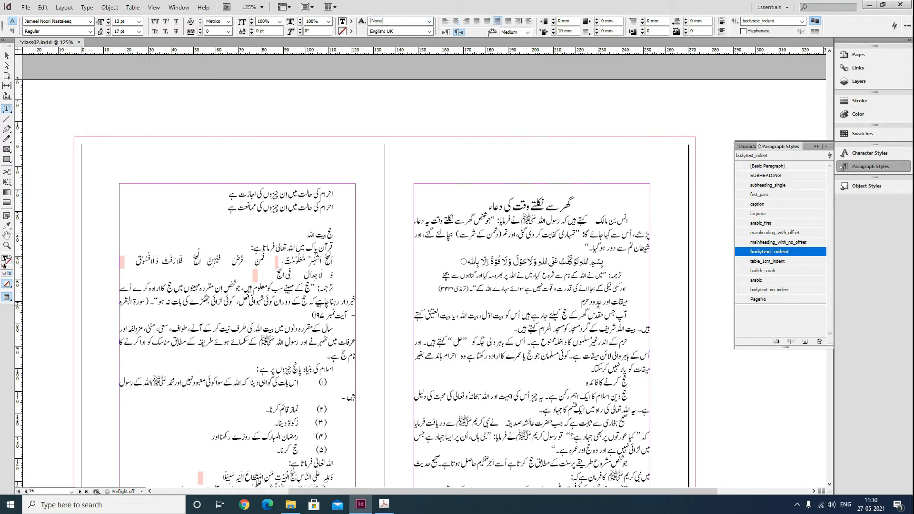
{"action": "left_click_drag", "start_coordinate": [577, 303], "coordinate": [602, 302]}
{"action": "left_click", "coordinate": [765, 175]}
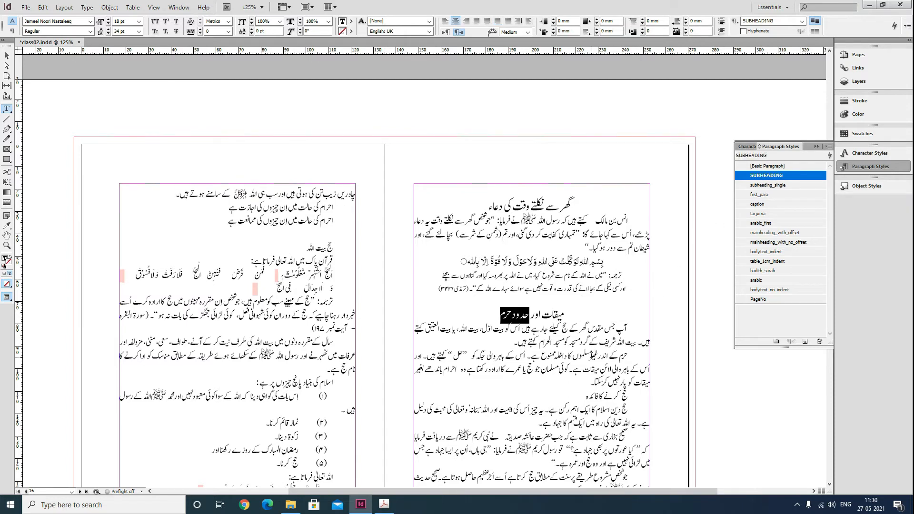
{"action": "scroll", "coordinate": [569, 380], "scroll_direction": "down", "scroll_amount": 5}
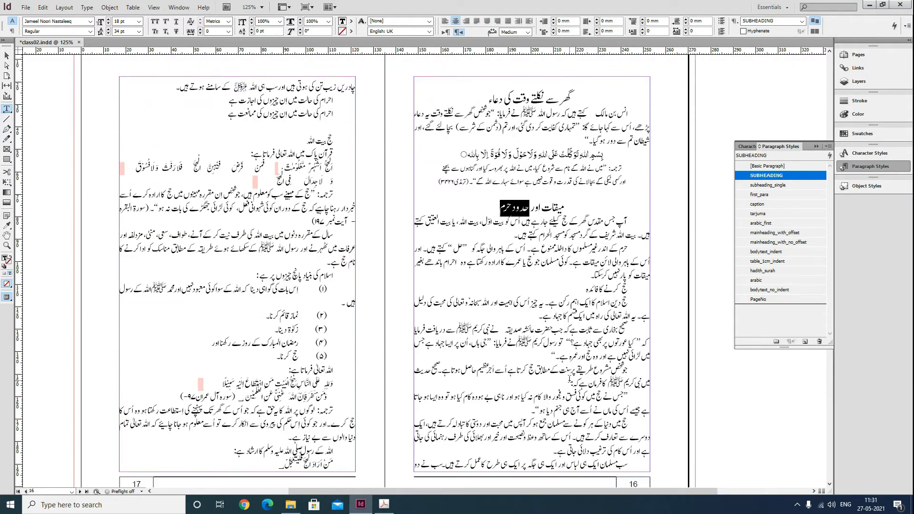
{"action": "left_click", "coordinate": [586, 288]}
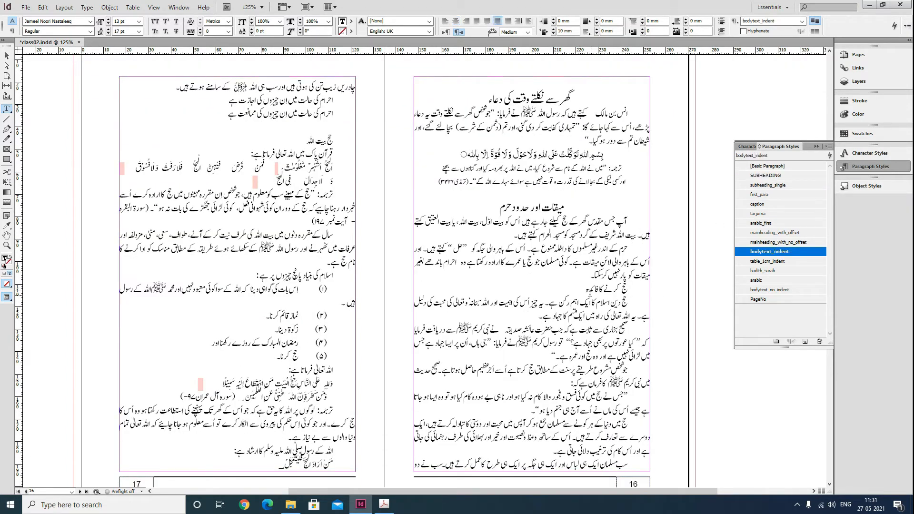
{"action": "left_click", "coordinate": [766, 176]}
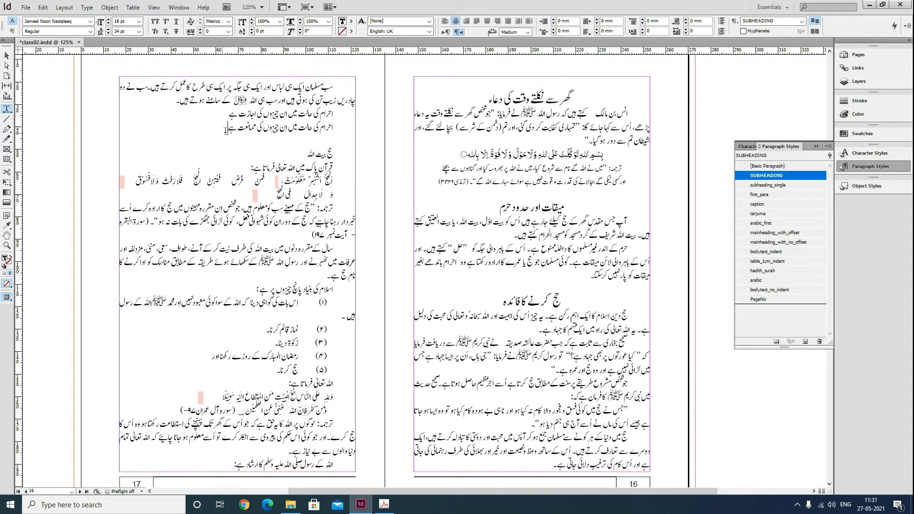
{"action": "left_click_drag", "start_coordinate": [225, 131], "coordinate": [341, 114]}
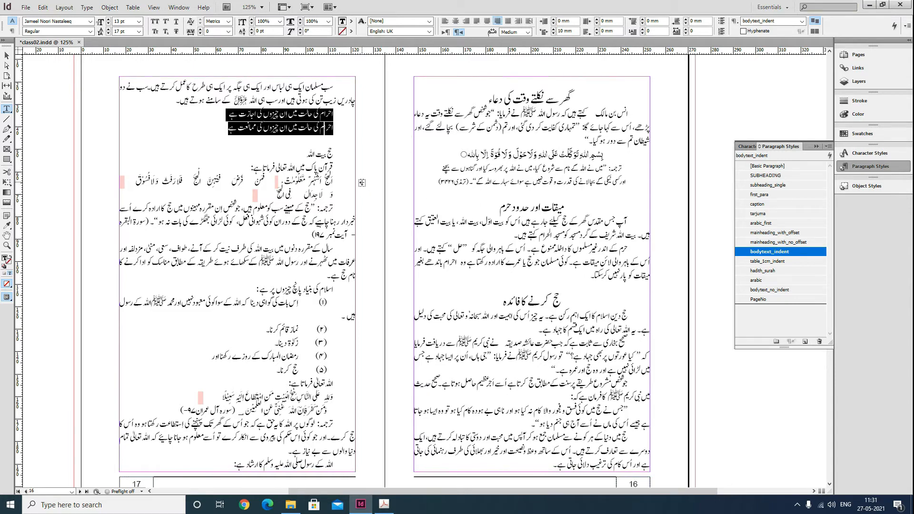
{"action": "left_click", "coordinate": [6, 58]}
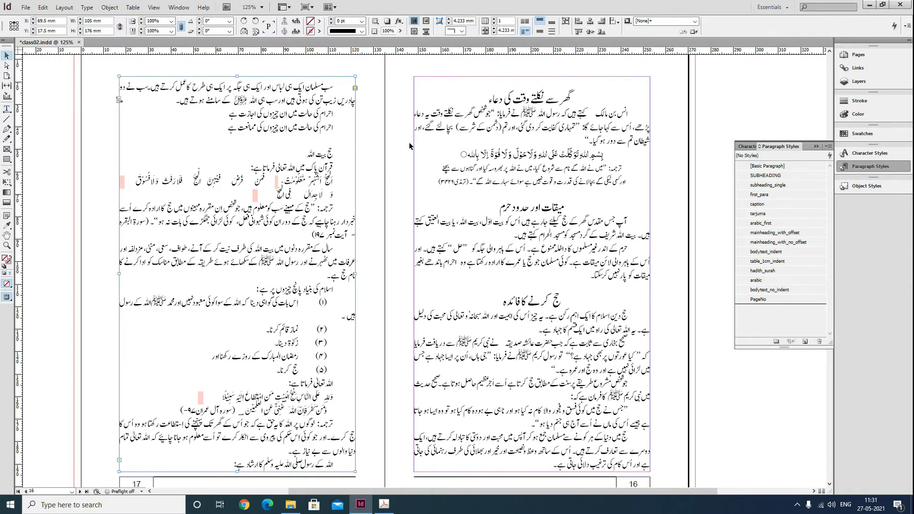
{"action": "key", "text": "ctrl+s"}
- Place the image flight_takeoff.tif across the full width of page 16, about 137 mm wide and 82 mm high
{"action": "scroll", "coordinate": [509, 142], "scroll_direction": "right", "scroll_amount": 3}
{"action": "scroll", "coordinate": [509, 142], "scroll_direction": "down", "scroll_amount": 1}
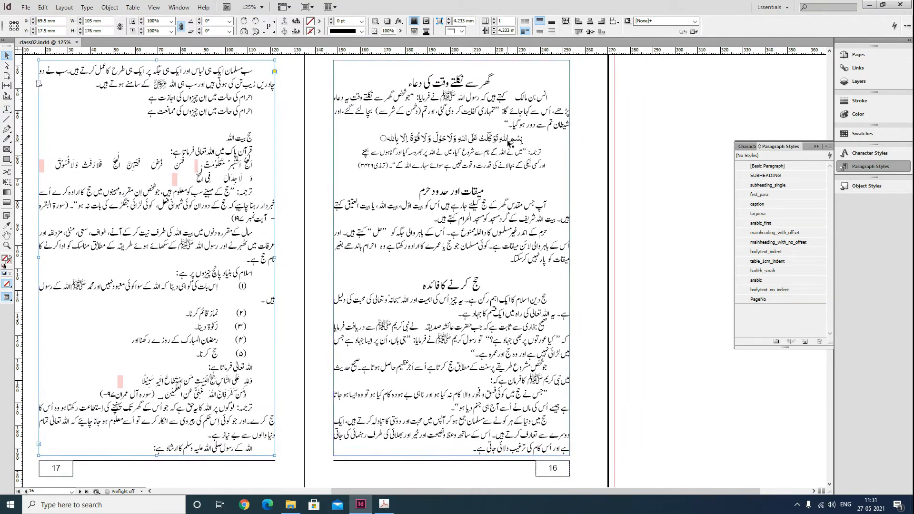
{"action": "left_click", "coordinate": [26, 7]}
{"action": "left_click", "coordinate": [38, 131]}
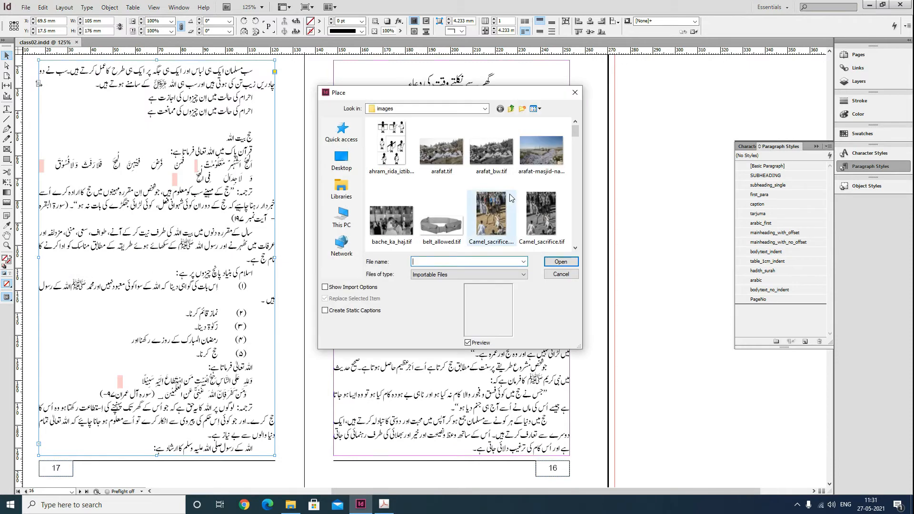
{"action": "scroll", "coordinate": [511, 197], "scroll_direction": "down", "scroll_amount": 1}
{"action": "left_click", "coordinate": [491, 217]}
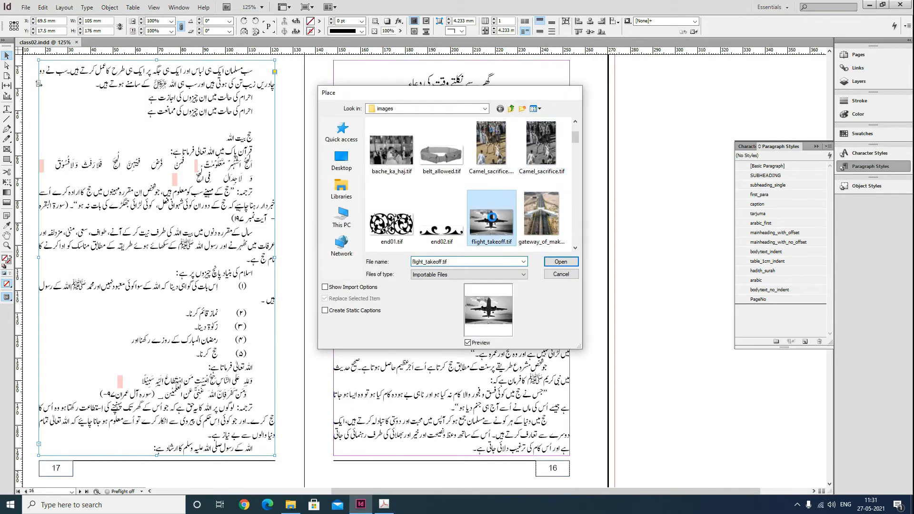
{"action": "double_click", "coordinate": [492, 217]}
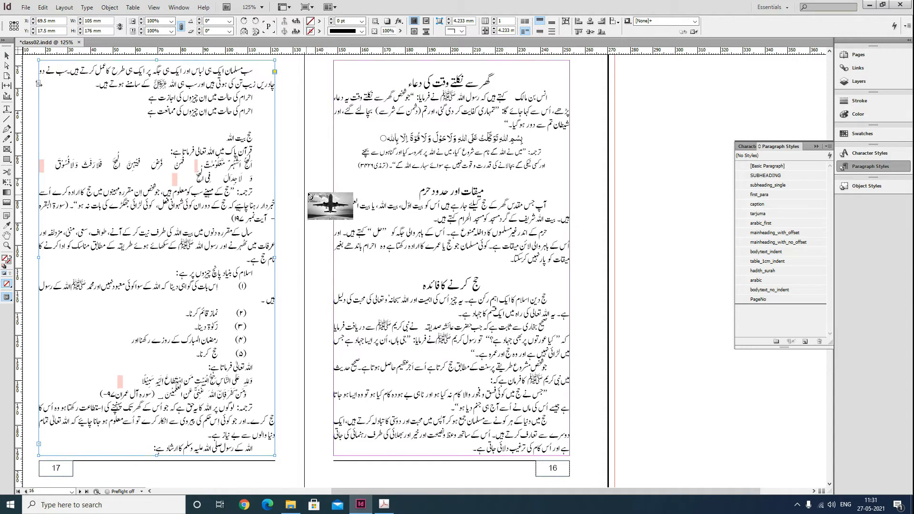
{"action": "left_click_drag", "start_coordinate": [307, 185], "coordinate": [613, 452]}
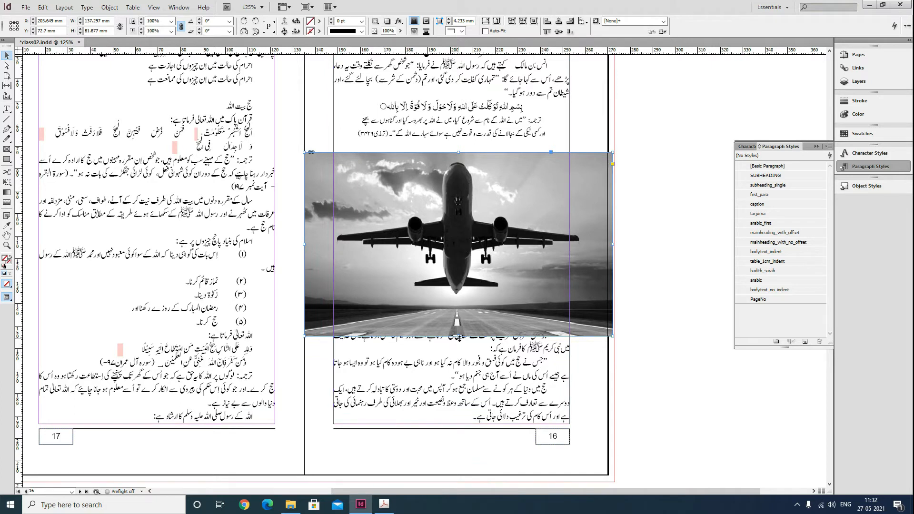
- Extend the airplane picture's frame to about 125 mm high, from below the translation to the bottom margin, with text wrapping around its bounding box
{"action": "left_click_drag", "start_coordinate": [456, 340], "coordinate": [502, 420]}
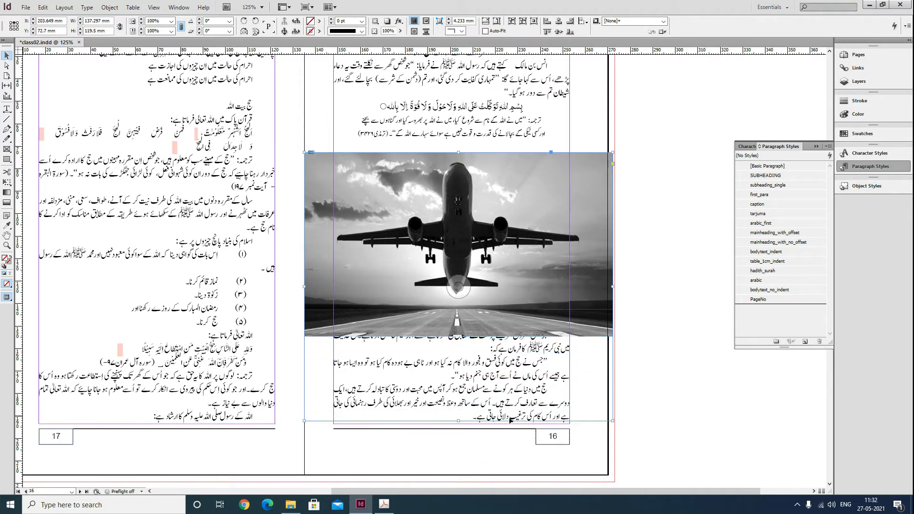
{"action": "left_click_drag", "start_coordinate": [457, 152], "coordinate": [458, 142]}
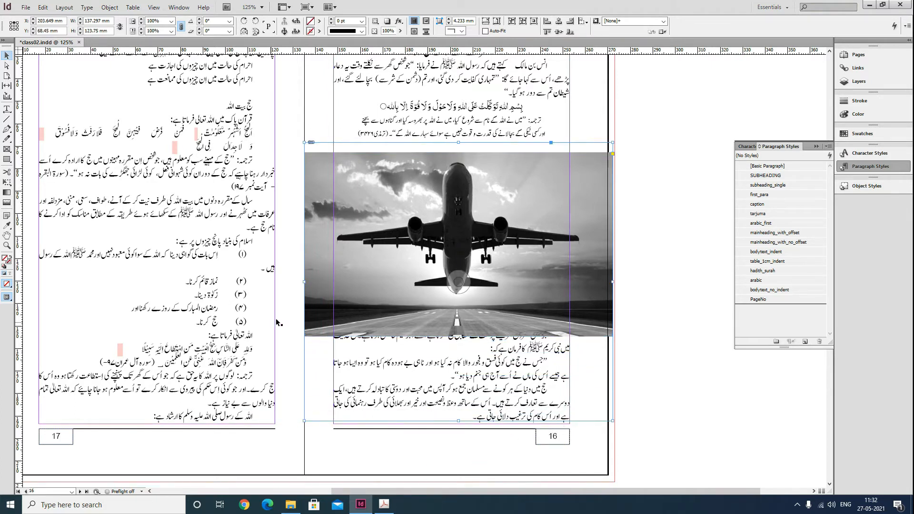
{"action": "left_click", "coordinate": [426, 21]}
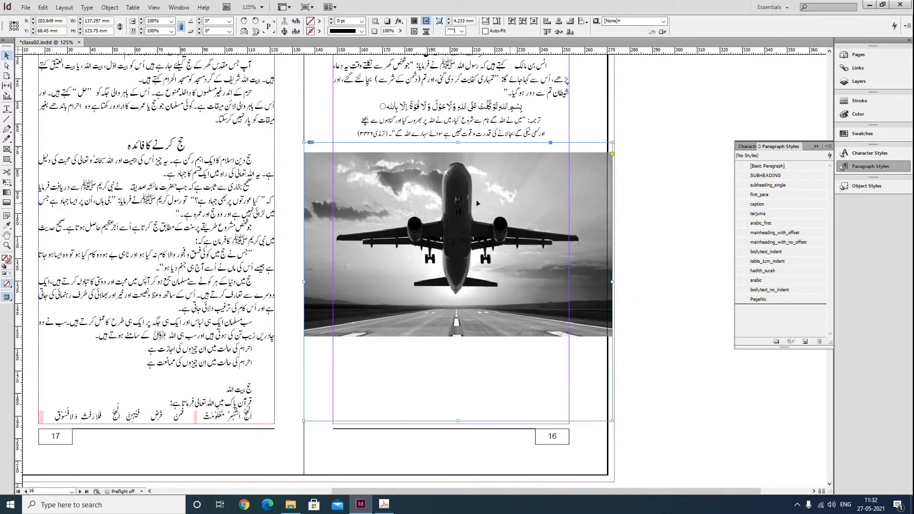
{"action": "left_click_drag", "start_coordinate": [457, 421], "coordinate": [471, 423]}
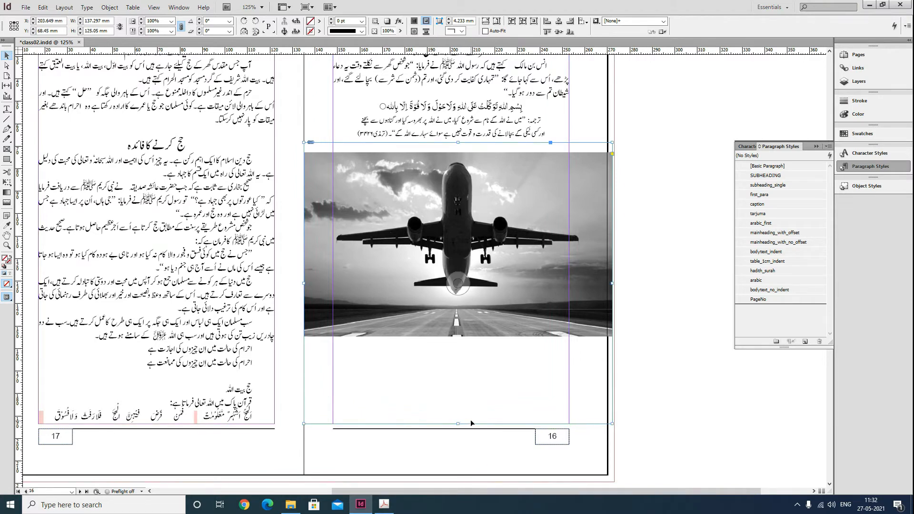
- Fit the airplane picture on page 16 with Fill Frame Proportionally
{"action": "scroll", "coordinate": [490, 271], "scroll_direction": "up", "scroll_amount": 2}
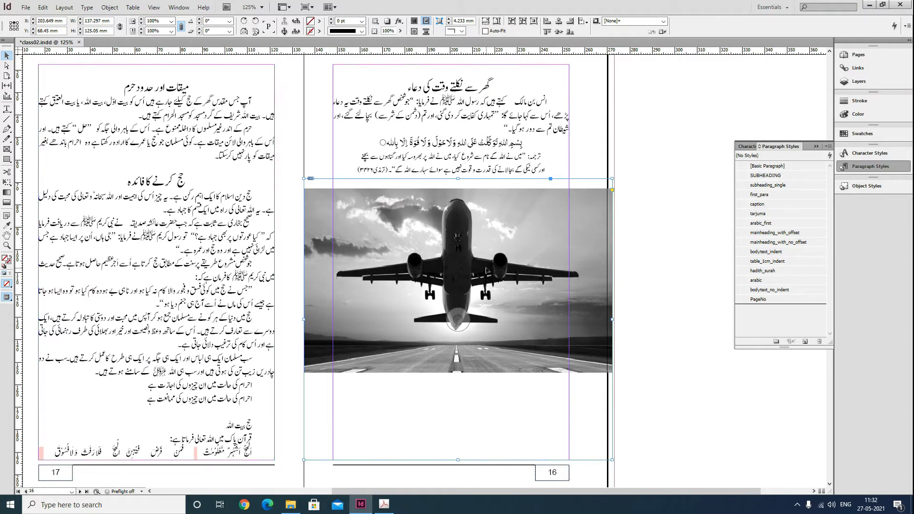
{"action": "right_click", "coordinate": [431, 227]}
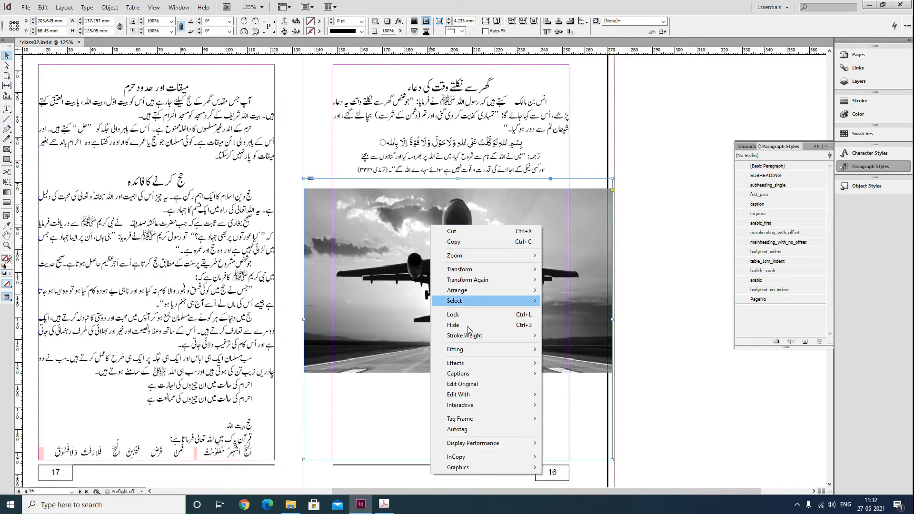
{"action": "mouse_move", "coordinate": [468, 350]}
{"action": "left_click", "coordinate": [579, 352]}
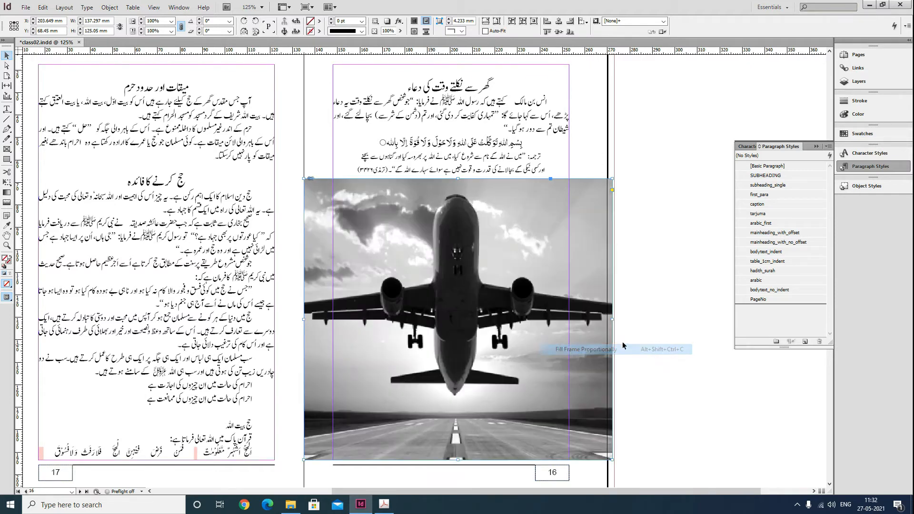
{"action": "left_click", "coordinate": [712, 380]}
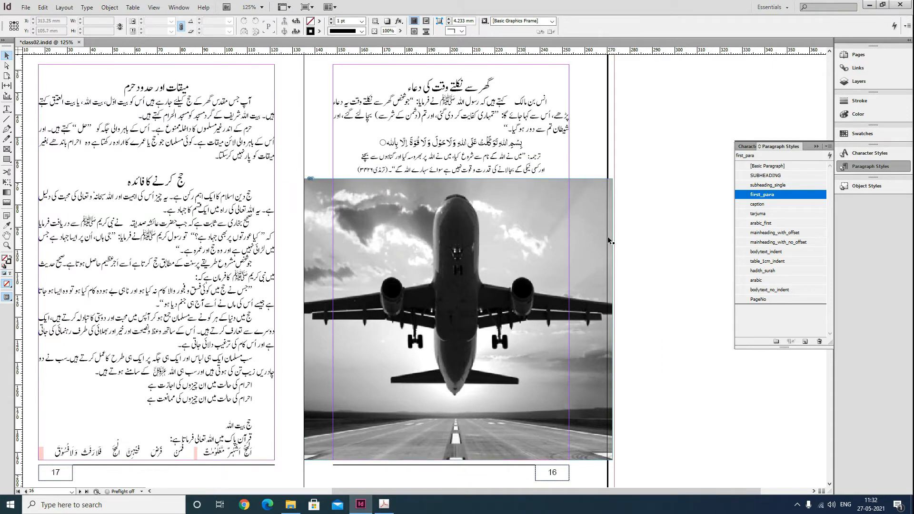
- Widen the airplane picture's frame to about 138 mm so its outer edge meets the bleed line
{"action": "left_click", "coordinate": [582, 245]}
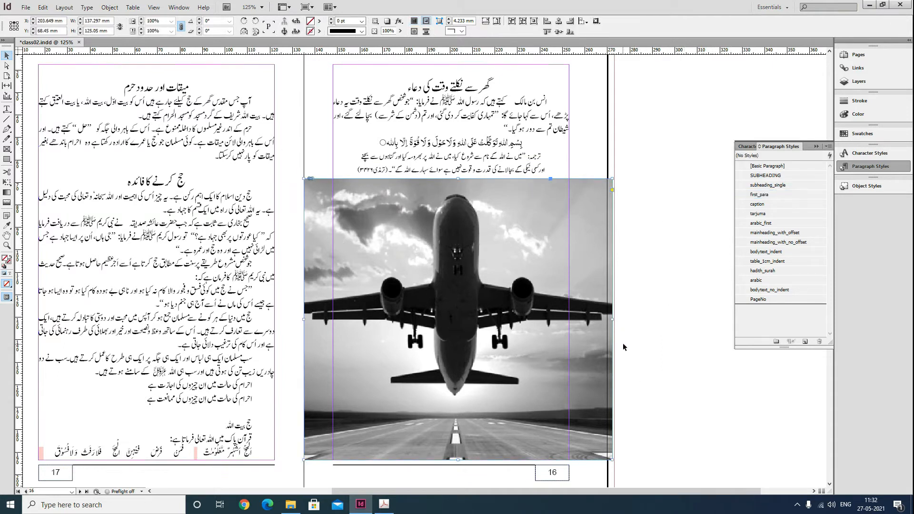
{"action": "left_click_drag", "start_coordinate": [613, 320], "coordinate": [615, 331]}
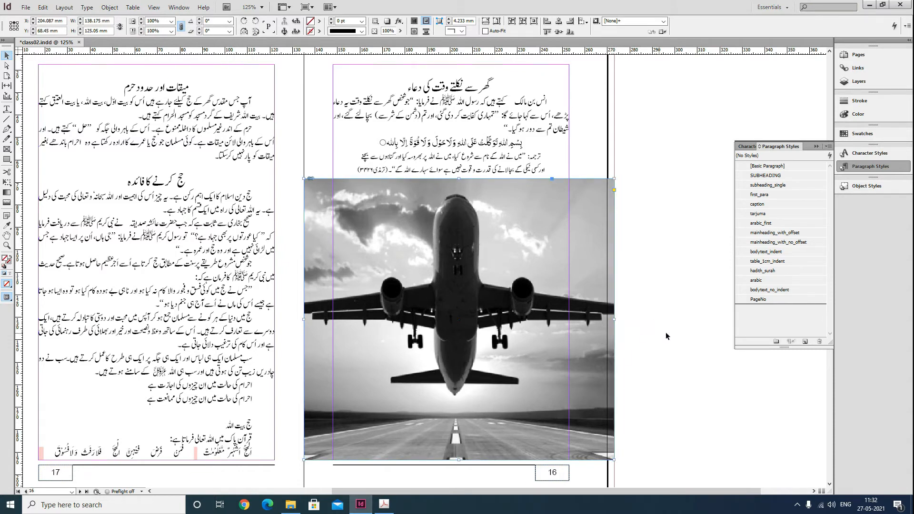
{"action": "left_click", "coordinate": [665, 332]}
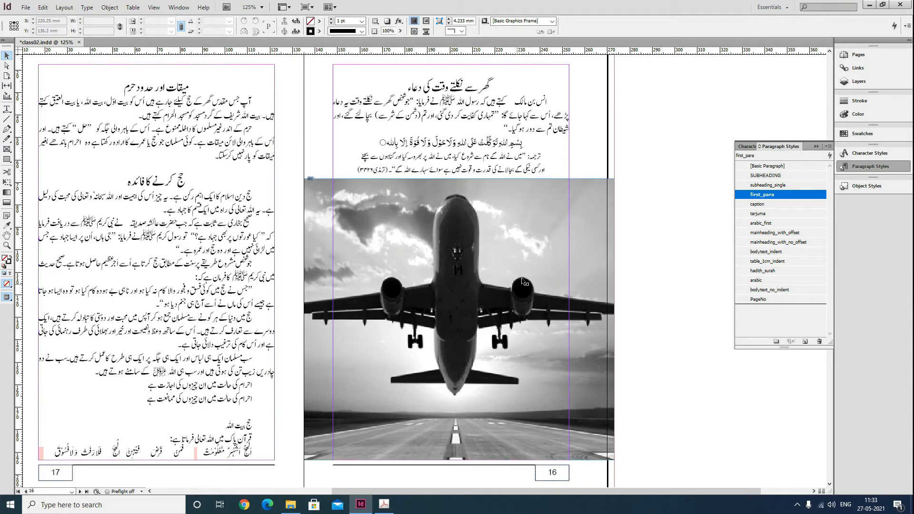
- Review the pictures on the earlier pages and set the display performance to High Quality Display
{"action": "scroll", "coordinate": [535, 270], "scroll_direction": "up", "scroll_amount": 20}
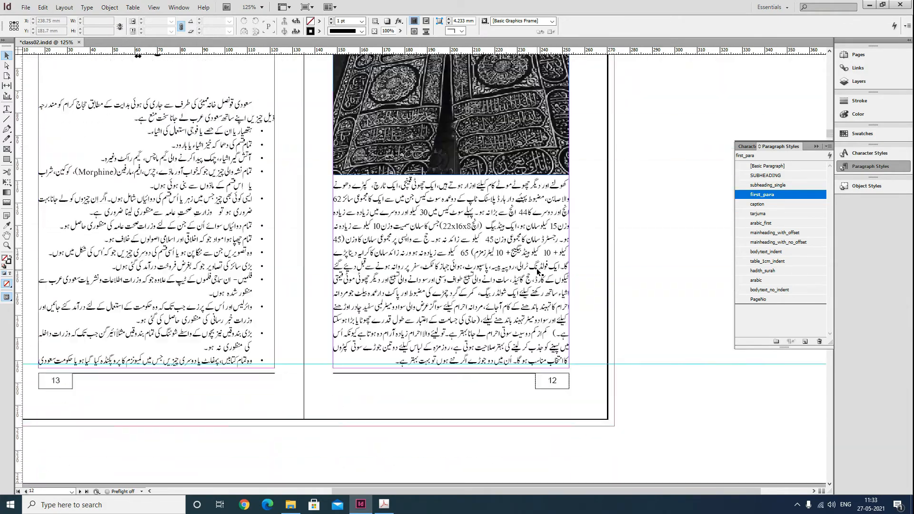
{"action": "scroll", "coordinate": [432, 253], "scroll_direction": "up", "scroll_amount": 15}
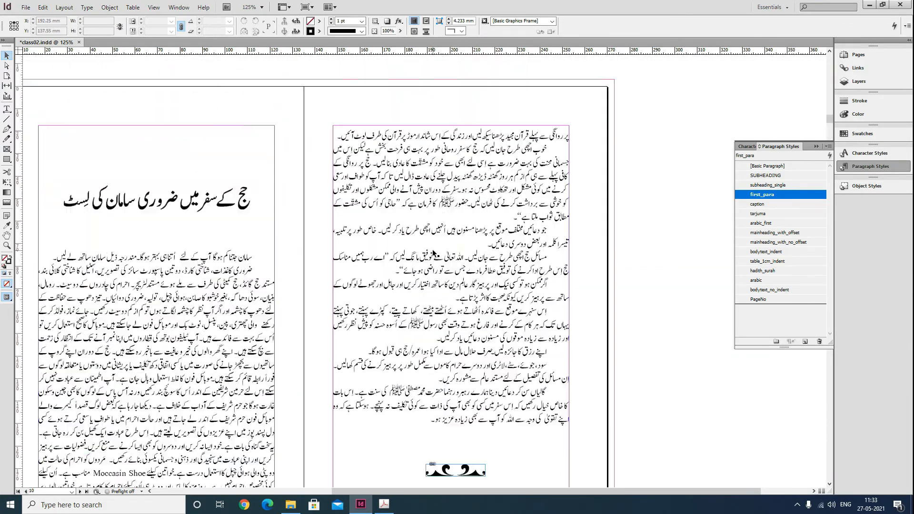
{"action": "scroll", "coordinate": [431, 252], "scroll_direction": "up", "scroll_amount": 10}
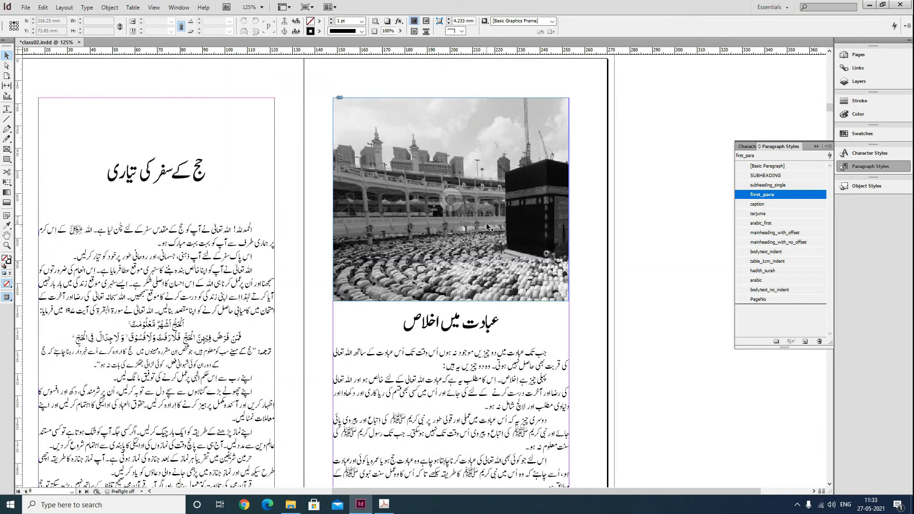
{"action": "scroll", "coordinate": [487, 227], "scroll_direction": "up", "scroll_amount": 15}
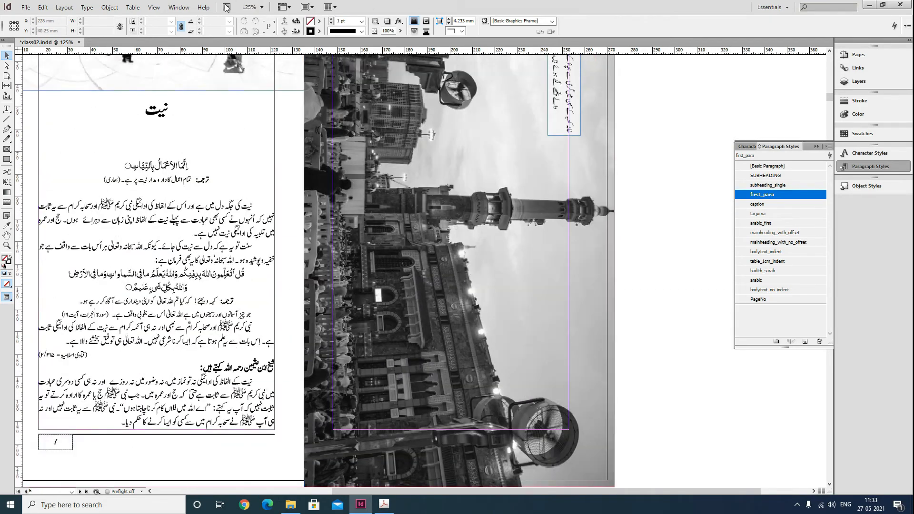
{"action": "left_click", "coordinate": [153, 7]}
{"action": "mouse_move", "coordinate": [198, 151]}
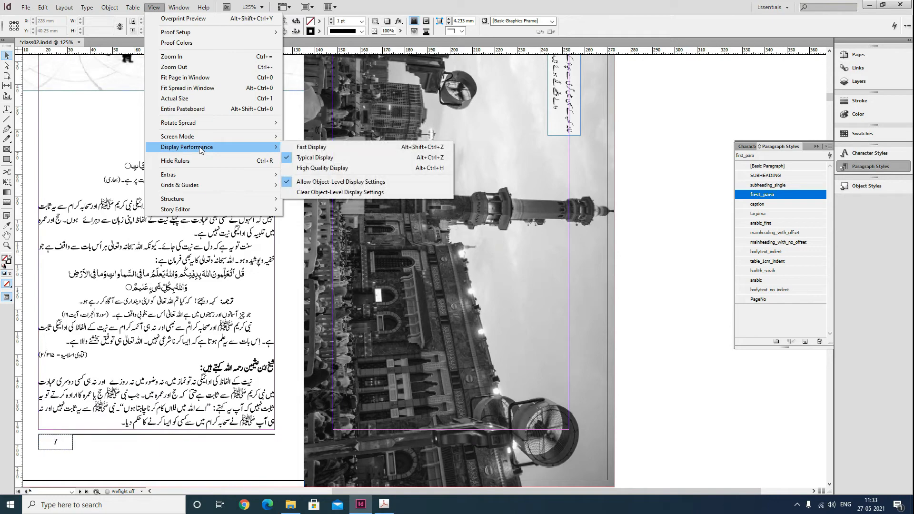
{"action": "left_click", "coordinate": [323, 168]}
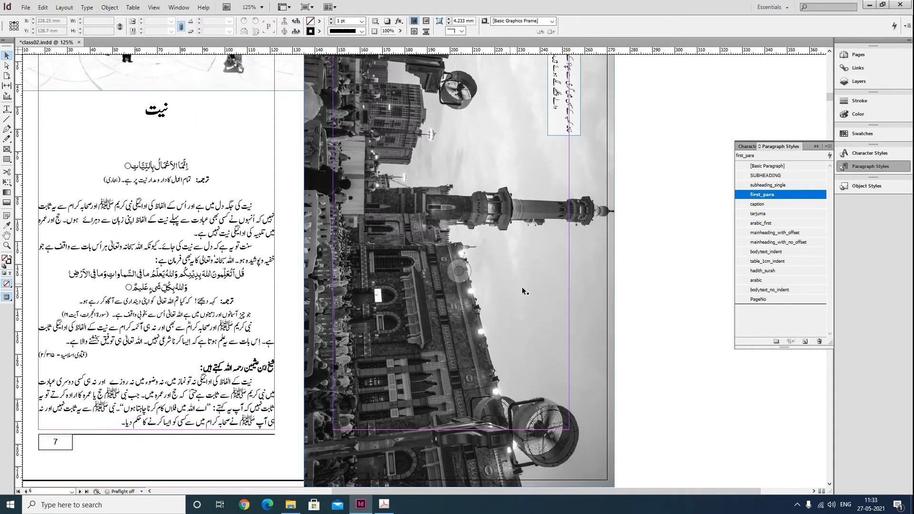
- Return to the spread of pages 16 and 17 and save the document
{"action": "scroll", "coordinate": [522, 286], "scroll_direction": "down", "scroll_amount": 10}
{"action": "scroll", "coordinate": [515, 296], "scroll_direction": "down", "scroll_amount": 18}
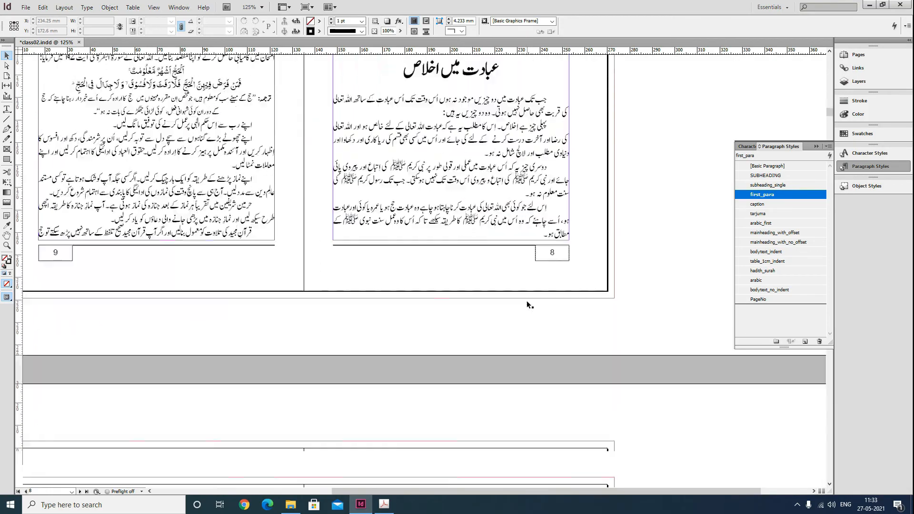
{"action": "scroll", "coordinate": [528, 298], "scroll_direction": "down", "scroll_amount": 15}
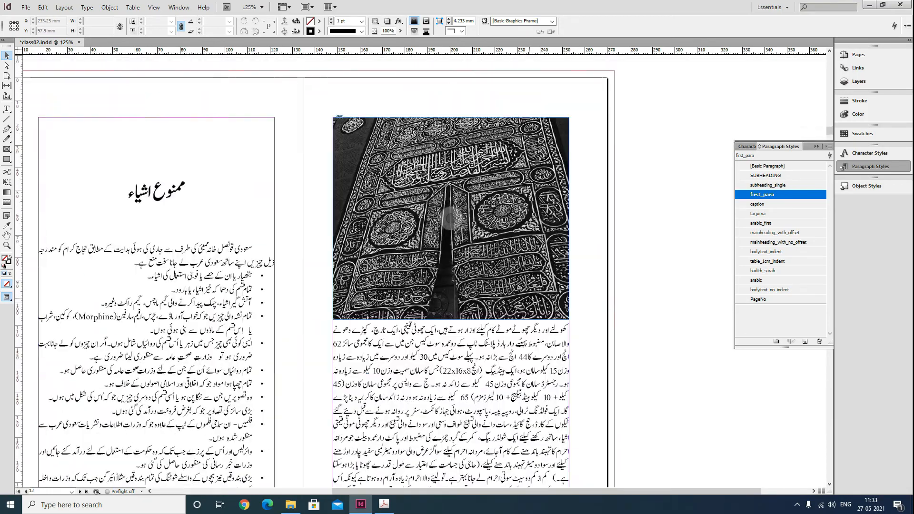
{"action": "scroll", "coordinate": [530, 290], "scroll_direction": "down", "scroll_amount": 15}
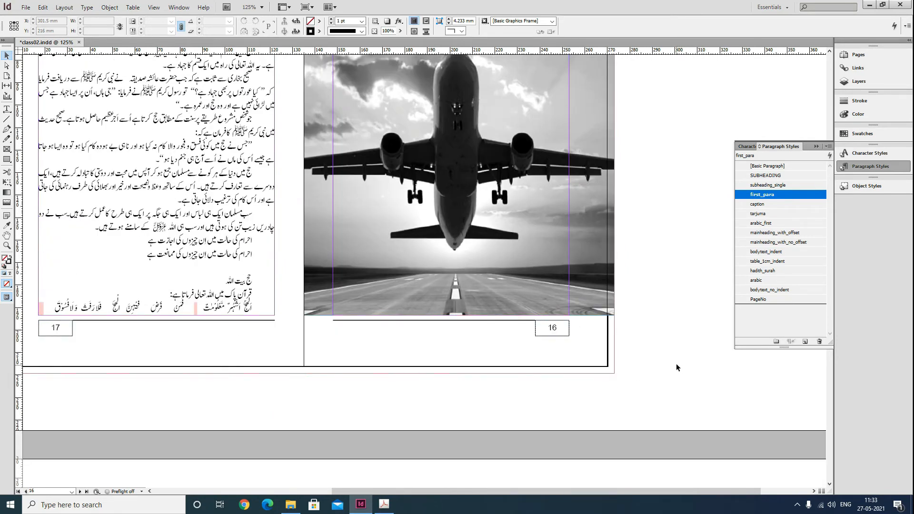
{"action": "key", "text": "ctrl+s"}
{"action": "scroll", "coordinate": [412, 306], "scroll_direction": "up", "scroll_amount": 3}
{"action": "left_click_drag", "start_coordinate": [412, 306], "coordinate": [499, 323]}
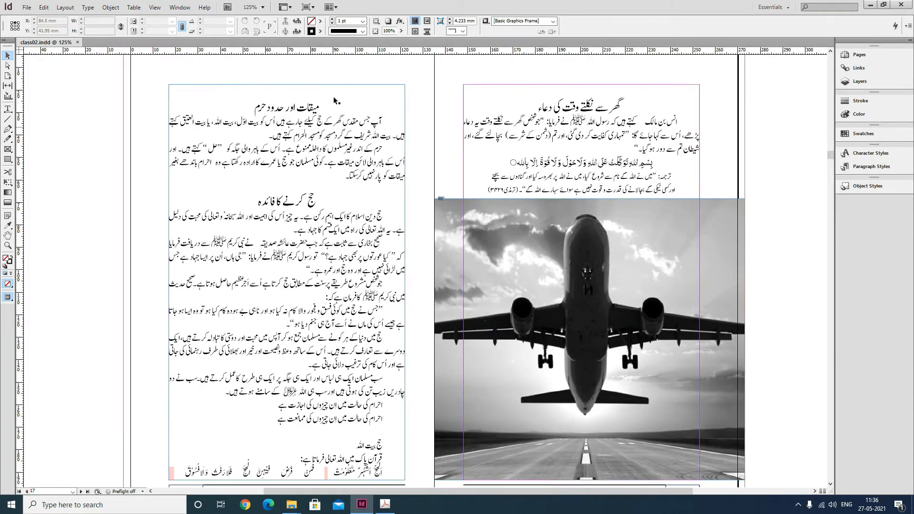
- Insert a break after the last full body paragraph on page 17 so the following lines start on the next page, and save the document
{"action": "scroll", "coordinate": [358, 218], "scroll_direction": "down", "scroll_amount": 2}
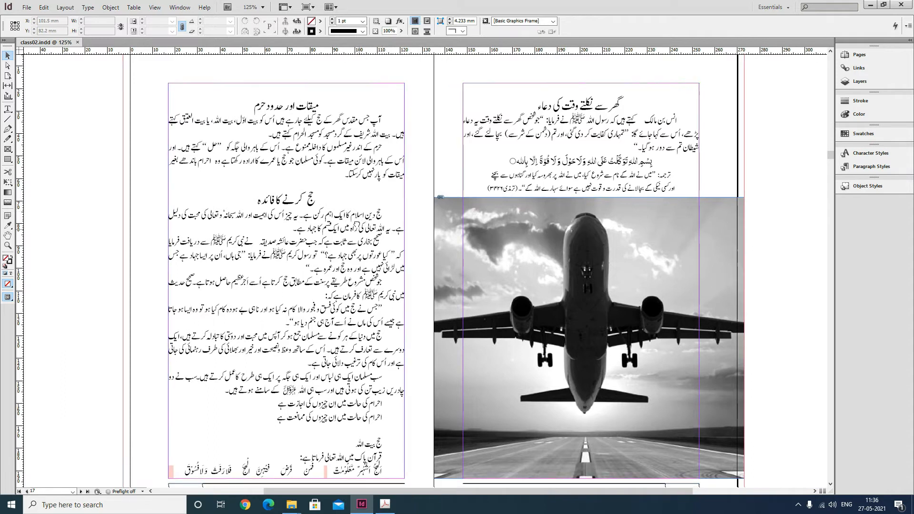
{"action": "left_click_drag", "start_coordinate": [353, 191], "coordinate": [352, 200]}
{"action": "left_click", "coordinate": [7, 109]}
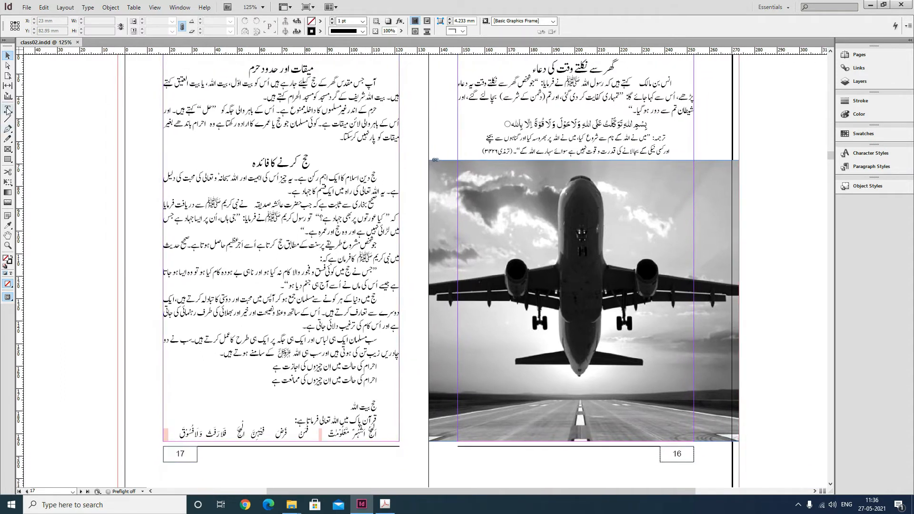
{"action": "left_click_drag", "start_coordinate": [298, 367], "coordinate": [381, 365]}
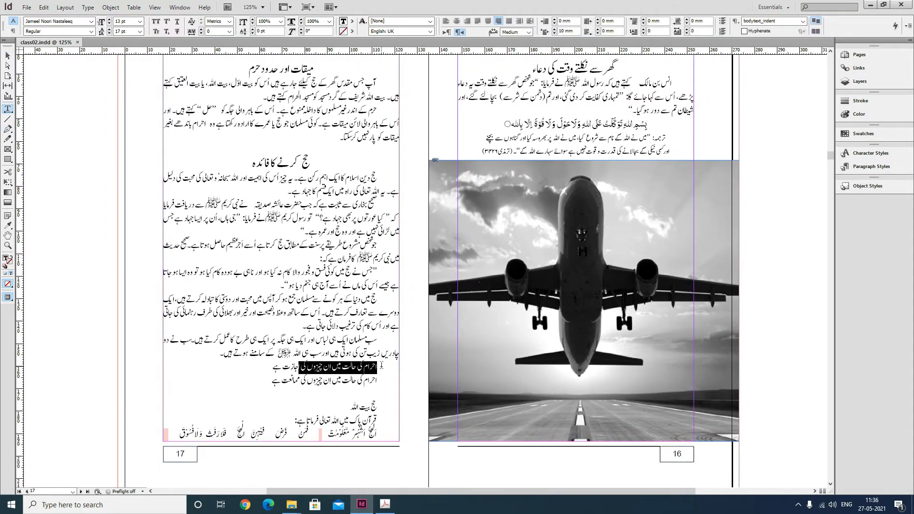
{"action": "left_click_drag", "start_coordinate": [271, 368], "coordinate": [383, 367]}
{"action": "left_click_drag", "start_coordinate": [275, 383], "coordinate": [385, 380]}
{"action": "left_click", "coordinate": [219, 357]}
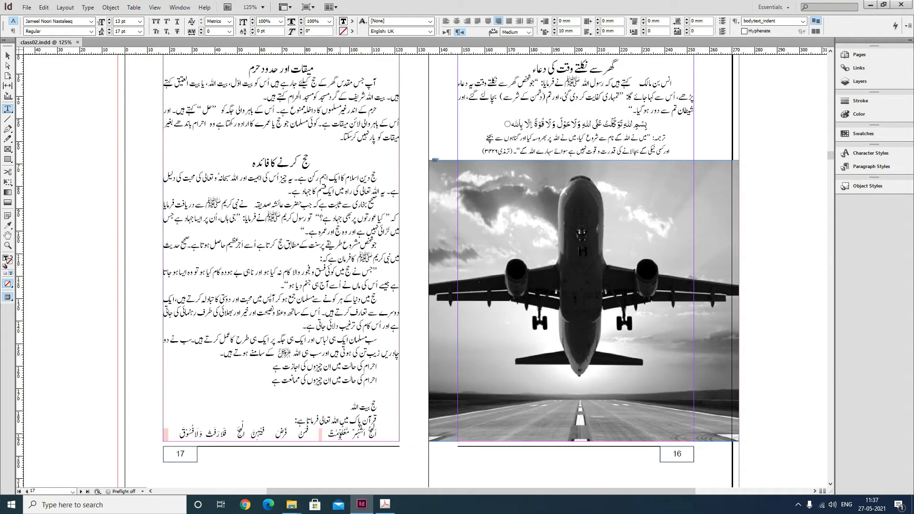
{"action": "key", "text": "KP_Enter"}
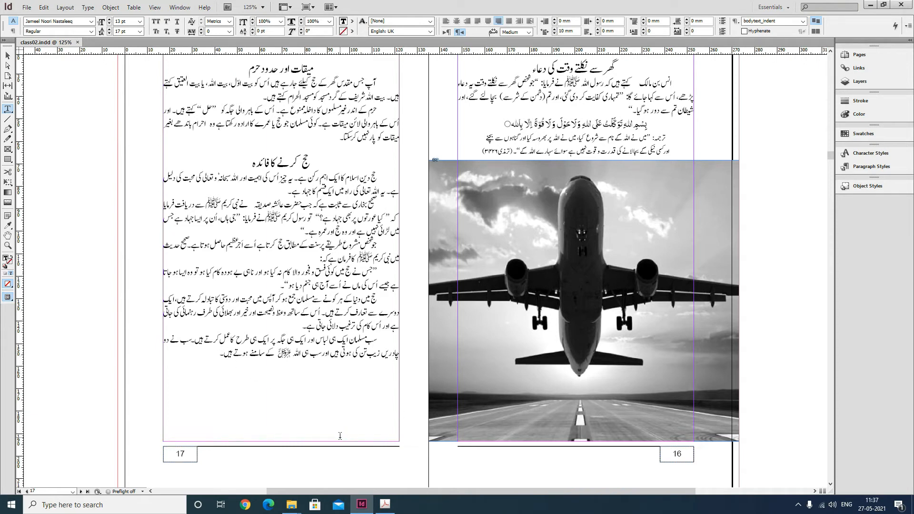
{"action": "scroll", "coordinate": [362, 333], "scroll_direction": "down", "scroll_amount": 10}
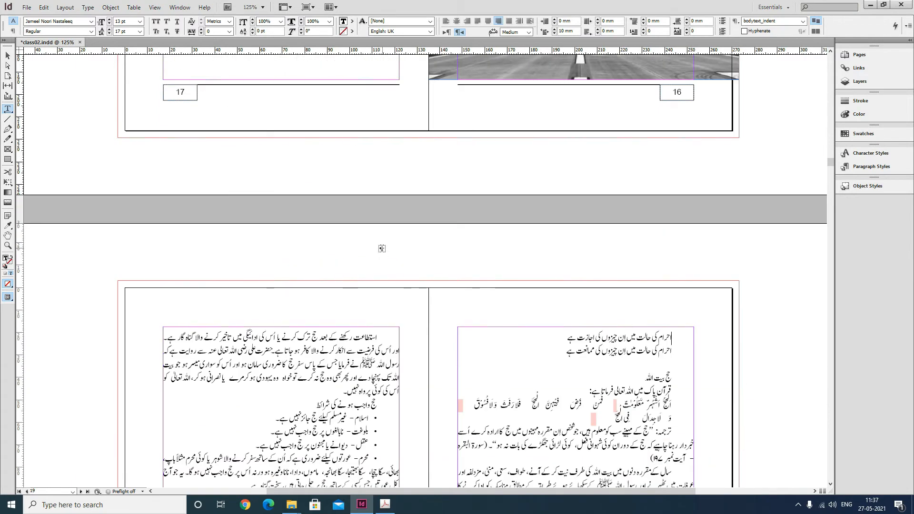
{"action": "scroll", "coordinate": [382, 248], "scroll_direction": "up", "scroll_amount": 10}
{"action": "key", "text": "Escape"}
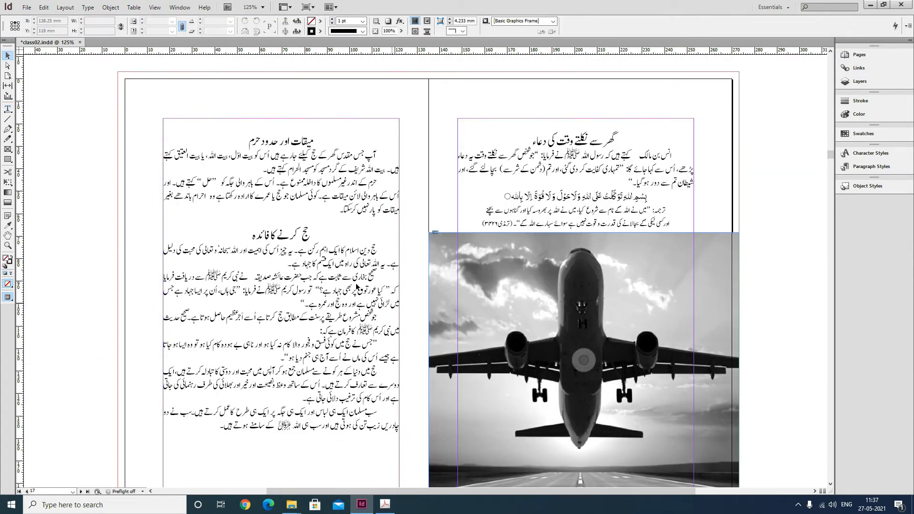
{"action": "key", "text": "ctrl+s"}
- Open distance.txt from the hajbook folder, copy all of its text and close the file
{"action": "scroll", "coordinate": [306, 264], "scroll_direction": "down", "scroll_amount": 5}
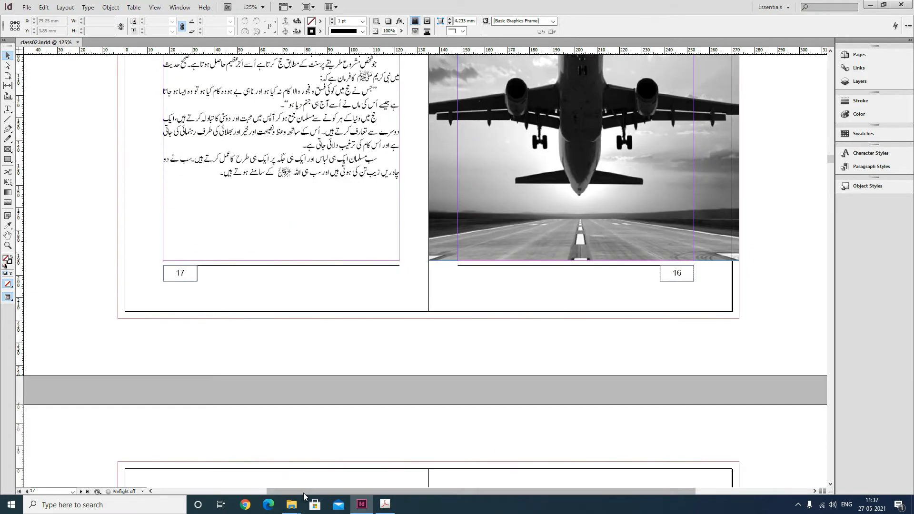
{"action": "mouse_move", "coordinate": [293, 503]}
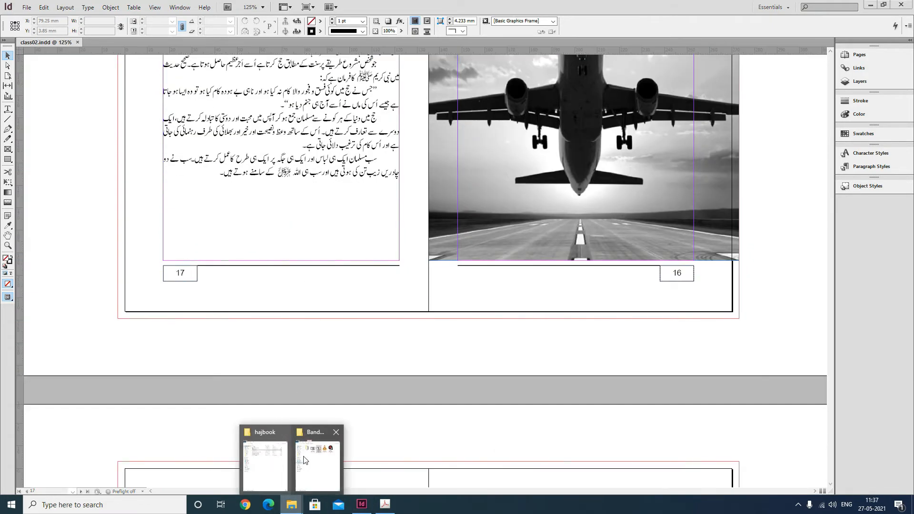
{"action": "left_click", "coordinate": [336, 432]}
{"action": "left_click", "coordinate": [288, 462]}
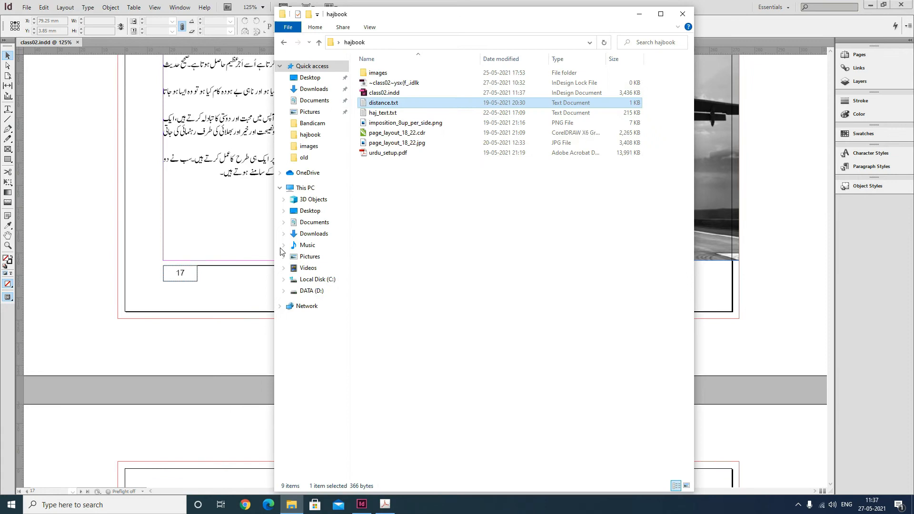
{"action": "double_click", "coordinate": [388, 103]}
{"action": "key", "text": "ctrl+a"}
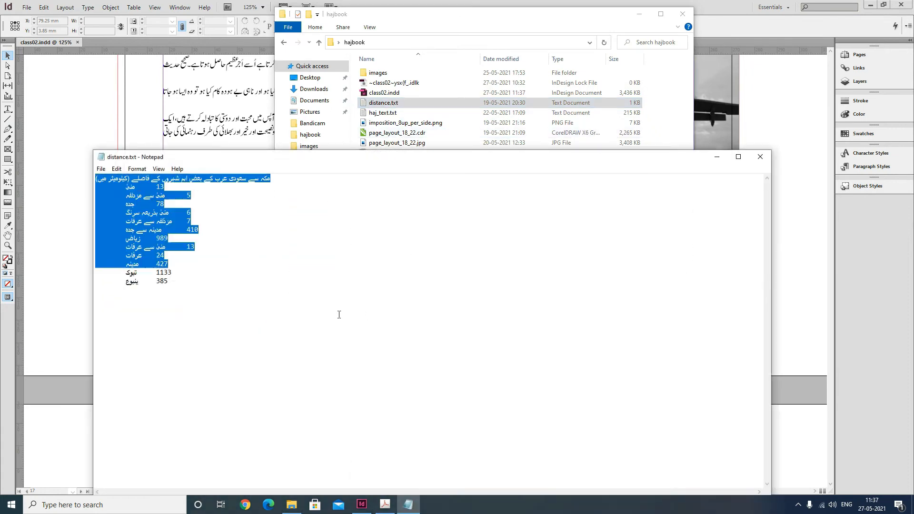
{"action": "left_click", "coordinate": [760, 156]}
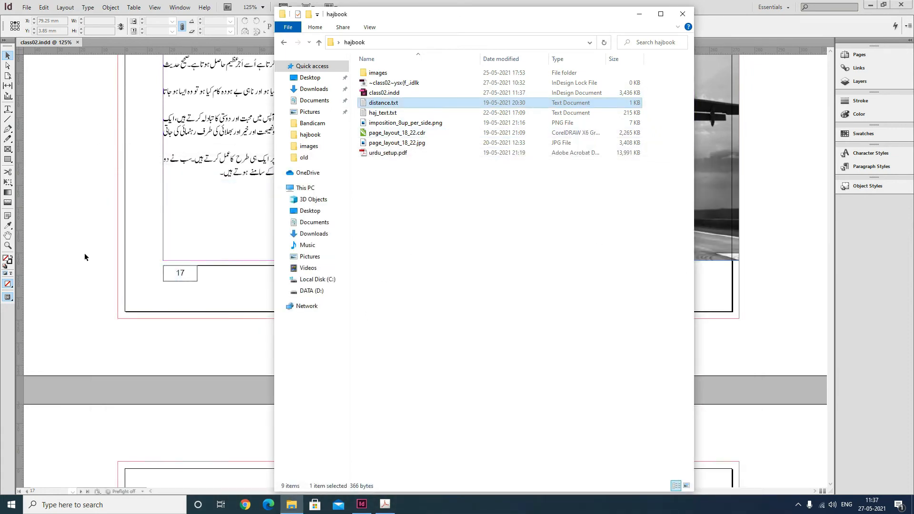
- Draw a text frame about 102.5 mm wide and 18.5 mm high below page 17 and paste the copied distance text into it
{"action": "left_click", "coordinate": [85, 255]}
{"action": "left_click", "coordinate": [9, 112]}
{"action": "left_click_drag", "start_coordinate": [171, 325], "coordinate": [403, 366]}
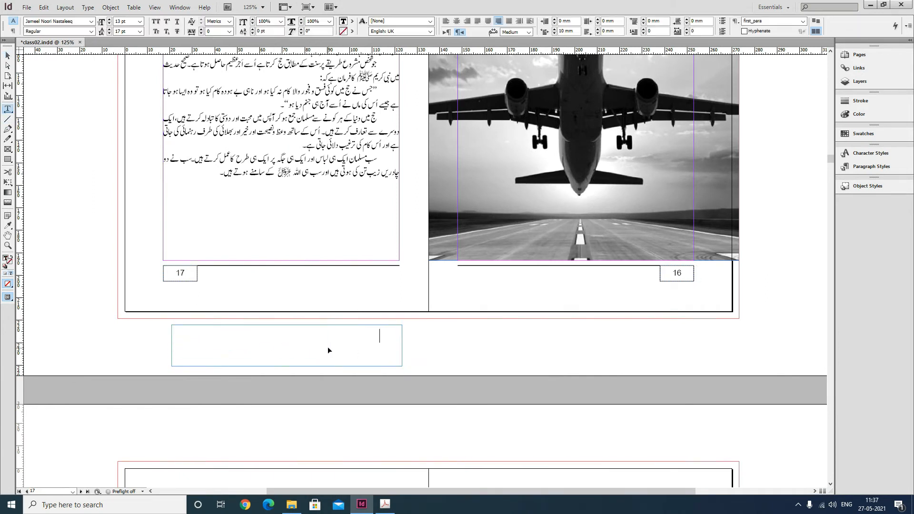
{"action": "key", "text": "ctrl+v"}
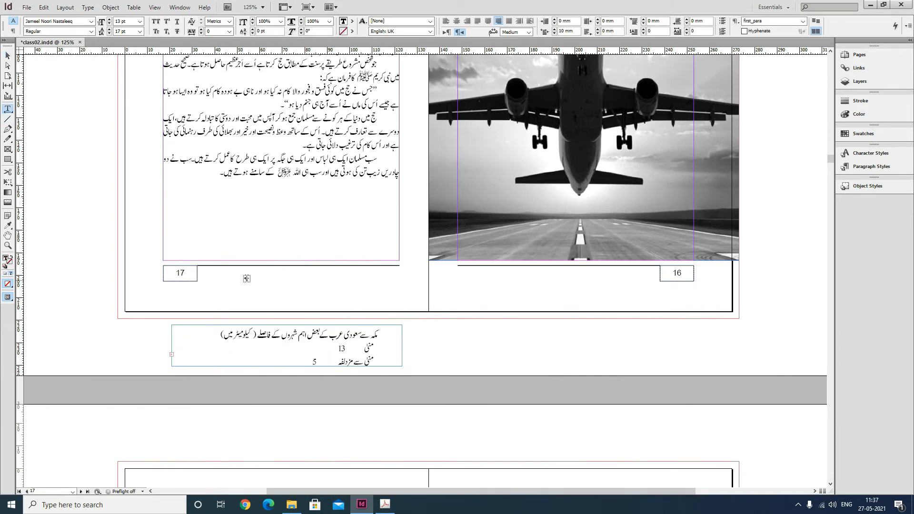
- Move the distance text frame into the empty space on page 17, set its width to 105 mm and extend it to the bottom margin, about 35.8 mm high
{"action": "left_click_drag", "start_coordinate": [6, 47], "coordinate": [8, 47]}
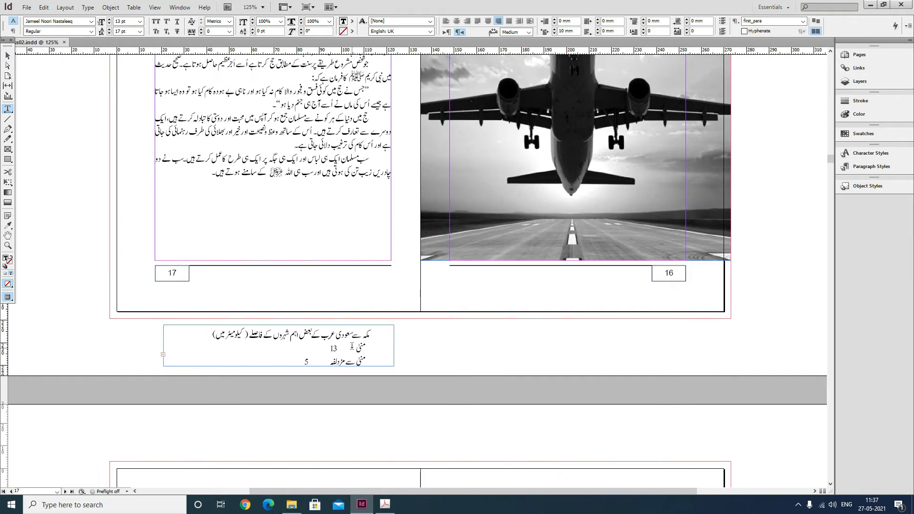
{"action": "left_click", "coordinate": [7, 55]}
{"action": "left_click_drag", "start_coordinate": [363, 344], "coordinate": [357, 212]}
{"action": "key", "text": "ctrl+a"}
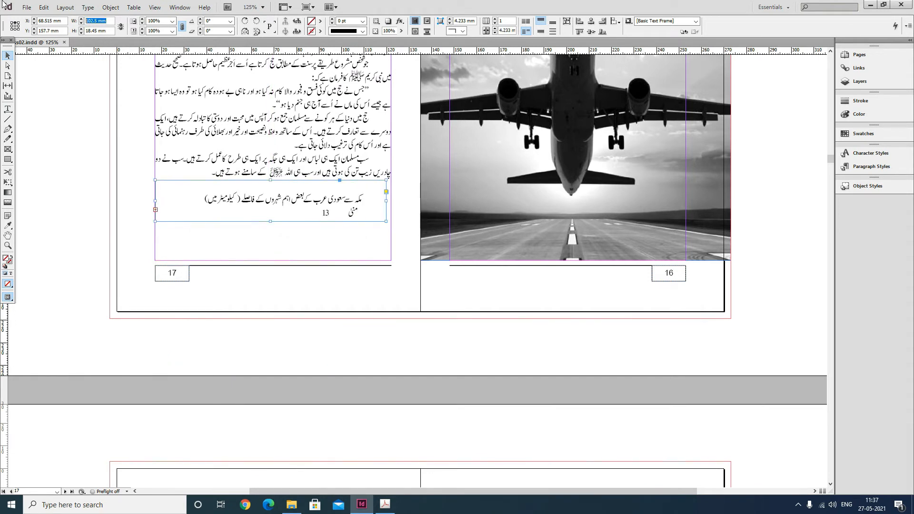
{"action": "type", "text": "105"}
{"action": "key", "text": "Return"}
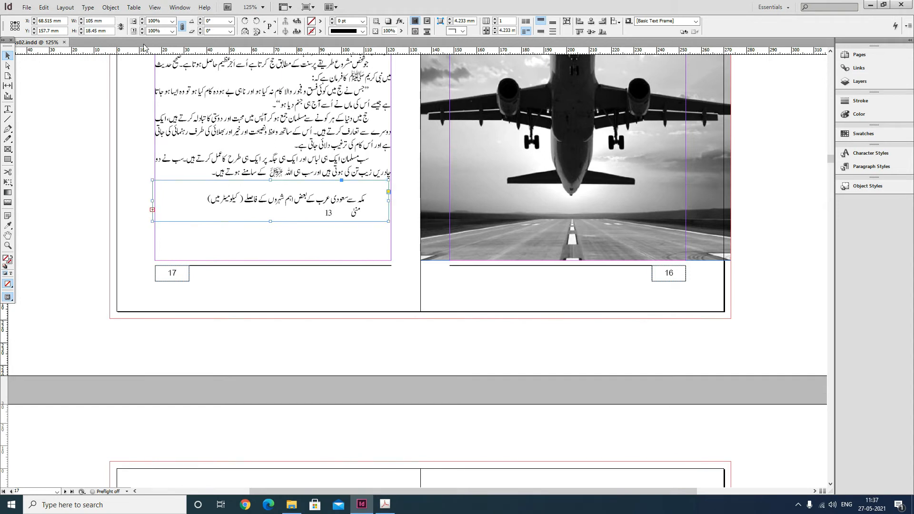
{"action": "left_click_drag", "start_coordinate": [284, 201], "coordinate": [286, 260]}
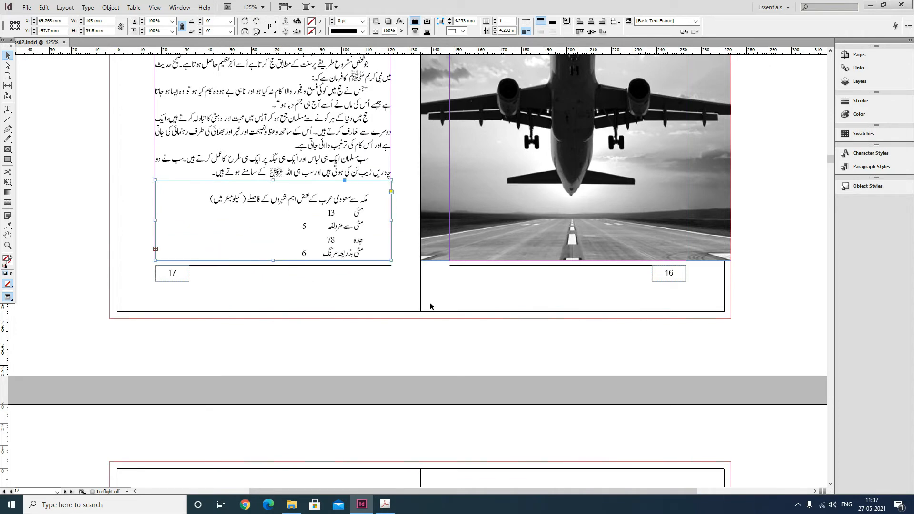
- Apply the subheading_single paragraph style to the second heading on page 17, حج کرنے کا فائدہ
{"action": "scroll", "coordinate": [446, 304], "scroll_direction": "up", "scroll_amount": 5}
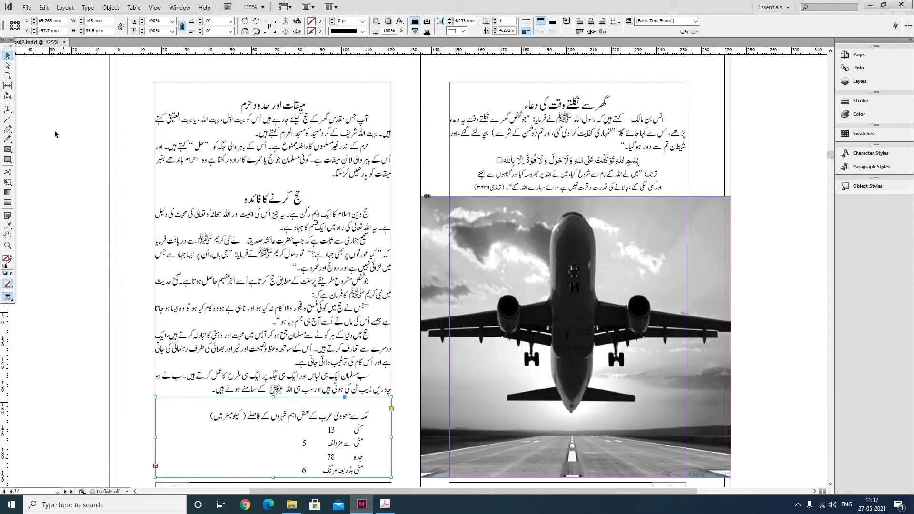
{"action": "left_click", "coordinate": [7, 109]}
{"action": "left_click", "coordinate": [305, 209]}
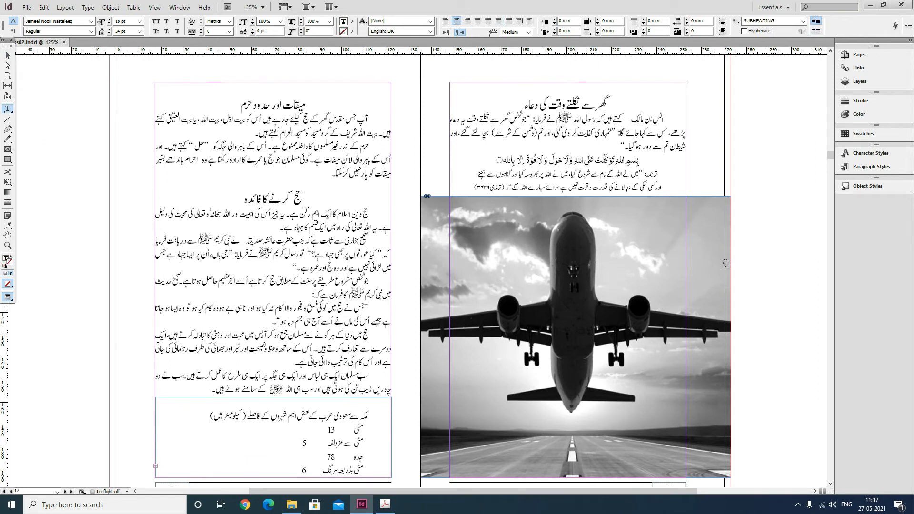
{"action": "left_click", "coordinate": [873, 168]}
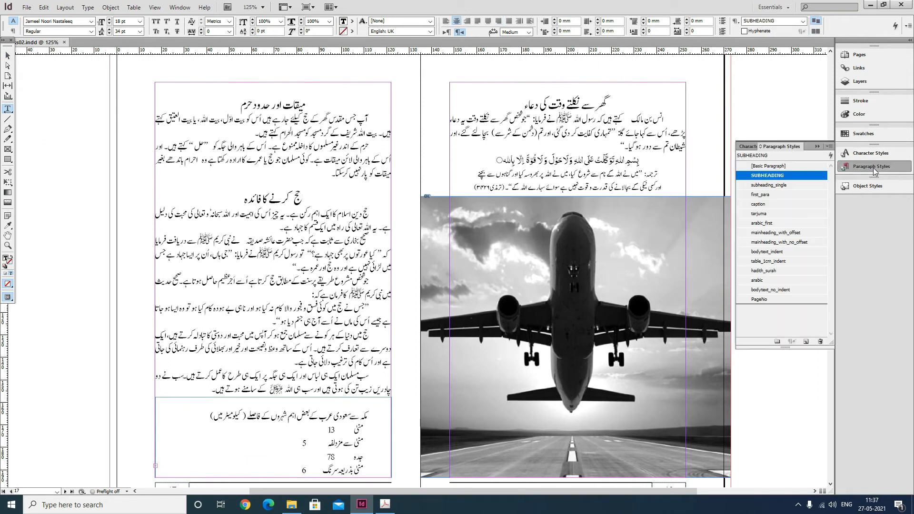
{"action": "left_click", "coordinate": [779, 185]}
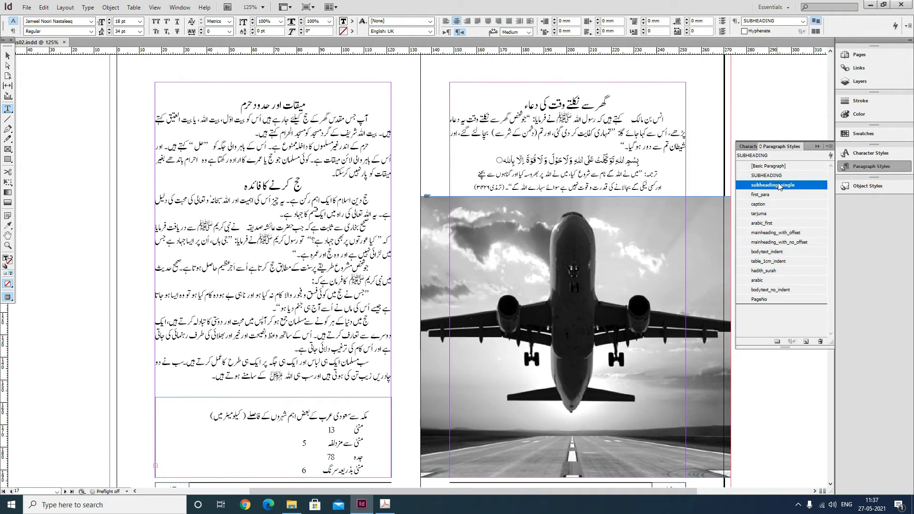
{"action": "left_click", "coordinate": [816, 146]}
{"action": "scroll", "coordinate": [350, 240], "scroll_direction": "down", "scroll_amount": 5}
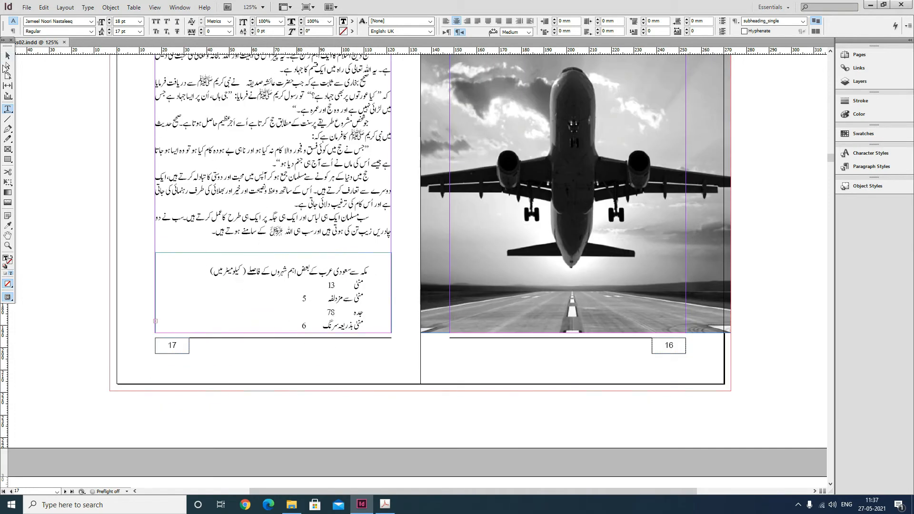
{"action": "left_click", "coordinate": [8, 55]}
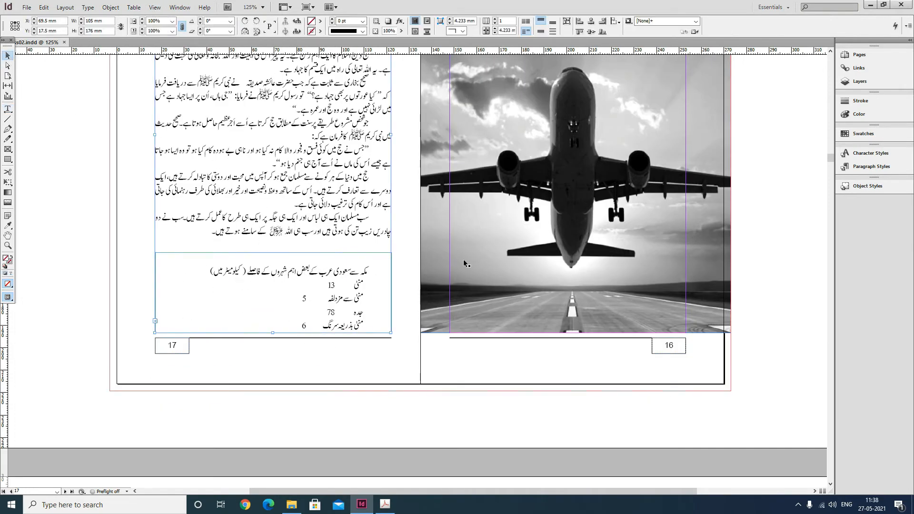
{"action": "left_click", "coordinate": [110, 7]}
{"action": "mouse_move", "coordinate": [118, 21]}
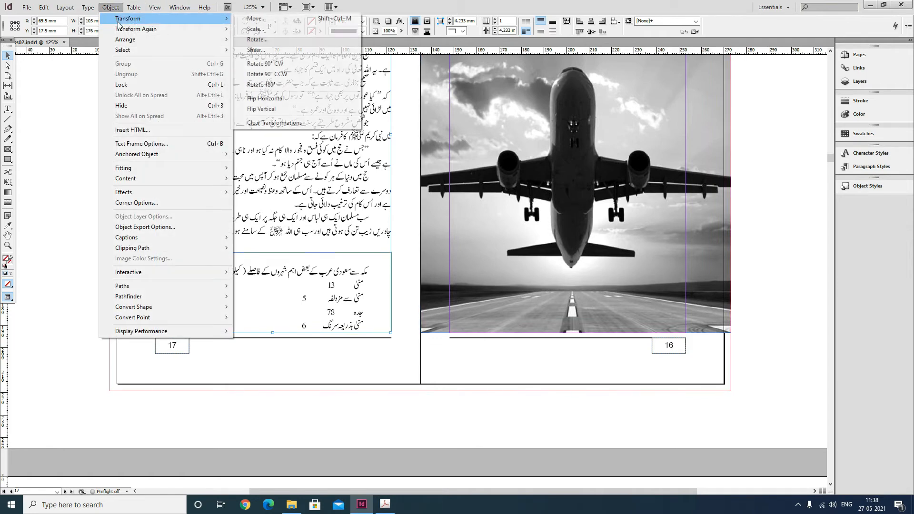
{"action": "mouse_move", "coordinate": [189, 41]}
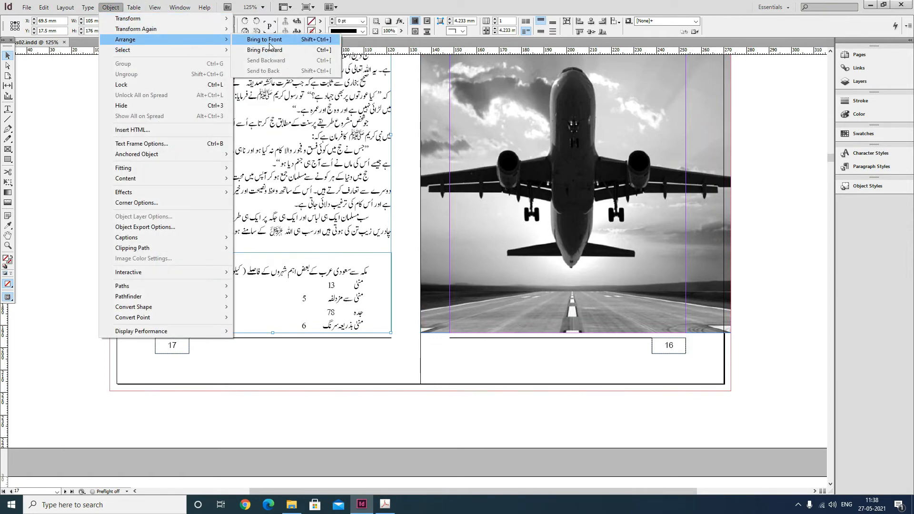
{"action": "left_click", "coordinate": [4, 301]}
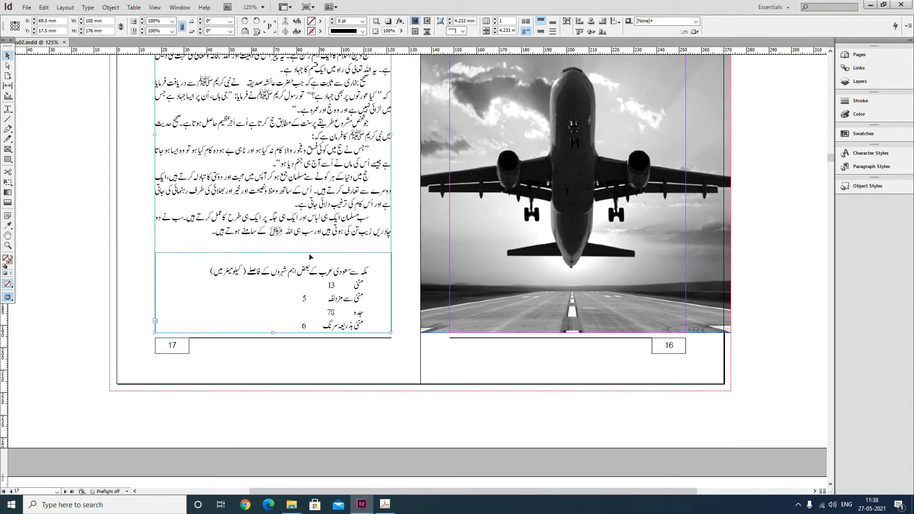
- Set the number of columns of the distance text frame on page 17 to 3
{"action": "left_click", "coordinate": [343, 256]}
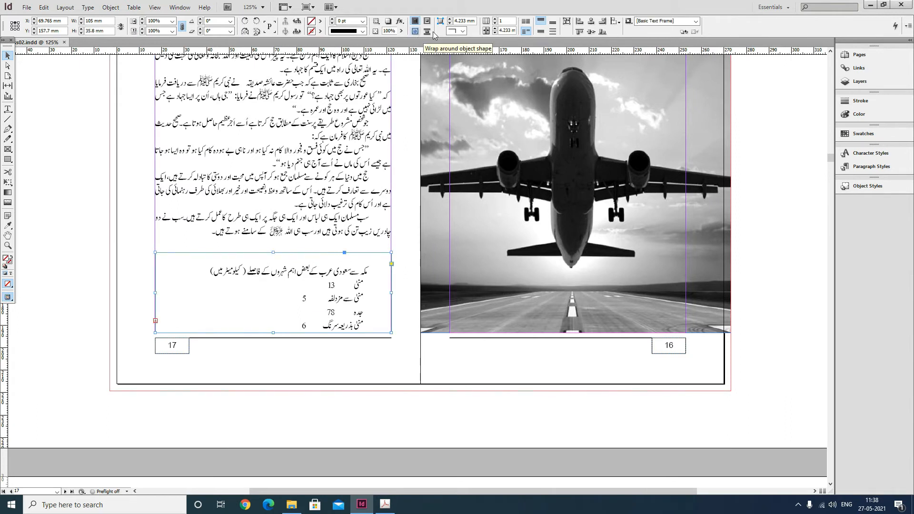
{"action": "left_click", "coordinate": [495, 20]}
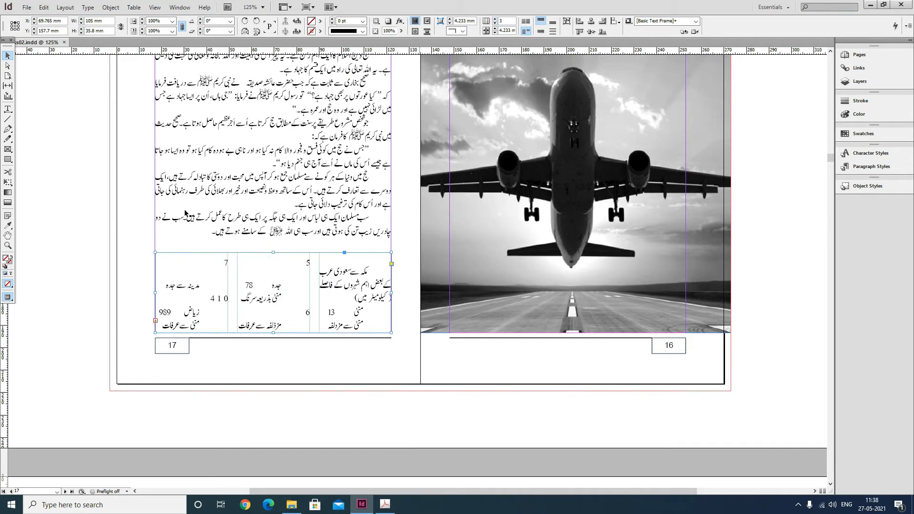
- Set the heading line of the distance list on page 17 to span all columns using Span Columns
{"action": "left_click", "coordinate": [8, 109]}
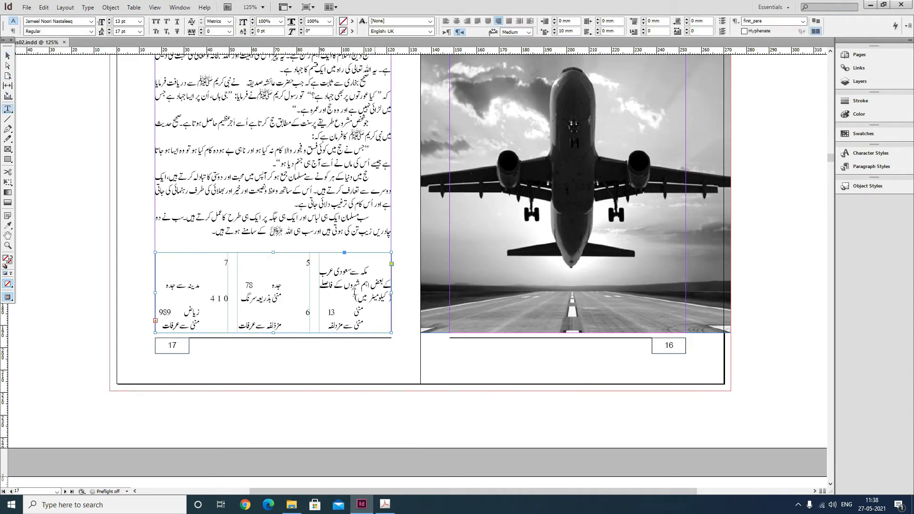
{"action": "left_click_drag", "start_coordinate": [346, 297], "coordinate": [362, 273]}
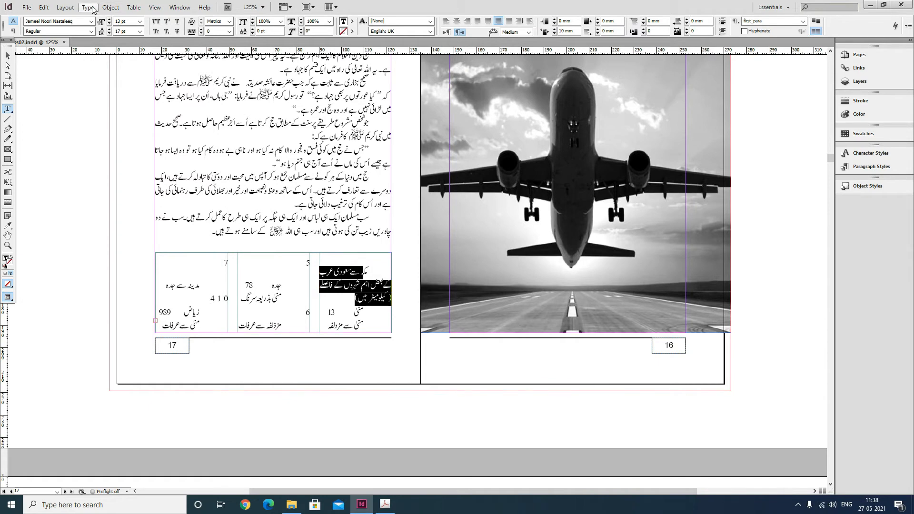
{"action": "left_click", "coordinate": [110, 8]}
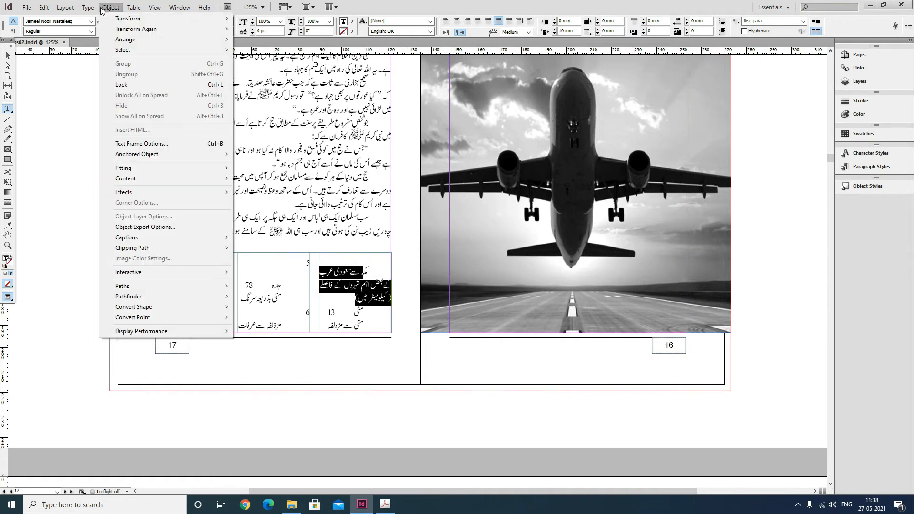
{"action": "mouse_move", "coordinate": [88, 7]}
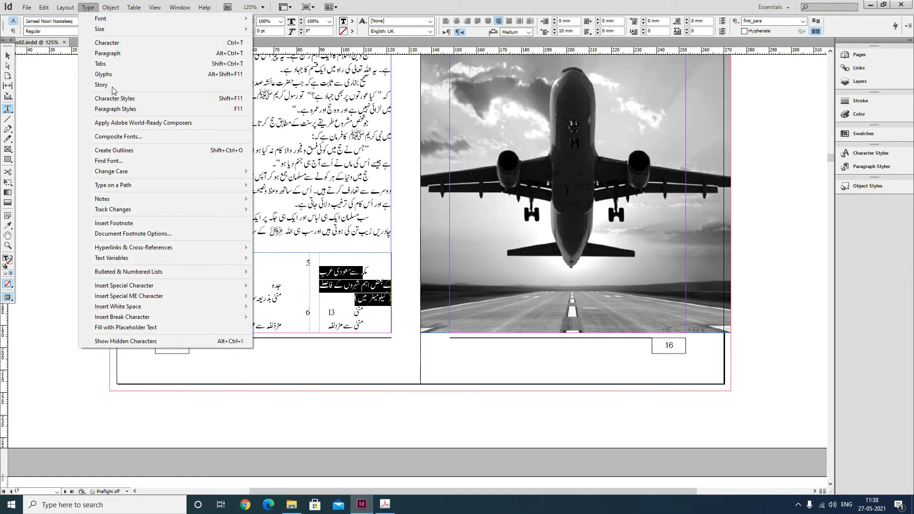
{"action": "left_click", "coordinate": [107, 53]}
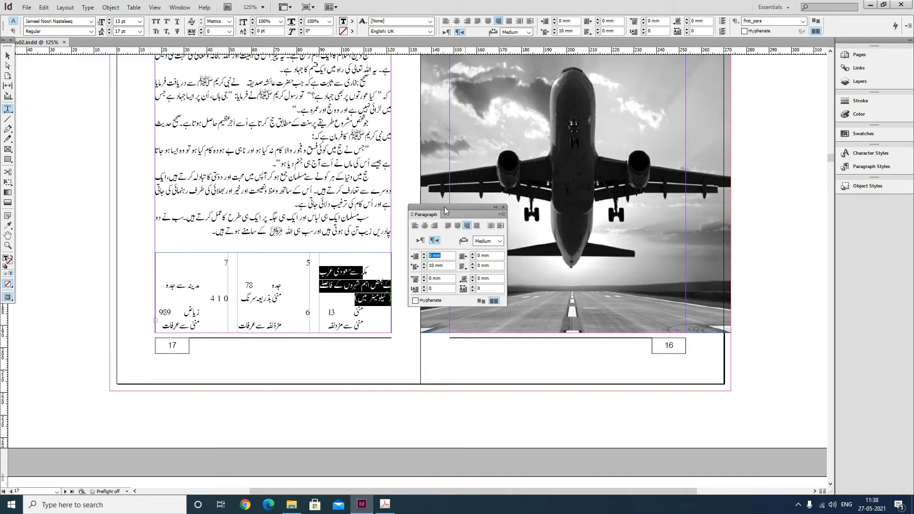
{"action": "left_click_drag", "start_coordinate": [444, 206], "coordinate": [726, 187]}
{"action": "left_click", "coordinate": [784, 196]}
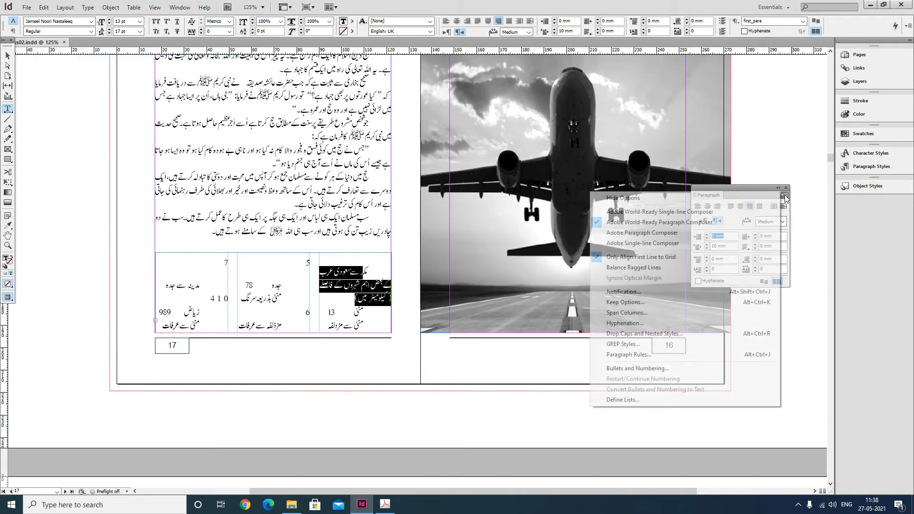
{"action": "left_click", "coordinate": [625, 313]}
{"action": "left_click", "coordinate": [471, 224]}
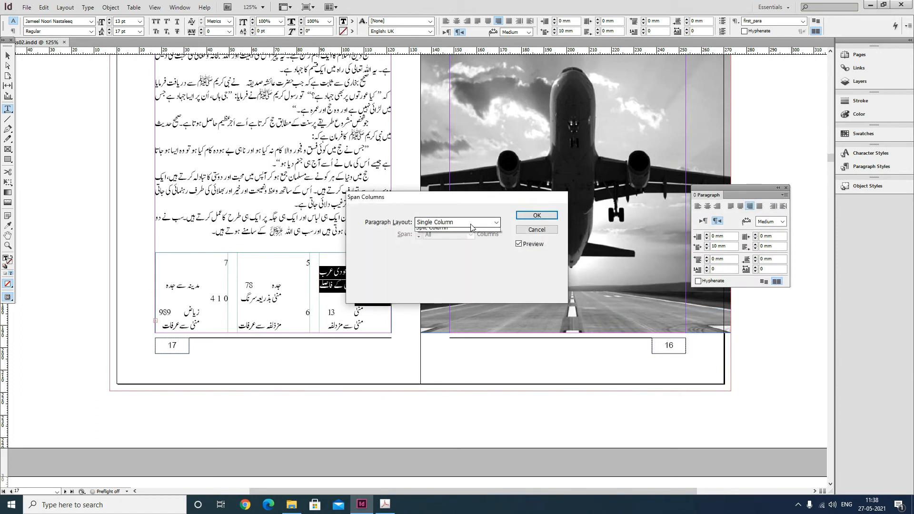
{"action": "left_click", "coordinate": [455, 238]}
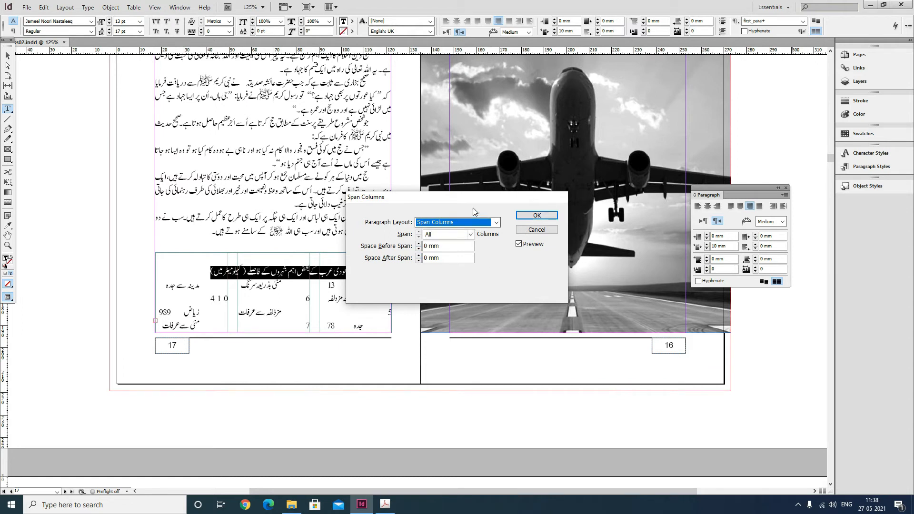
{"action": "left_click_drag", "start_coordinate": [498, 198], "coordinate": [615, 108]}
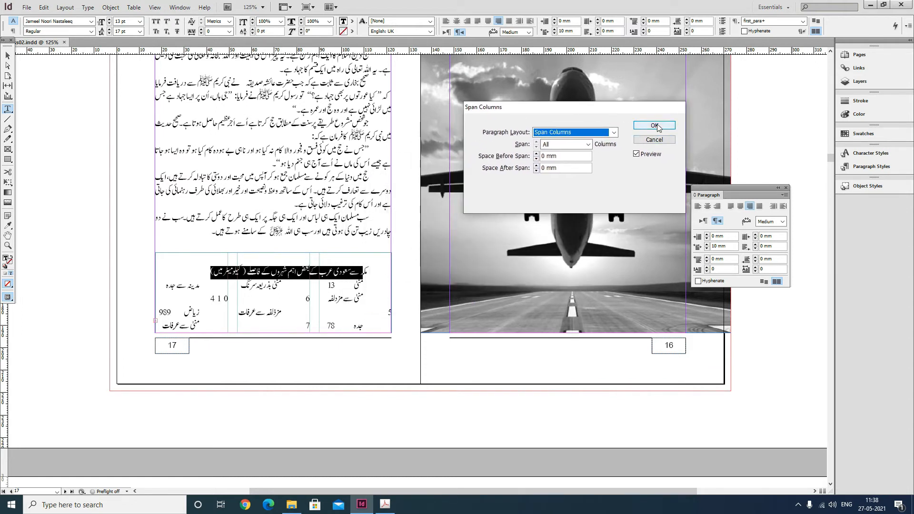
{"action": "left_click", "coordinate": [655, 126]}
- Apply the [Basic Paragraph] style to all the text in the distance frame on page 17
{"action": "left_click", "coordinate": [234, 279]}
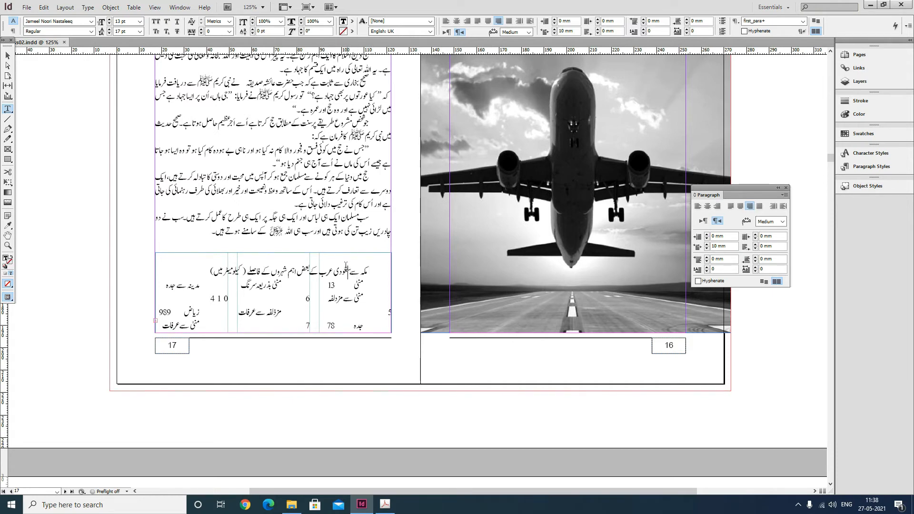
{"action": "triple_click", "coordinate": [388, 271]}
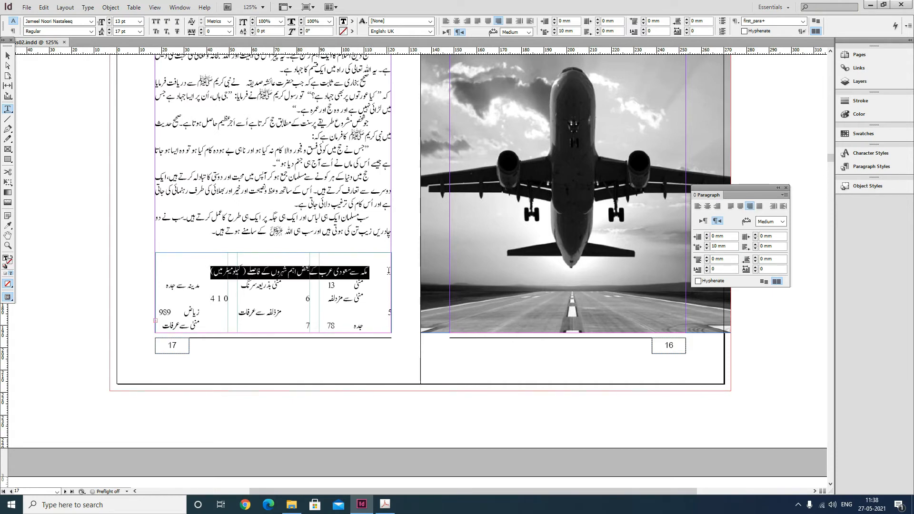
{"action": "double_click", "coordinate": [729, 246]}
{"action": "left_click", "coordinate": [368, 303]}
{"action": "key", "text": "ctrl+a"}
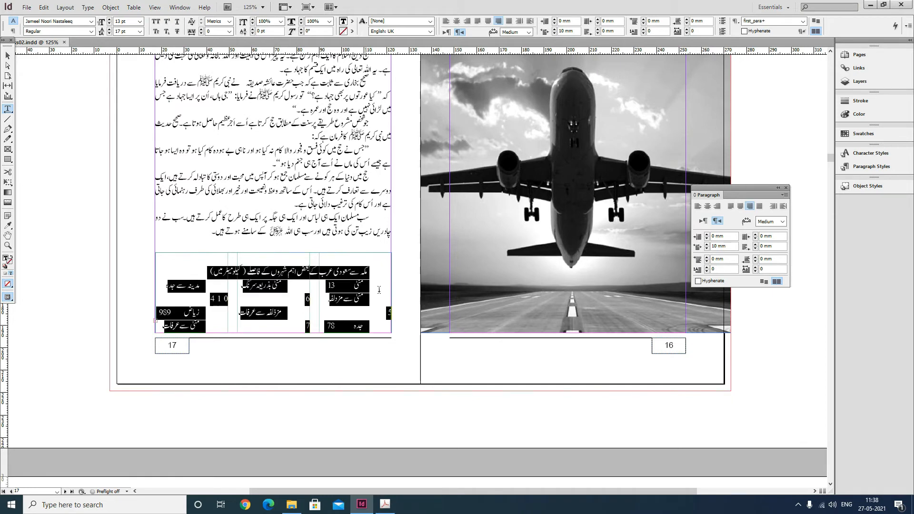
{"action": "left_click", "coordinate": [864, 168]}
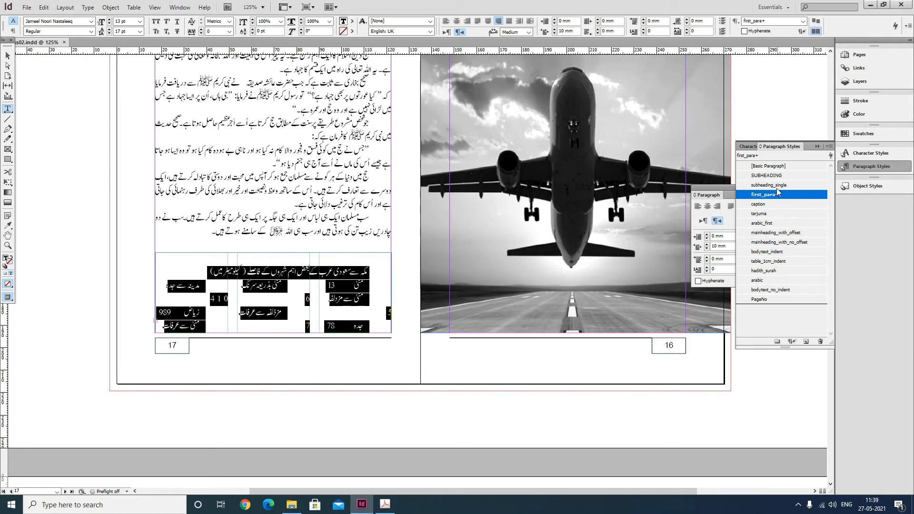
{"action": "left_click", "coordinate": [776, 166]}
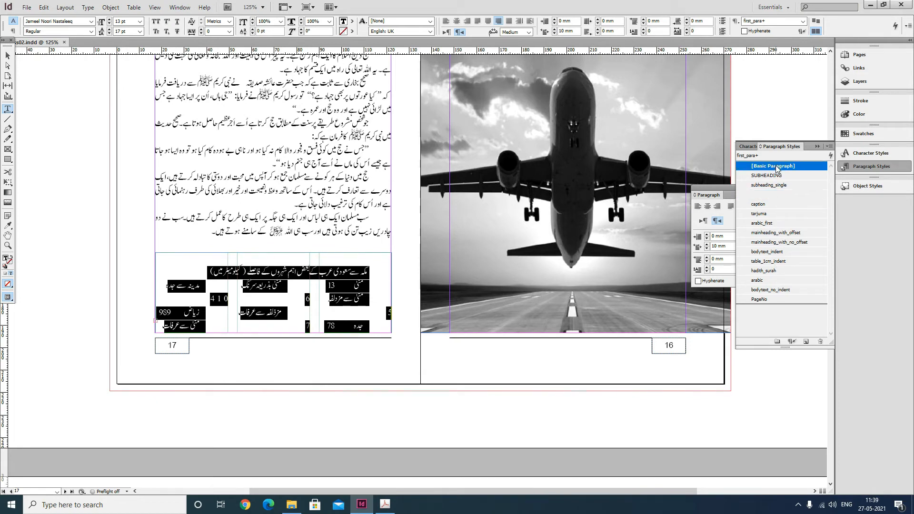
- Set the paragraph layout of the restyled distance list heading to Span Columns with a span of All
{"action": "left_click", "coordinate": [352, 265]}
{"action": "left_click_drag", "start_coordinate": [373, 288], "coordinate": [395, 265]}
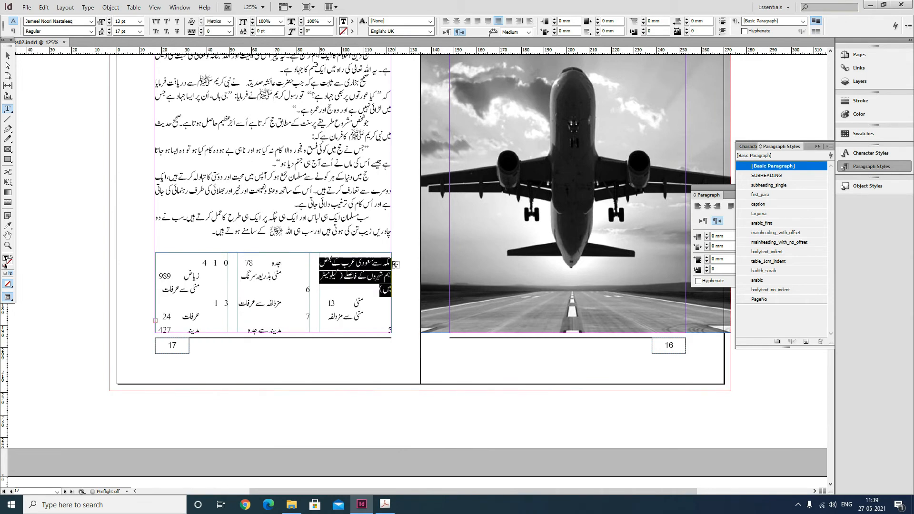
{"action": "left_click", "coordinate": [714, 196]}
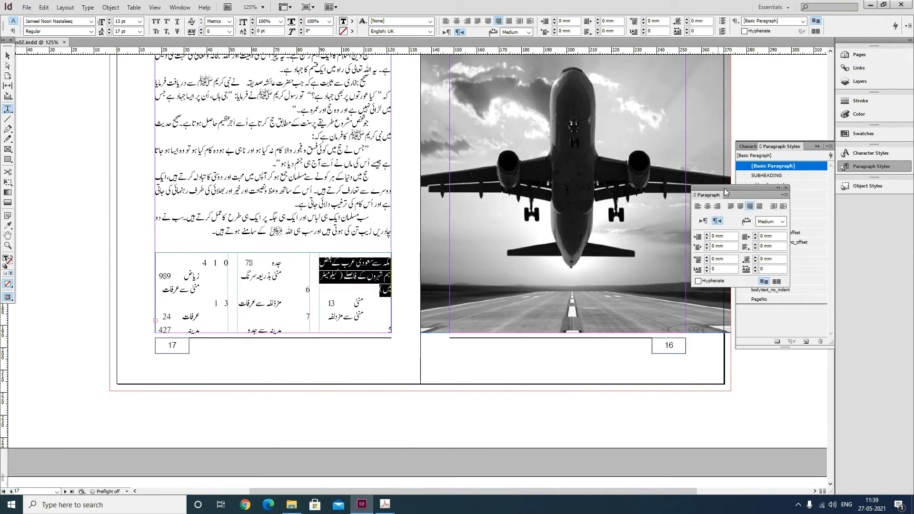
{"action": "left_click", "coordinate": [784, 195]}
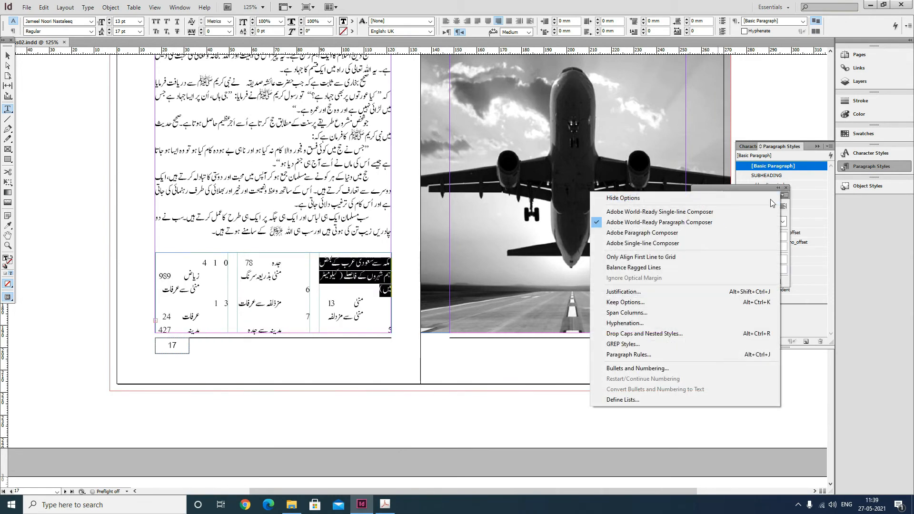
{"action": "left_click", "coordinate": [626, 313]}
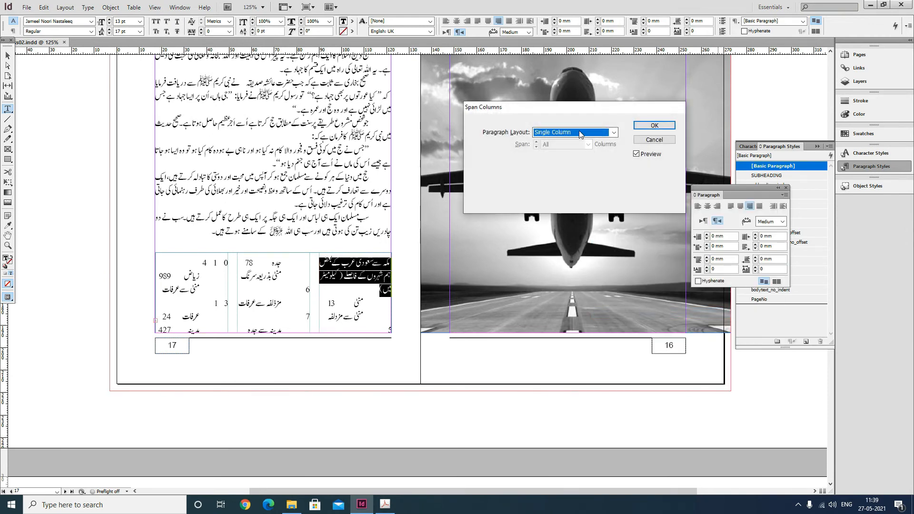
{"action": "left_click", "coordinate": [571, 132]}
{"action": "left_click", "coordinate": [560, 149]}
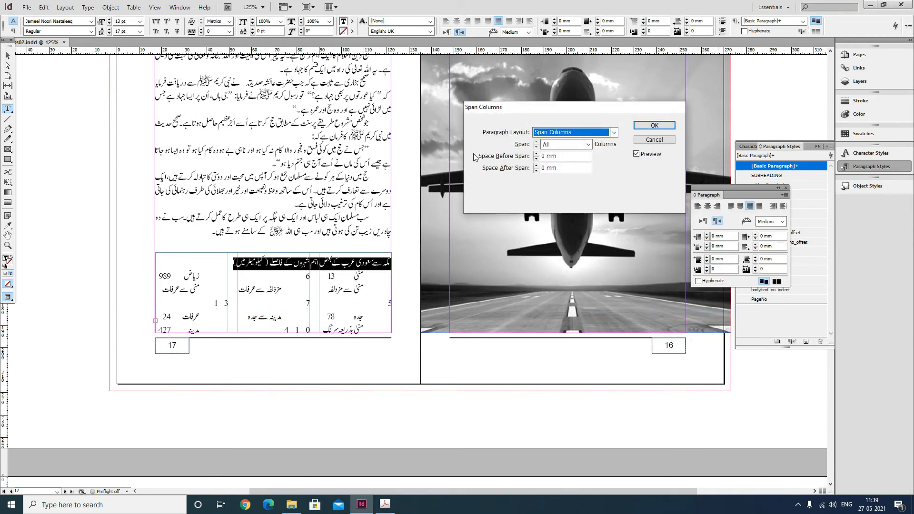
{"action": "left_click", "coordinate": [652, 126]}
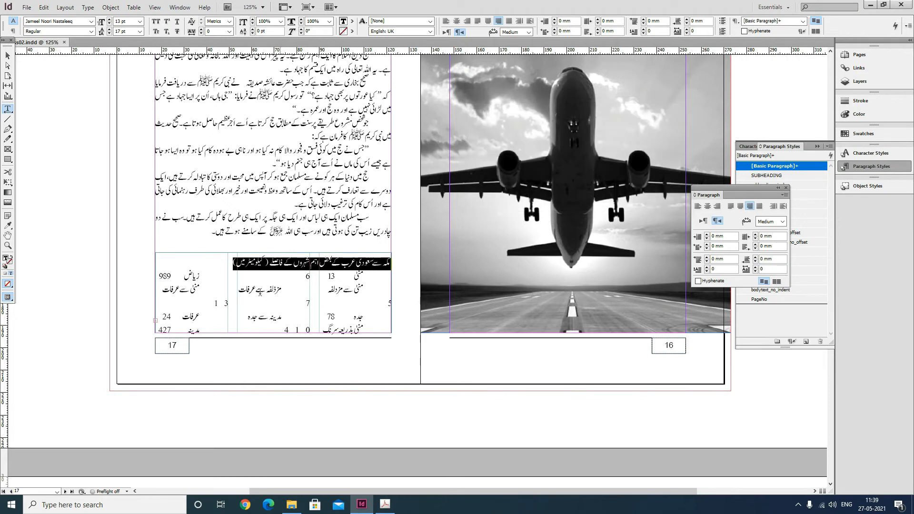
- Centre the distance list heading and set its font size to 15 pt and its leading to 20 pt
{"action": "left_click", "coordinate": [456, 20]}
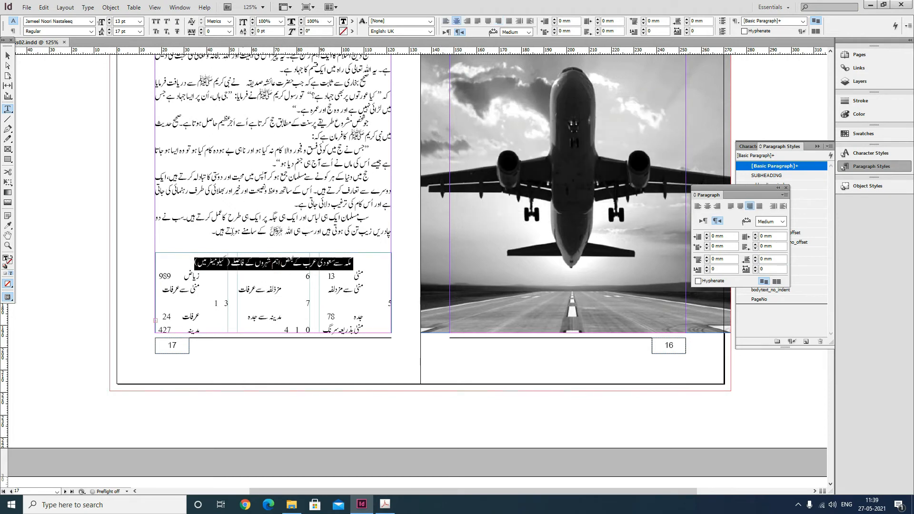
{"action": "left_click_drag", "start_coordinate": [282, 253], "coordinate": [361, 259]}
{"action": "type", "text": "15"}
{"action": "key", "text": "Tab"}
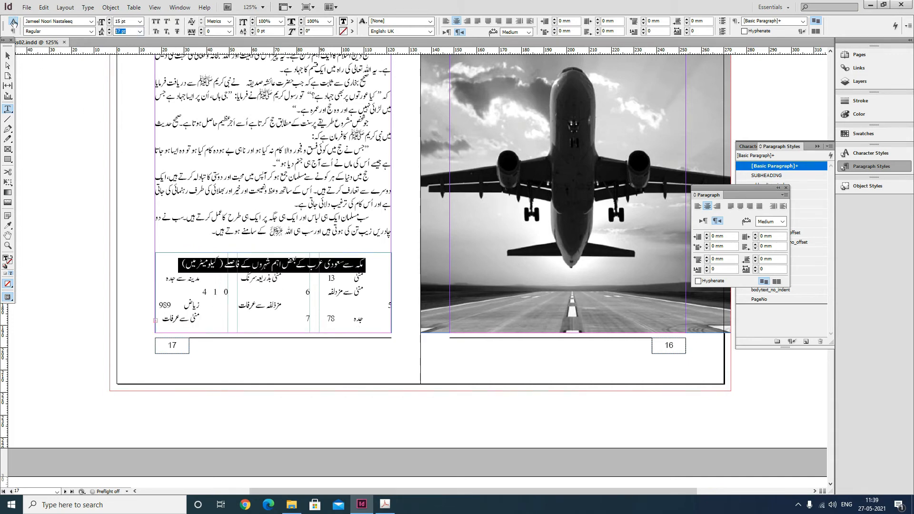
{"action": "type", "text": "20"}
{"action": "key", "text": "Tab"}
- Raise the distance frame's top edge to just under the body text and stretch its bottom below the page, about 89 mm high overall
{"action": "left_click", "coordinate": [8, 55]}
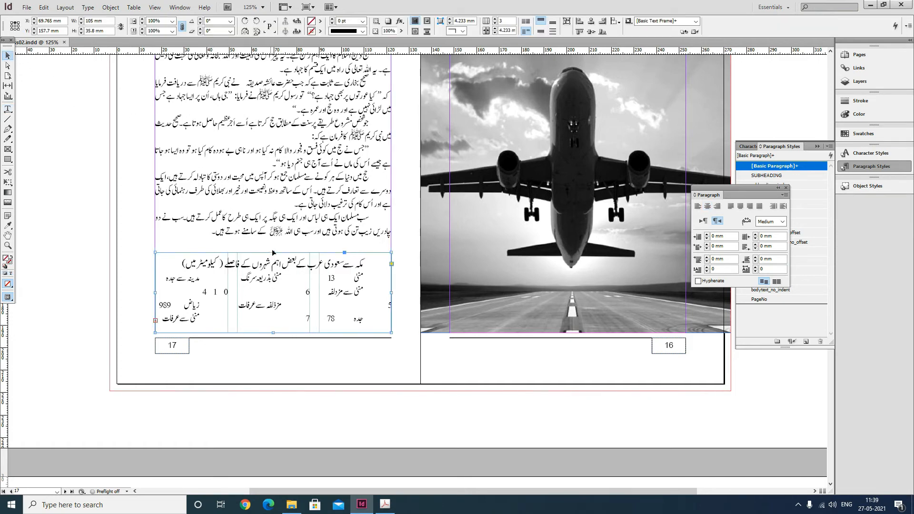
{"action": "left_click_drag", "start_coordinate": [274, 253], "coordinate": [274, 243]}
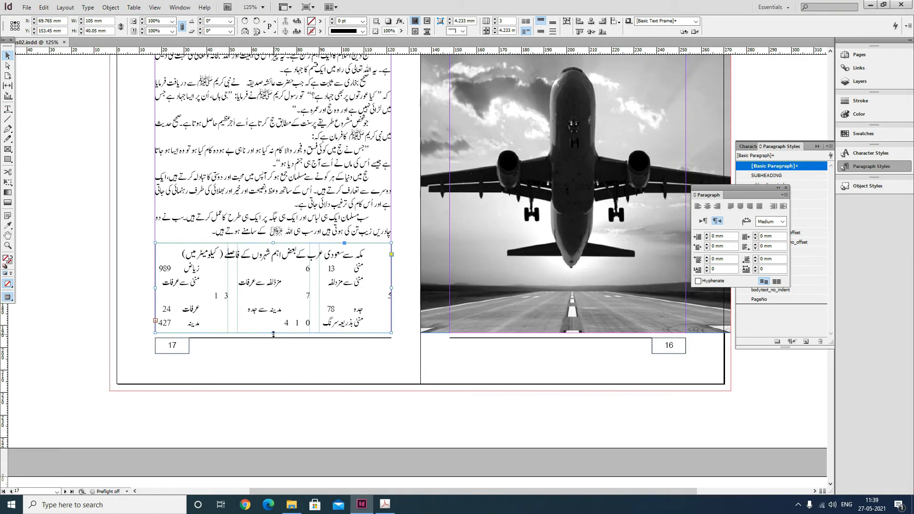
{"action": "left_click_drag", "start_coordinate": [273, 334], "coordinate": [269, 443]}
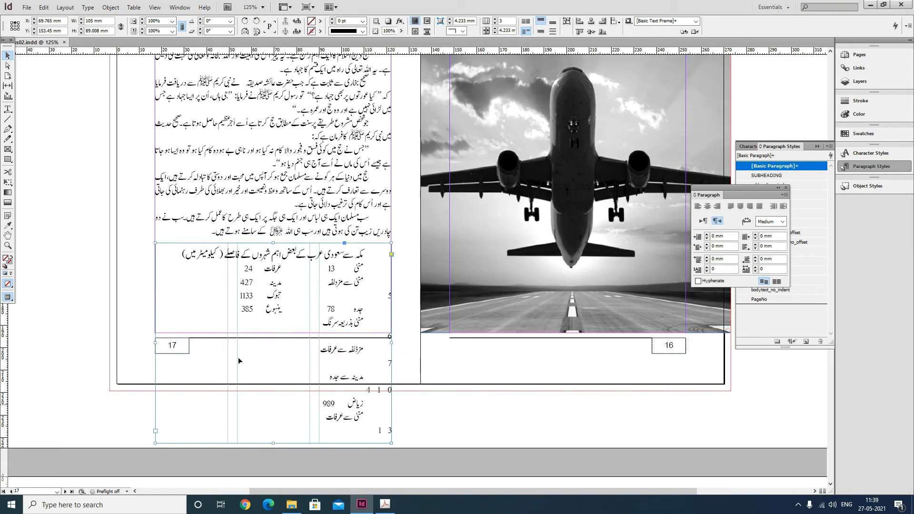
- Add a left-aligned tab stop at about 30.7 mm to all the distance entries below the heading
{"action": "left_click", "coordinate": [8, 109]}
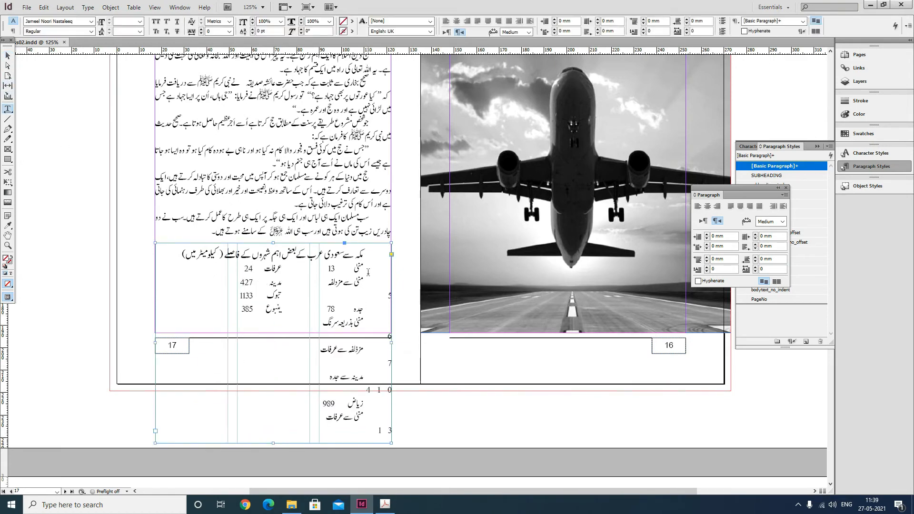
{"action": "left_click_drag", "start_coordinate": [364, 270], "coordinate": [238, 374]}
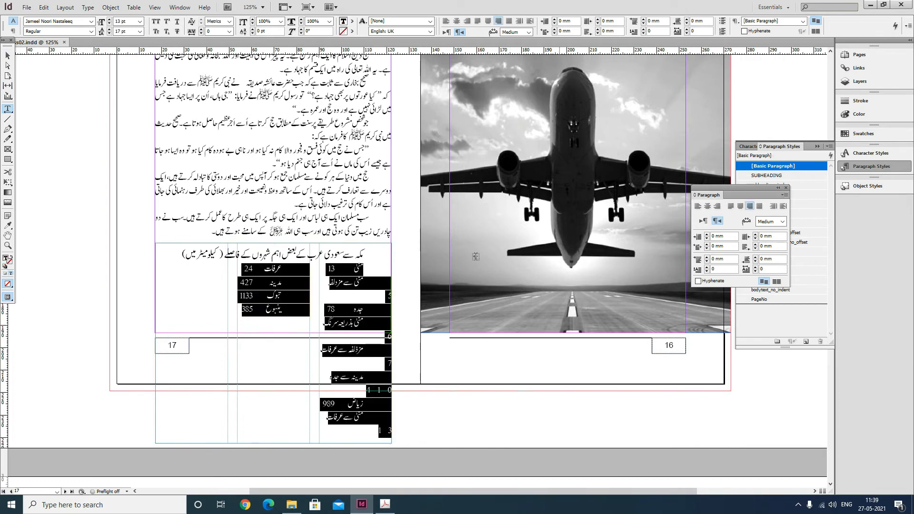
{"action": "left_click_drag", "start_coordinate": [366, 269], "coordinate": [286, 363]}
{"action": "left_click", "coordinate": [311, 277]}
{"action": "left_click", "coordinate": [89, 10]}
{"action": "left_click", "coordinate": [104, 65]}
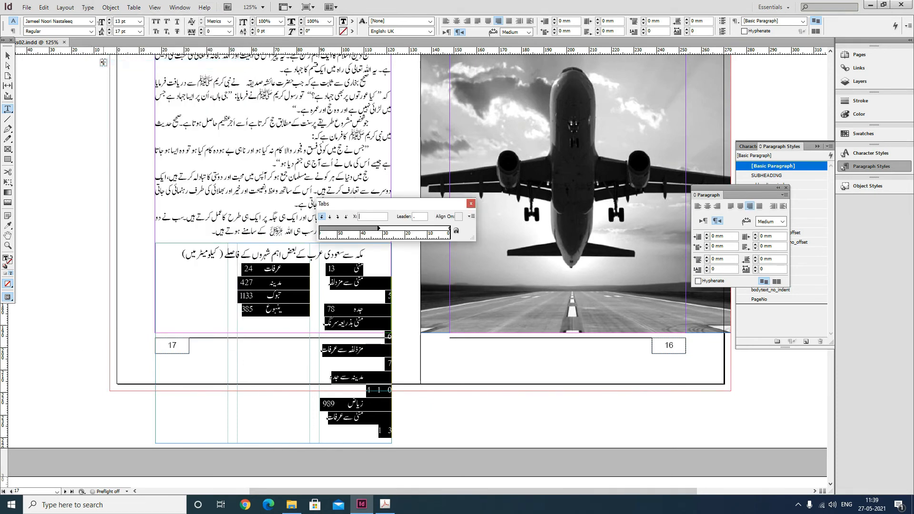
{"action": "left_click_drag", "start_coordinate": [416, 205], "coordinate": [379, 129]}
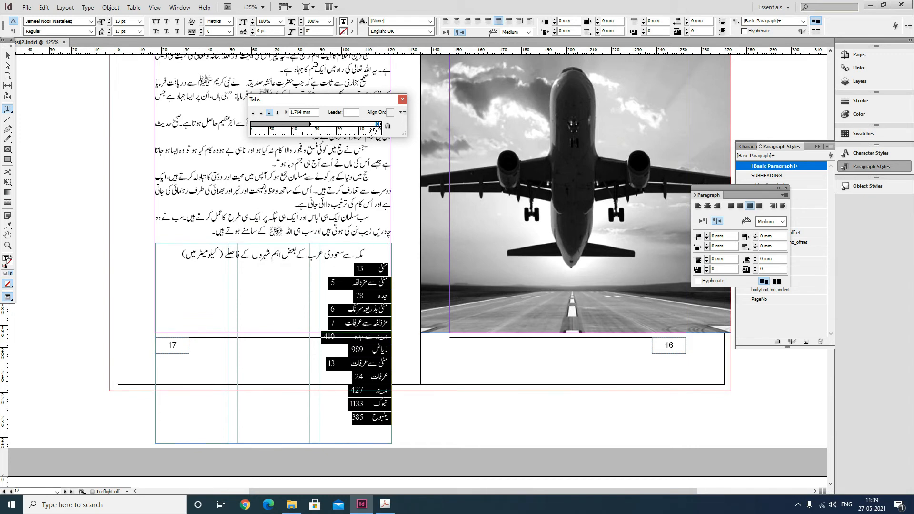
{"action": "left_click_drag", "start_coordinate": [323, 128], "coordinate": [316, 127]}
{"action": "left_click", "coordinate": [254, 112]}
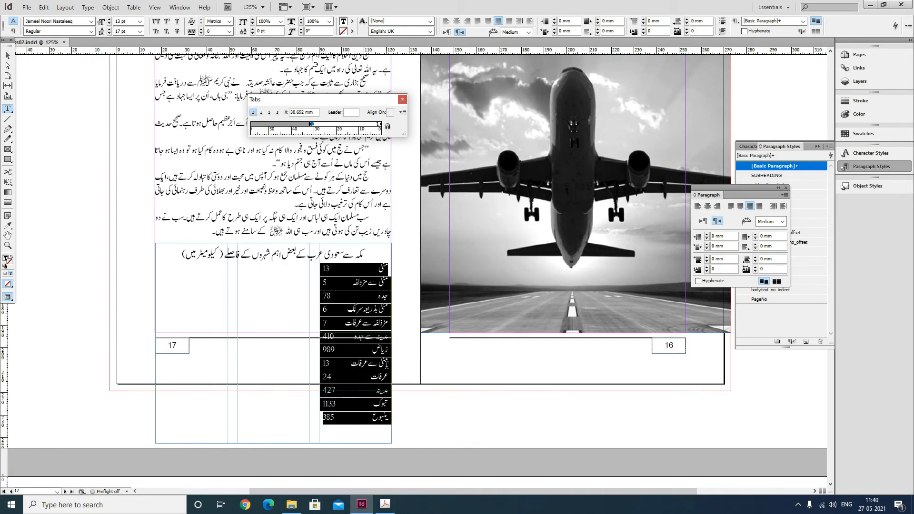
{"action": "left_click", "coordinate": [403, 98]}
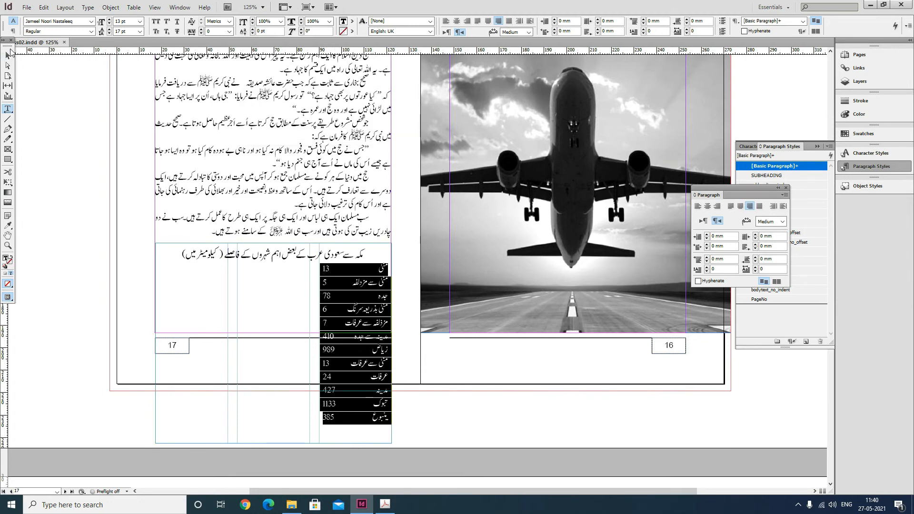
- Shorten the distance frame back to the bottom margin of page 17, about 40 mm high
{"action": "left_click", "coordinate": [8, 56]}
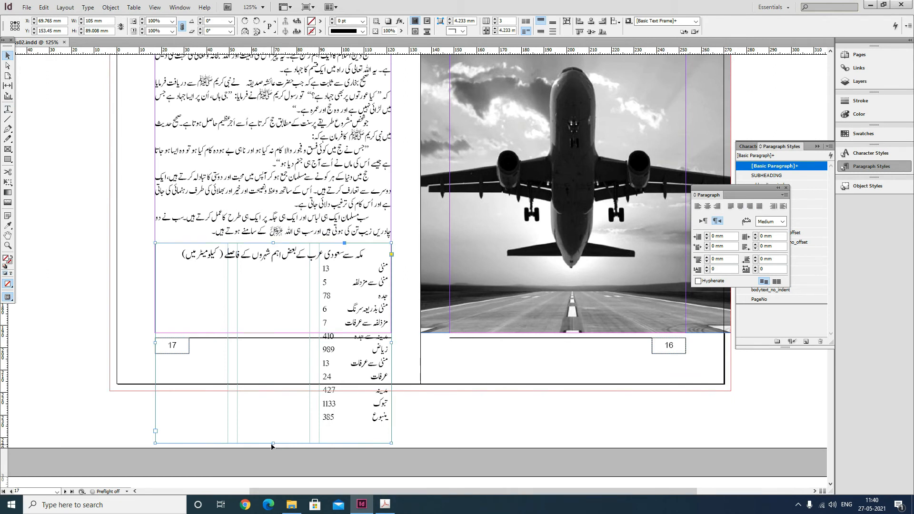
{"action": "left_click_drag", "start_coordinate": [273, 444], "coordinate": [284, 335]}
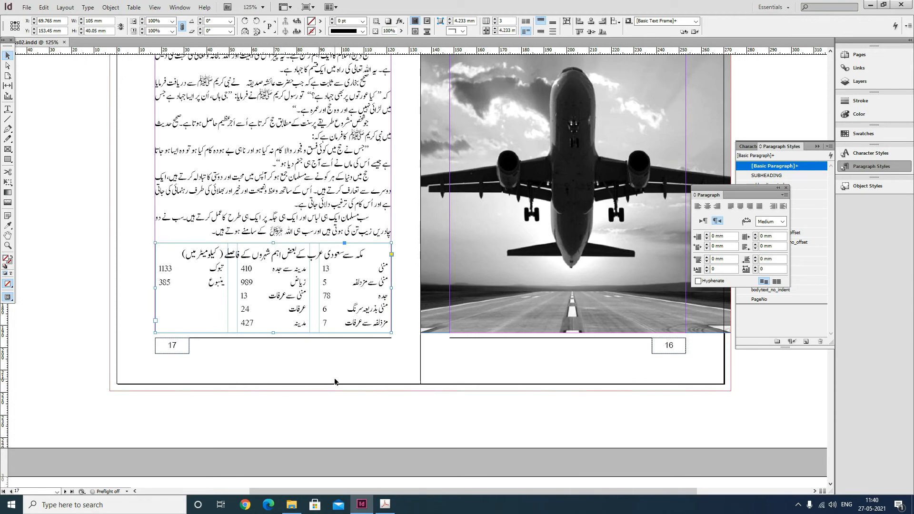
{"action": "left_click_drag", "start_coordinate": [130, 180], "coordinate": [437, 377]}
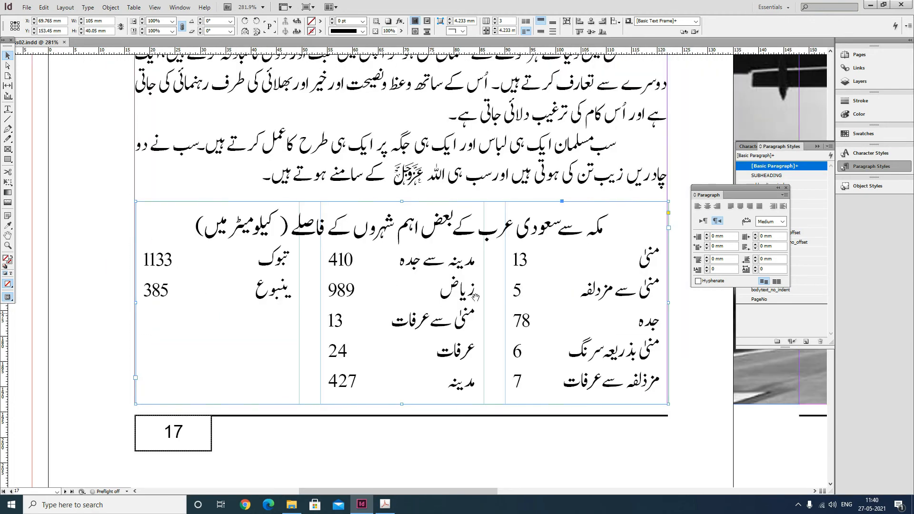
{"action": "left_click_drag", "start_coordinate": [501, 264], "coordinate": [486, 227]}
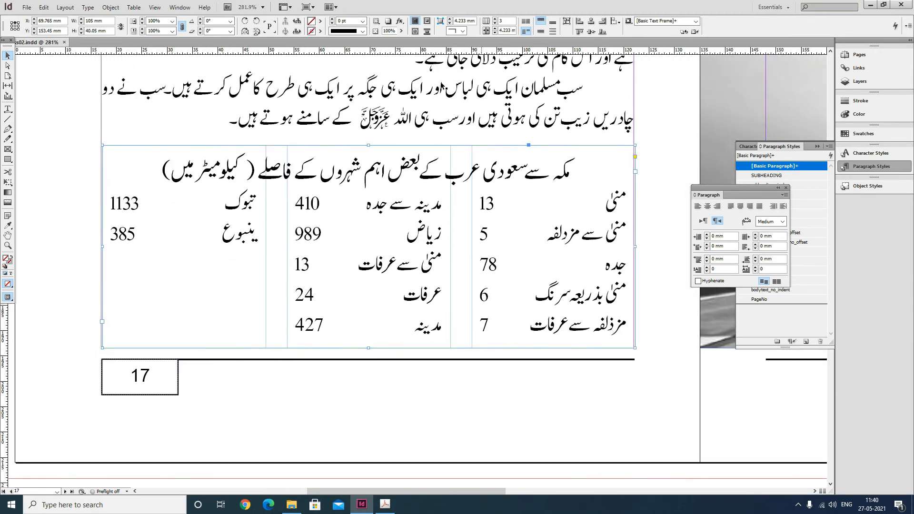
- Give the distance list frame a 3 pt border of the Thick - Thick stroke type
{"action": "left_click", "coordinate": [362, 21]}
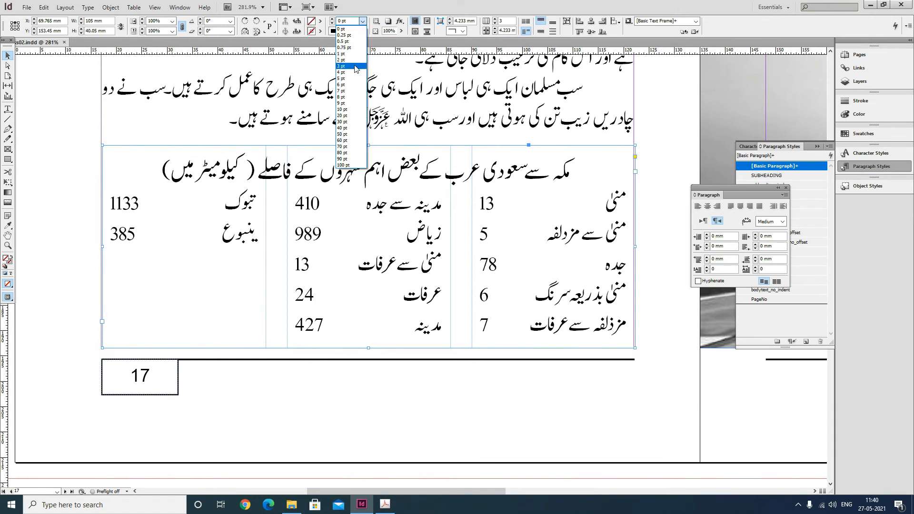
{"action": "left_click", "coordinate": [354, 66]}
{"action": "left_click", "coordinate": [363, 31]}
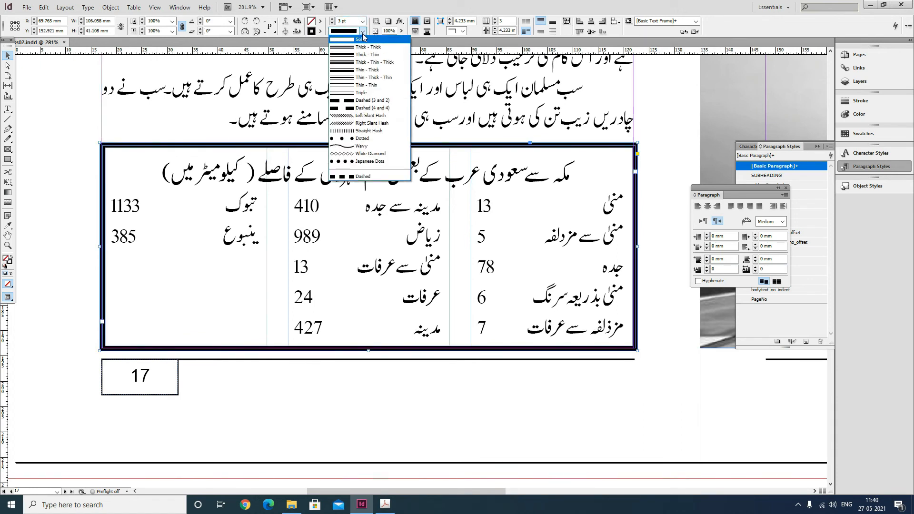
{"action": "left_click", "coordinate": [361, 50]}
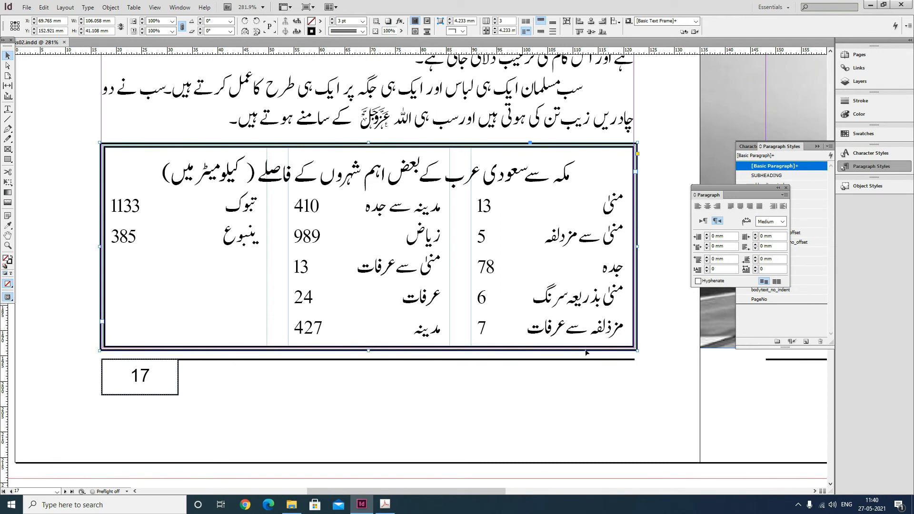
{"action": "left_click", "coordinate": [575, 412]}
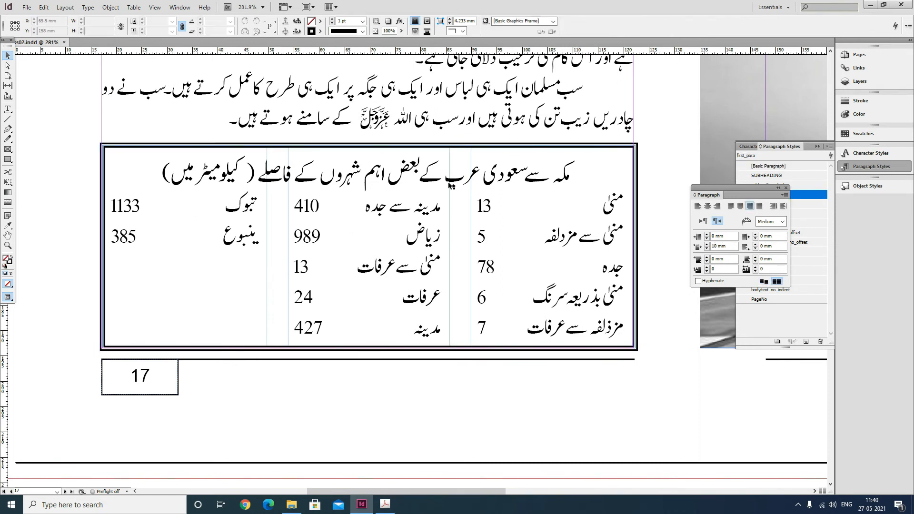
- Place the text cursor in the heading of the distance list
{"action": "left_click", "coordinate": [7, 108]}
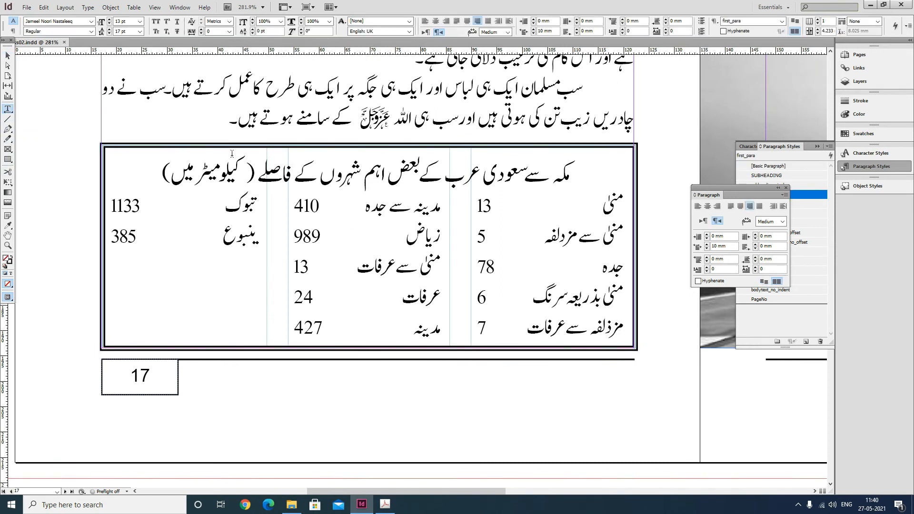
{"action": "left_click", "coordinate": [341, 177]}
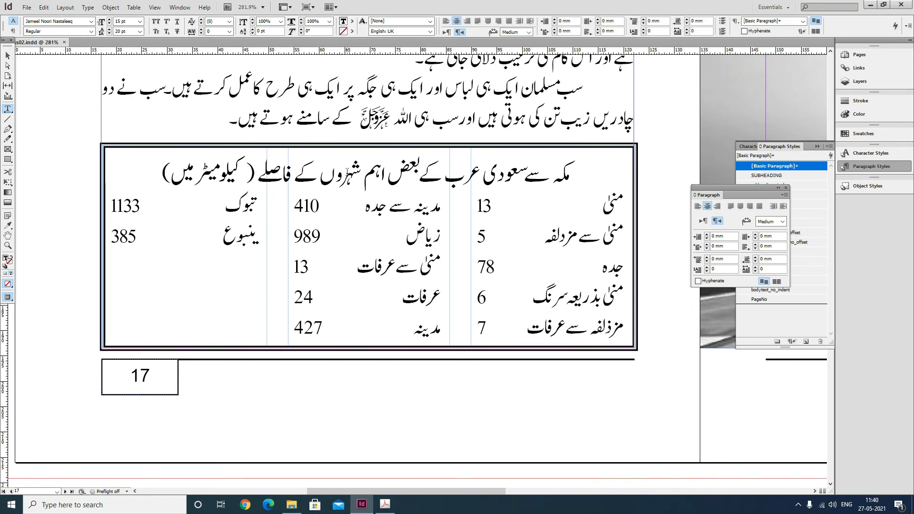
{"action": "left_click", "coordinate": [783, 195]}
{"action": "left_click", "coordinate": [636, 312]}
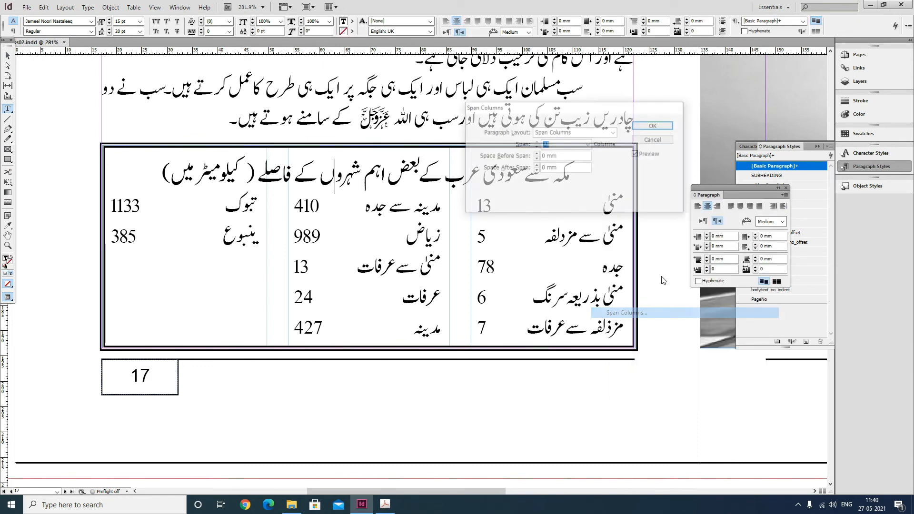
{"action": "left_click", "coordinate": [643, 140]}
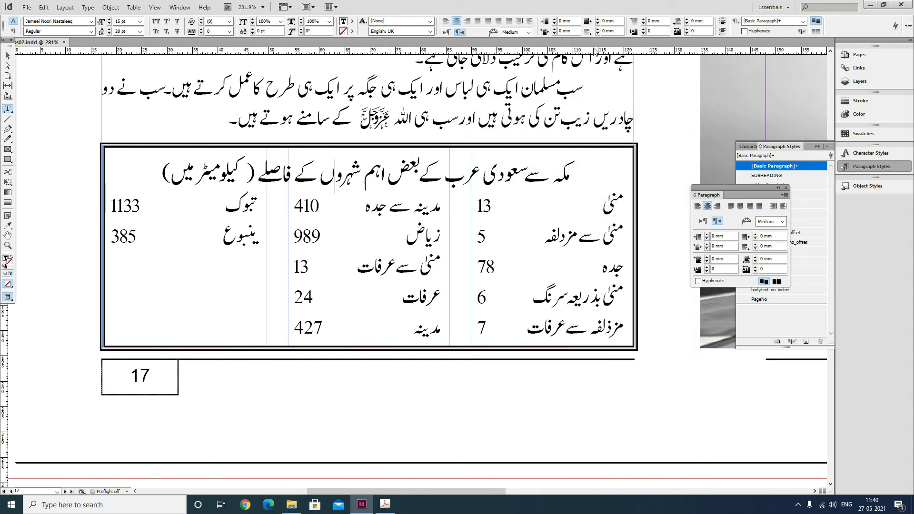
- Set the space after the distance list heading to 3 mm
{"action": "left_click", "coordinate": [686, 19]}
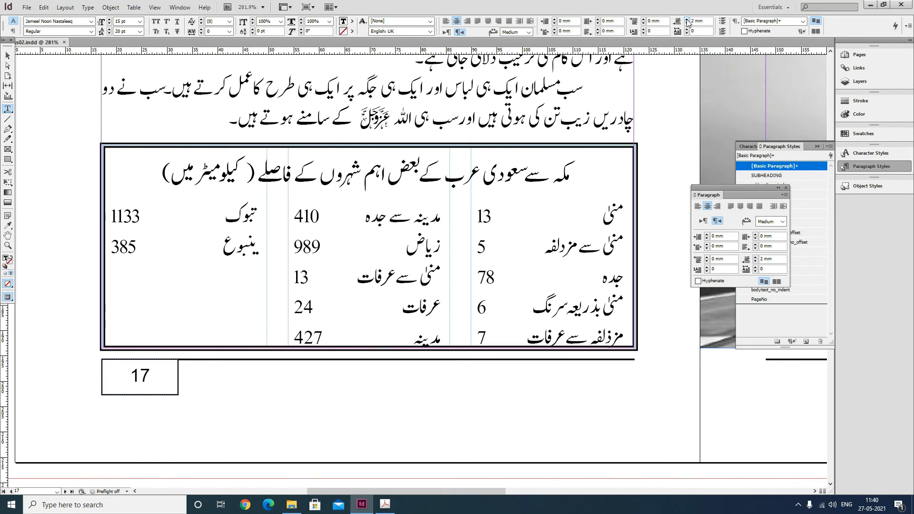
{"action": "left_click", "coordinate": [687, 19]}
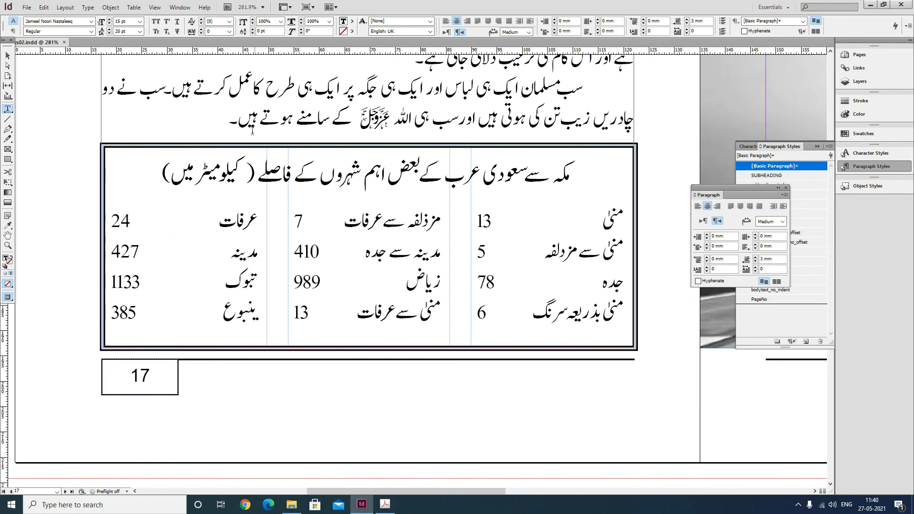
{"action": "left_click", "coordinate": [7, 55]}
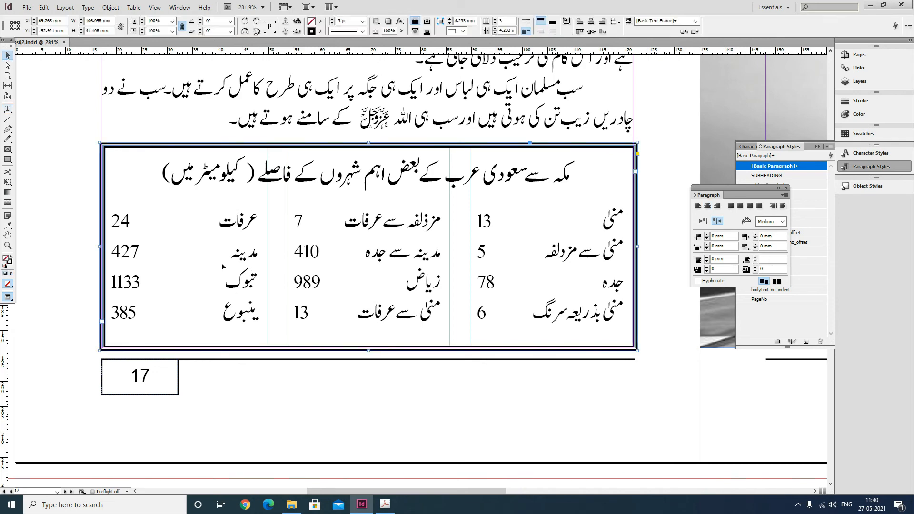
{"action": "left_click", "coordinate": [383, 426]}
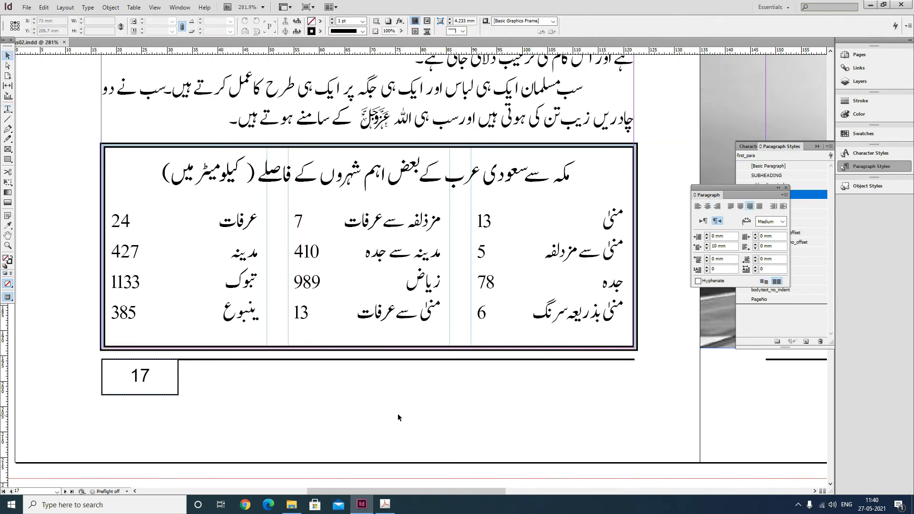
- Apply the subheading_single paragraph style to the headings at the top of pages 17 and 16
{"action": "left_click", "coordinate": [420, 288], "text": "ctrl+alt"}
{"action": "left_click", "coordinate": [415, 280], "text": "ctrl+alt"}
{"action": "left_click", "coordinate": [414, 278], "text": "ctrl+alt"}
{"action": "left_click", "coordinate": [412, 277], "text": "ctrl+alt"}
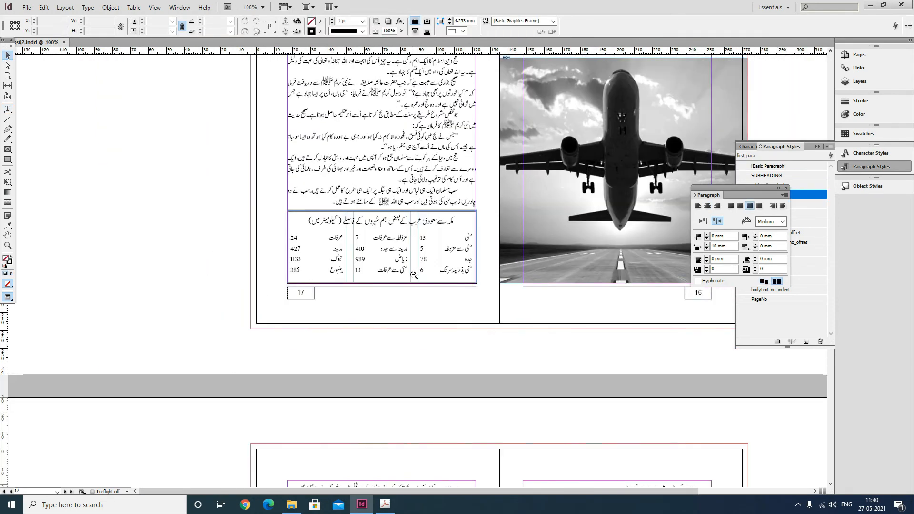
{"action": "left_click", "coordinate": [409, 275], "text": "ctrl+alt"}
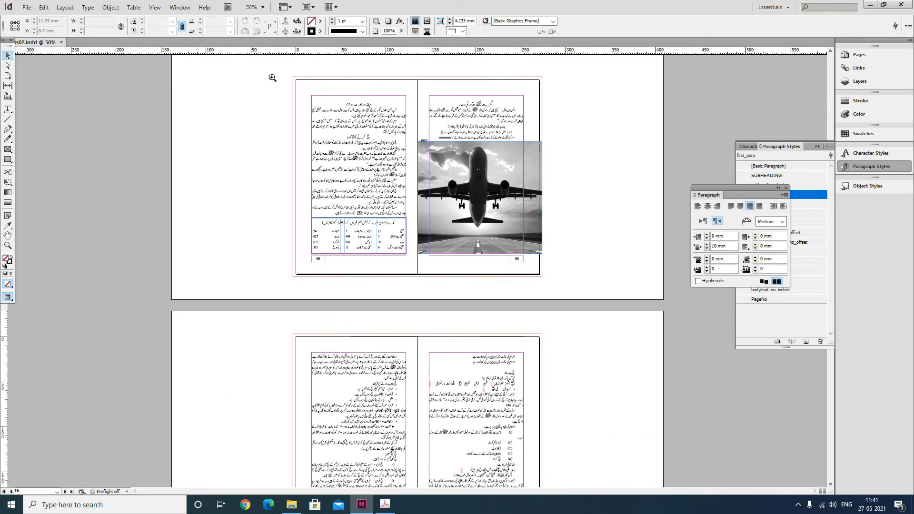
{"action": "left_click_drag", "start_coordinate": [263, 77], "coordinate": [578, 285]}
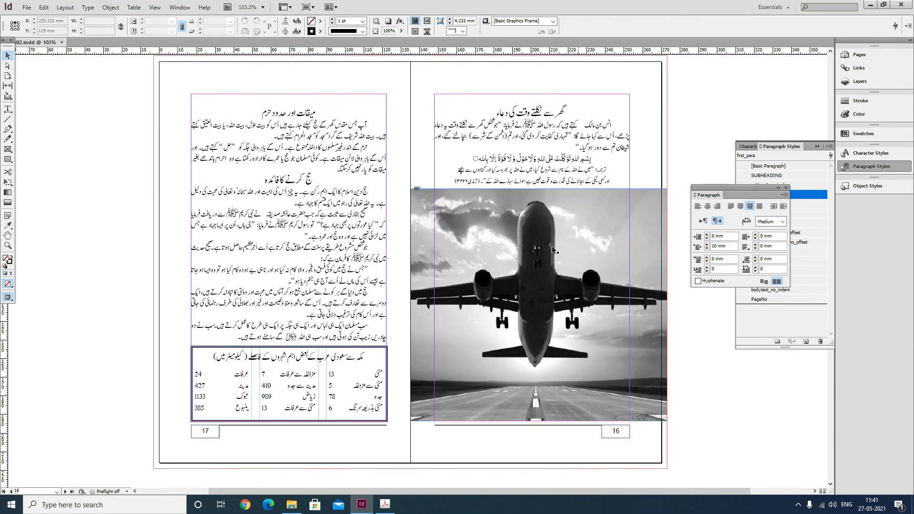
{"action": "key", "text": "t"}
{"action": "left_click_drag", "start_coordinate": [251, 119], "coordinate": [305, 112]}
{"action": "left_click", "coordinate": [265, 117]}
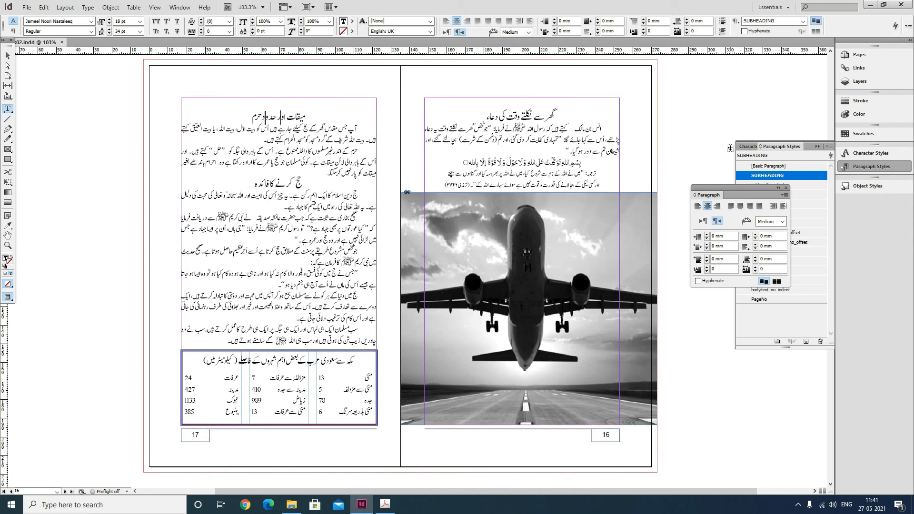
{"action": "left_click", "coordinate": [784, 190]}
{"action": "left_click", "coordinate": [766, 185]}
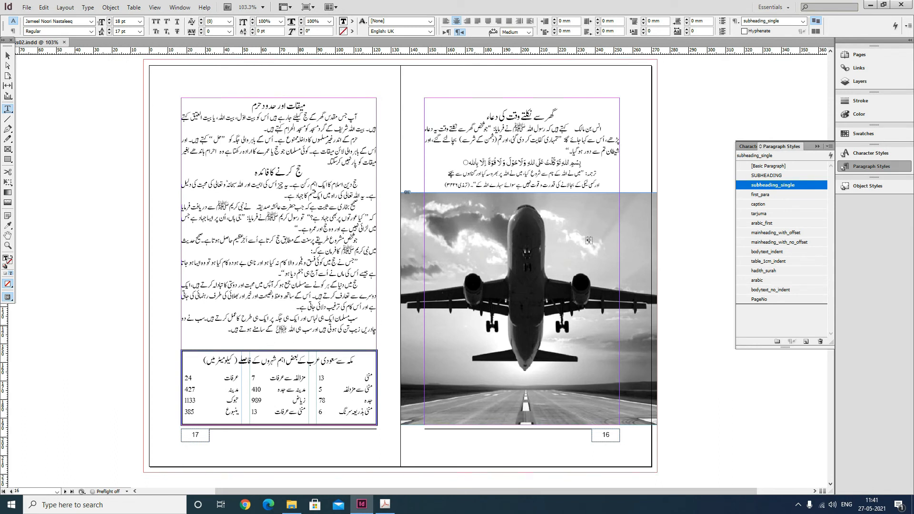
{"action": "left_click", "coordinate": [530, 116]}
{"action": "left_click", "coordinate": [776, 186]}
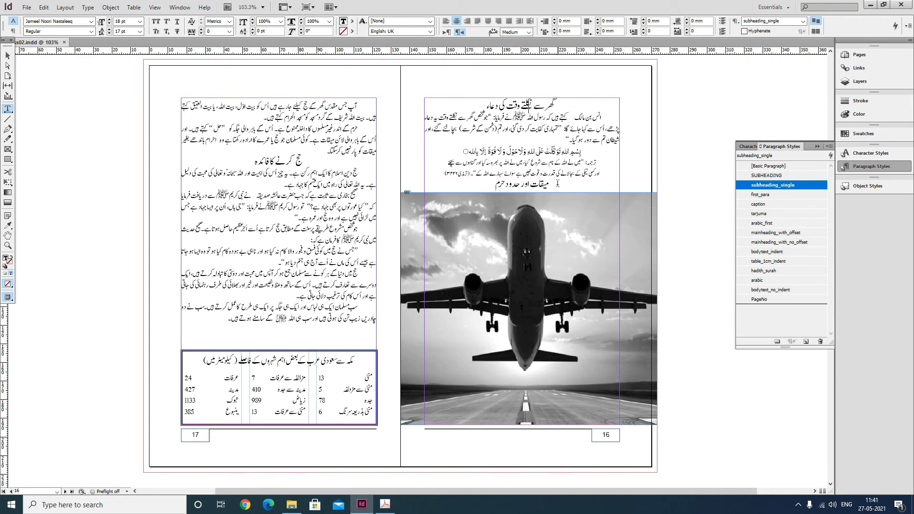
- Break the text after the translation on page 16 so the next heading starts page 17, and remove the empty line above that heading
{"action": "left_click", "coordinate": [439, 173]}
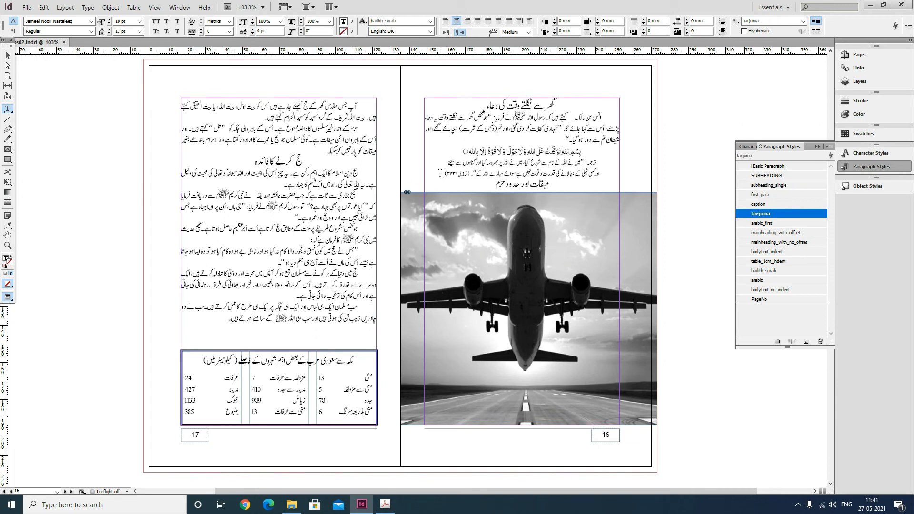
{"action": "key", "text": "Return"}
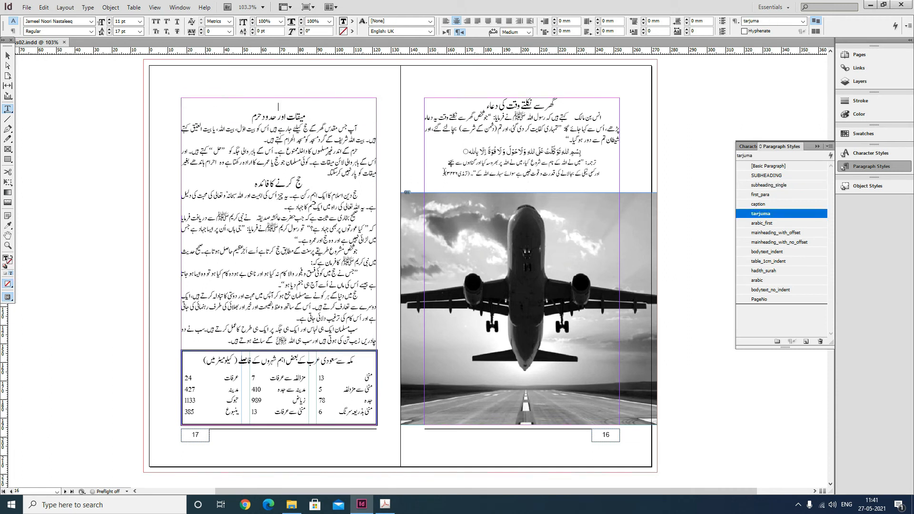
{"action": "left_click", "coordinate": [305, 114]}
{"action": "key", "text": "BackSpace"}
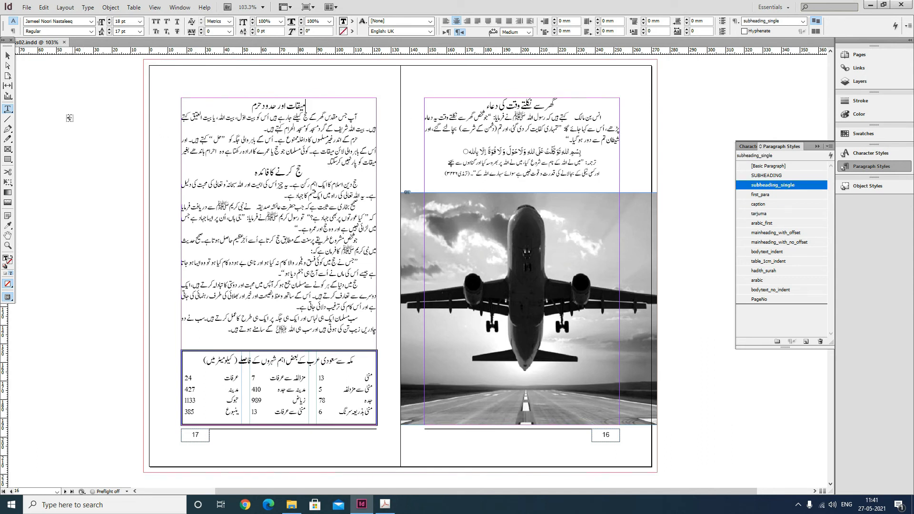
- Raise the top edge of the airplane picture frame on page 16 to make it 129.5 mm high, and fill the frame proportionally
{"action": "left_click", "coordinate": [8, 56]}
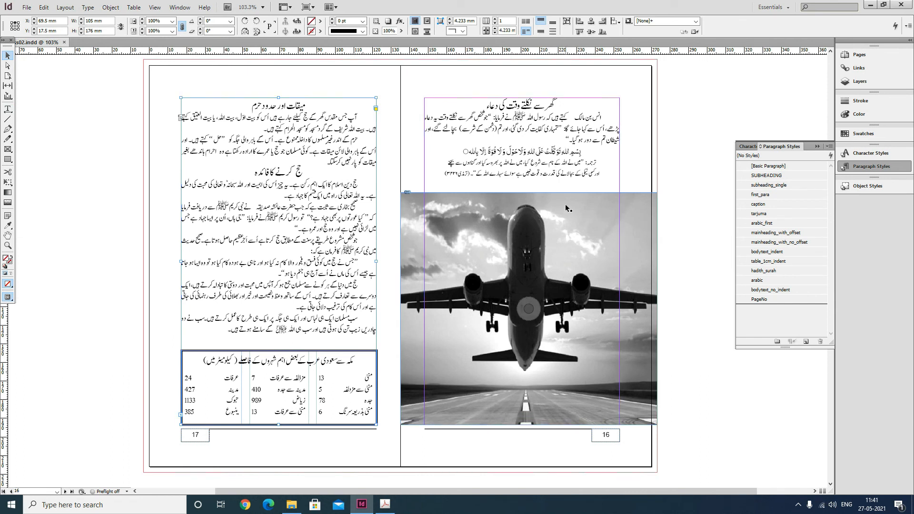
{"action": "left_click", "coordinate": [552, 201]}
{"action": "left_click_drag", "start_coordinate": [528, 192], "coordinate": [532, 184]}
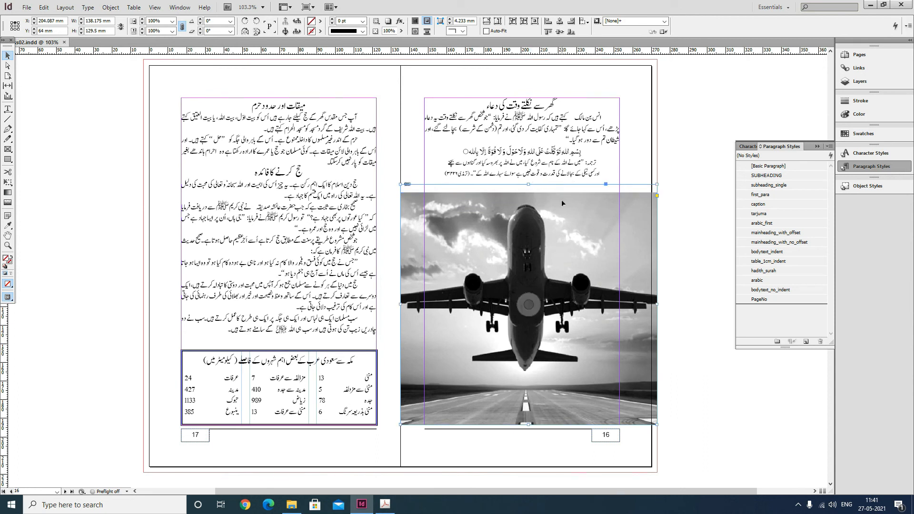
{"action": "right_click", "coordinate": [575, 230]}
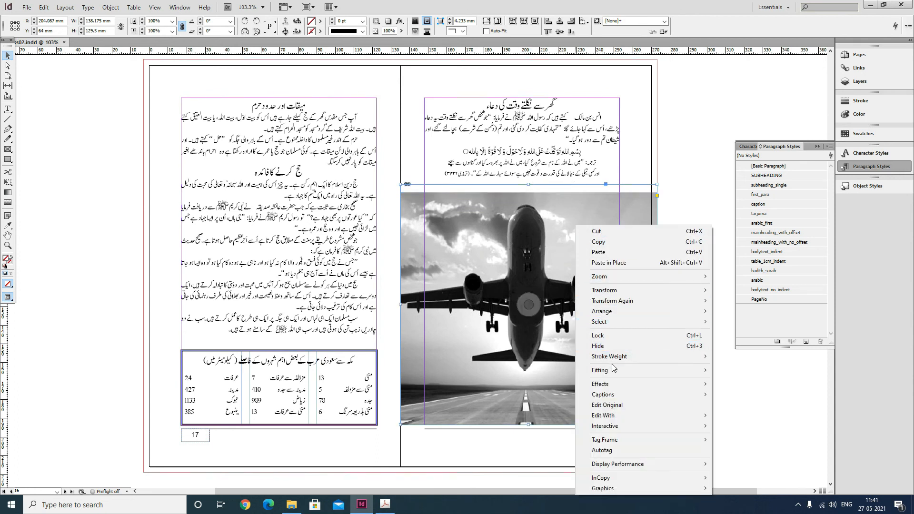
{"action": "mouse_move", "coordinate": [614, 371]}
{"action": "left_click", "coordinate": [731, 372]}
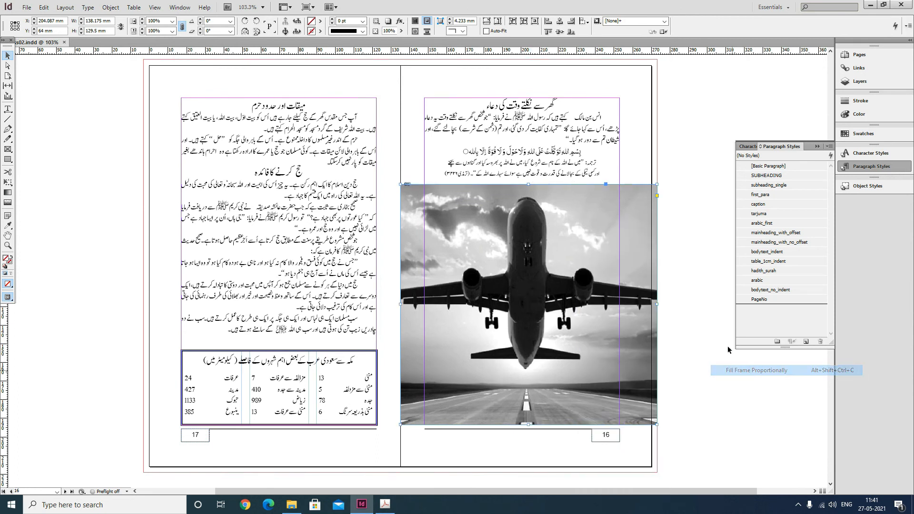
{"action": "left_click", "coordinate": [701, 187]}
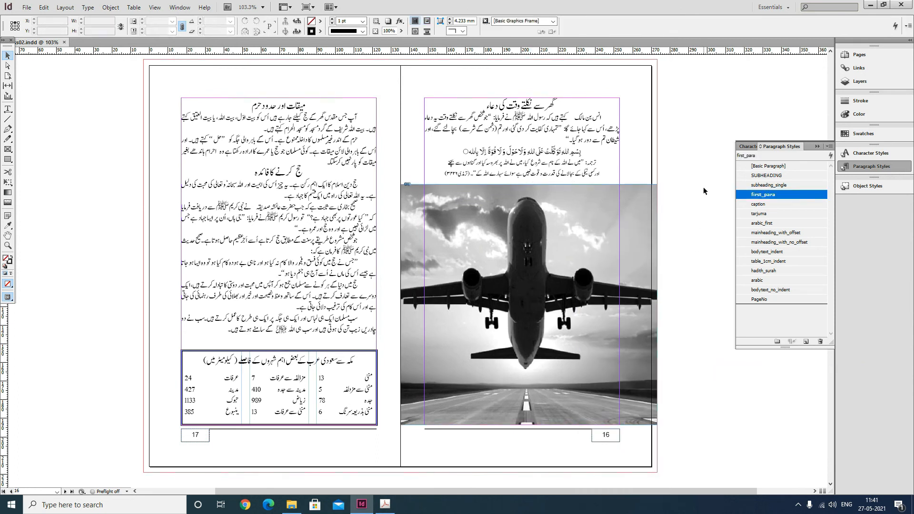
- Try a 1 pt stroke on the airplane picture frame and undo it
{"action": "left_click", "coordinate": [602, 198]}
{"action": "left_click", "coordinate": [364, 21]}
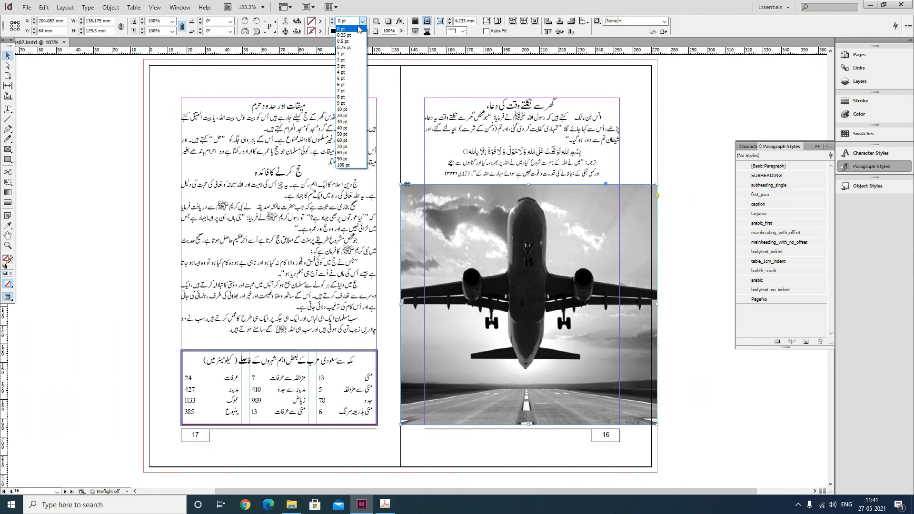
{"action": "left_click", "coordinate": [351, 54]}
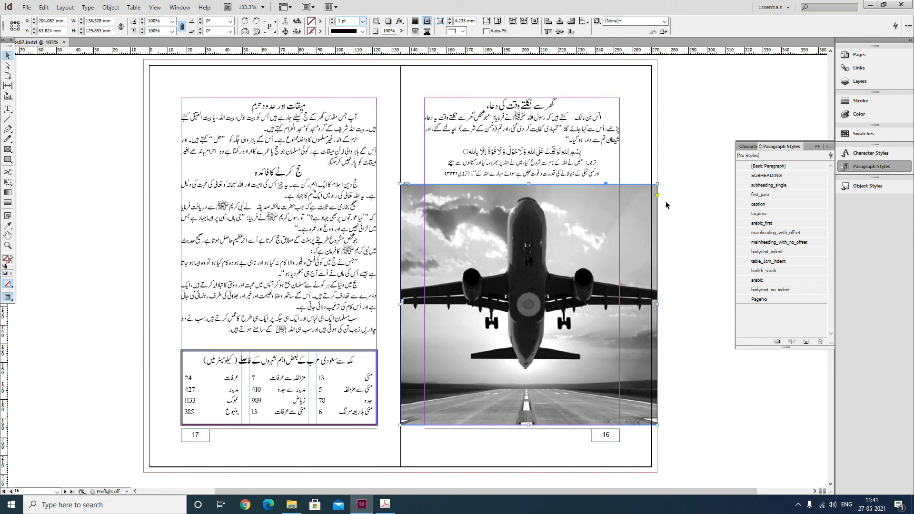
{"action": "left_click", "coordinate": [706, 179]}
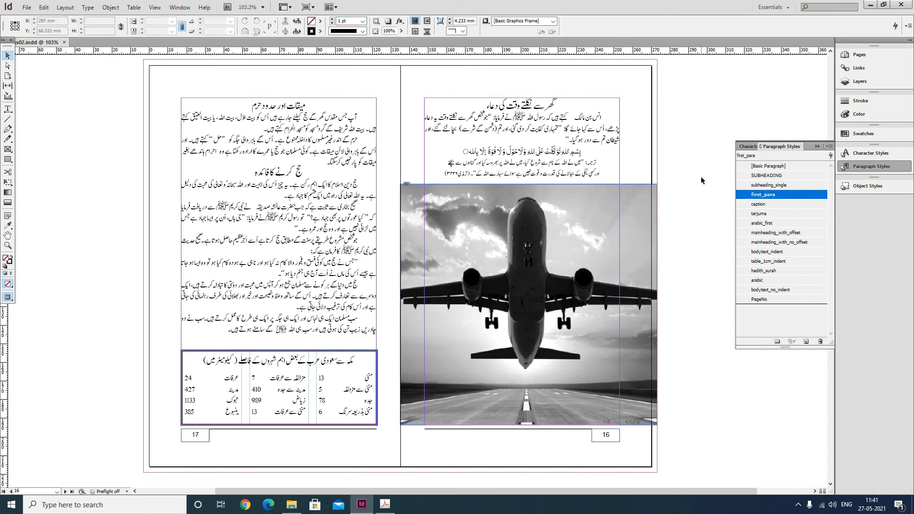
{"action": "key", "text": "ctrl+z"}
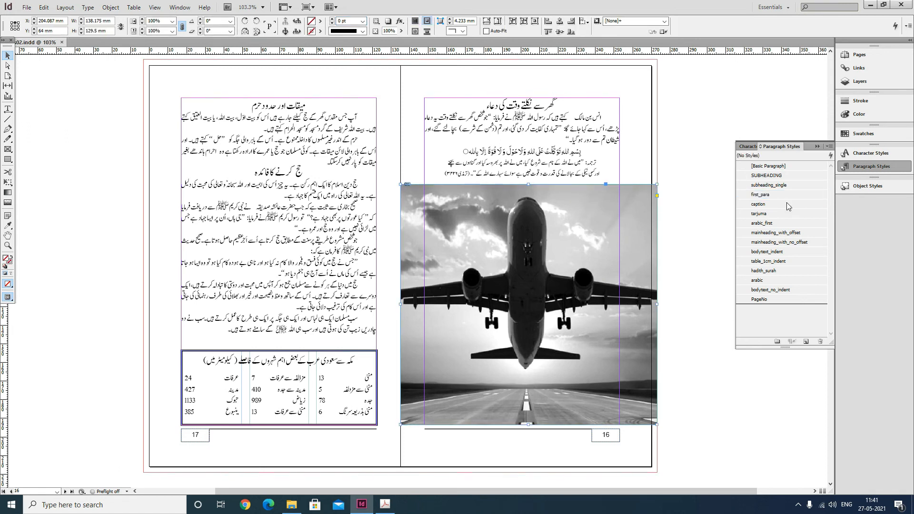
- Start a new object style named ImageFrame from the selected airplane picture frame
{"action": "left_click", "coordinate": [866, 186]}
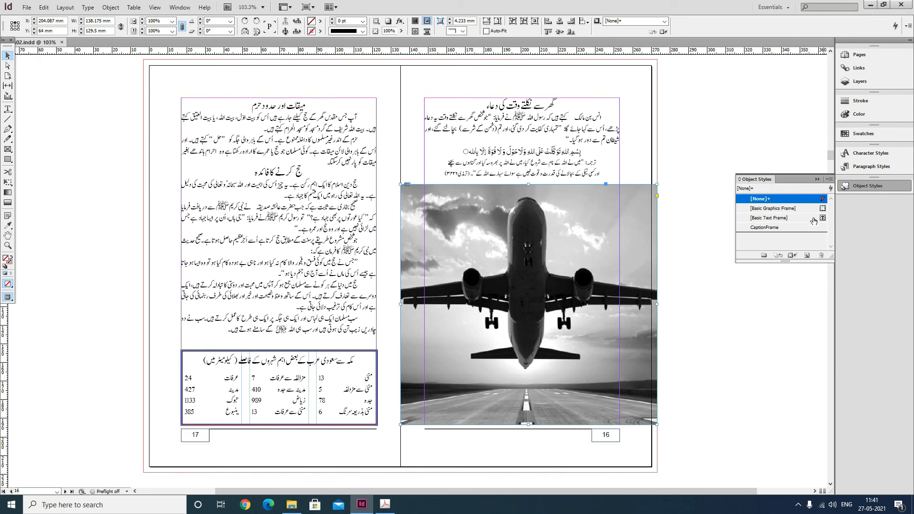
{"action": "left_click", "coordinate": [829, 180]}
{"action": "left_click", "coordinate": [806, 184]}
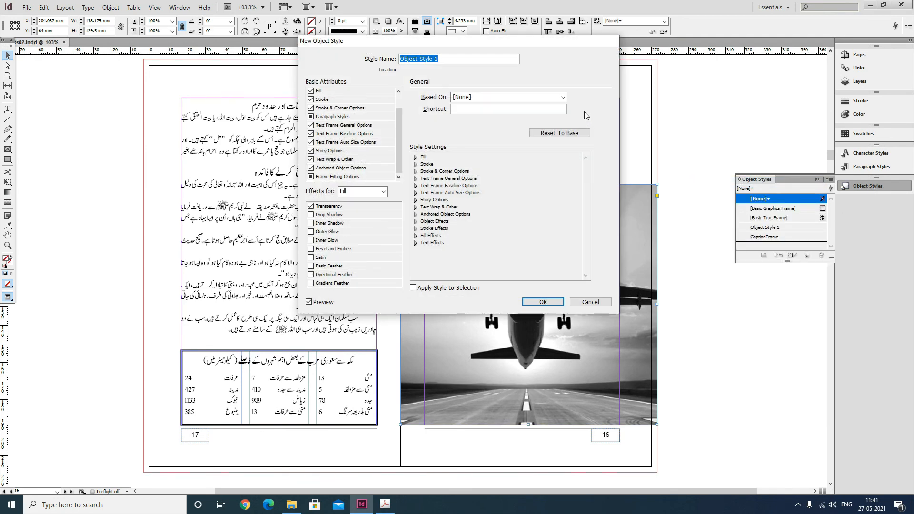
{"action": "key", "text": "BackSpace"}
{"action": "type", "text": "ImageFrame"}
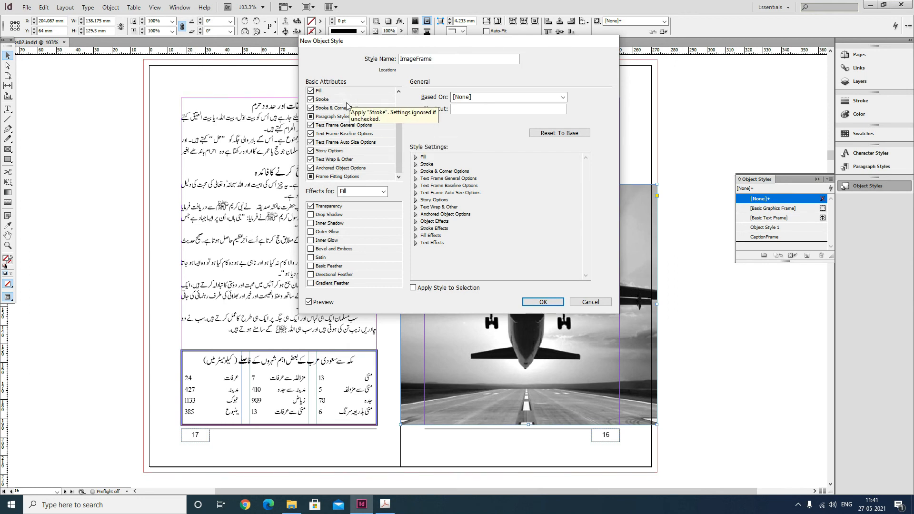
- Set the stroke colour of the ImageFrame object style to [Black]
{"action": "left_click", "coordinate": [342, 99]}
{"action": "left_click", "coordinate": [452, 106]}
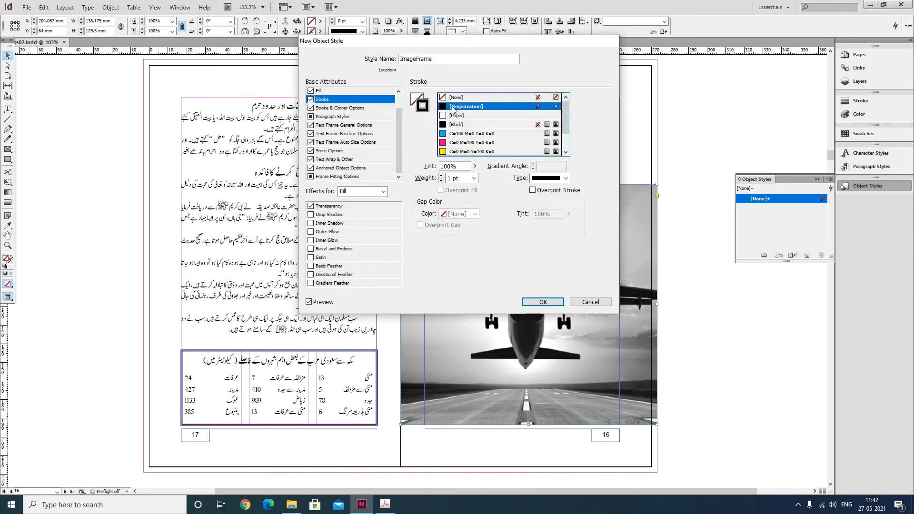
{"action": "left_click", "coordinate": [461, 125]}
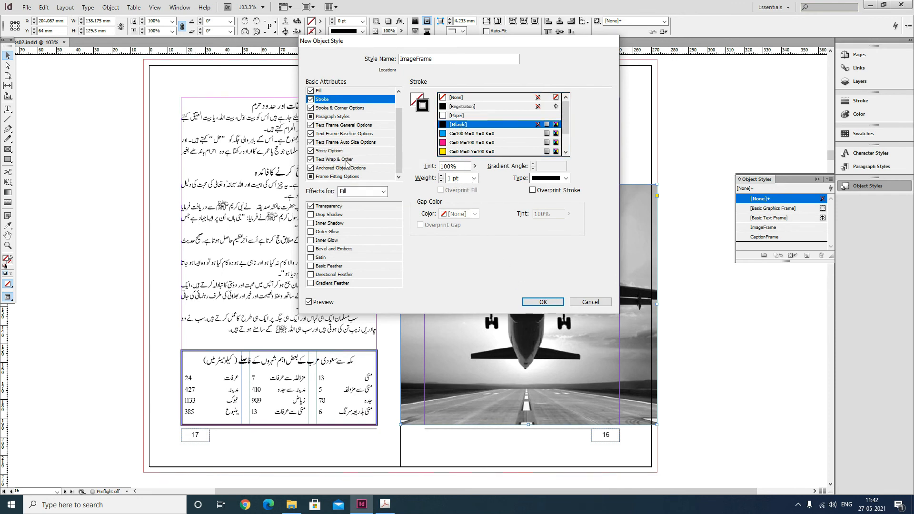
- Switch on the paragraph style attributes of the ImageFrame object style, check its fill settings, and save the style
{"action": "left_click", "coordinate": [345, 117]}
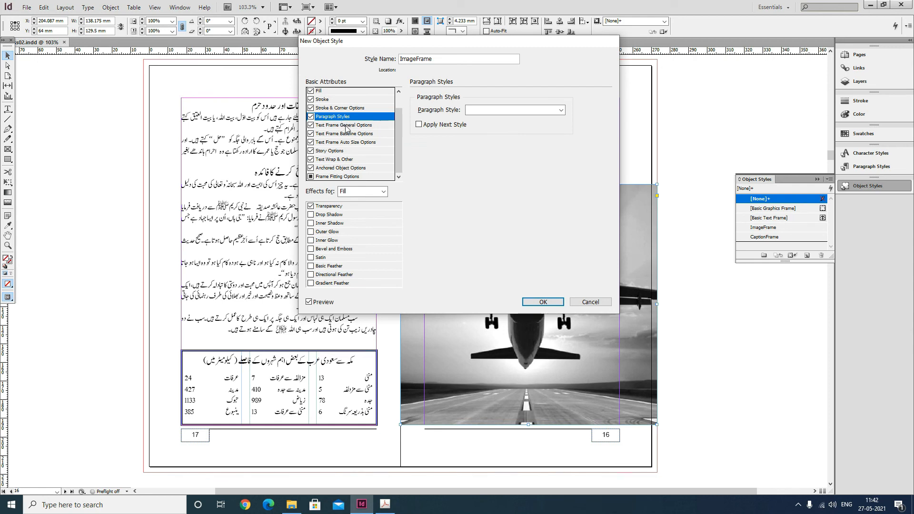
{"action": "left_click", "coordinate": [346, 91]}
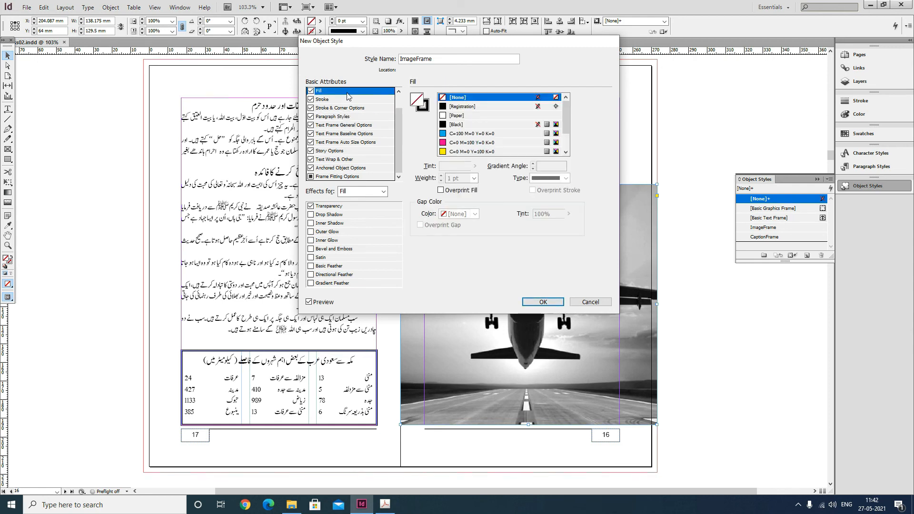
{"action": "left_click", "coordinate": [543, 302]}
{"action": "left_click", "coordinate": [686, 165]}
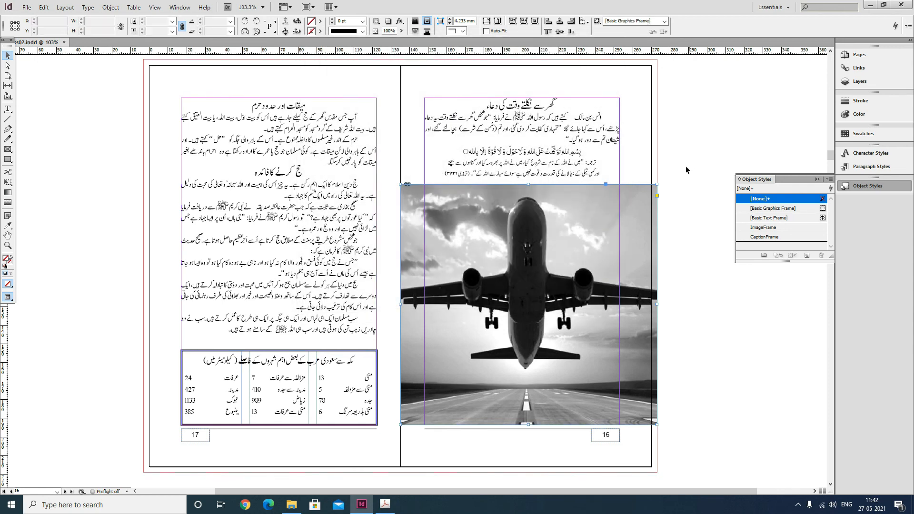
- Apply the ImageFrame object style to the airplane picture on page 16 and check it in preview mode
{"action": "left_click", "coordinate": [637, 198]}
{"action": "left_click", "coordinate": [779, 228]}
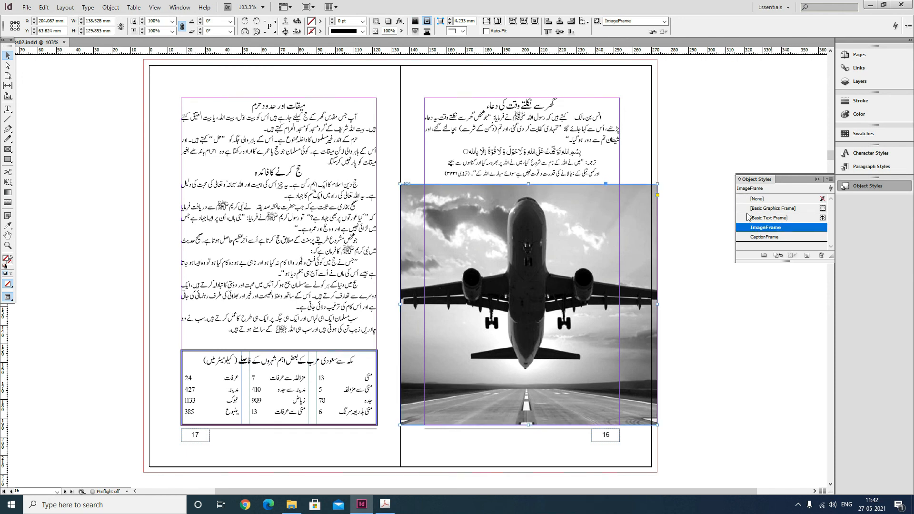
{"action": "key", "text": "ctrl+shift+a"}
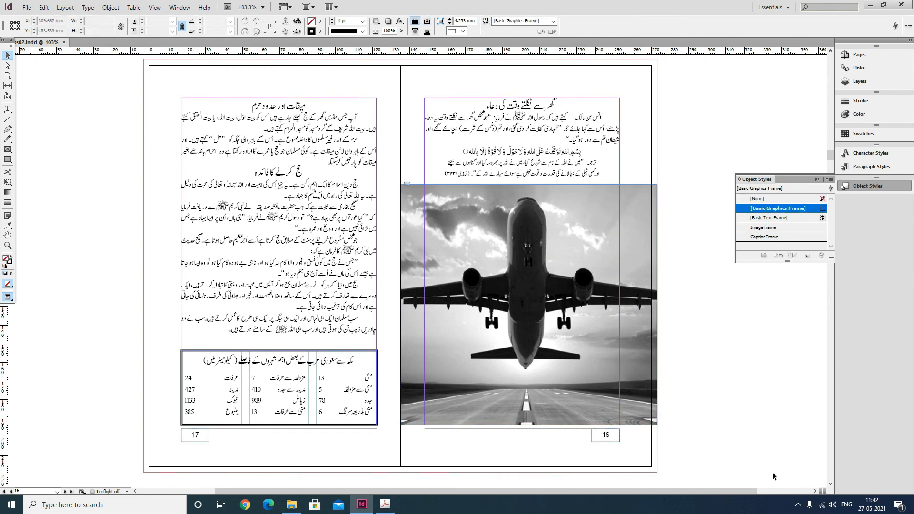
{"action": "key", "text": "w"}
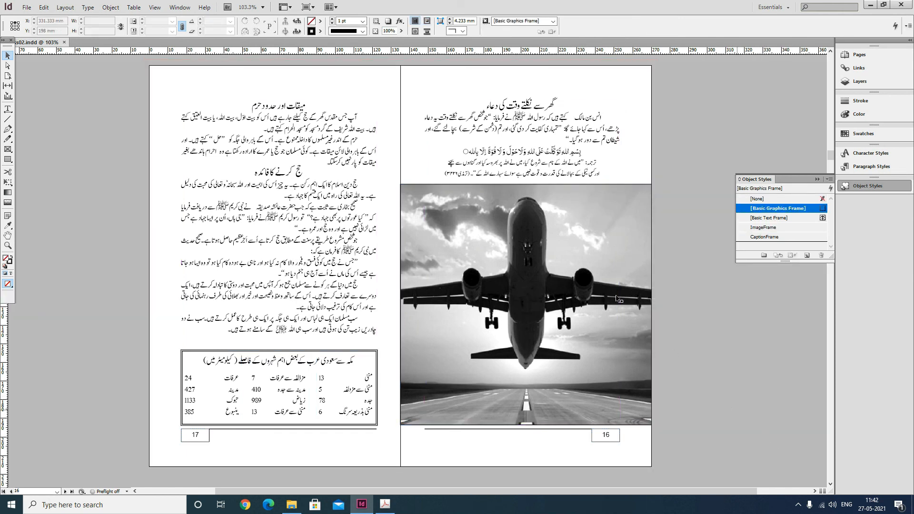
{"action": "key", "text": "w"}
- Apply the ImageFrame object style to the Kaaba door picture on page 12, comparing it in preview mode
{"action": "scroll", "coordinate": [573, 219], "scroll_direction": "up", "scroll_amount": 5}
{"action": "scroll", "coordinate": [574, 219], "scroll_direction": "up", "scroll_amount": 15}
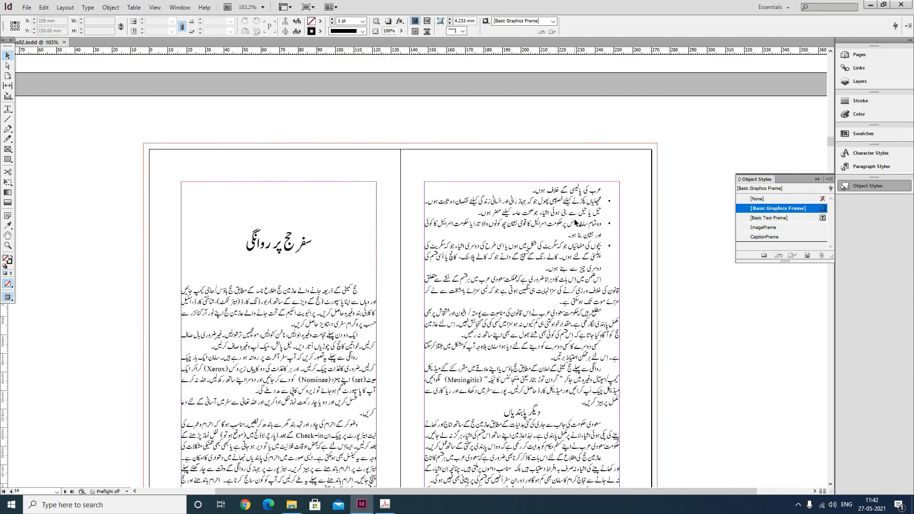
{"action": "scroll", "coordinate": [576, 222], "scroll_direction": "up", "scroll_amount": 5}
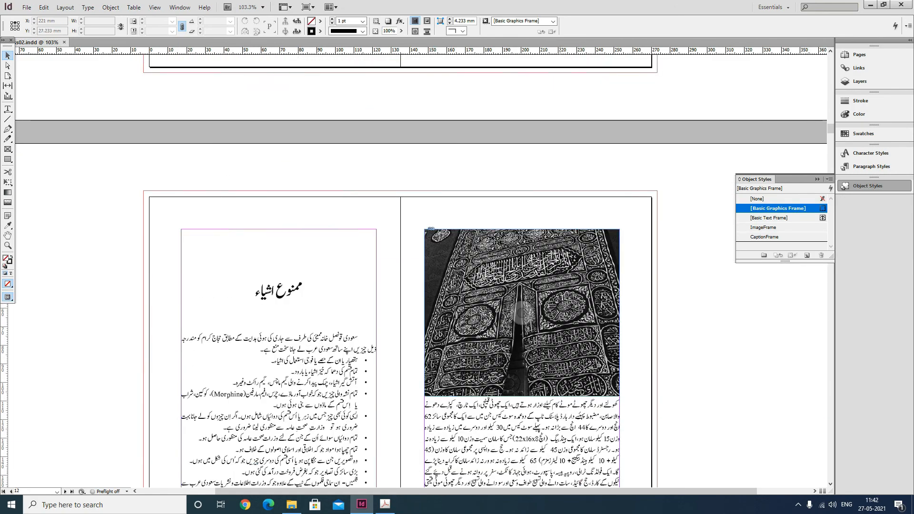
{"action": "key", "text": "w"}
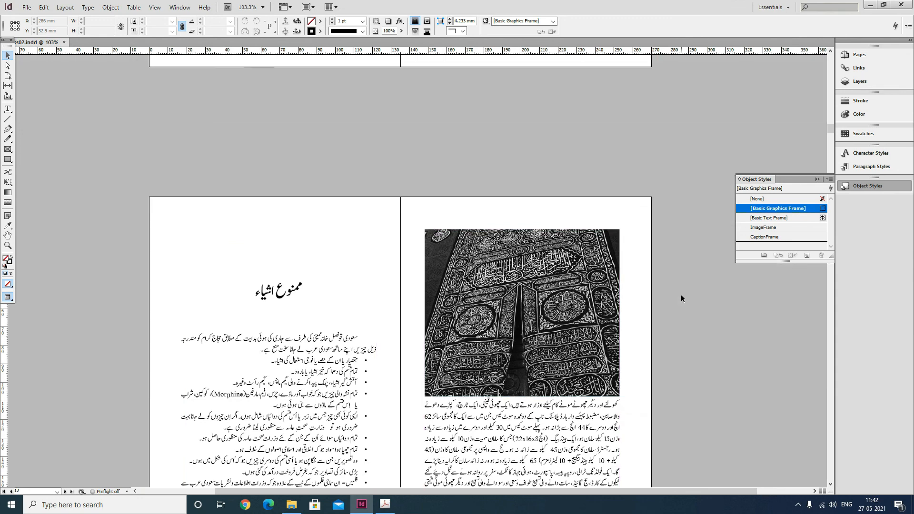
{"action": "key", "text": "w"}
{"action": "left_click", "coordinate": [583, 261]}
{"action": "left_click", "coordinate": [757, 198]}
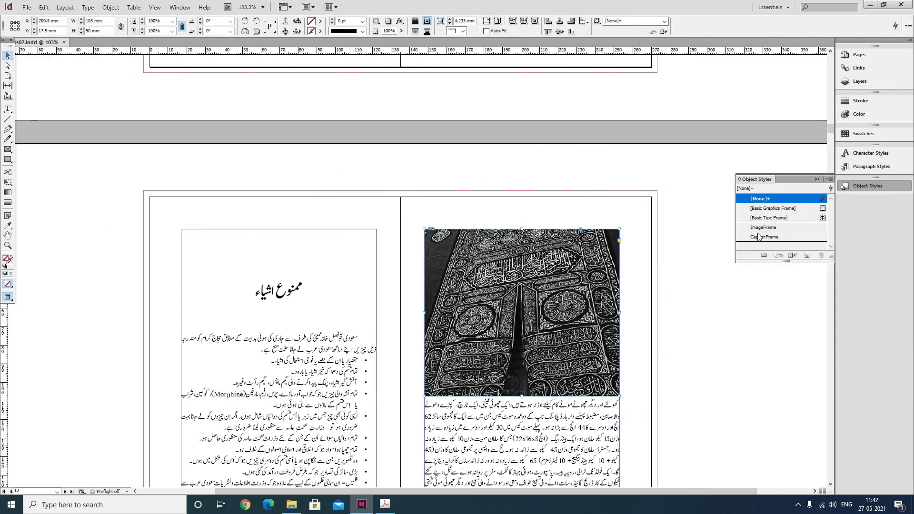
{"action": "left_click", "coordinate": [761, 228]}
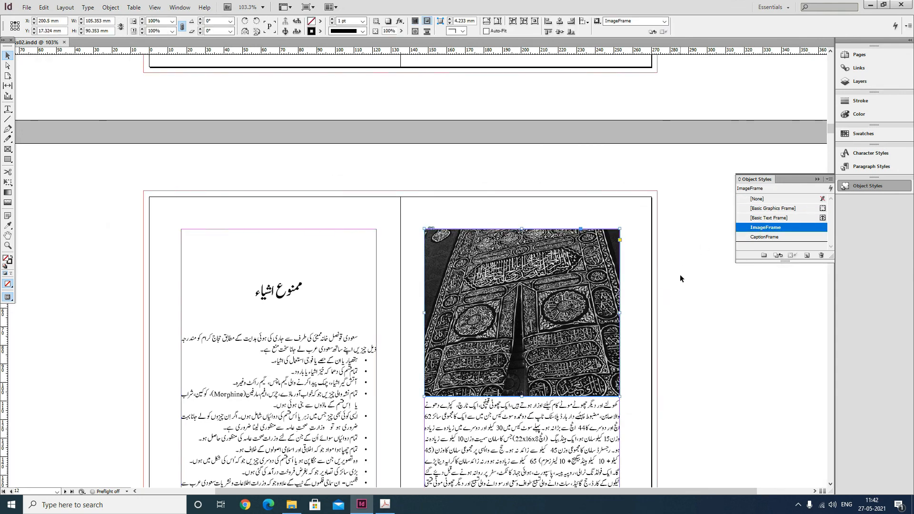
{"action": "left_click", "coordinate": [680, 278]}
{"action": "key", "text": "w"}
{"action": "key", "text": "w"}
- Apply the ImageFrame object style to the Kaaba courtyard picture on page 8
{"action": "scroll", "coordinate": [579, 225], "scroll_direction": "up", "scroll_amount": 10}
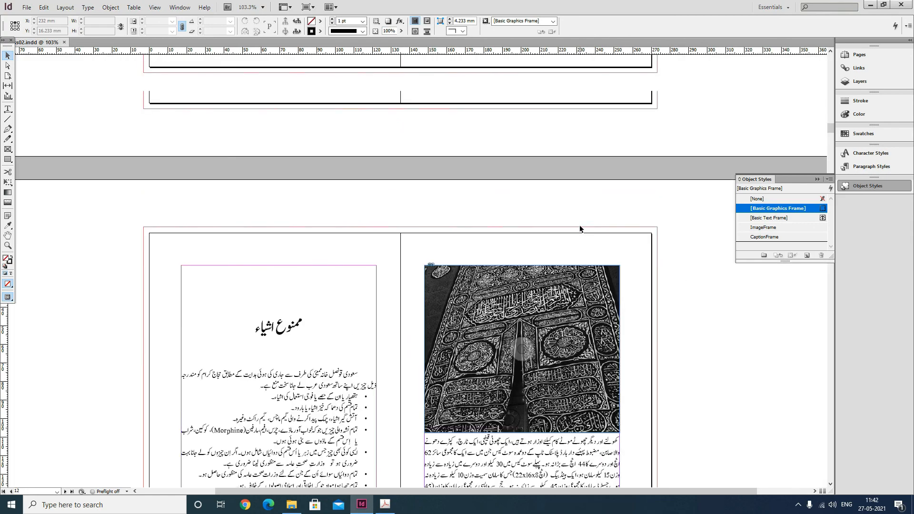
{"action": "scroll", "coordinate": [580, 219], "scroll_direction": "up", "scroll_amount": 10}
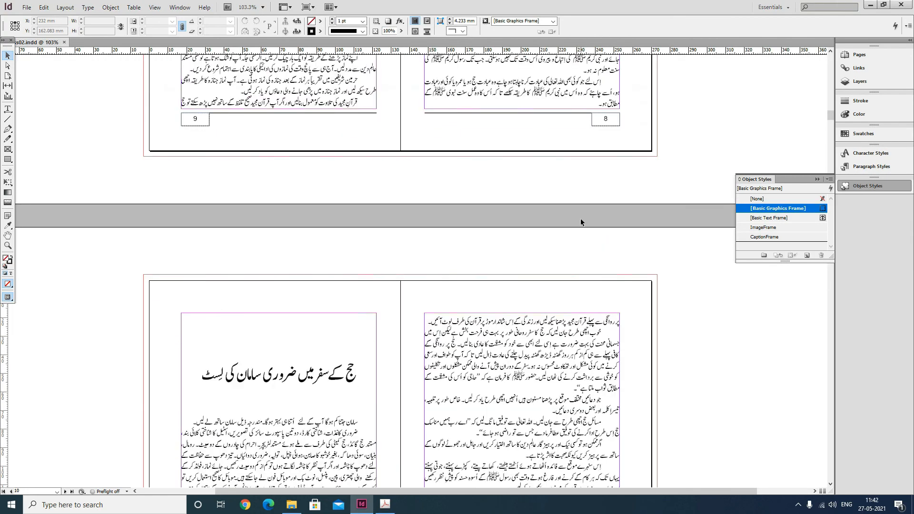
{"action": "left_click", "coordinate": [592, 172]}
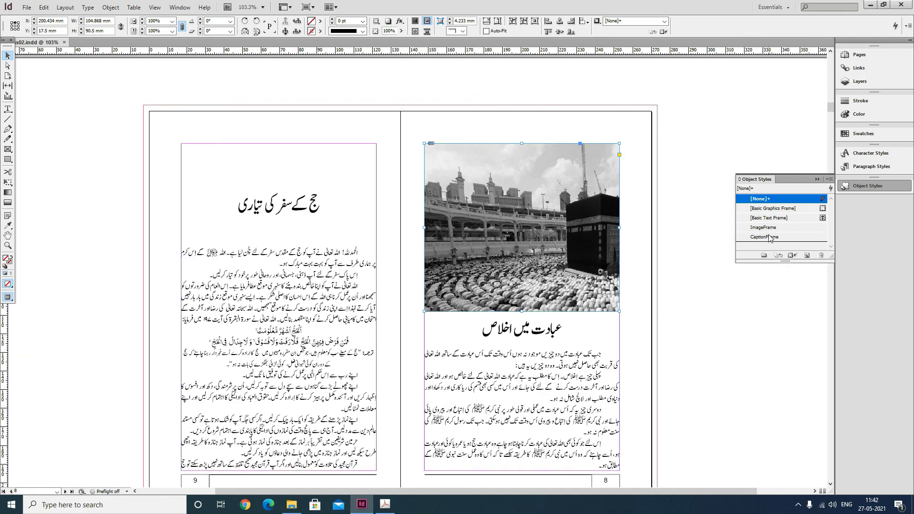
{"action": "left_click", "coordinate": [766, 228]}
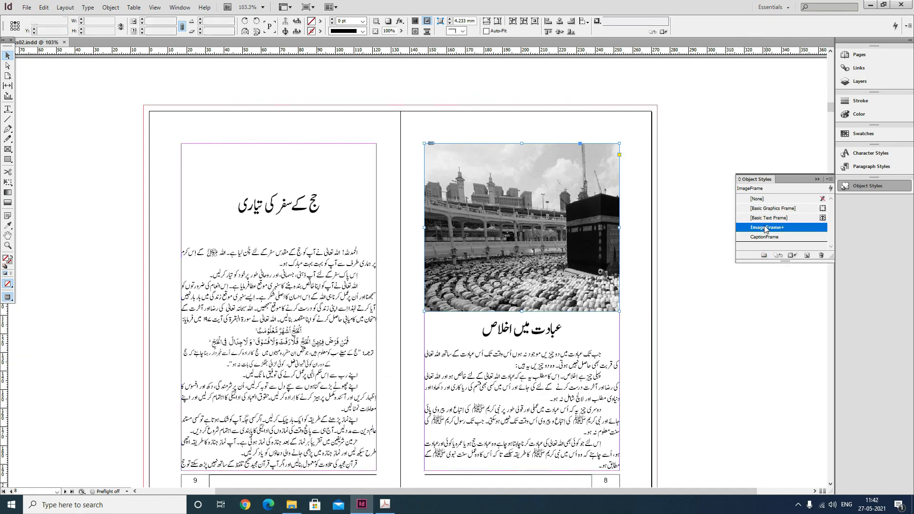
- Look through the spreads from page 6 to page 19, examining the picture frames, the distance list and the text on pages 18 and 19
{"action": "scroll", "coordinate": [647, 209], "scroll_direction": "up", "scroll_amount": 10}
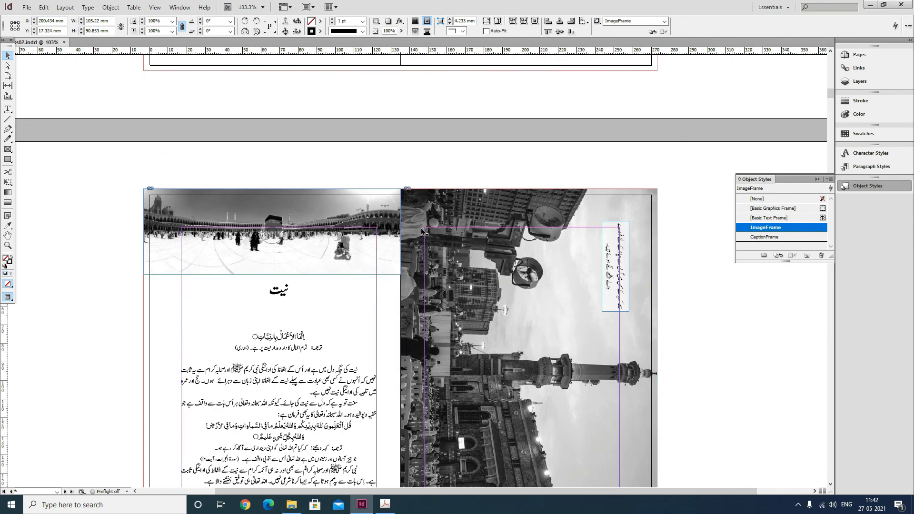
{"action": "scroll", "coordinate": [333, 230], "scroll_direction": "down", "scroll_amount": 1}
{"action": "scroll", "coordinate": [477, 279], "scroll_direction": "down", "scroll_amount": 10}
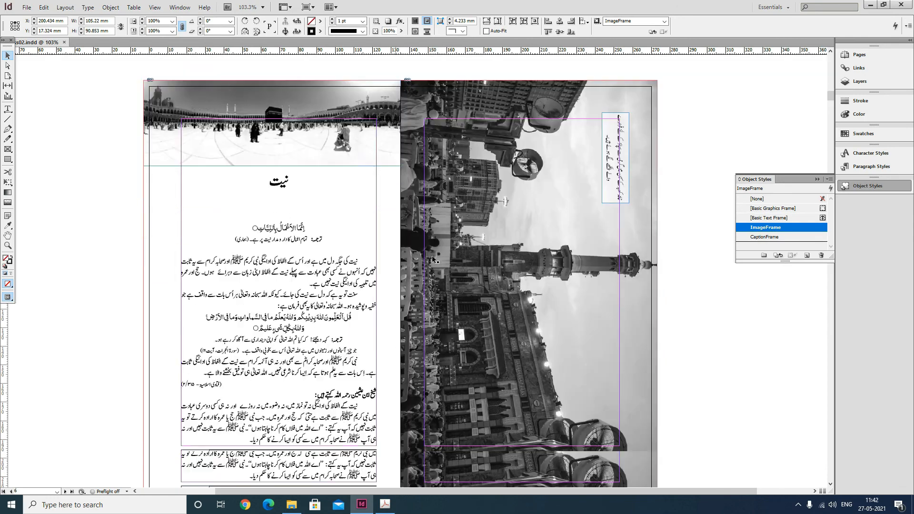
{"action": "left_click", "coordinate": [500, 278]}
{"action": "scroll", "coordinate": [501, 278], "scroll_direction": "down", "scroll_amount": 20}
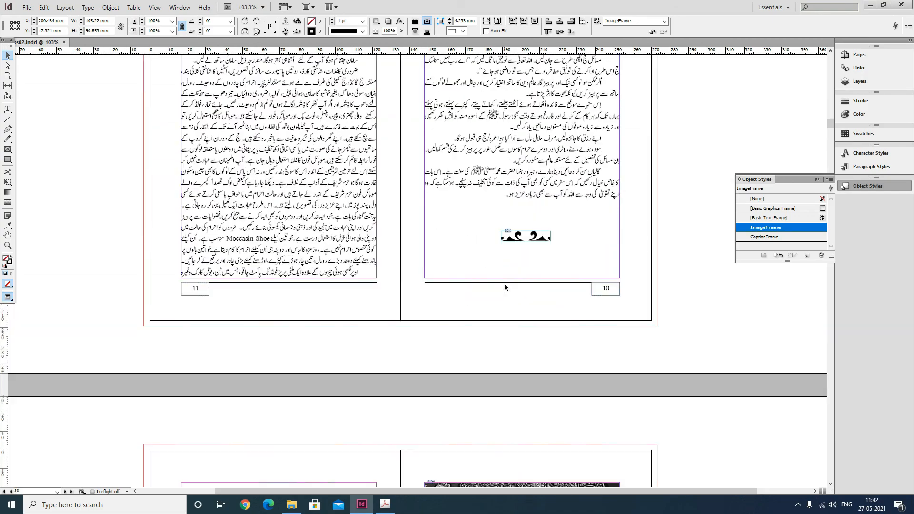
{"action": "scroll", "coordinate": [510, 287], "scroll_direction": "down", "scroll_amount": 20}
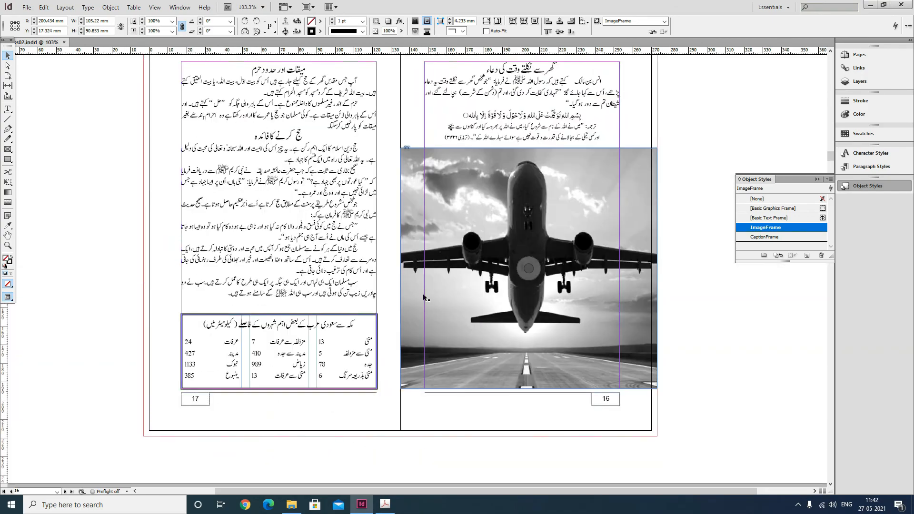
{"action": "left_click", "coordinate": [307, 317]}
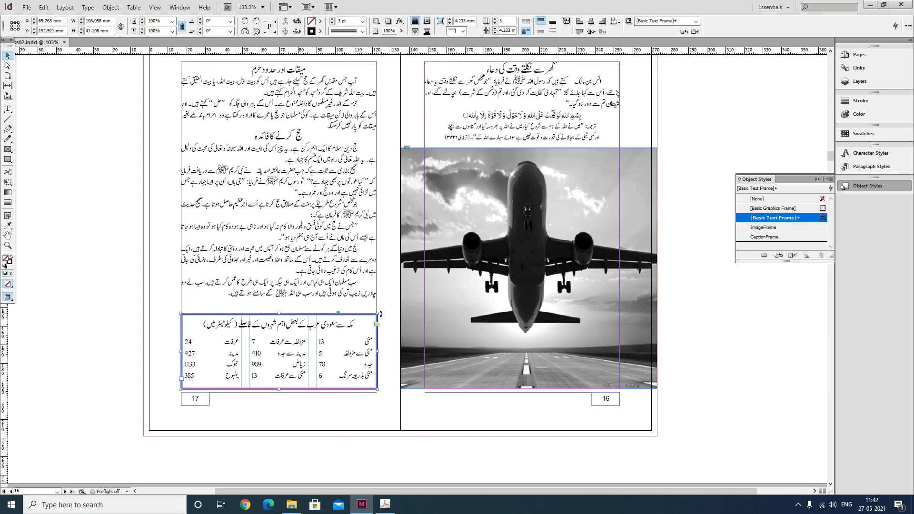
{"action": "scroll", "coordinate": [381, 304], "scroll_direction": "down", "scroll_amount": 8}
{"action": "scroll", "coordinate": [382, 287], "scroll_direction": "down", "scroll_amount": 3}
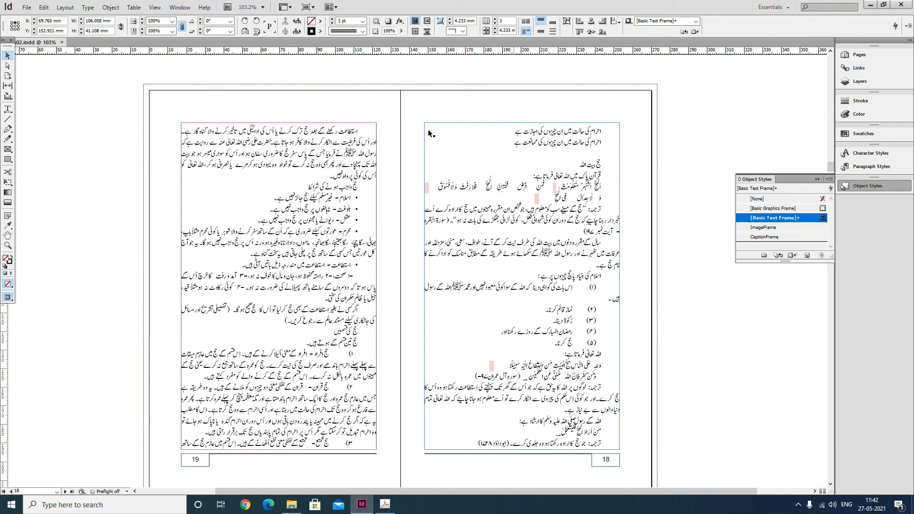
{"action": "scroll", "coordinate": [457, 206], "scroll_direction": "up", "scroll_amount": 10}
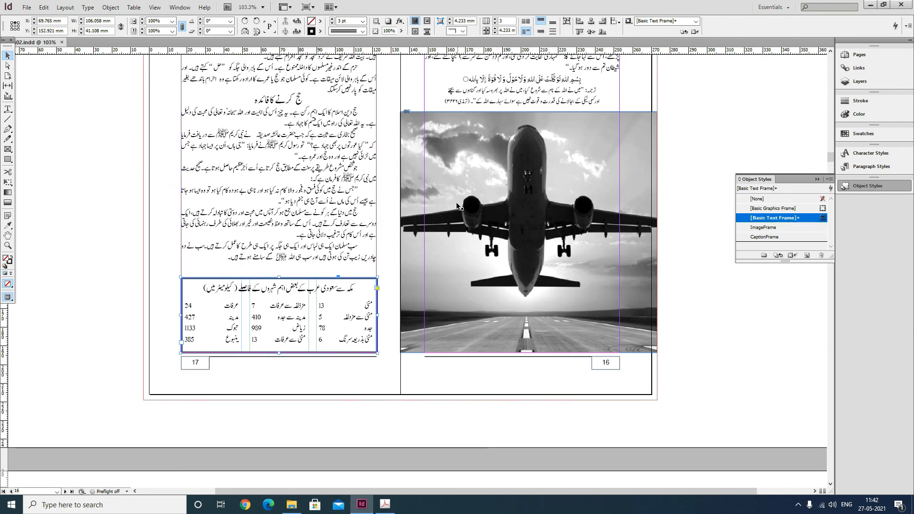
{"action": "scroll", "coordinate": [438, 210], "scroll_direction": "down", "scroll_amount": 8}
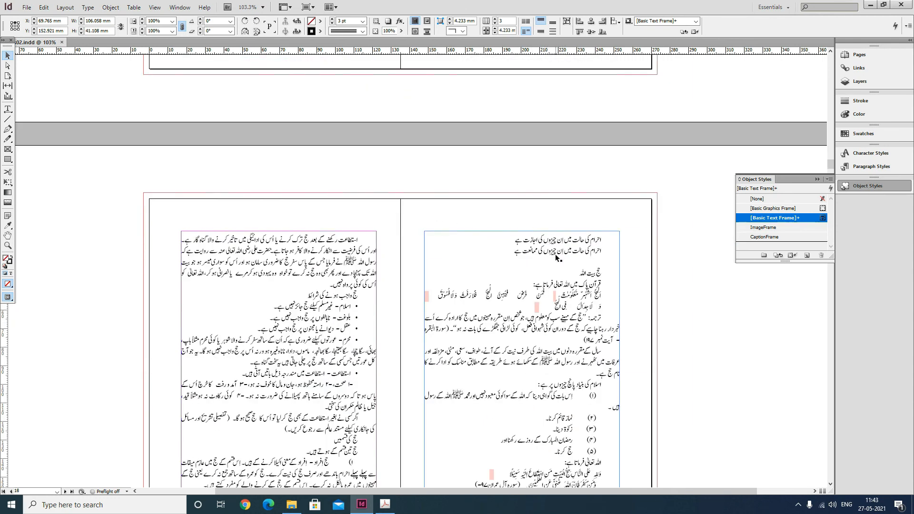
{"action": "scroll", "coordinate": [531, 257], "scroll_direction": "down", "scroll_amount": 4}
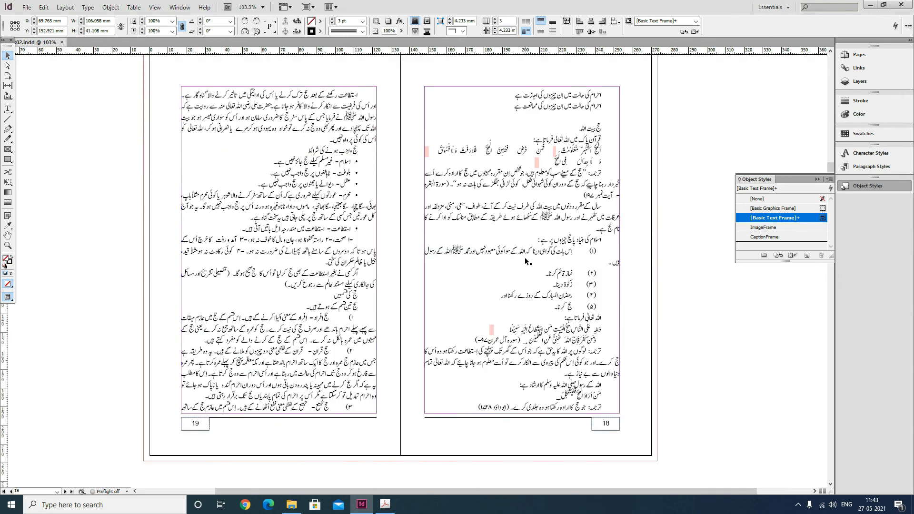